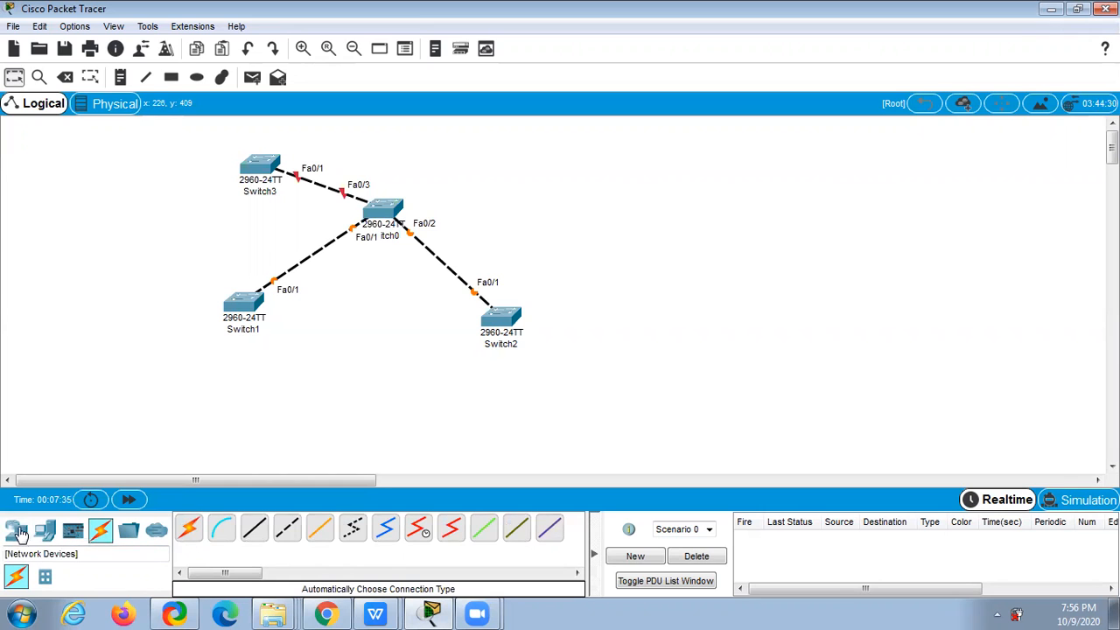
# Step: Add a 2960 switch to the right of Switch2 and link it to Switch0 with an automatically chosen connection
pyautogui.click(17, 531)
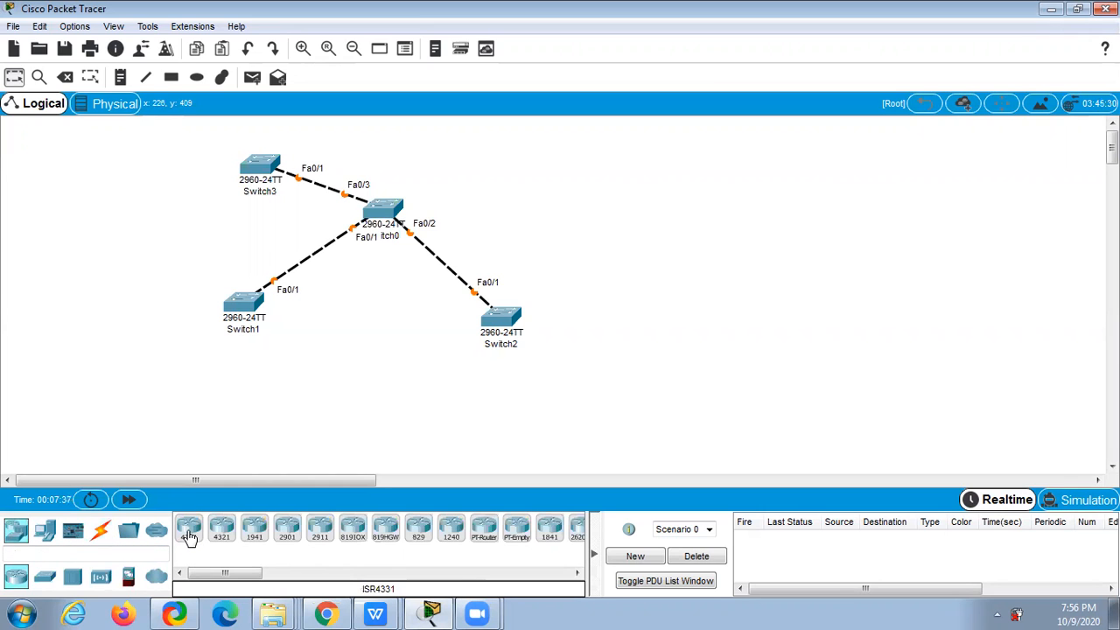
pyautogui.click(44, 577)
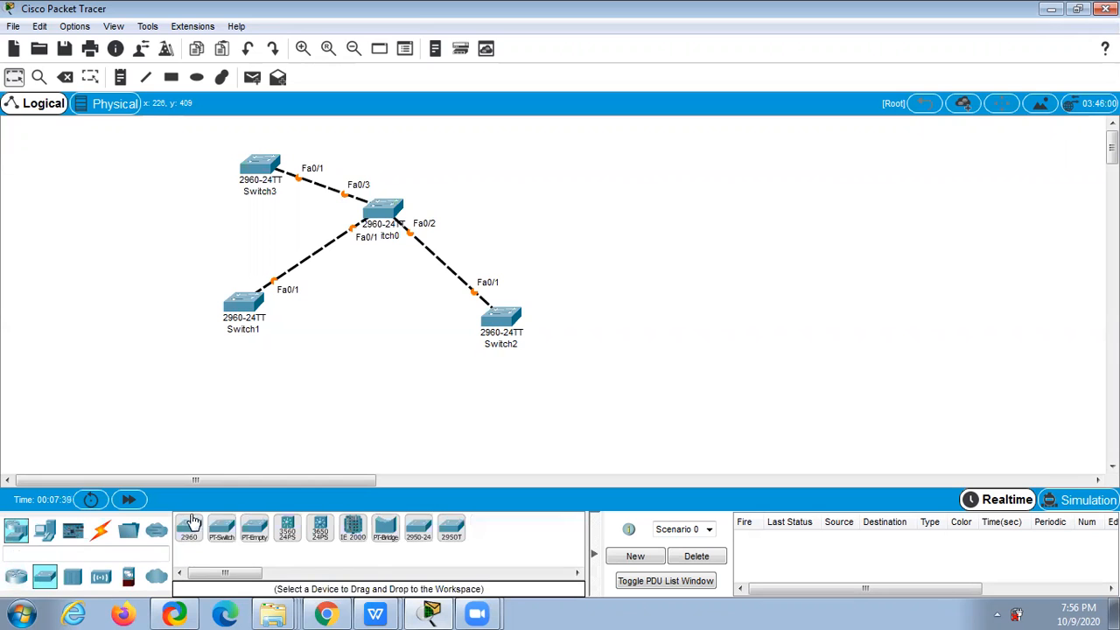
pyautogui.click(609, 263)
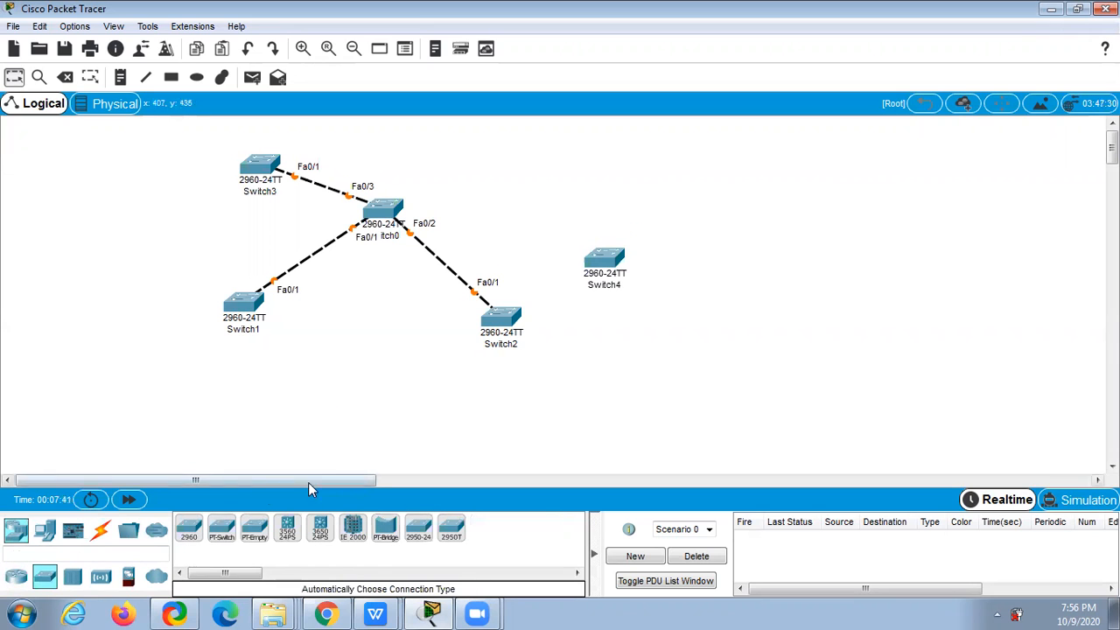
pyautogui.click(101, 531)
pyautogui.click(188, 528)
pyautogui.click(378, 208)
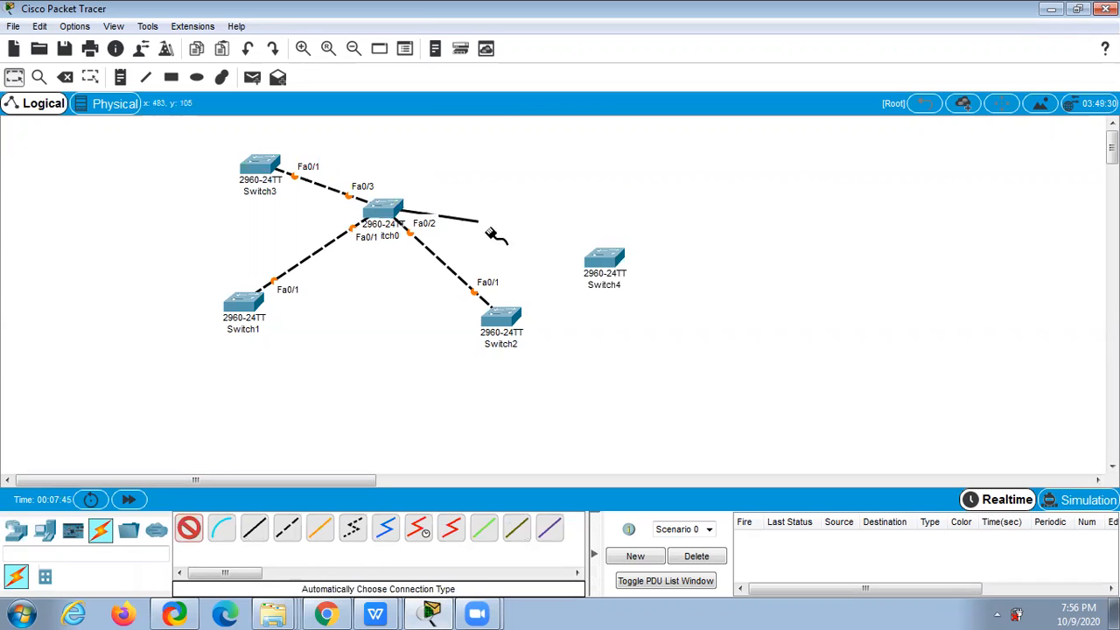
pyautogui.click(602, 261)
# Step: Place the note "vtp server: test" above Switch3
pyautogui.click(120, 77)
pyautogui.click(235, 137)
pyautogui.write('vtp ser')
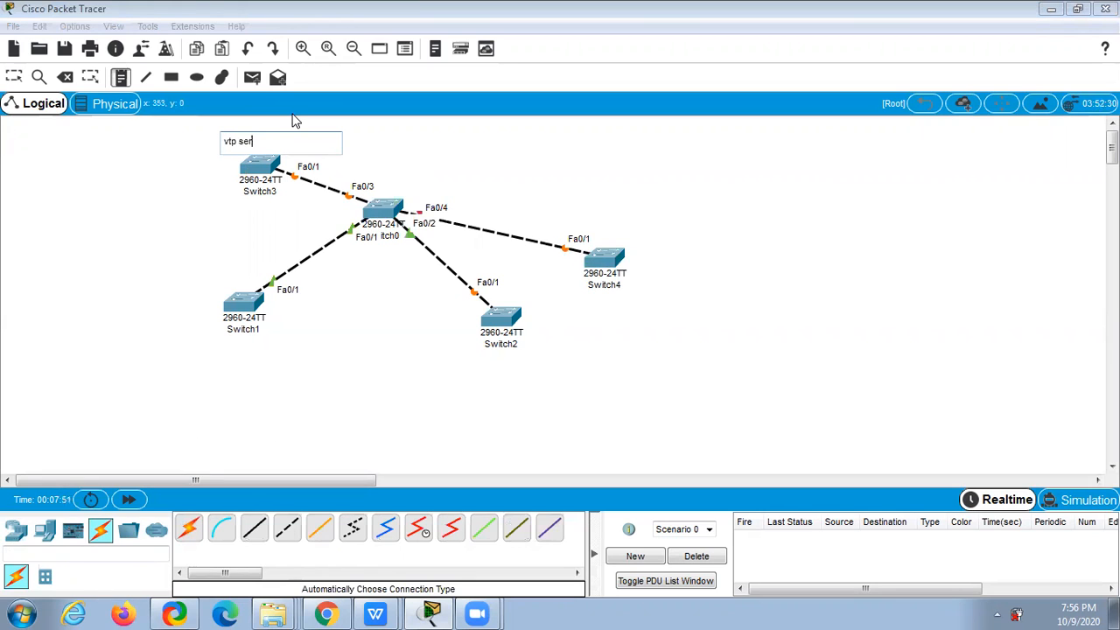
pyautogui.write('ver: test')
pyautogui.click(382, 143)
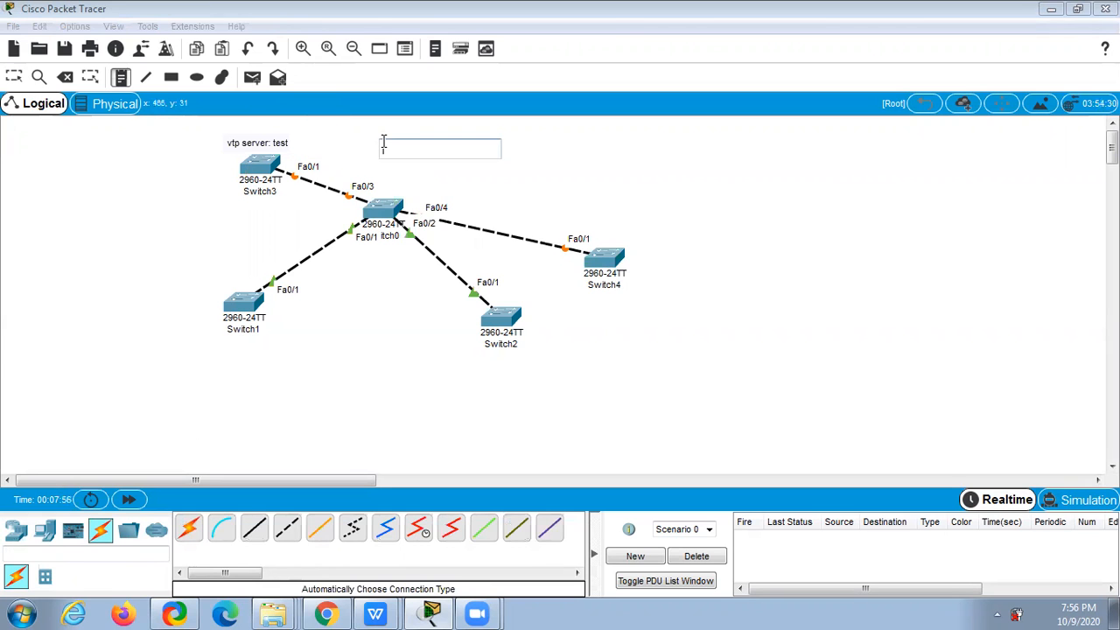
# Step: Increase the application font size slightly in the preferences and apply the change
pyautogui.click(74, 27)
pyautogui.click(87, 45)
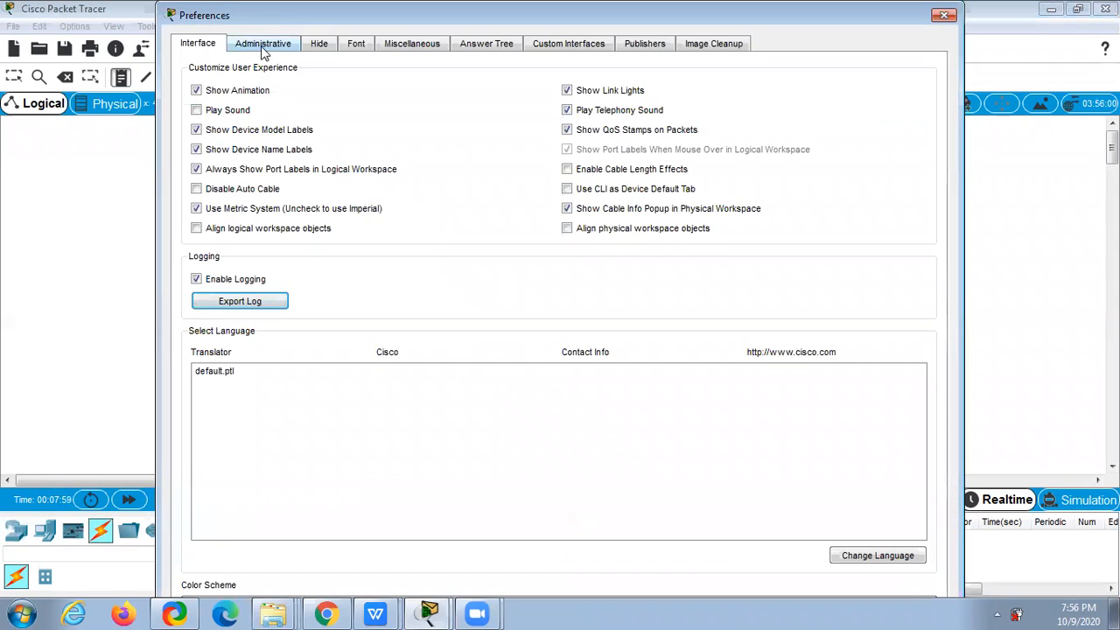
pyautogui.click(359, 44)
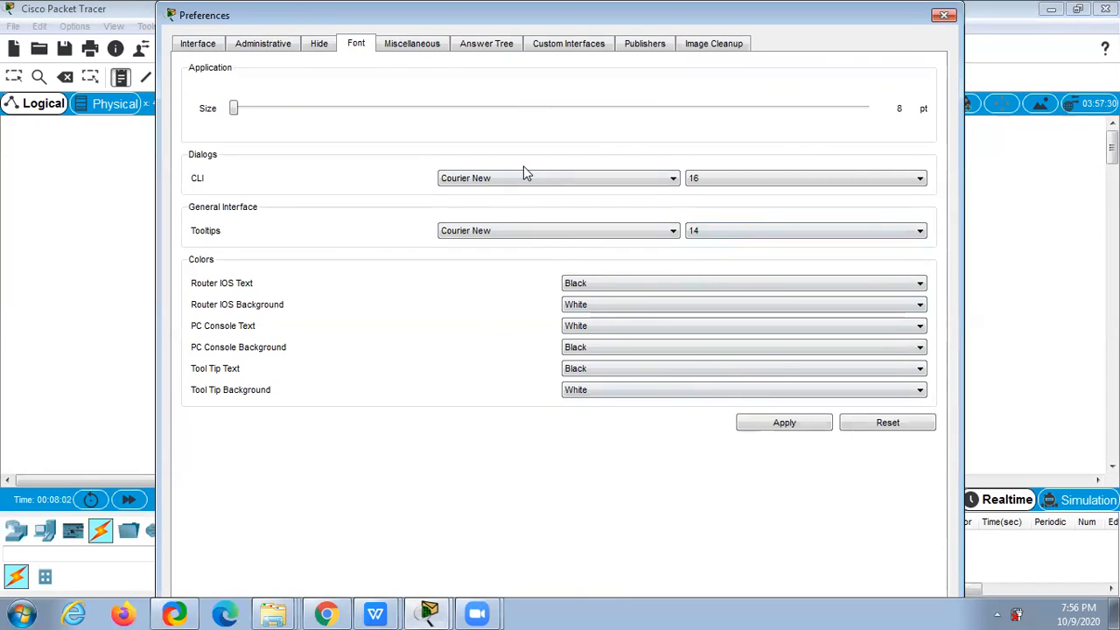
pyautogui.moveTo(233, 110); pyautogui.dragTo(284, 110)
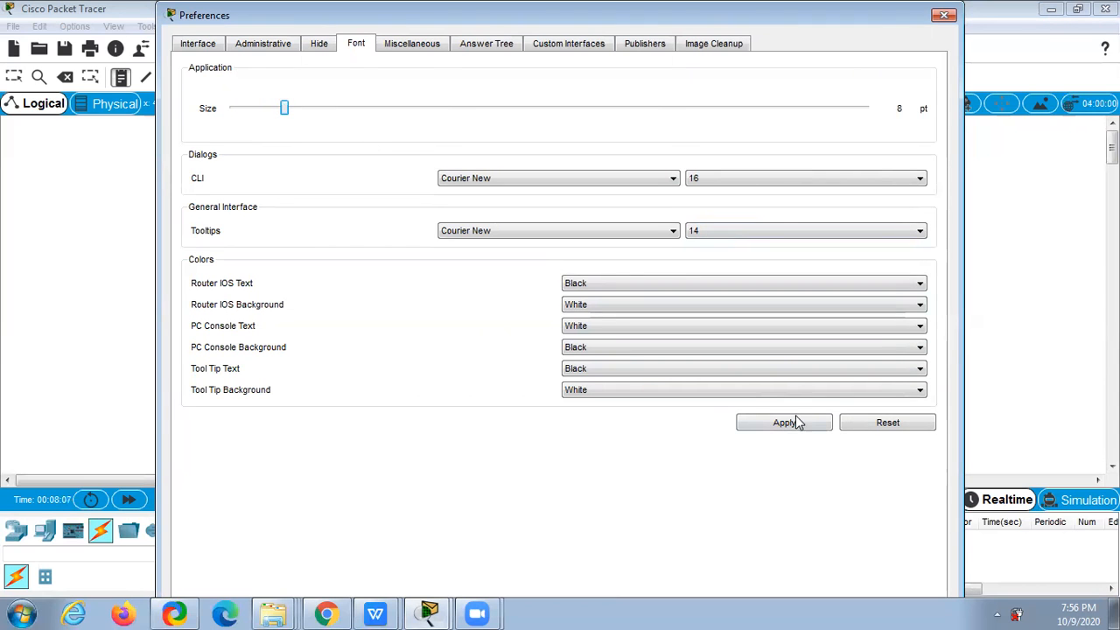
pyautogui.click(794, 423)
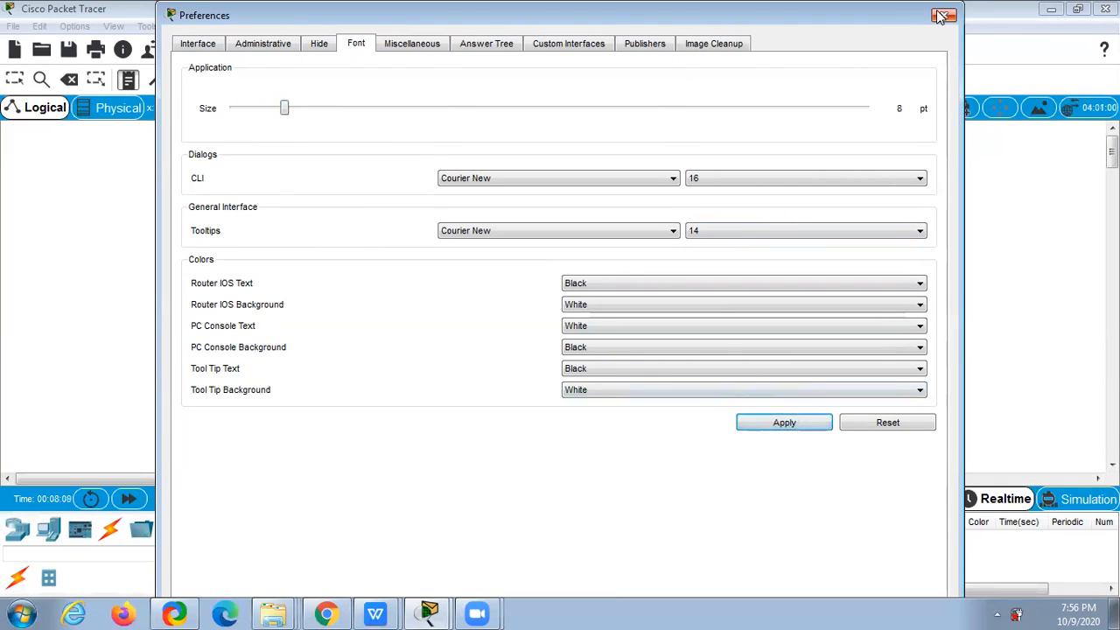
pyautogui.click(942, 16)
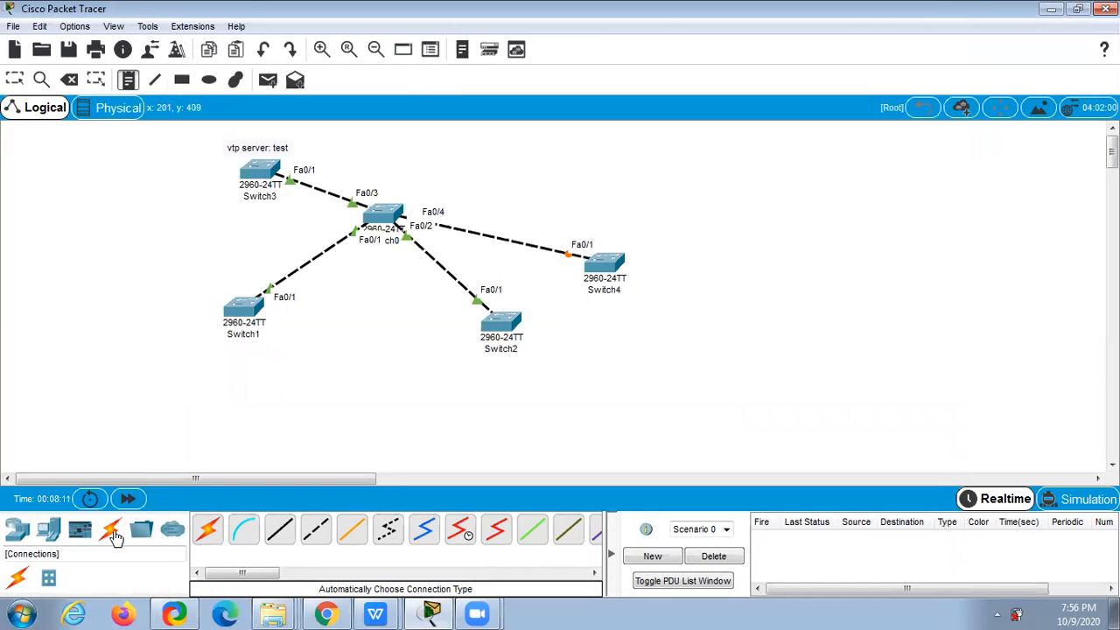
# Step: Label Switch4, Switch1 and Switch2 each with a "vtp client" note, then return to selection mode
pyautogui.click(577, 227)
pyautogui.write('vtp lient')
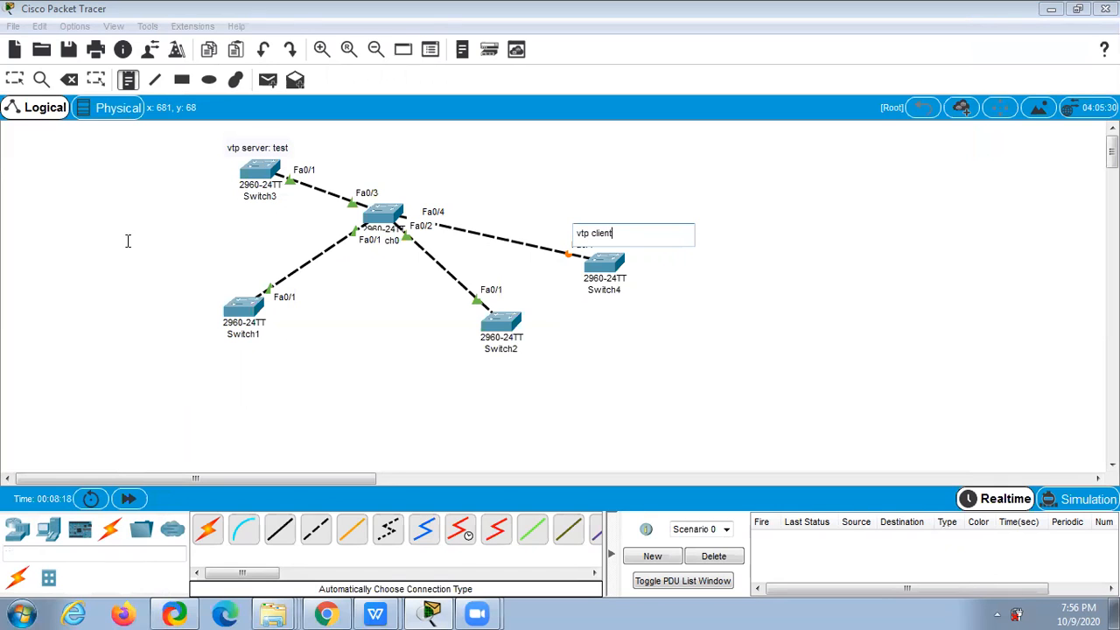
pyautogui.click(225, 348)
pyautogui.write('vtp ')
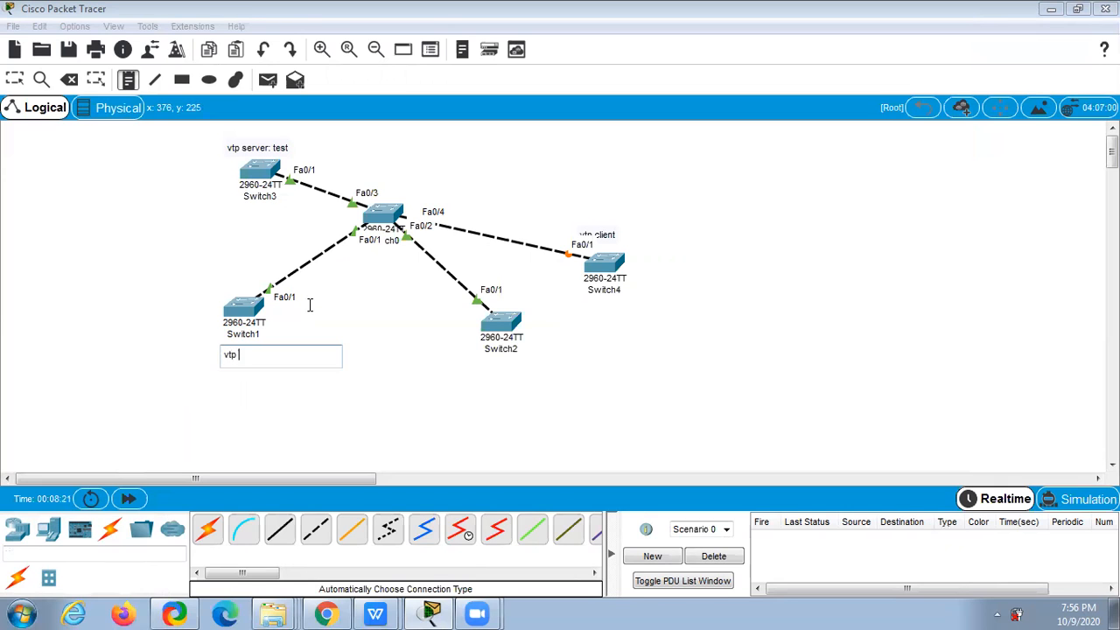
pyautogui.write('client')
pyautogui.click(470, 373)
pyautogui.write('vtp')
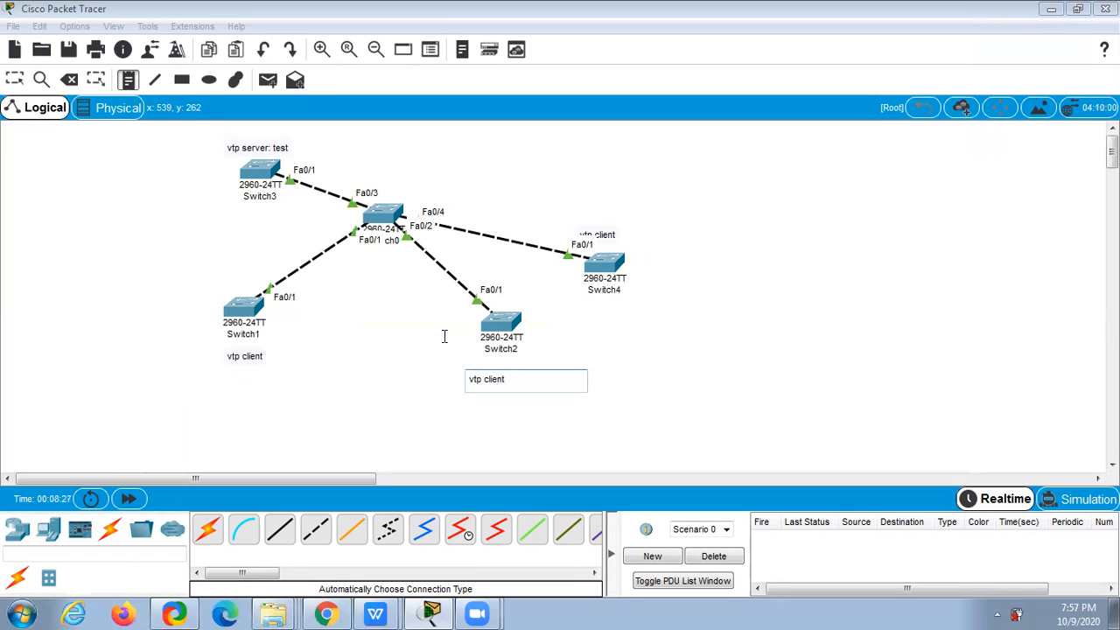
pyautogui.click(456, 187)
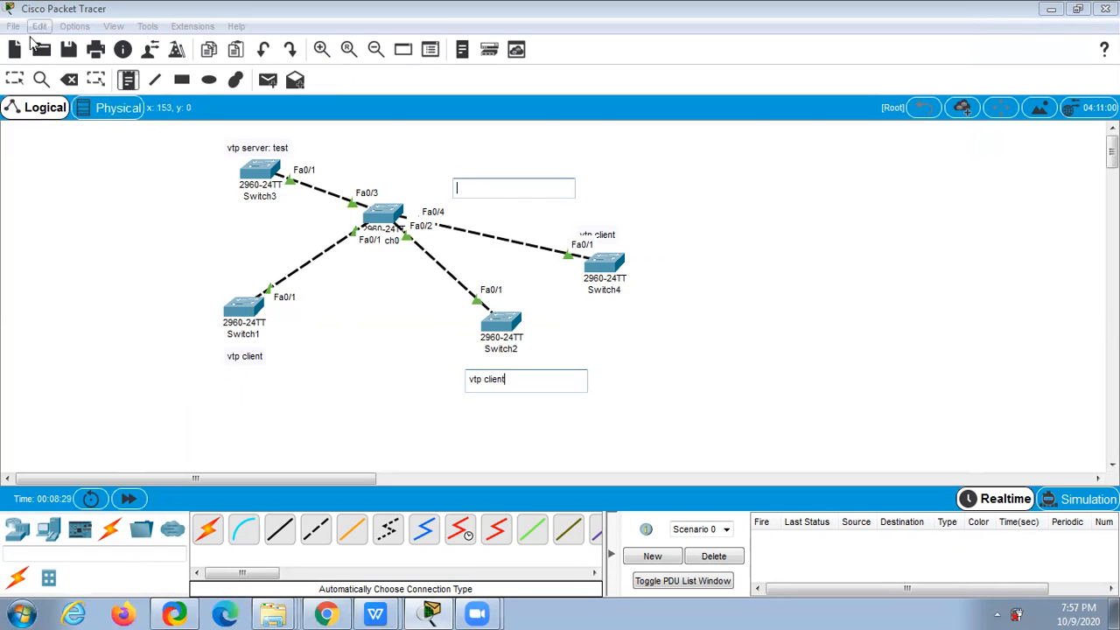
pyautogui.click(13, 83)
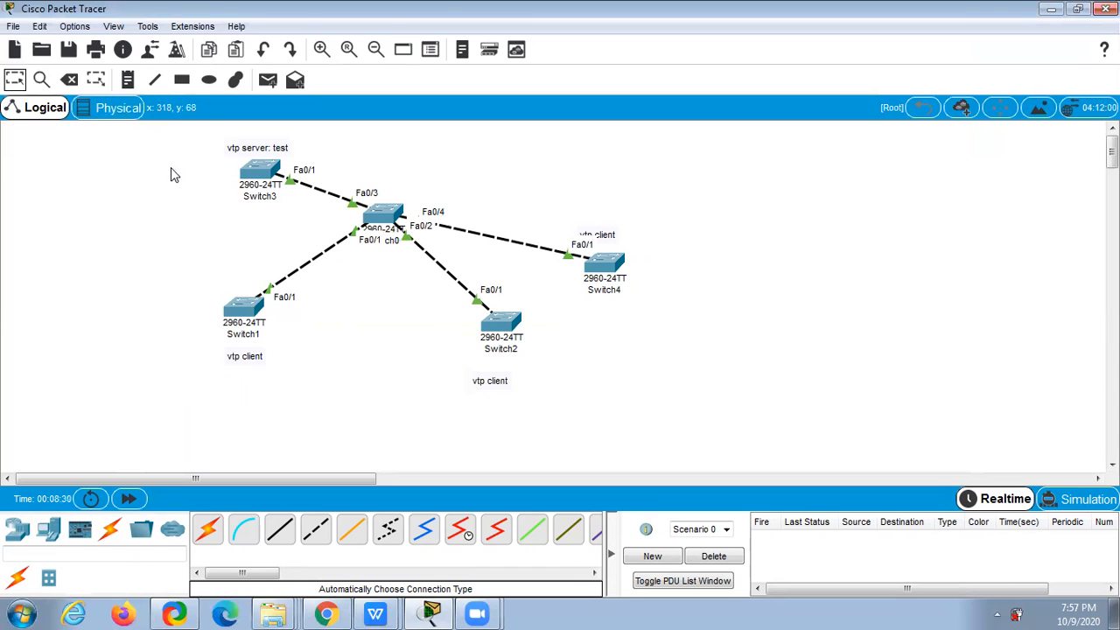
# Step: Open Switch3's command line interface beside the topology and bring up its prompt
pyautogui.click(265, 173)
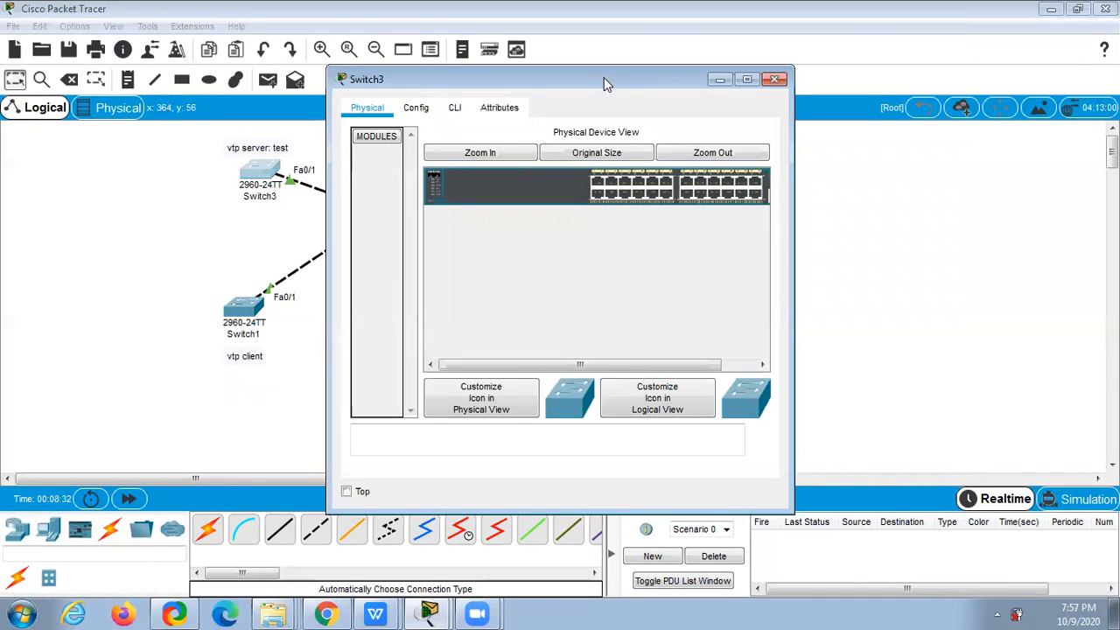
pyautogui.moveTo(602, 78); pyautogui.dragTo(827, 179)
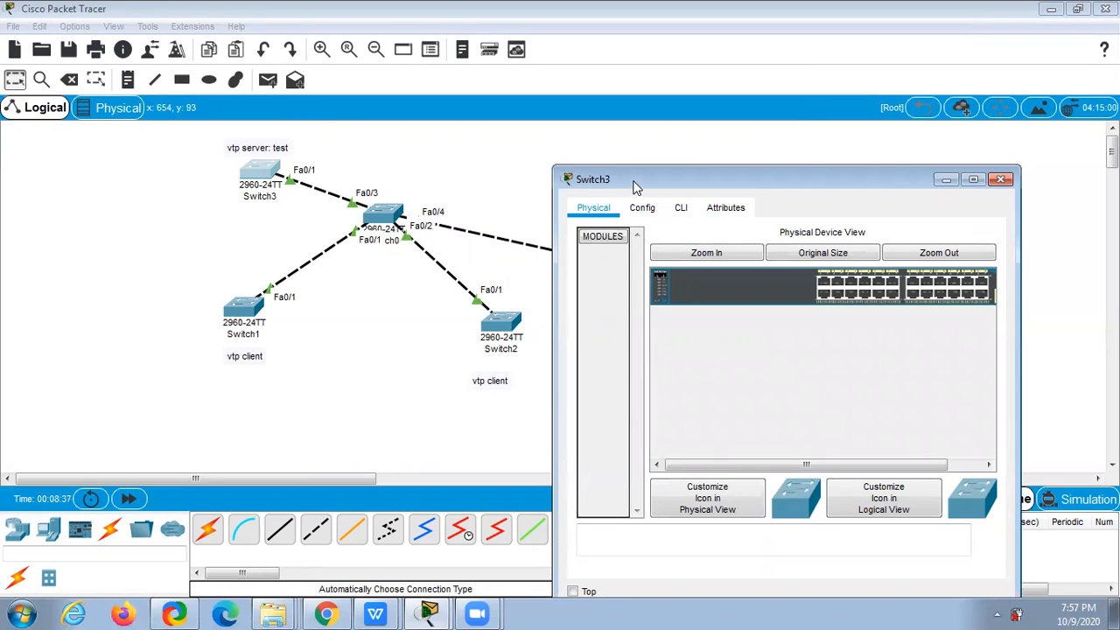
pyautogui.moveTo(636, 187); pyautogui.dragTo(662, 85)
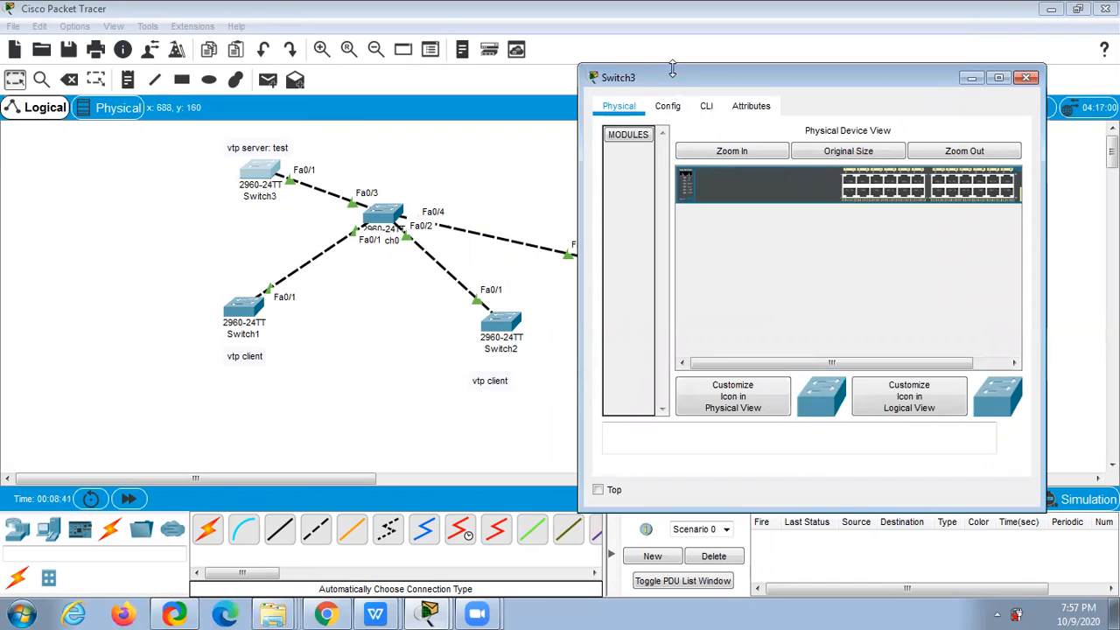
pyautogui.moveTo(677, 88); pyautogui.dragTo(616, 120)
pyautogui.click(636, 227)
pyautogui.press('Return')
pyautogui.press('Return')
pyautogui.press('Return')
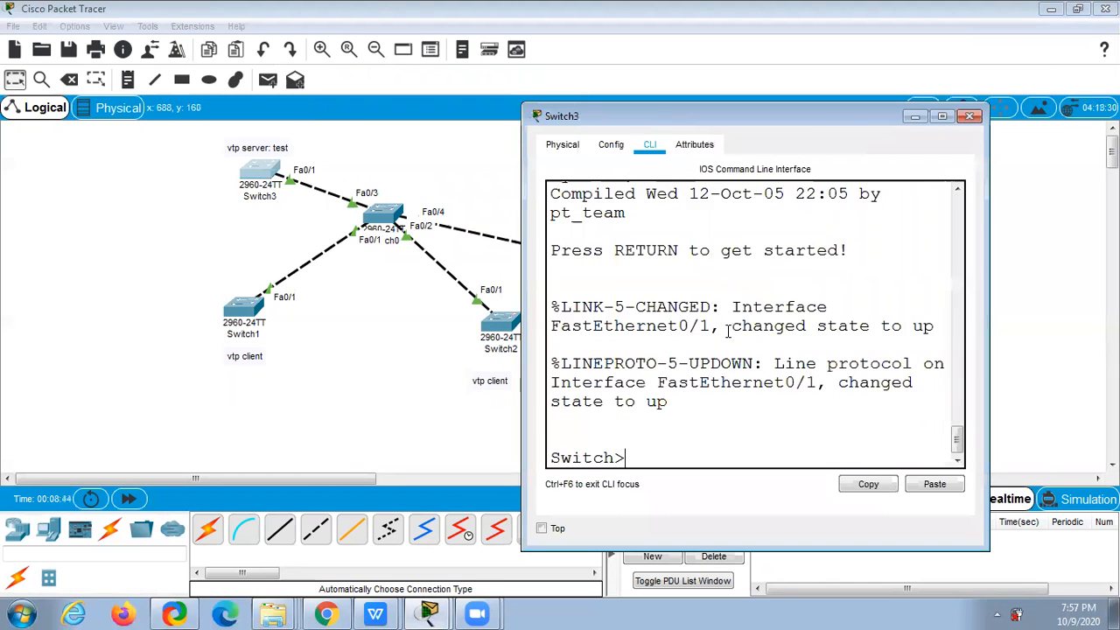
# Step: Enter privileged mode with ena and global configuration mode with config t on Switch3
pyautogui.write('ens')
pyautogui.press('BackSpace')
pyautogui.press('BackSpace')
pyautogui.write('na')
pyautogui.press('Return')
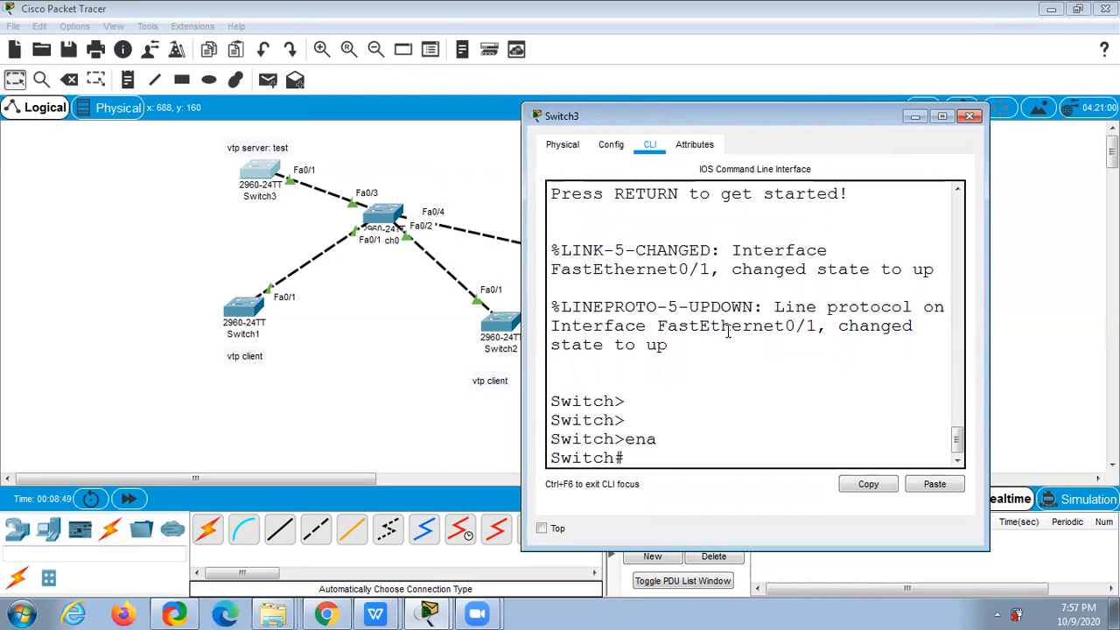
pyautogui.write('config t')
pyautogui.press('Return')
# Step: Set the hostname of Switch3 to VTPserver
pyautogui.write('hostname')
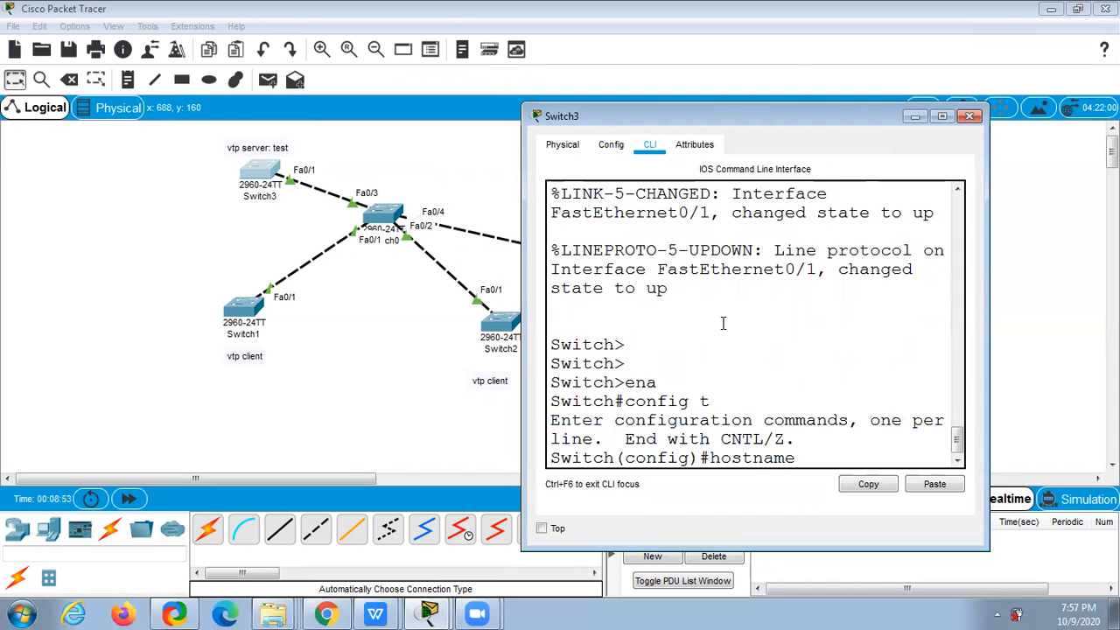
pyautogui.write(' v')
pyautogui.press('BackSpace')
pyautogui.write('VTPserver')
pyautogui.press('Return')
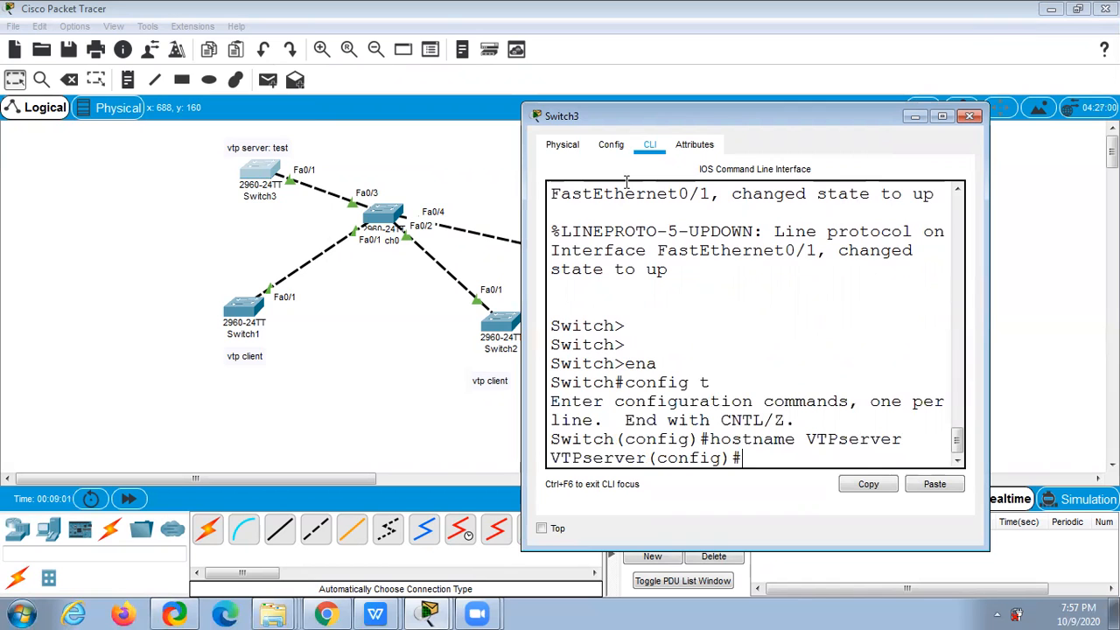
# Step: Widen Switch3's configuration window and exit to privileged mode
pyautogui.moveTo(634, 116); pyautogui.dragTo(580, 84)
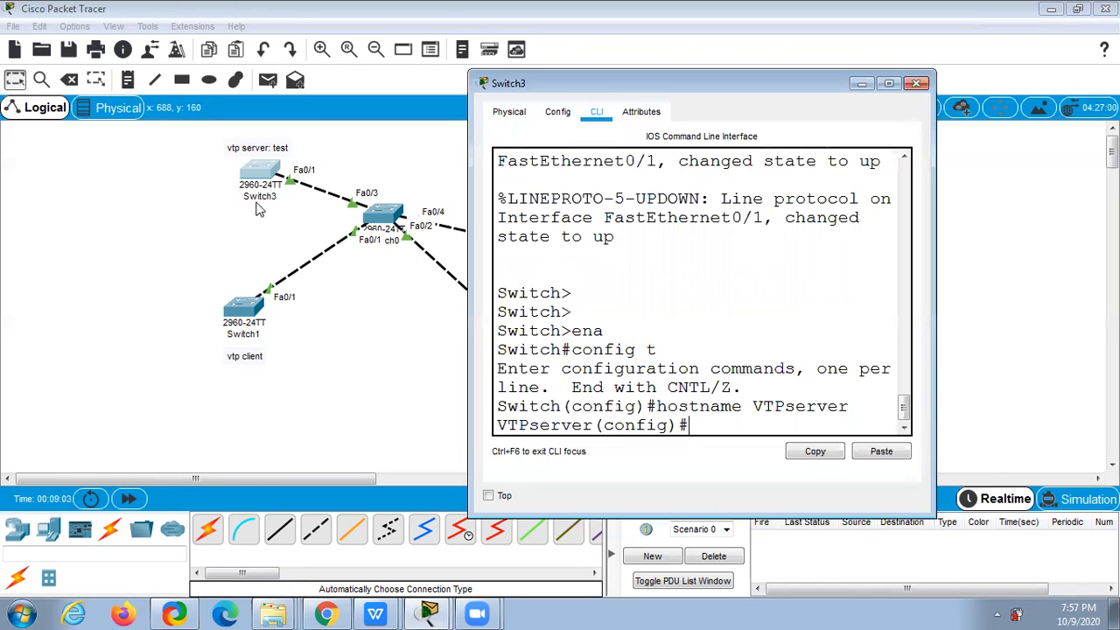
pyautogui.moveTo(931, 379); pyautogui.dragTo(1076, 379)
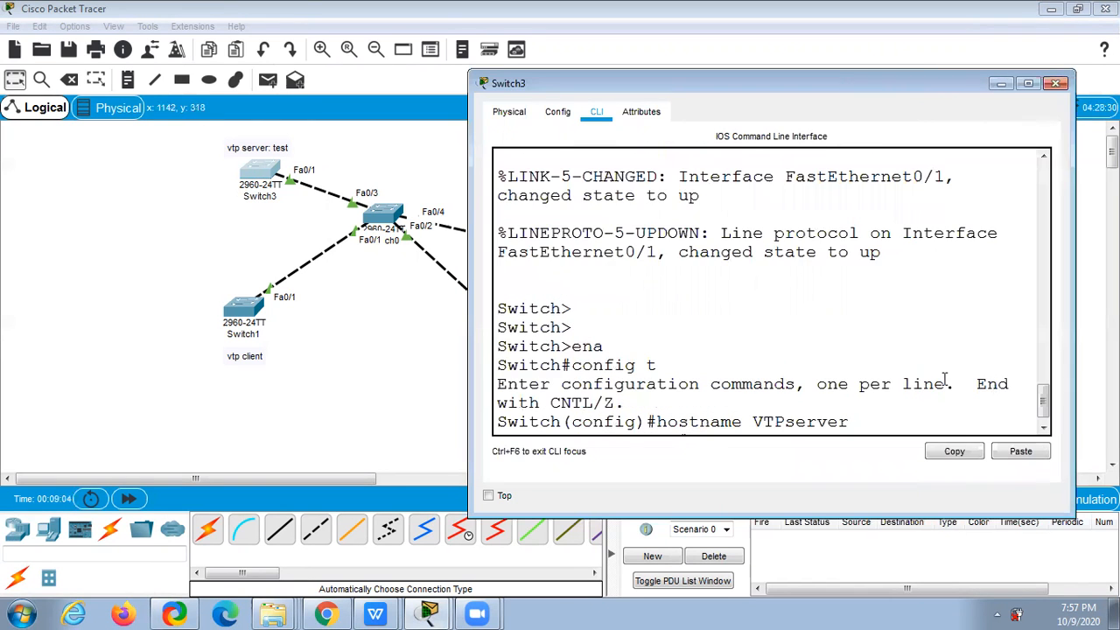
pyautogui.write('exit')
pyautogui.press('Return')
# Step: Look up the sho vtp options, run sho vtp status, and examine the VTP operating mode and configuration revision
pyautogui.write('sho w')
pyautogui.press('BackSpace')
pyautogui.write('vtp')
pyautogui.press('Return')
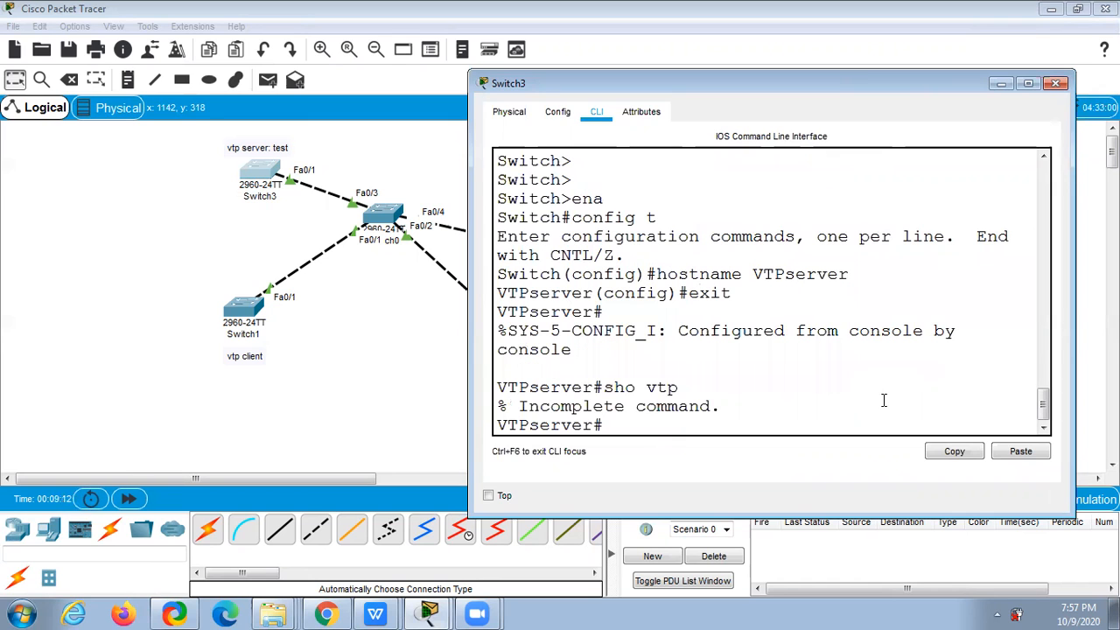
pyautogui.press('Up')
pyautogui.write('?')
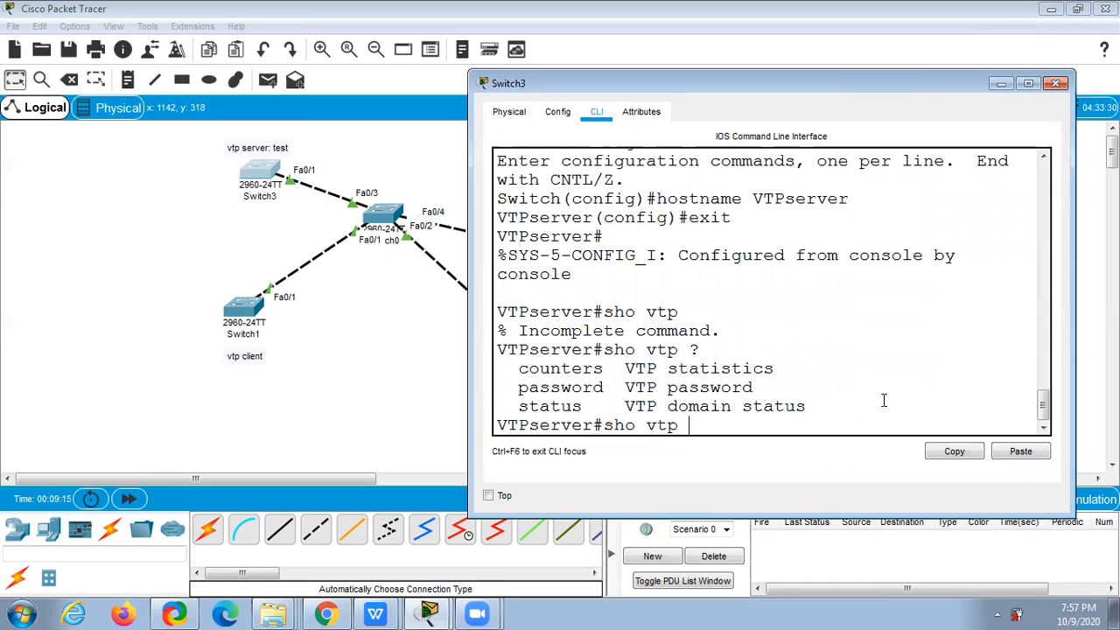
pyautogui.write(' status')
pyautogui.press('Return')
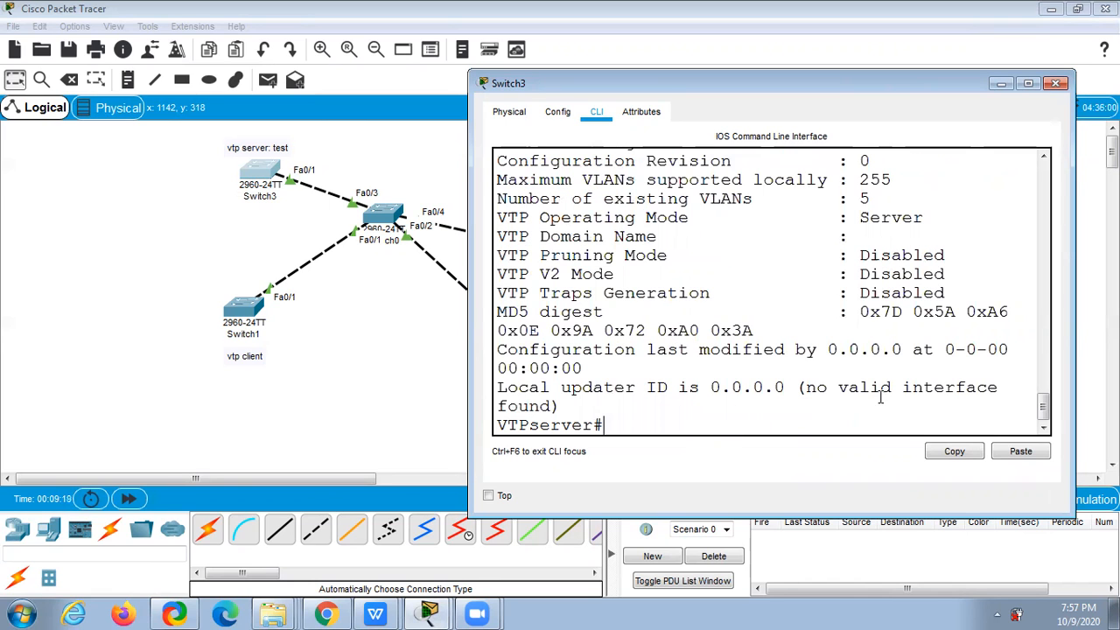
pyautogui.moveTo(848, 217); pyautogui.dragTo(927, 224)
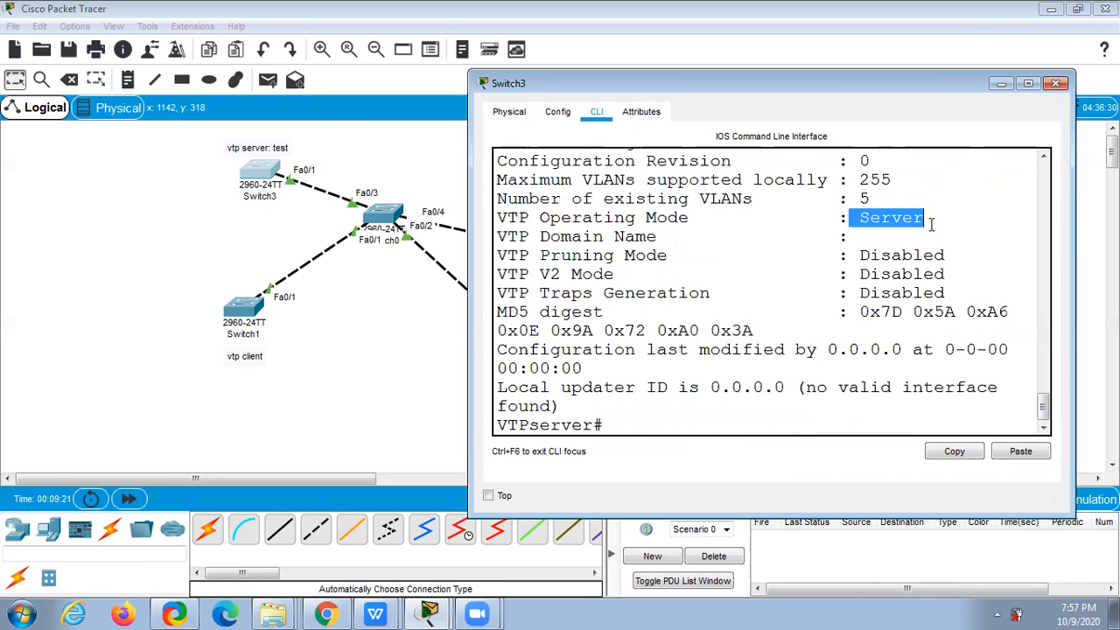
pyautogui.scroll(2, 824, 265)
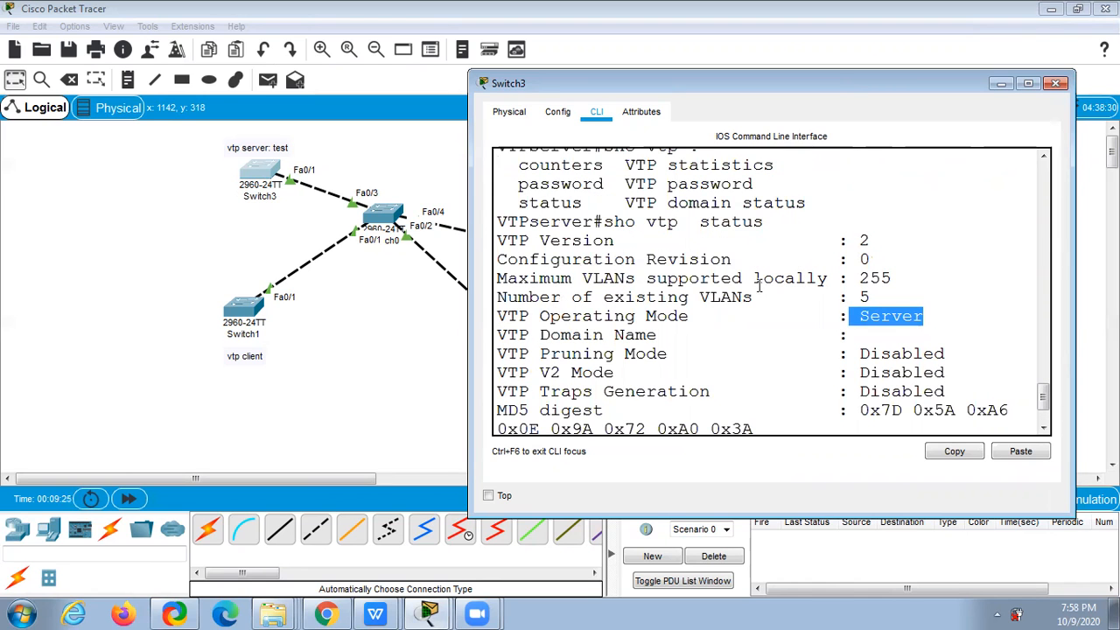
pyautogui.moveTo(880, 238); pyautogui.dragTo(848, 260)
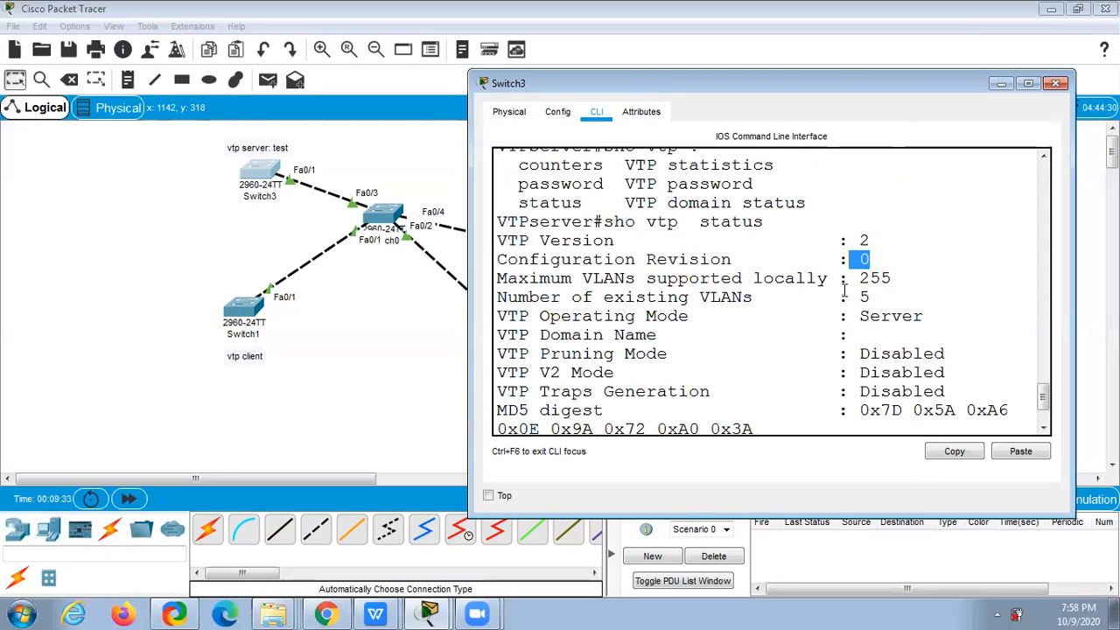
pyautogui.scroll(-2, 844, 291)
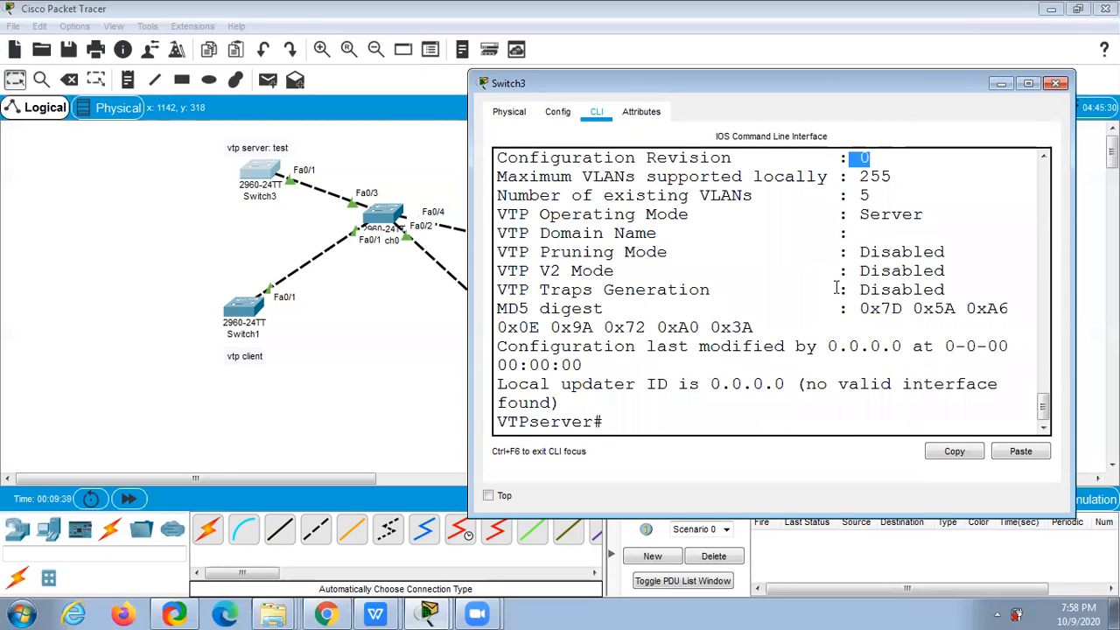
# Step: Enter global configuration mode, list the available vtp commands, and set the VTP mode to server
pyautogui.write('config t')
pyautogui.press('Return')
pyautogui.write('vtp')
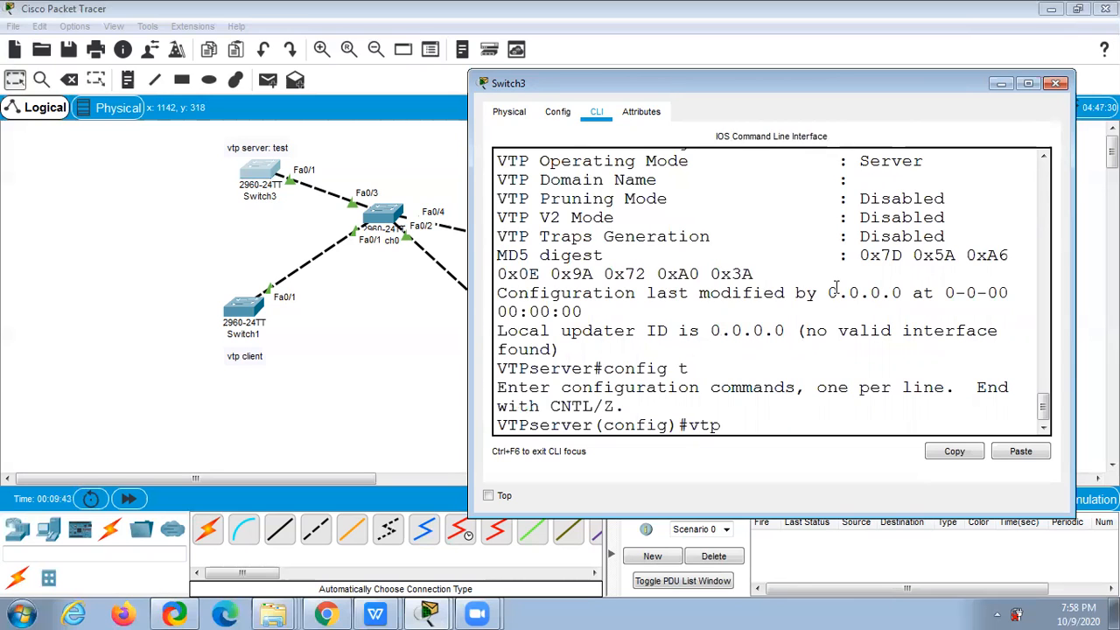
pyautogui.write(' ?')
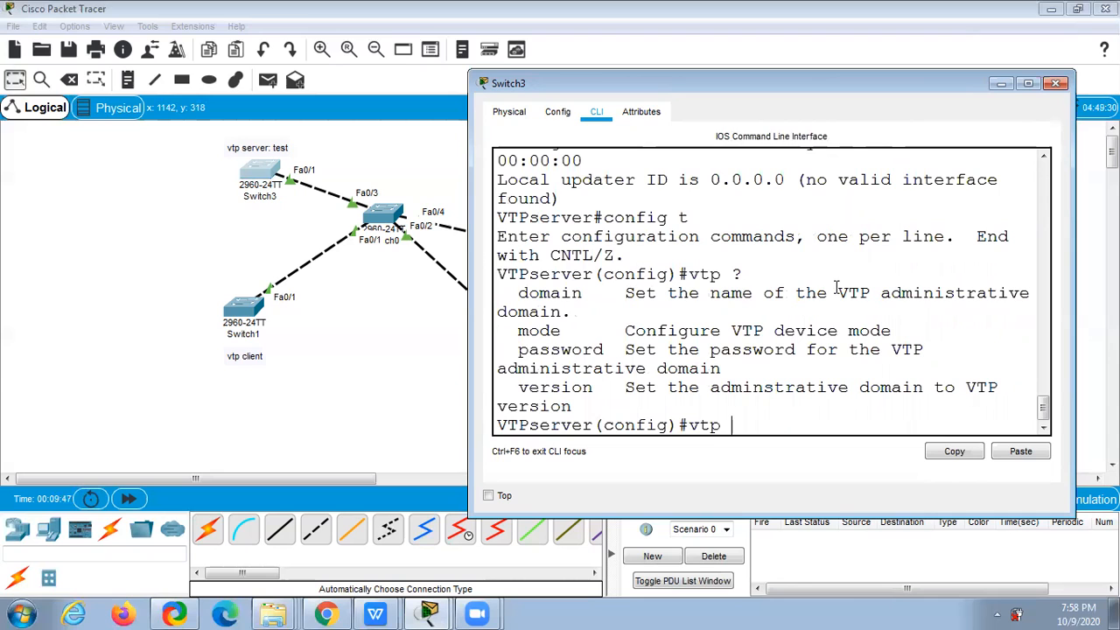
pyautogui.write('mode server')
pyautogui.press('Return')
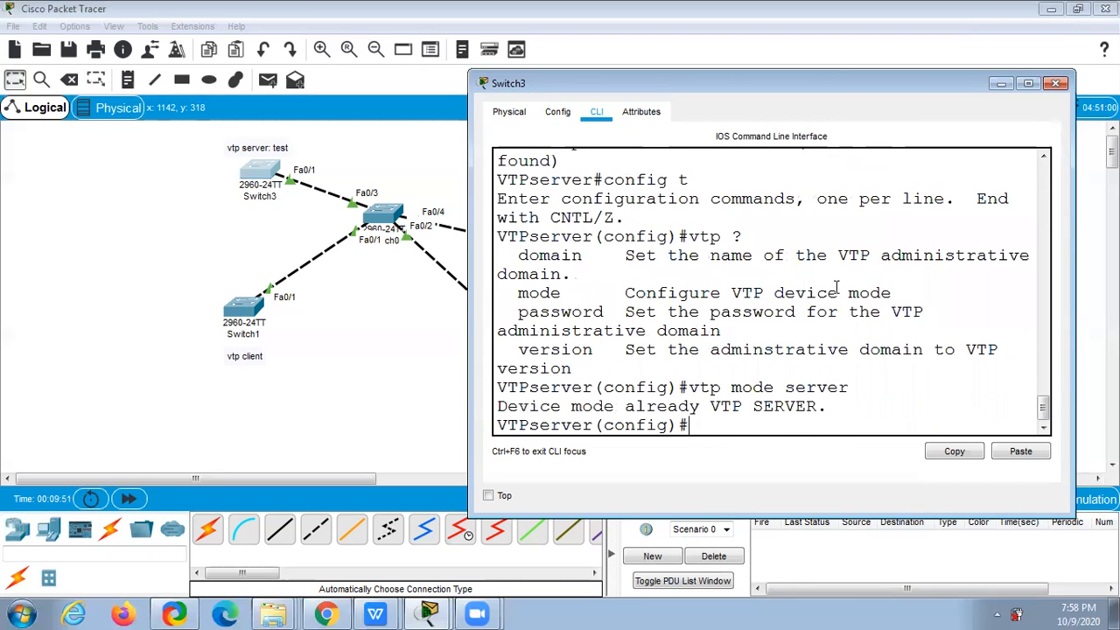
# Step: Set the VTP domain name on Switch3 to test.com and close its configuration window
pyautogui.press('Up')
pyautogui.press('BackSpace')
pyautogui.press('BackSpace')
pyautogui.press('BackSpace')
pyautogui.press('BackSpace')
pyautogui.press('BackSpace')
pyautogui.press('BackSpace')
pyautogui.press('BackSpace')
pyautogui.press('BackSpace')
pyautogui.press('BackSpace')
pyautogui.press('BackSpace')
pyautogui.press('BackSpace')
pyautogui.write('domain')
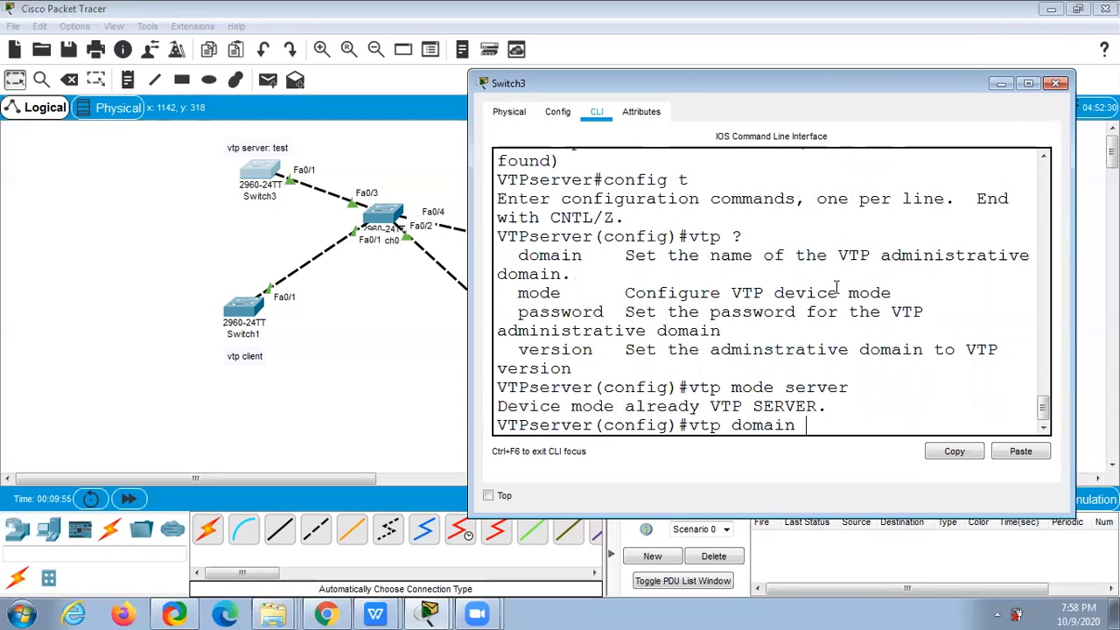
pyautogui.write(' c')
pyautogui.press('BackSpace')
pyautogui.write('test.com')
pyautogui.press('Return')
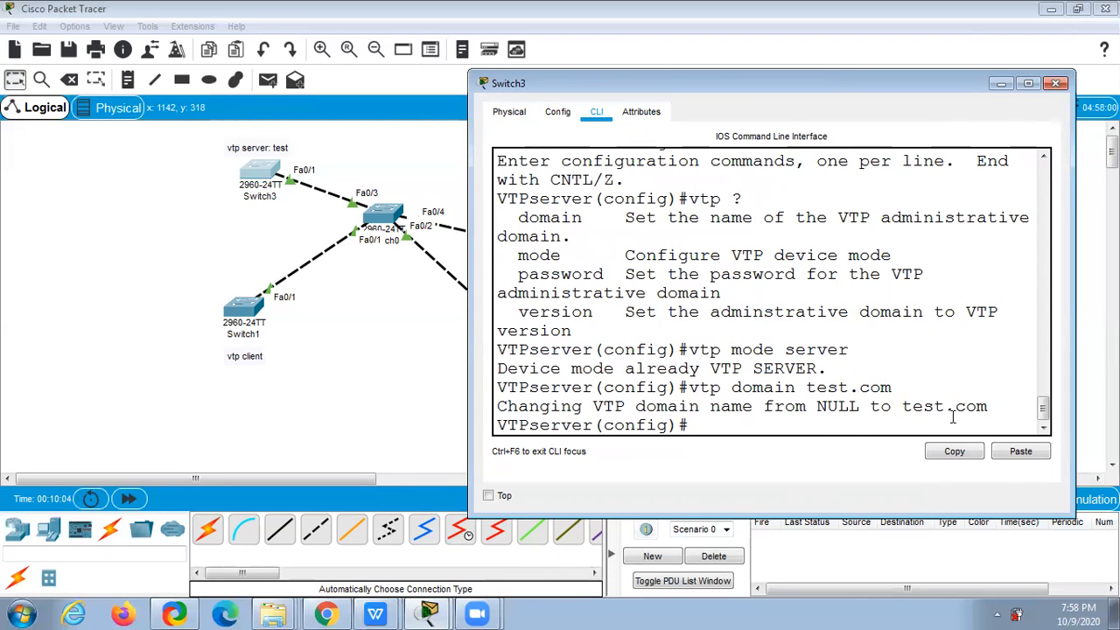
pyautogui.click(1055, 83)
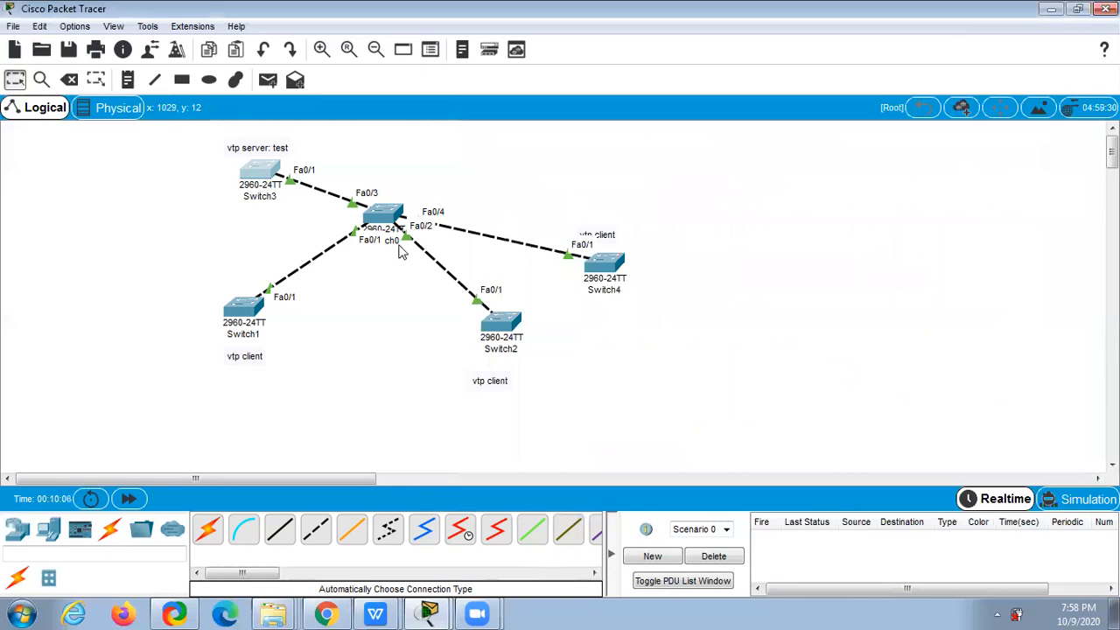
# Step: Open Switch4's command line, move its window clear of the topology, and enter privileged mode
pyautogui.click(607, 263)
pyautogui.click(455, 107)
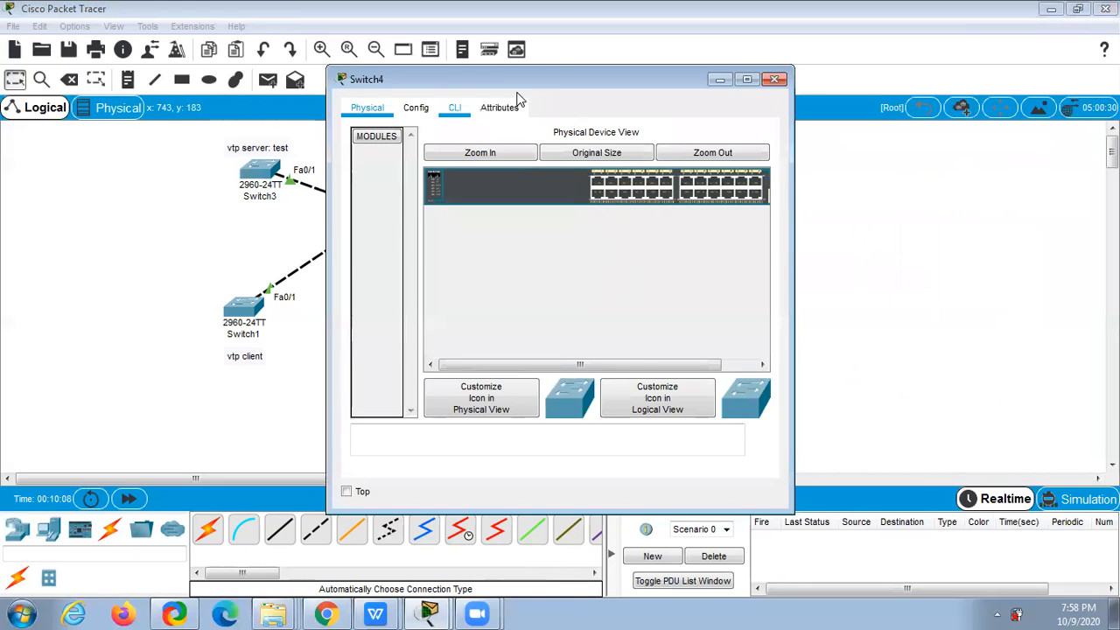
pyautogui.moveTo(525, 84); pyautogui.dragTo(726, 80)
pyautogui.press('Return')
pyautogui.press('Return')
pyautogui.press('Return')
pyautogui.write('ena')
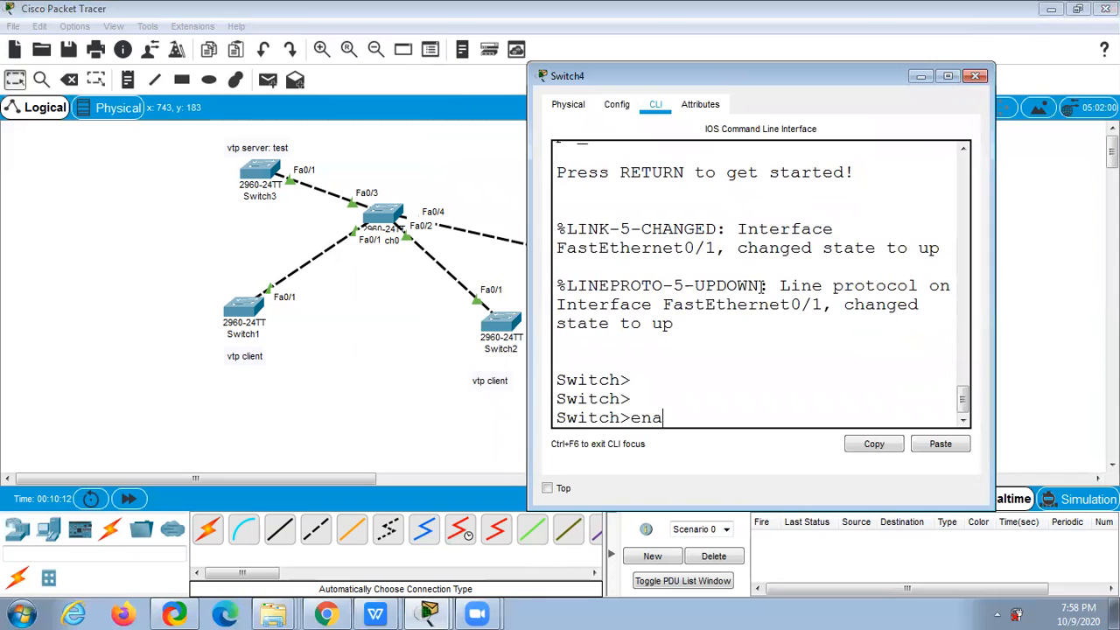
pyautogui.press('Return')
# Step: Run show vtp status on Switch4 and examine its VTP operating mode and domain name in a maximized window
pyautogui.write('confi')
pyautogui.press('BackSpace')
pyautogui.press('BackSpace')
pyautogui.press('BackSpace')
pyautogui.press('BackSpace')
pyautogui.press('BackSpace')
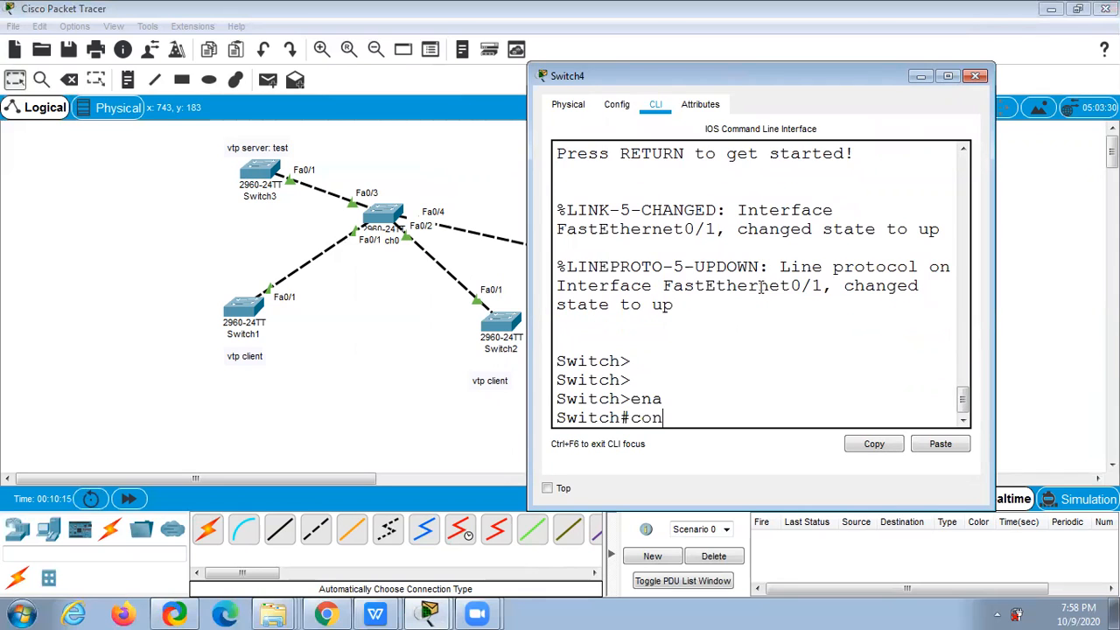
pyautogui.write('show vtp status')
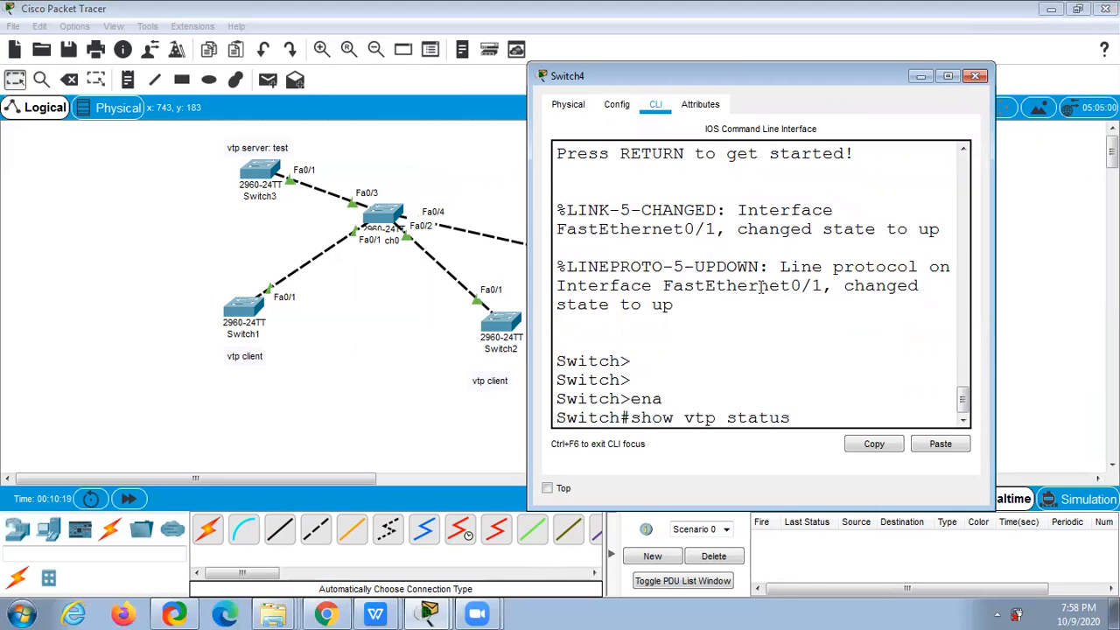
pyautogui.press('Return')
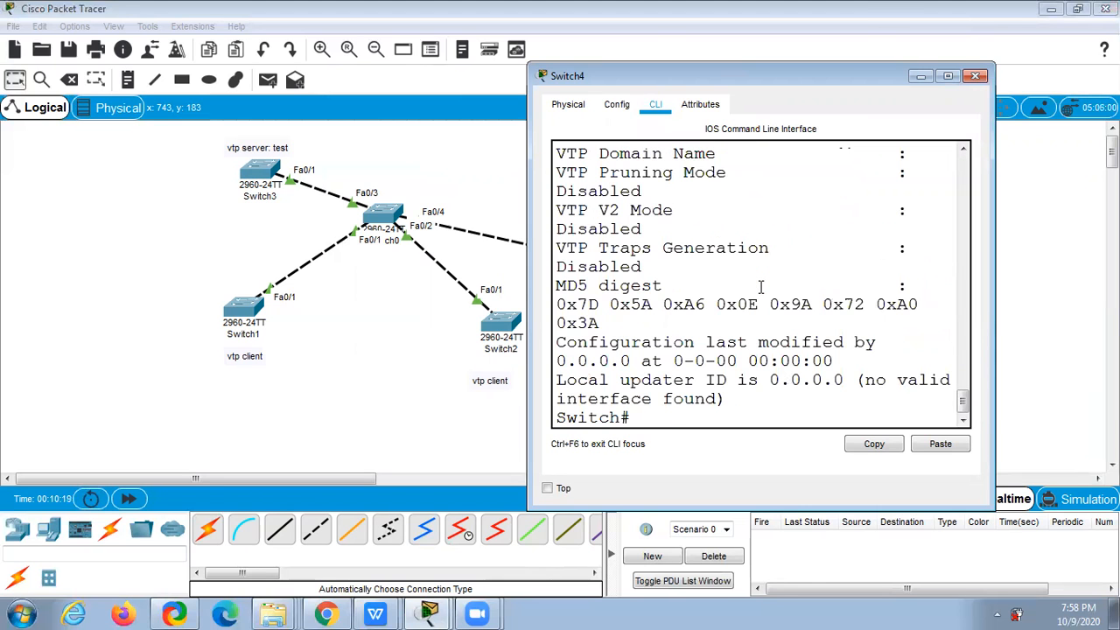
pyautogui.click(948, 76)
pyautogui.moveTo(456, 351); pyautogui.dragTo(290, 354)
pyautogui.click(321, 373)
# Step: Enter global configuration mode on Switch4 and set its hostname to vtpclient1
pyautogui.write('con')
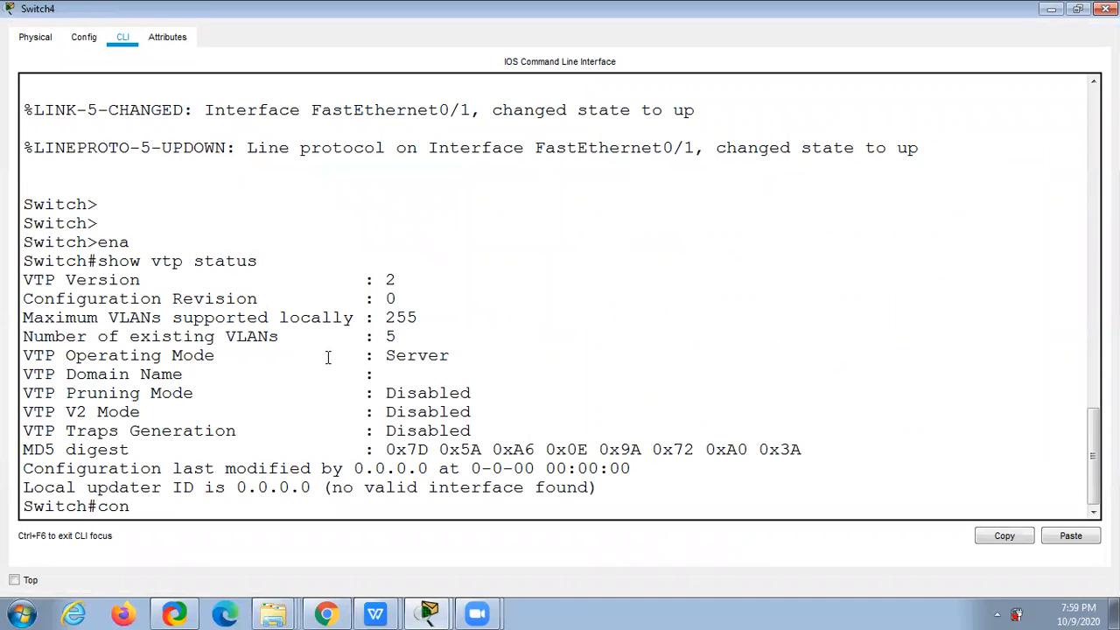
pyautogui.write('fig t')
pyautogui.press('Return')
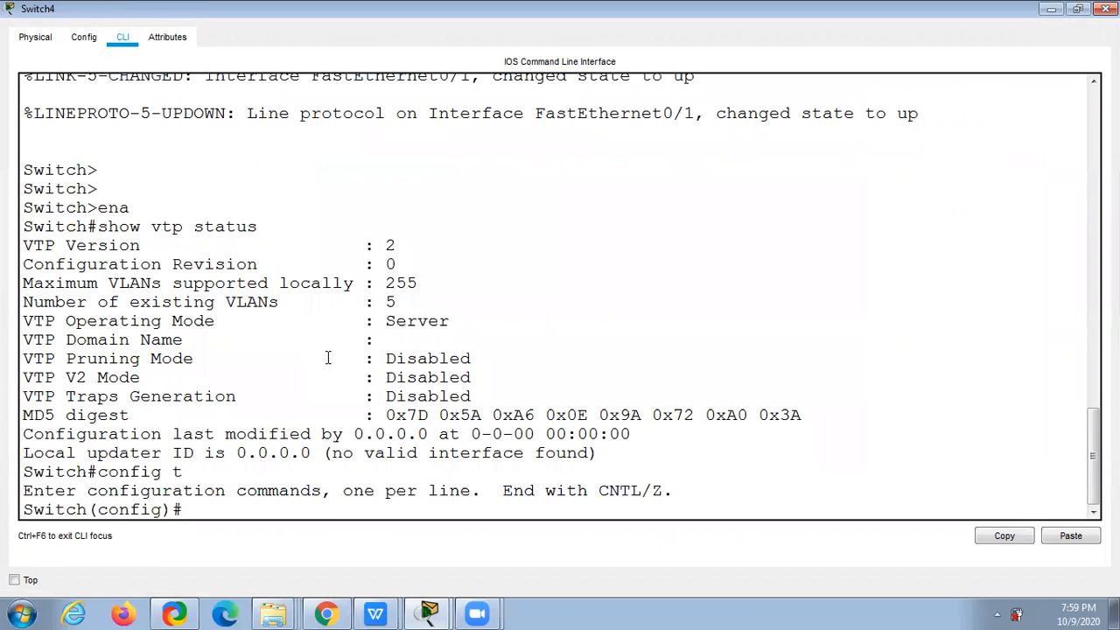
pyautogui.write('host vtpclient')
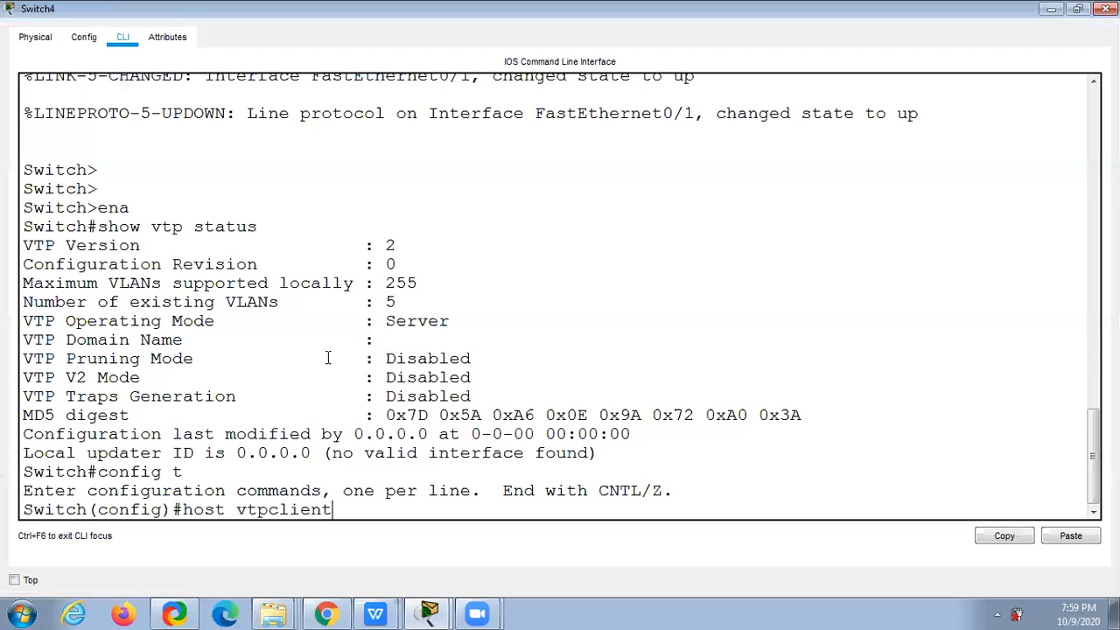
pyautogui.write('1')
pyautogui.press('Return')
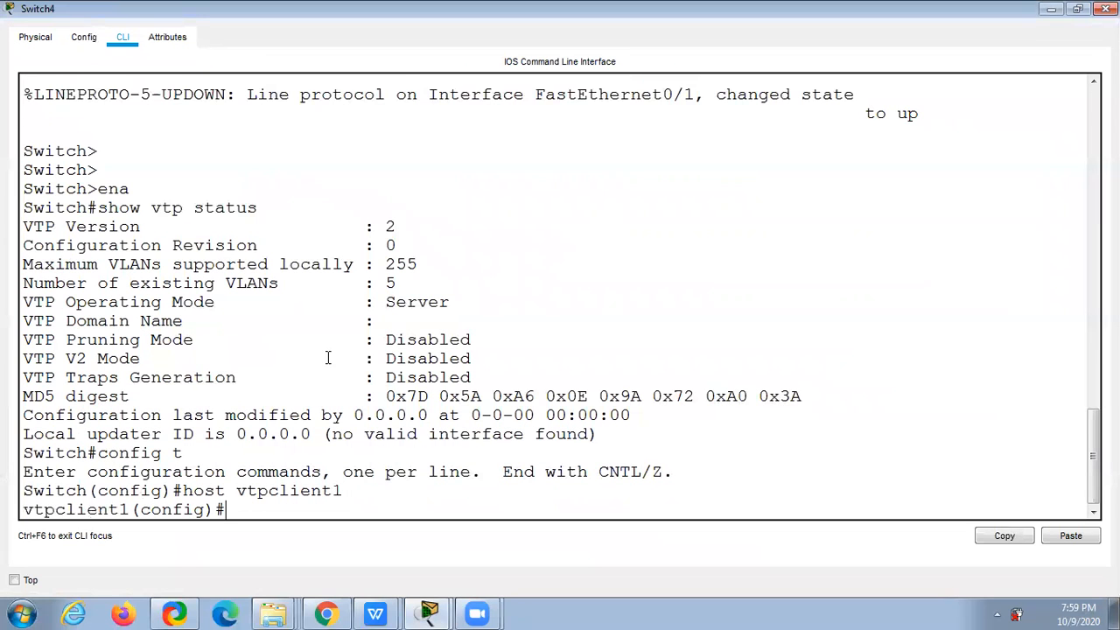
# Step: Set Switch4's VTP mode to client and its VTP domain to test.com
pyautogui.write('ctp')
pyautogui.press('BackSpace')
pyautogui.press('BackSpace')
pyautogui.write('vtp mode client')
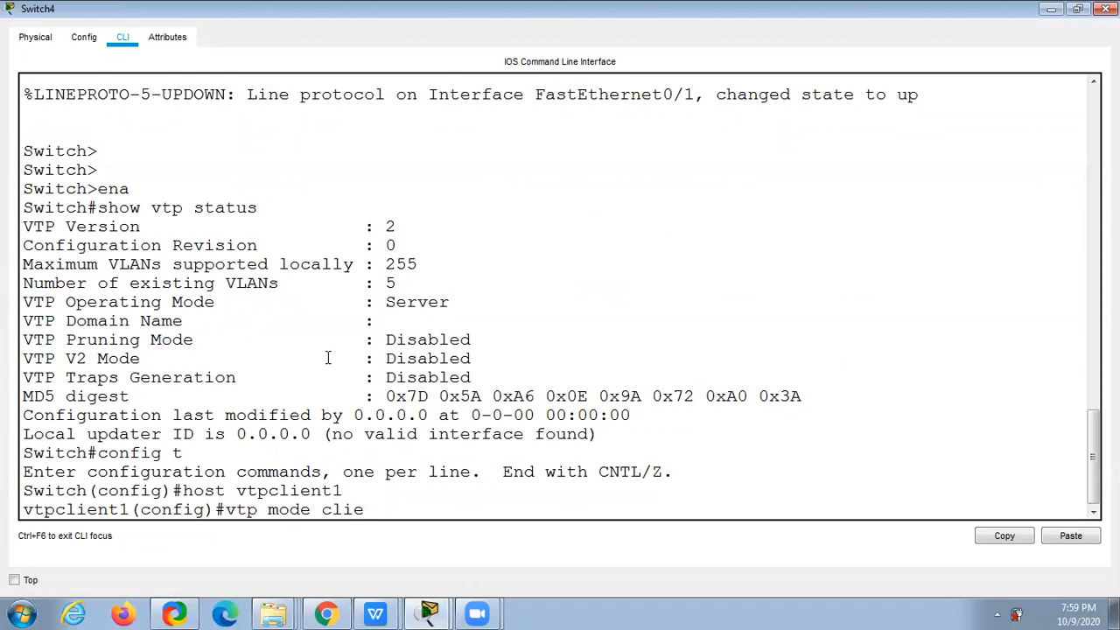
pyautogui.press('Return')
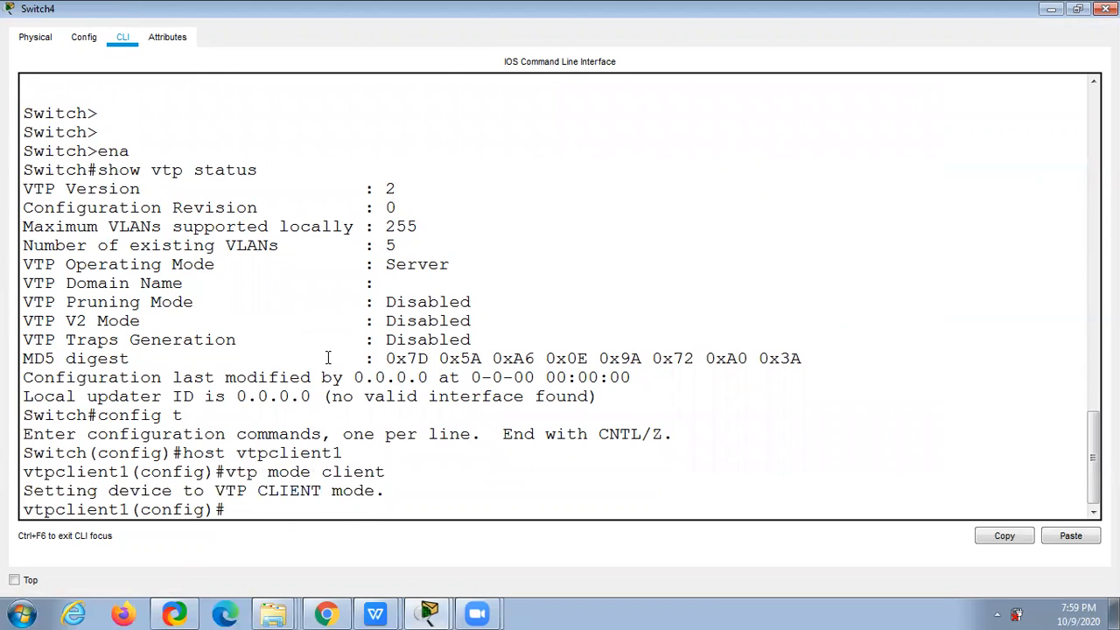
pyautogui.write('vtp domain')
pyautogui.write('test.com')
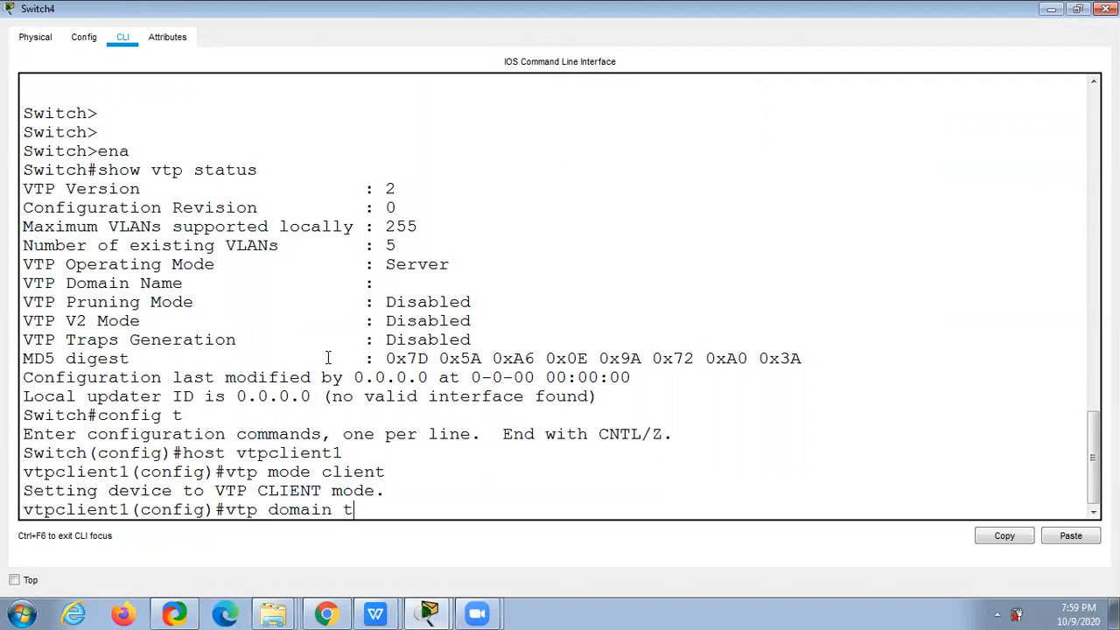
pyautogui.press('Return')
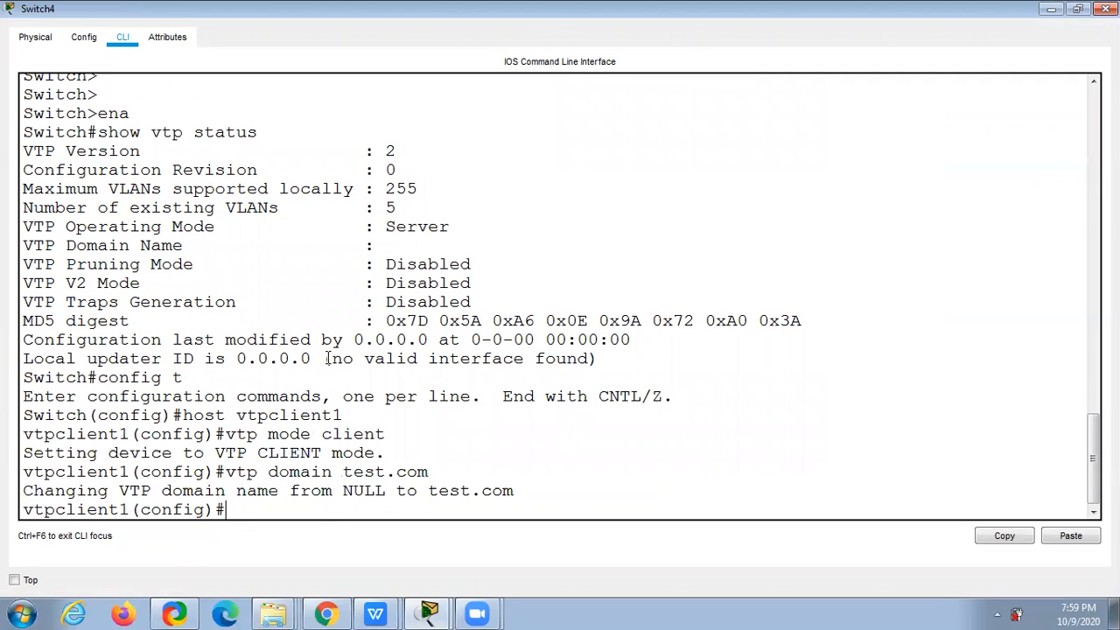
# Step: Exit global configuration mode on Switch4 and minimize its window
pyautogui.write('exit')
pyautogui.press('Return')
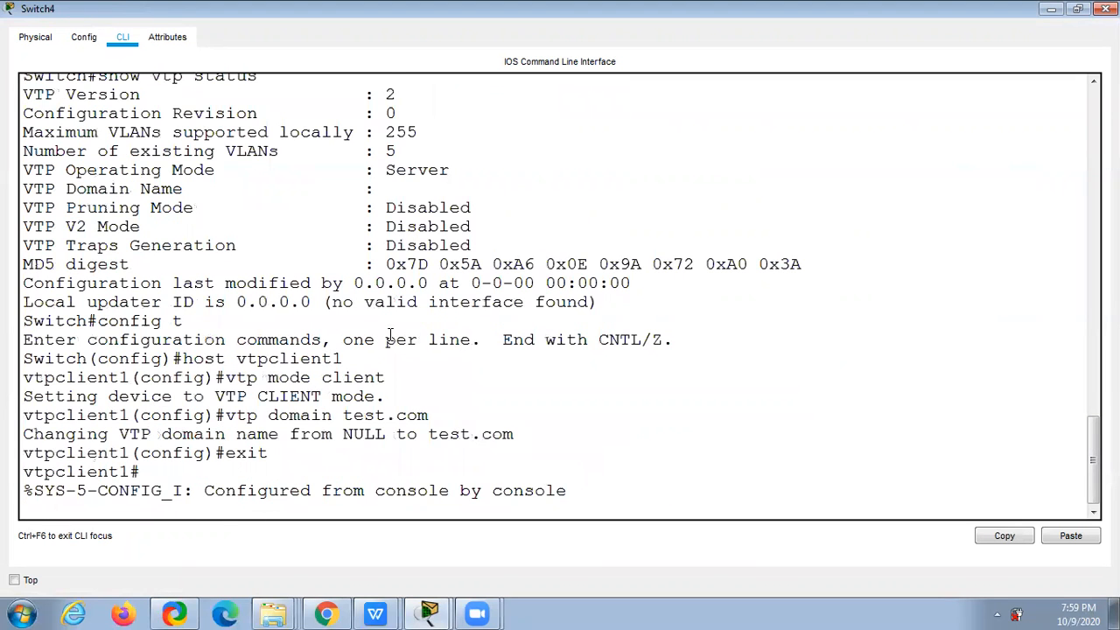
pyautogui.press('Return')
pyautogui.press('Return')
pyautogui.press('Return')
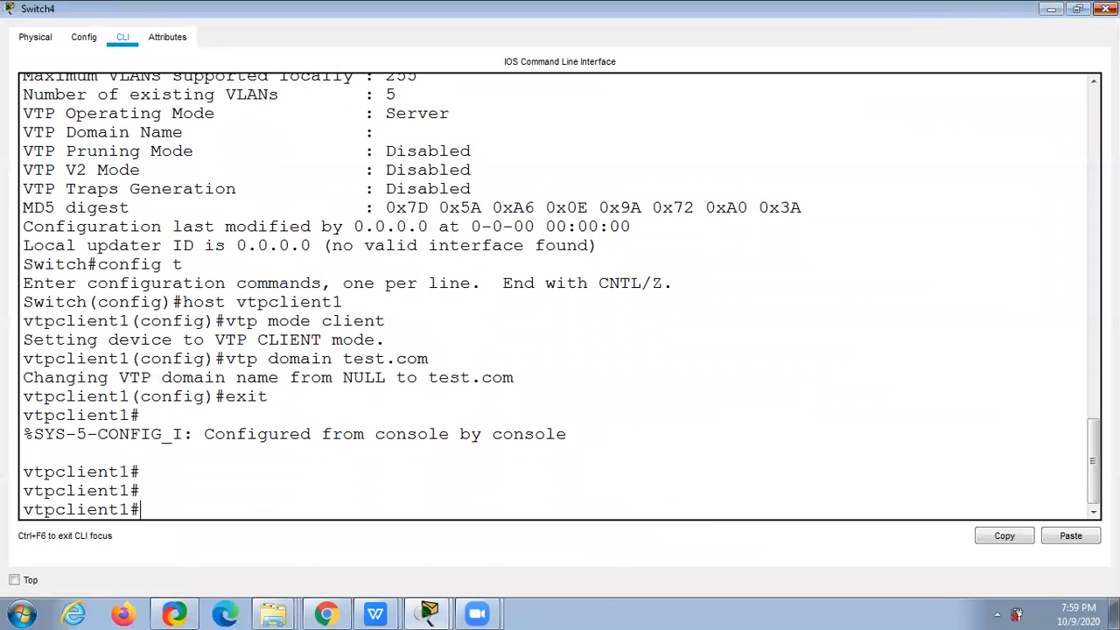
pyautogui.click(1052, 9)
# Step: Open Switch2's command line in a maximized window and enter global configuration mode
pyautogui.click(496, 327)
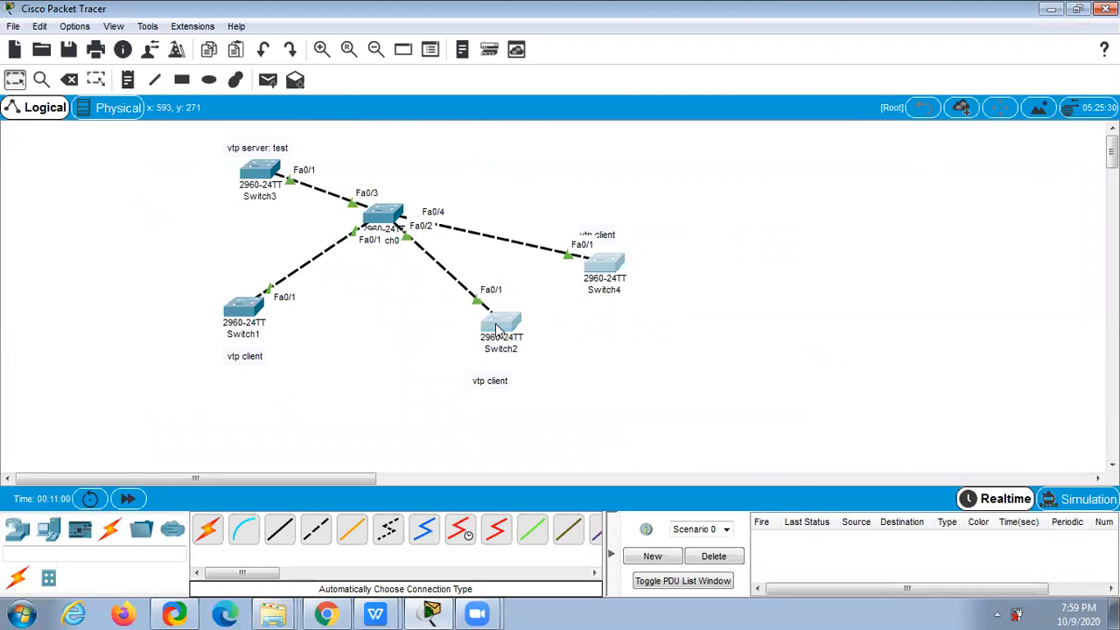
pyautogui.click(455, 107)
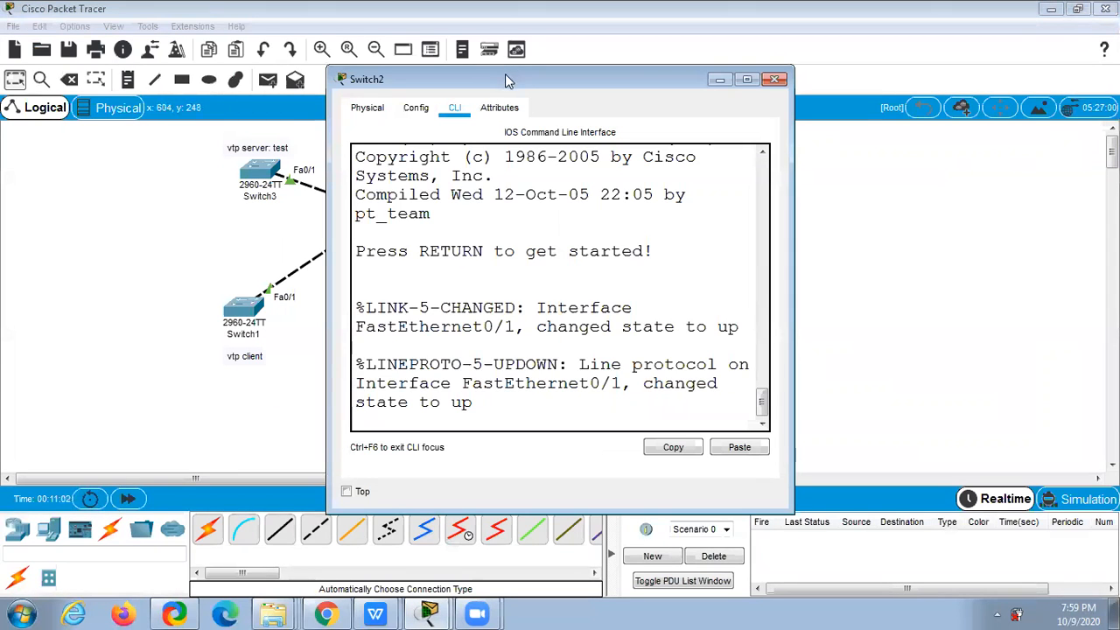
pyautogui.click(746, 79)
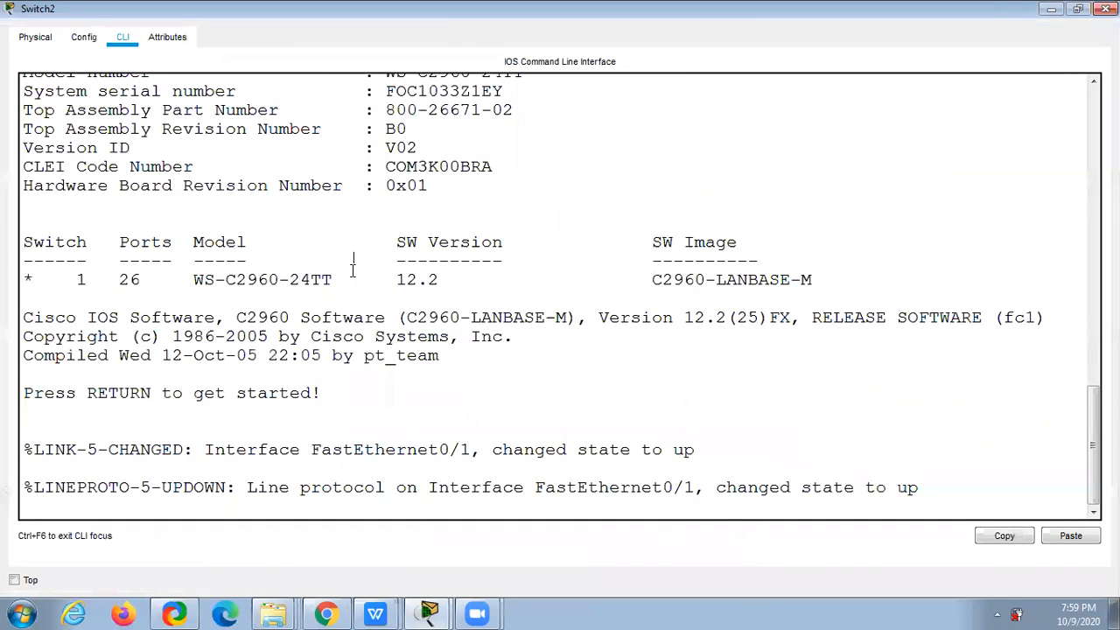
pyautogui.press('Return')
pyautogui.press('Return')
pyautogui.press('Return')
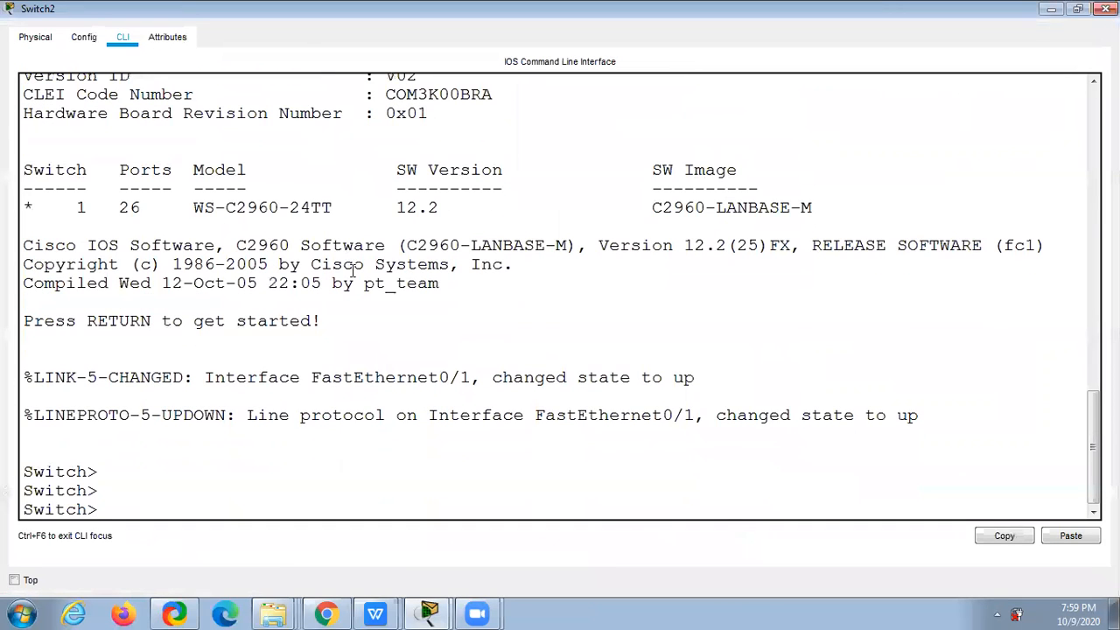
pyautogui.write('config t')
pyautogui.press('Return')
pyautogui.write('ena')
pyautogui.press('Return')
pyautogui.write('config t')
pyautogui.press('Return')
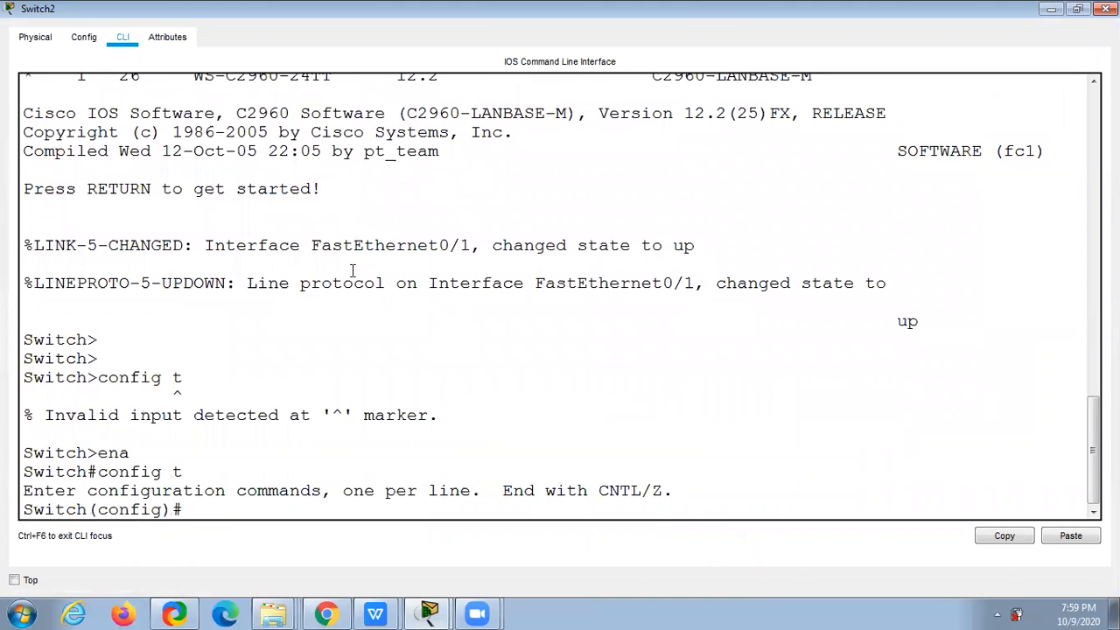
# Step: Set the VTP mode of Switch2 to client
pyautogui.write('vtp client')
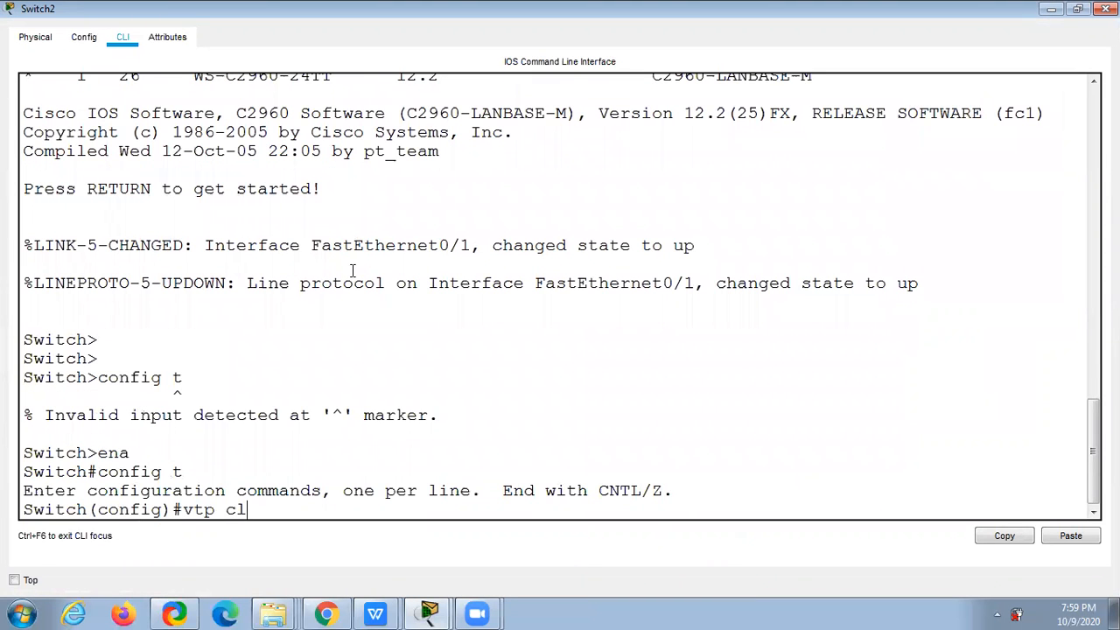
pyautogui.press('Return')
pyautogui.press('Up')
pyautogui.press('BackSpace')
pyautogui.press('BackSpace')
pyautogui.press('BackSpace')
pyautogui.press('BackSpace')
pyautogui.press('BackSpace')
pyautogui.press('BackSpace')
pyautogui.write('o')
pyautogui.press('BackSpace')
pyautogui.write('mode client')
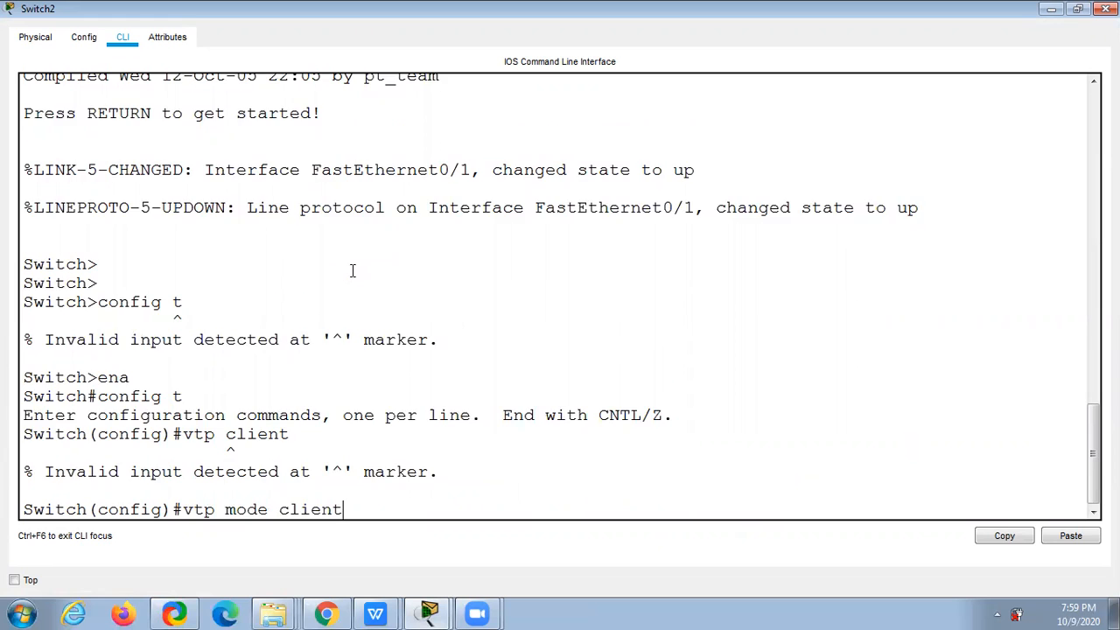
pyautogui.press('Return')
# Step: Set Switch2's VTP domain to test.com and close its window
pyautogui.write('vtp mode')
pyautogui.press('BackSpace')
pyautogui.press('BackSpace')
pyautogui.press('BackSpace')
pyautogui.press('BackSpace')
pyautogui.write('domain test.com')
pyautogui.press('Return')
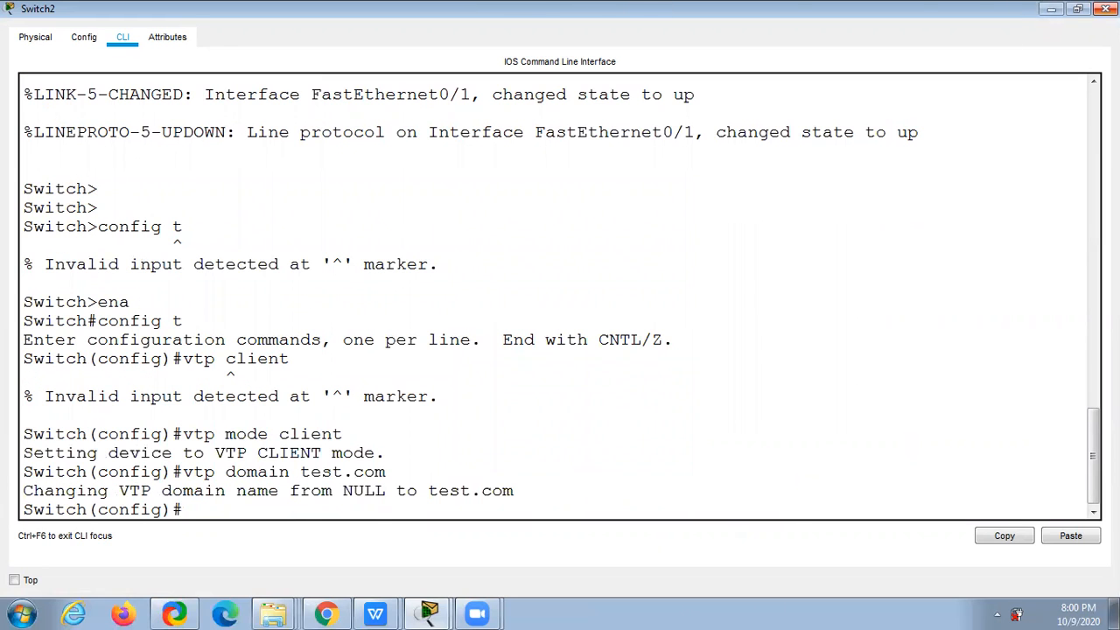
pyautogui.click(1106, 9)
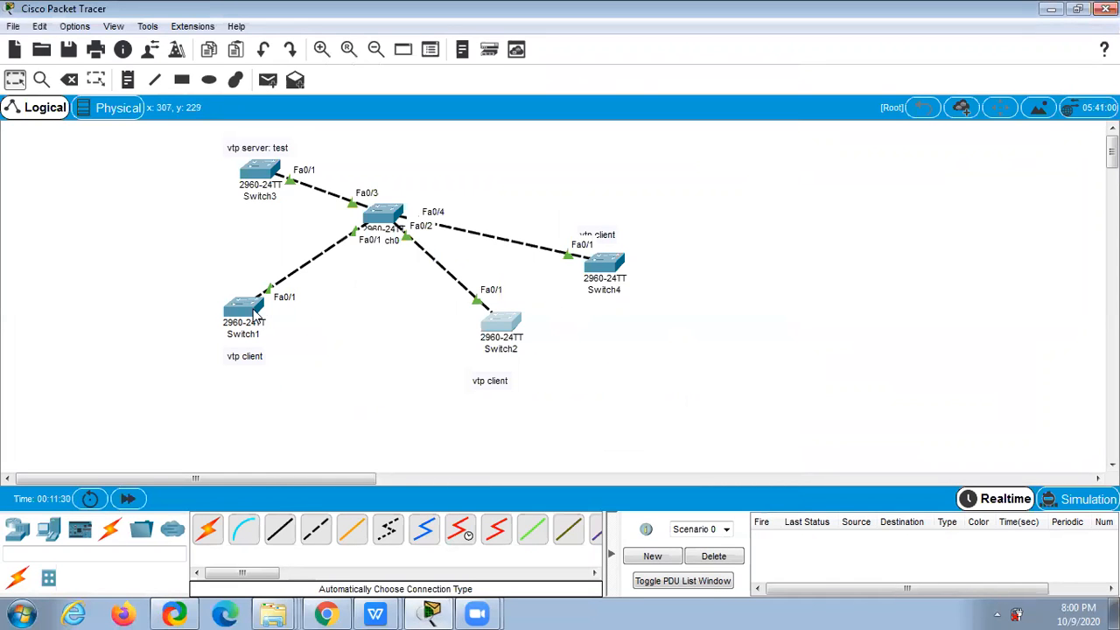
# Step: Change the note below Switch1 to read "vtp transparant"
pyautogui.doubleClick(253, 368)
pyautogui.click(272, 353)
pyautogui.press('BackSpace')
pyautogui.press('BackSpace')
pyautogui.press('BackSpace')
pyautogui.press('BackSpace')
pyautogui.press('BackSpace')
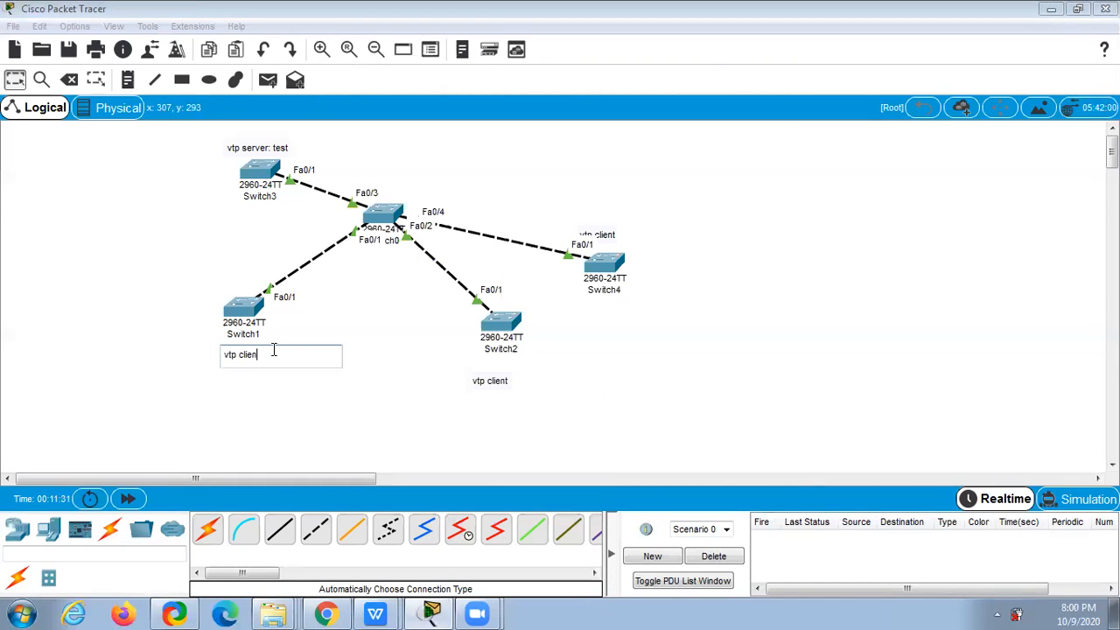
pyautogui.write('transparent')
pyautogui.press('Return')
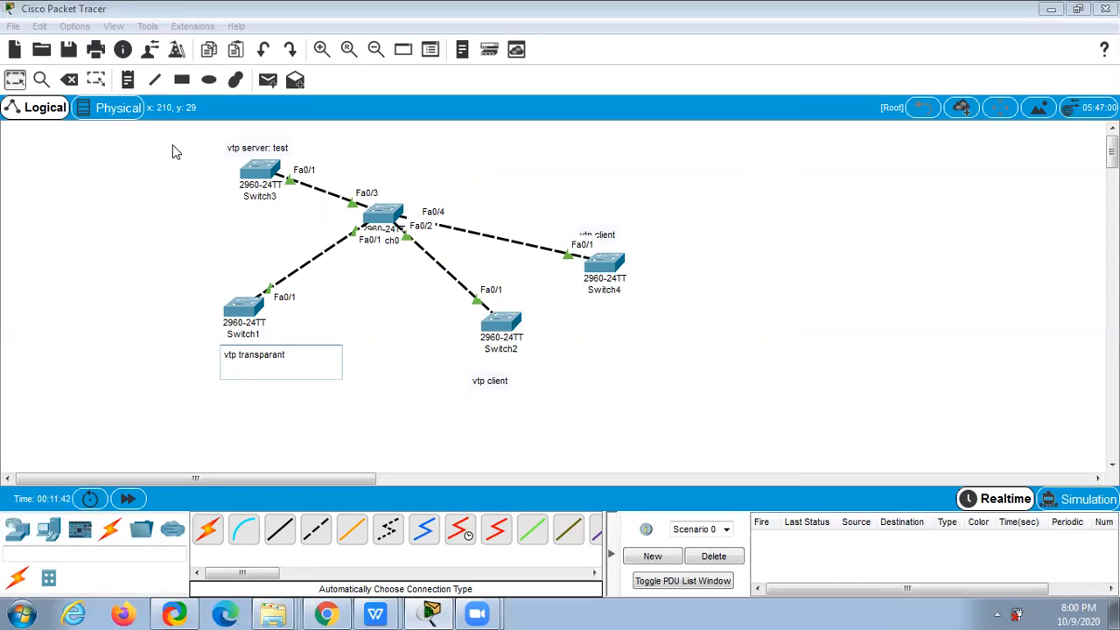
pyautogui.click(267, 313)
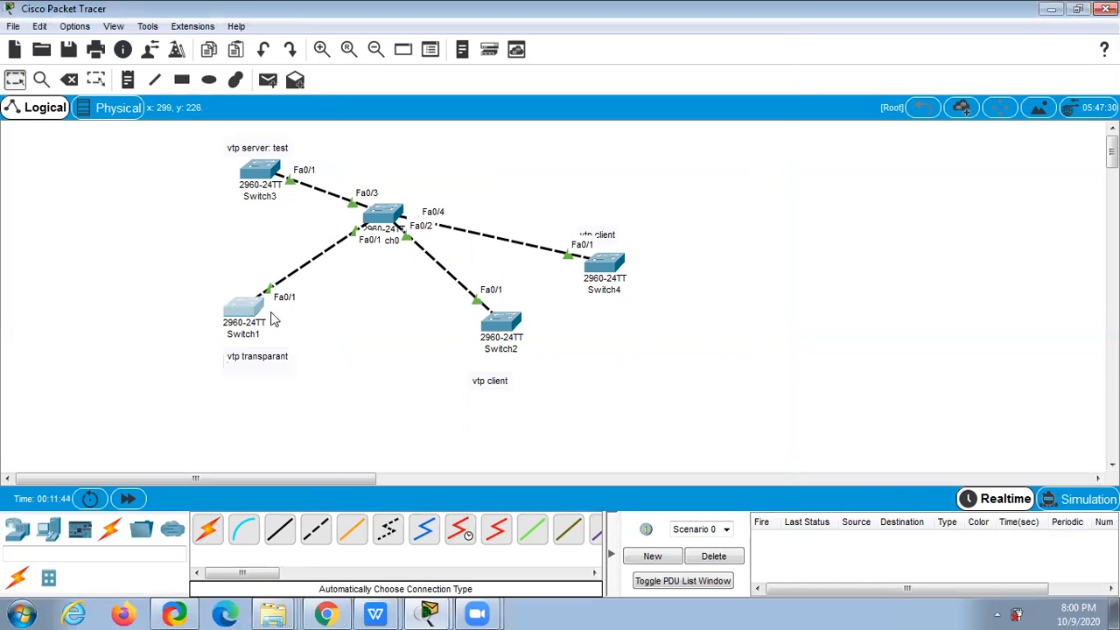
# Step: Open Switch1's command line in a maximized window and enter global configuration mode
pyautogui.click(243, 310)
pyautogui.click(455, 107)
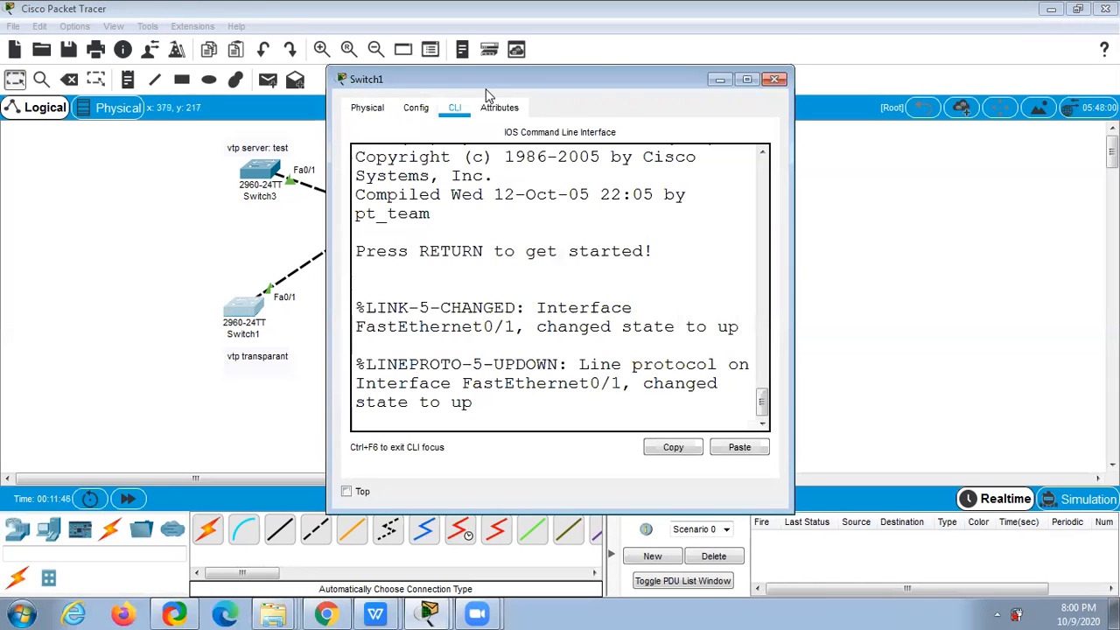
pyautogui.click(746, 79)
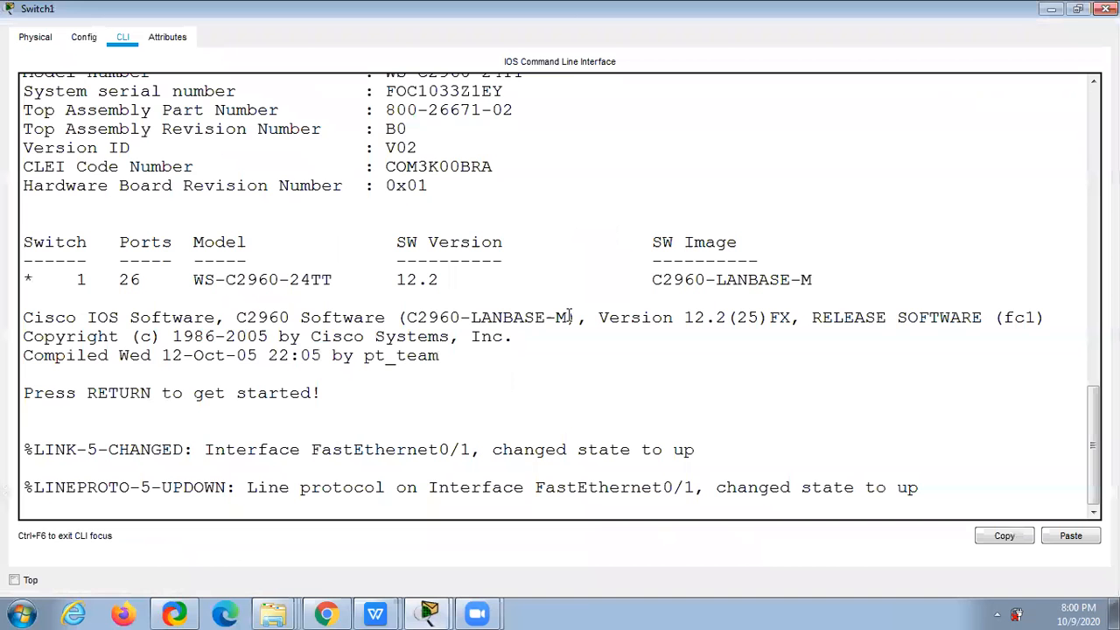
pyautogui.press('Return')
pyautogui.press('Return')
pyautogui.press('Return')
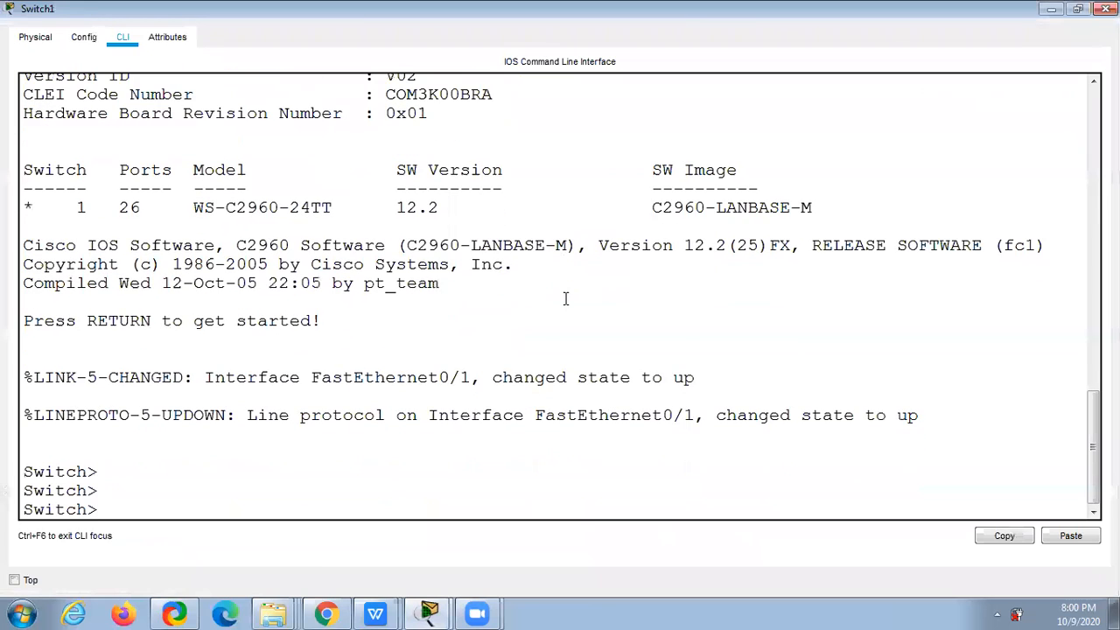
pyautogui.write('ena')
pyautogui.press('Return')
pyautogui.write('config t')
pyautogui.press('Return')
# Step: Set Switch1's VTP mode to transparent and its VTP domain to test.com, and close its window
pyautogui.write('vtp mode tran')
pyautogui.press('Tab')
pyautogui.press('Return')
pyautogui.write('vtp domain test.com')
pyautogui.press('Return')
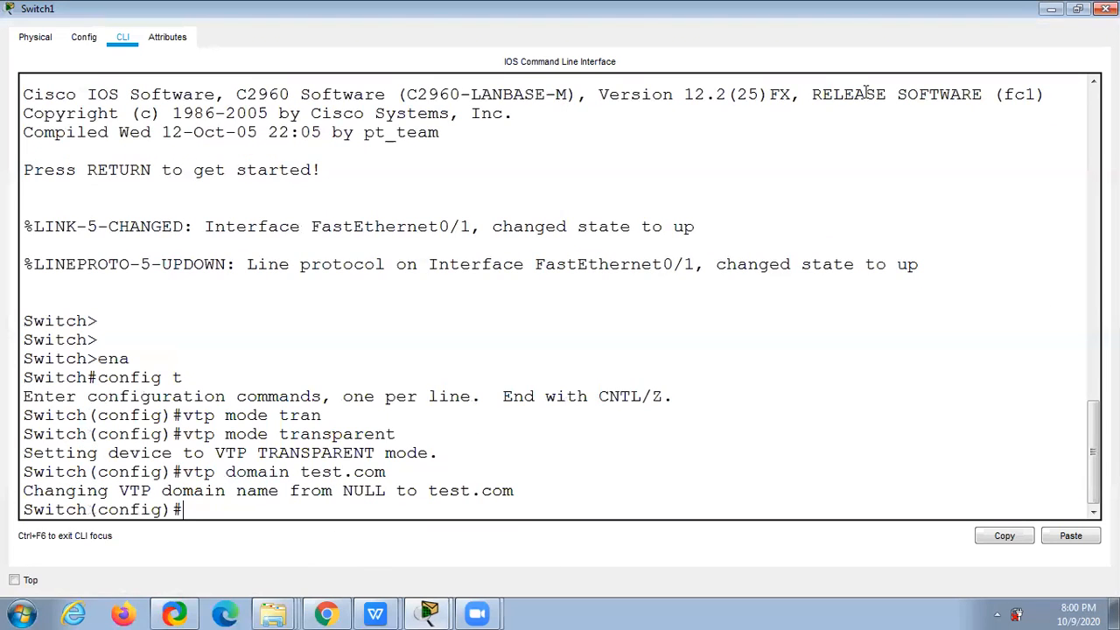
pyautogui.click(1106, 9)
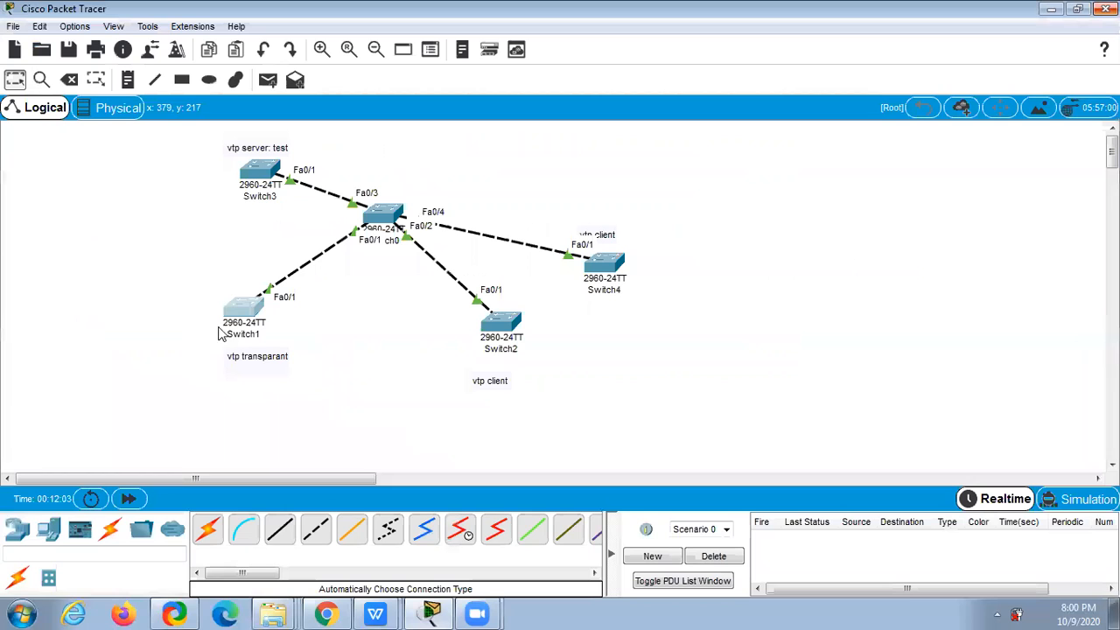
# Step: Open Switch0's command line and enter global configuration mode
pyautogui.click(375, 217)
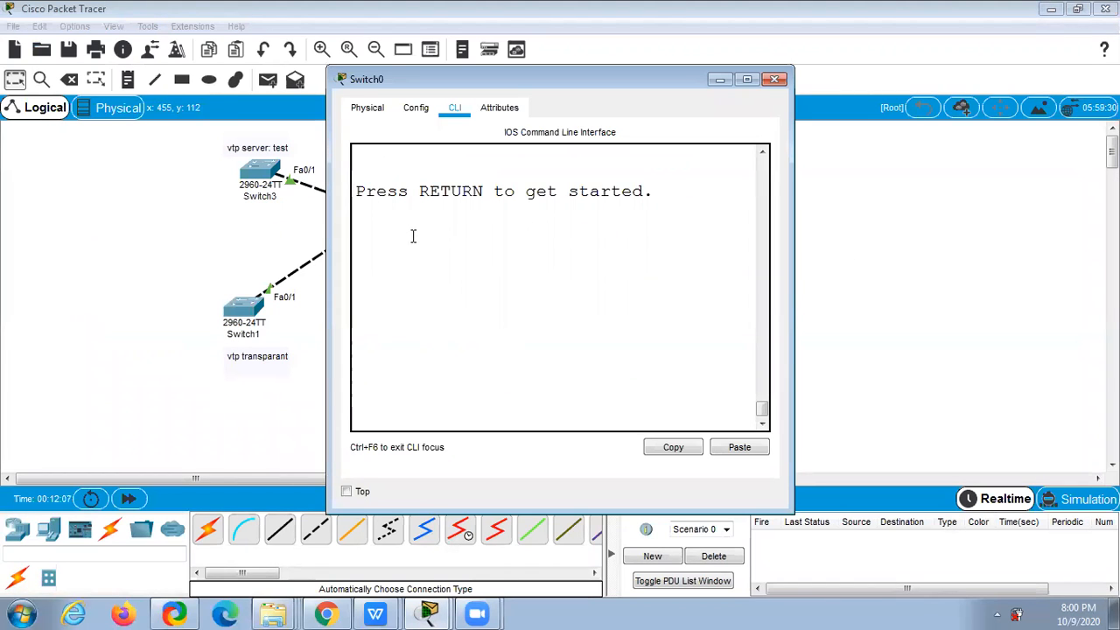
pyautogui.press('Return')
pyautogui.write('ena')
pyautogui.press('Return')
pyautogui.write('config t')
pyautogui.press('Return')
# Step: Set Switch0's VTP mode to client
pyautogui.write('vtp do')
pyautogui.press('BackSpace')
pyautogui.press('BackSpace')
pyautogui.write('mode tra')
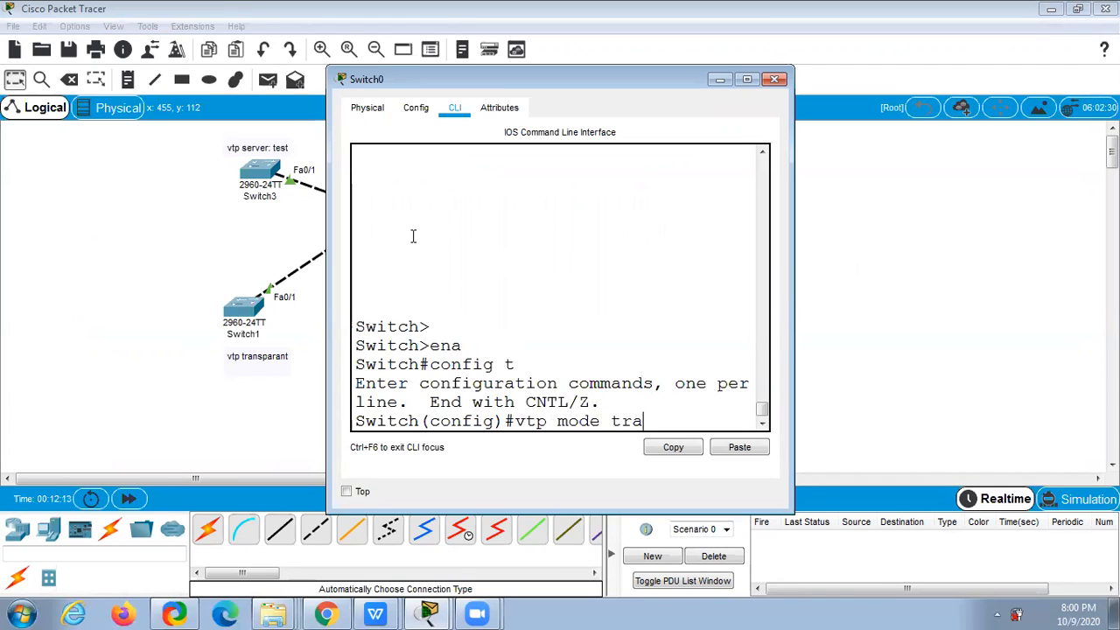
pyautogui.press('BackSpace')
pyautogui.press('BackSpace')
pyautogui.press('BackSpace')
pyautogui.write('client')
pyautogui.press('Return')
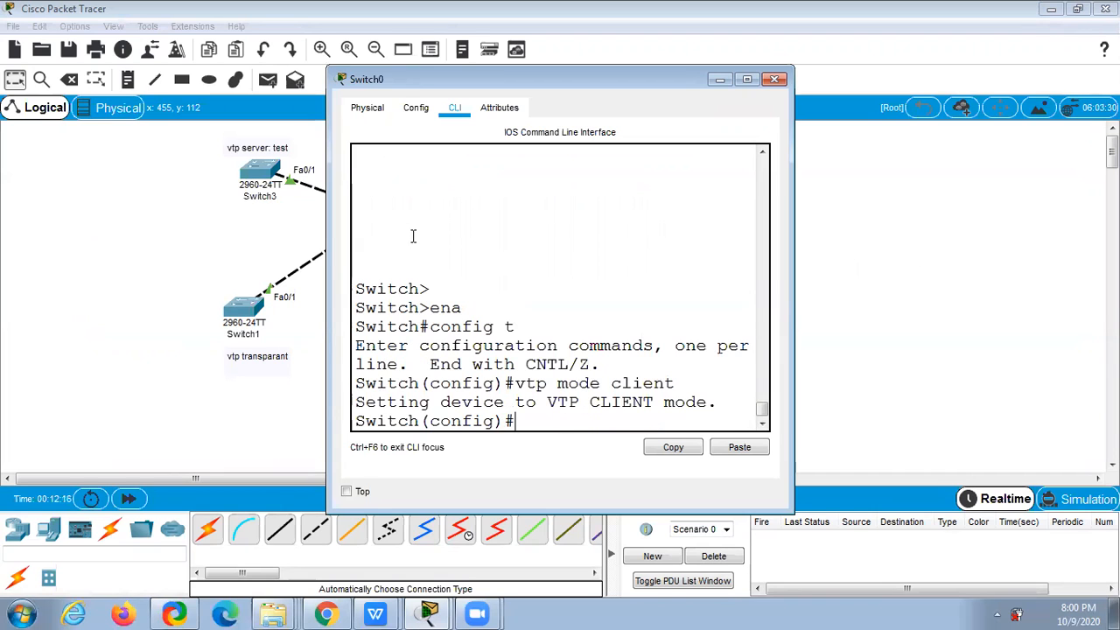
# Step: Set Switch0's VTP domain to "transparant"
pyautogui.write('vtp domain transp')
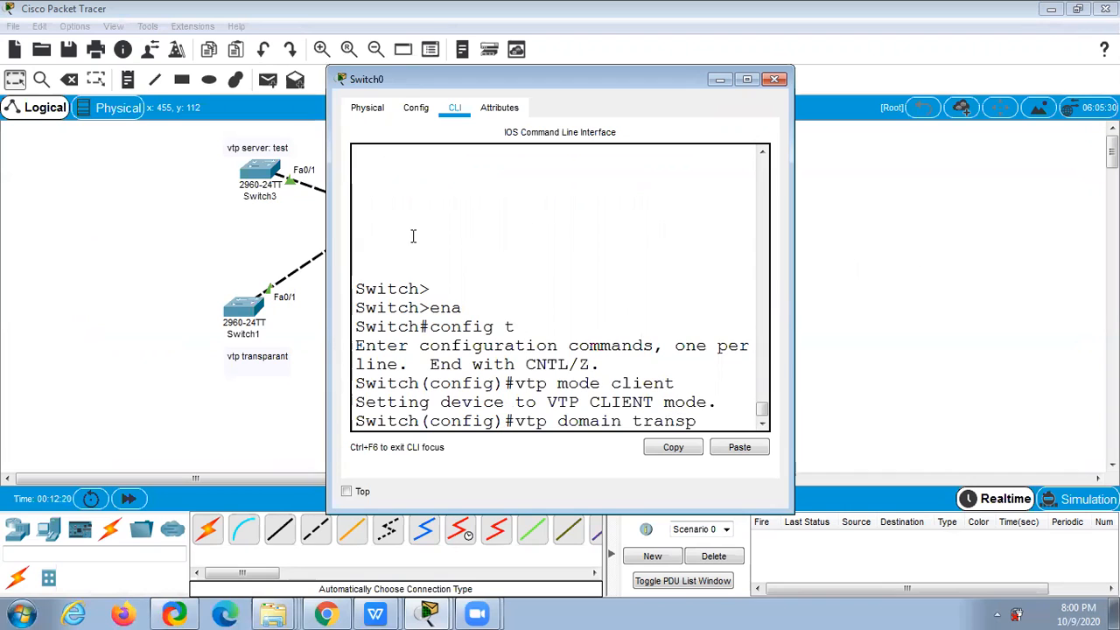
pyautogui.write('aaant')
pyautogui.press('Return')
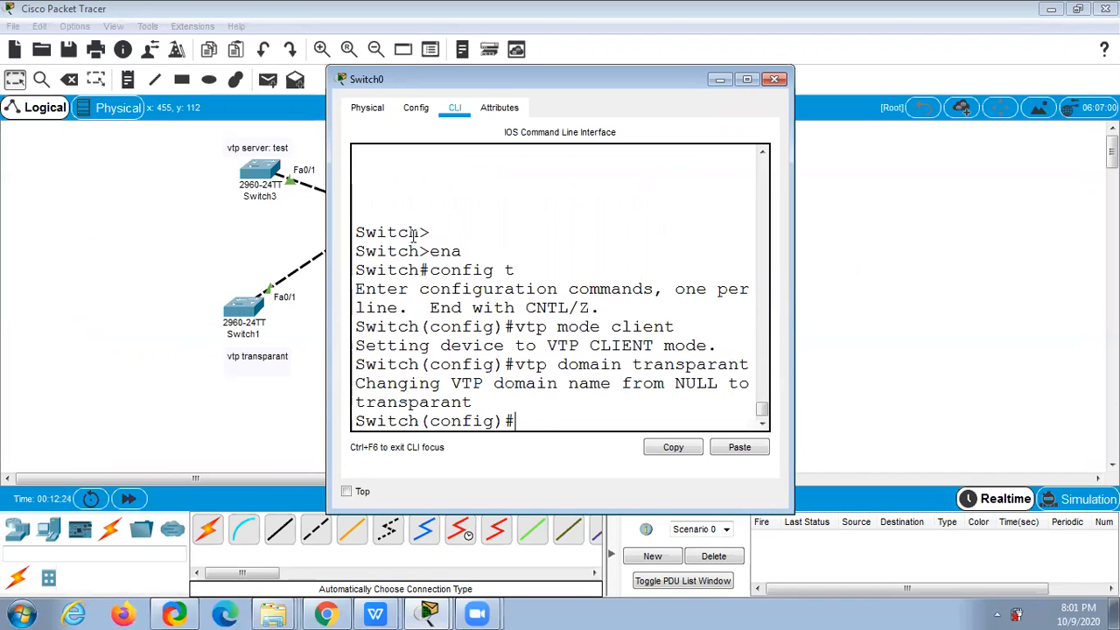
# Step: Try to remove Switch0's VTP domain with the command "no vtp domain transparant"
pyautogui.press('Up')
pyautogui.press('BackSpace')
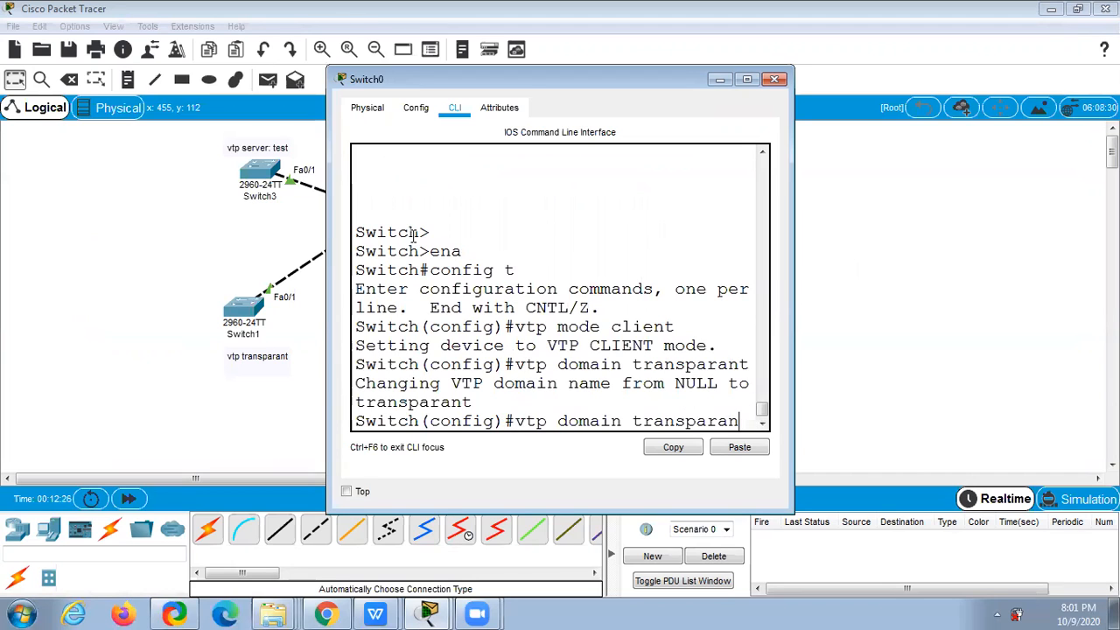
pyautogui.press('BackSpace')
pyautogui.press('BackSpace')
pyautogui.press('BackSpace')
pyautogui.press('BackSpace')
pyautogui.press('BackSpace')
pyautogui.press('BackSpace')
pyautogui.press('BackSpace')
pyautogui.press('BackSpace')
pyautogui.press('BackSpace')
pyautogui.press('BackSpace')
pyautogui.press('Up')
pyautogui.press('Down')
pyautogui.press('Left')
pyautogui.press('Left')
pyautogui.press('Left')
pyautogui.press('Left')
pyautogui.press('Left')
pyautogui.press('Left')
pyautogui.press('Left')
pyautogui.press('Left')
pyautogui.press('Left')
pyautogui.press('Left')
pyautogui.press('Left')
pyautogui.press('Left')
pyautogui.press('Left')
pyautogui.press('Left')
pyautogui.press('Left')
pyautogui.press('Left')
pyautogui.write('no')
pyautogui.press('Return')
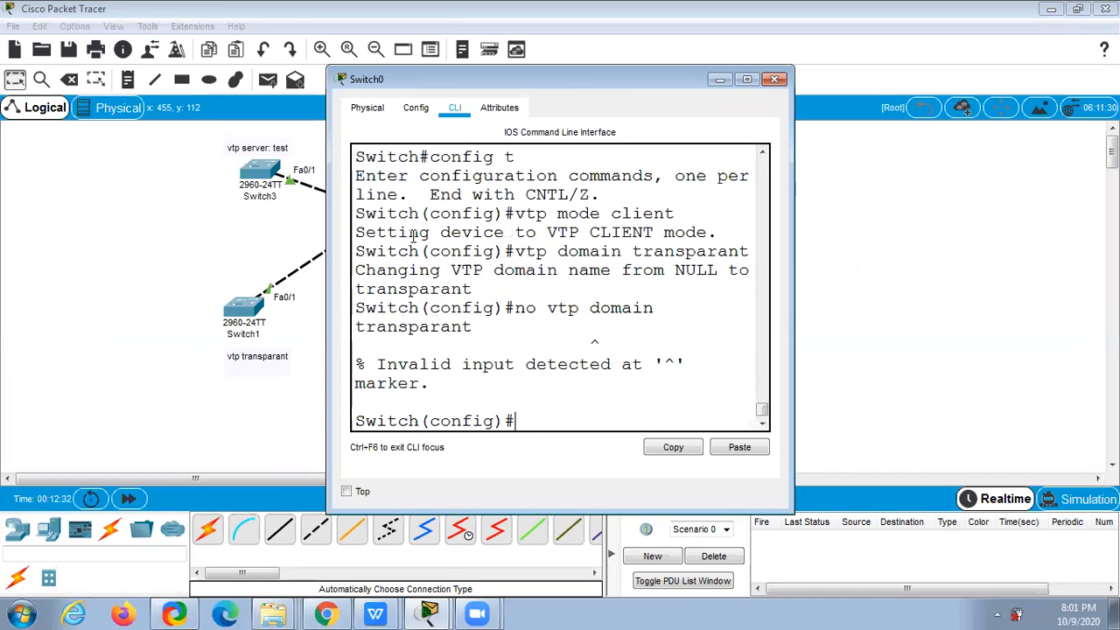
# Step: Try to clear Switch0's VTP domain with "no vtp domain", without giving a domain name
pyautogui.press('Up')
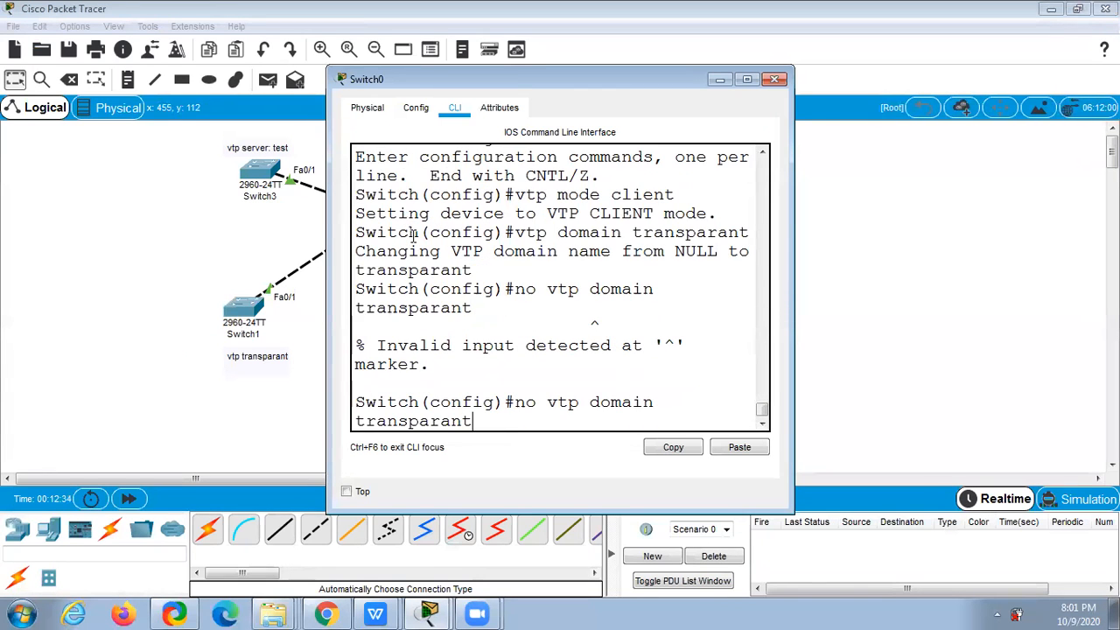
pyautogui.press('BackSpace')
pyautogui.press('BackSpace')
pyautogui.press('BackSpace')
pyautogui.press('BackSpace')
pyautogui.press('BackSpace')
pyautogui.press('BackSpace')
pyautogui.press('BackSpace')
pyautogui.press('BackSpace')
pyautogui.press('BackSpace')
pyautogui.press('BackSpace')
pyautogui.press('BackSpace')
pyautogui.press('BackSpace')
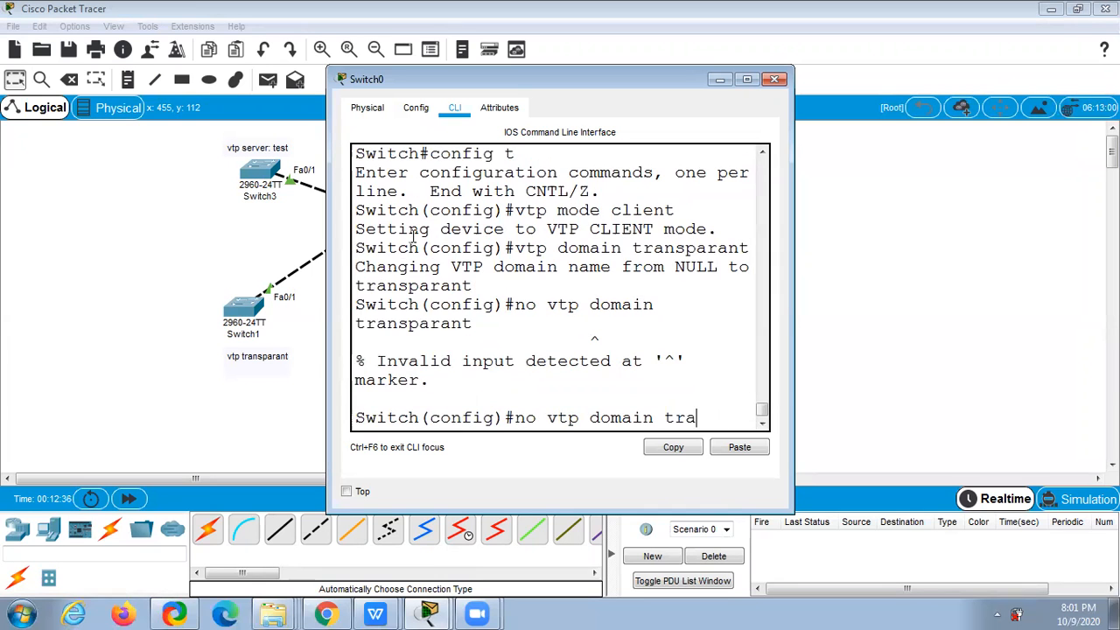
pyautogui.press('BackSpace')
pyautogui.press('BackSpace')
pyautogui.press('BackSpace')
pyautogui.press('BackSpace')
pyautogui.press('BackSpace')
pyautogui.press('BackSpace')
pyautogui.press('BackSpace')
pyautogui.press('BackSpace')
pyautogui.press('BackSpace')
pyautogui.press('BackSpace')
pyautogui.press('BackSpace')
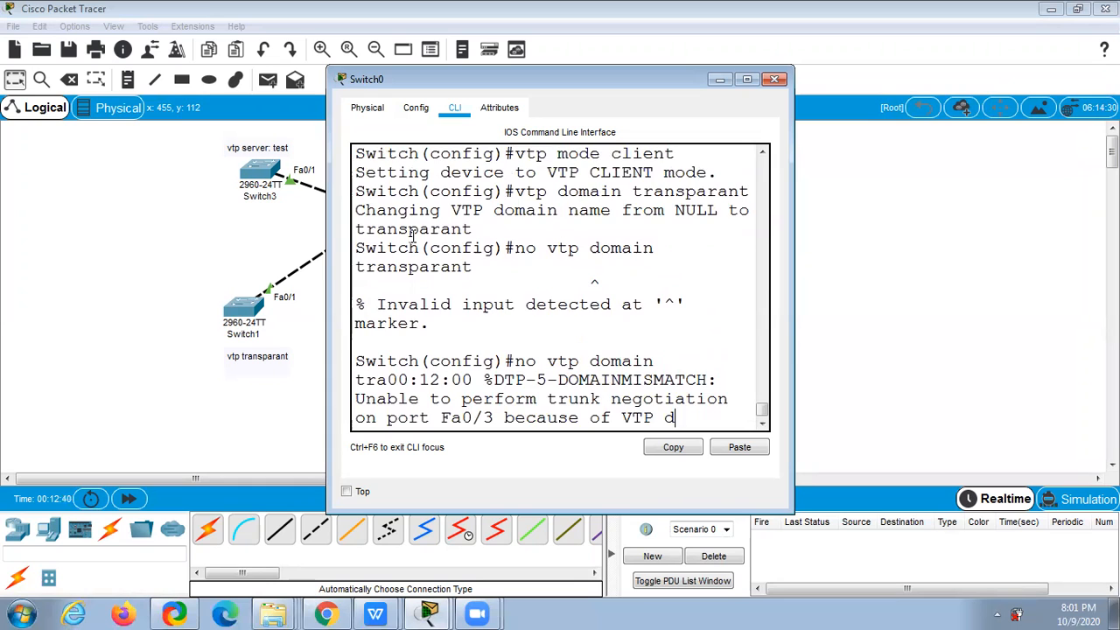
pyautogui.press('Return')
pyautogui.press('Return')
pyautogui.press('Return')
pyautogui.write('no v')
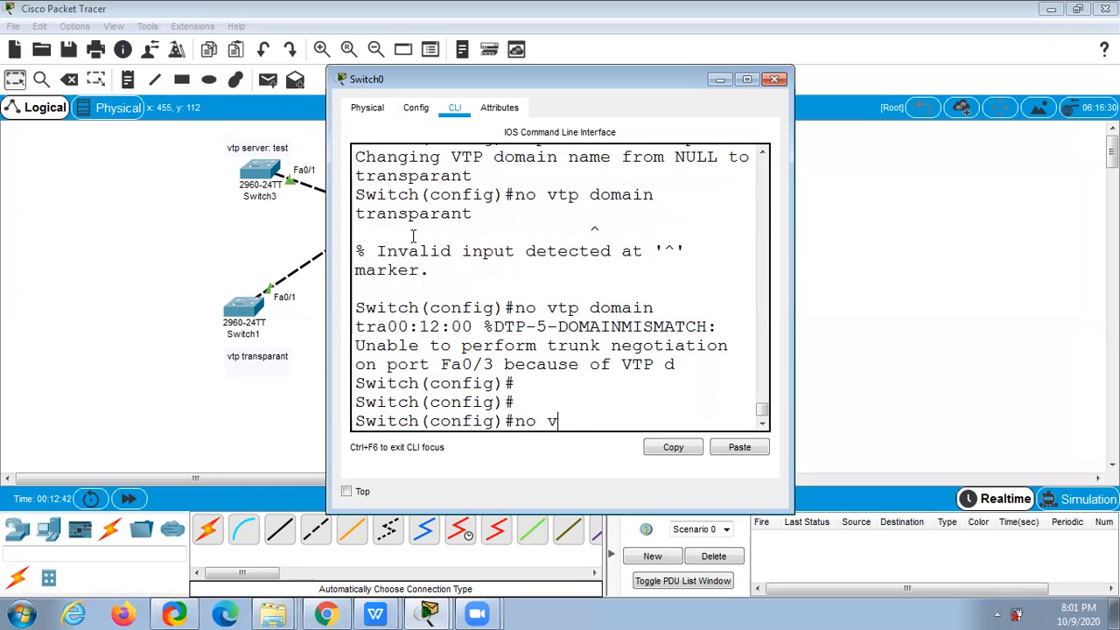
pyautogui.write('tp domain')
pyautogui.press('Return')
# Step: Set Switch0's VTP domain to test.com and close its window
pyautogui.write('vtp domain test.')
pyautogui.write('com')
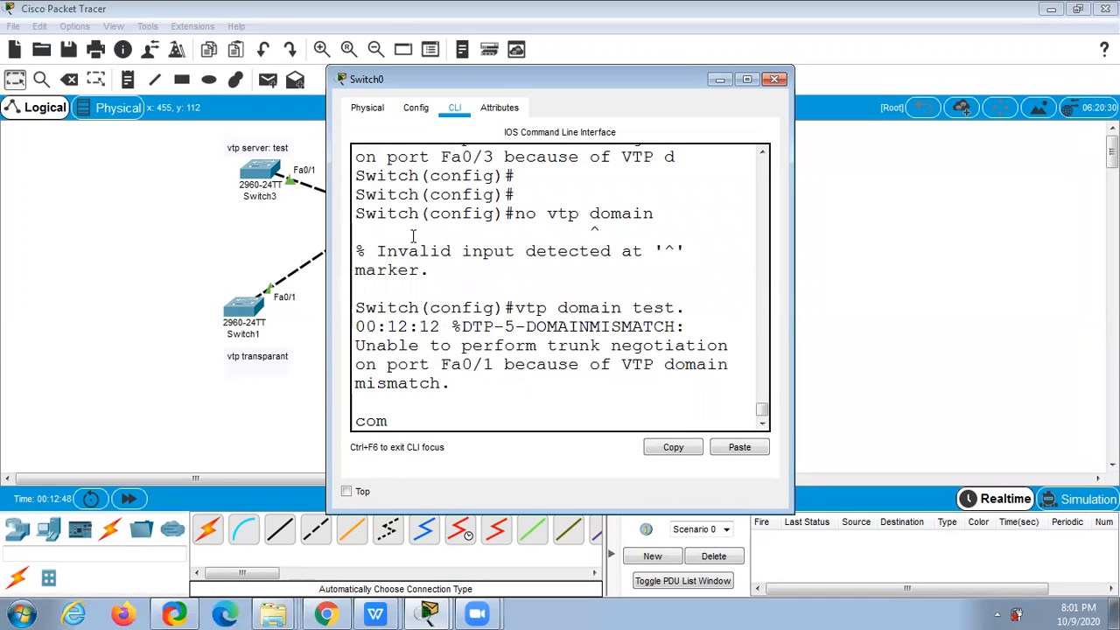
pyautogui.press('Return')
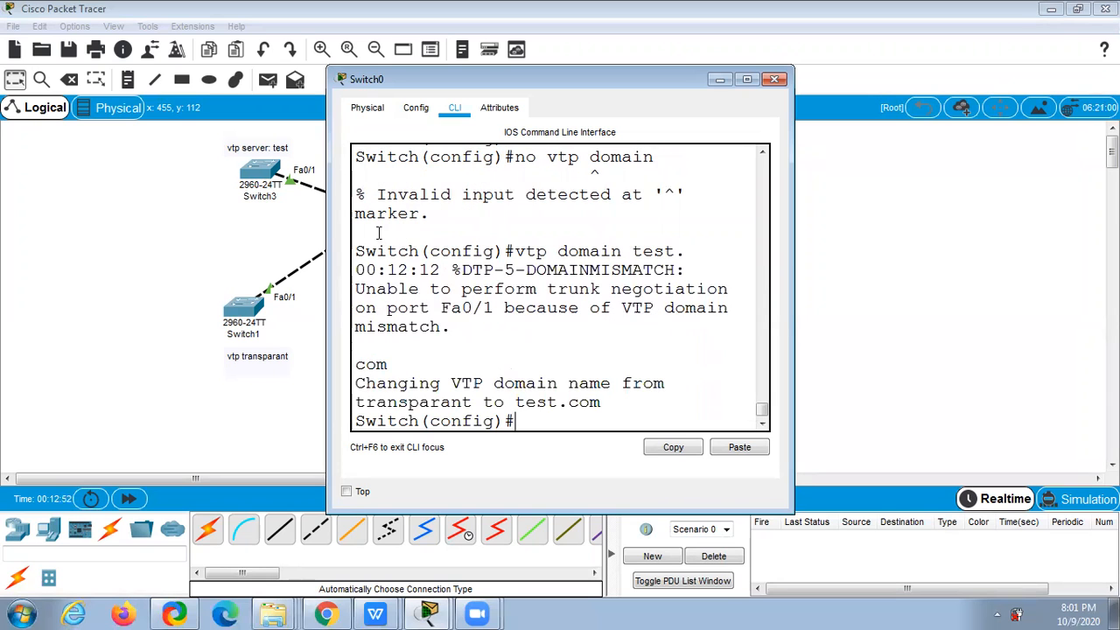
pyautogui.click(774, 79)
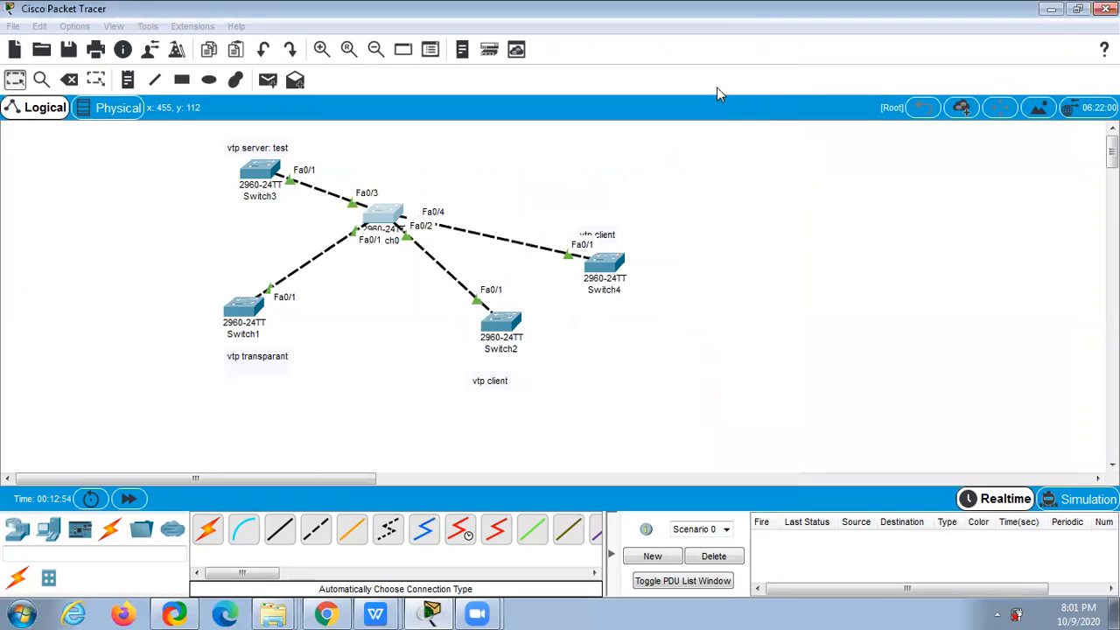
# Step: Reopen Switch0's command line and enter the VTP domain test.com once more
pyautogui.click(383, 213)
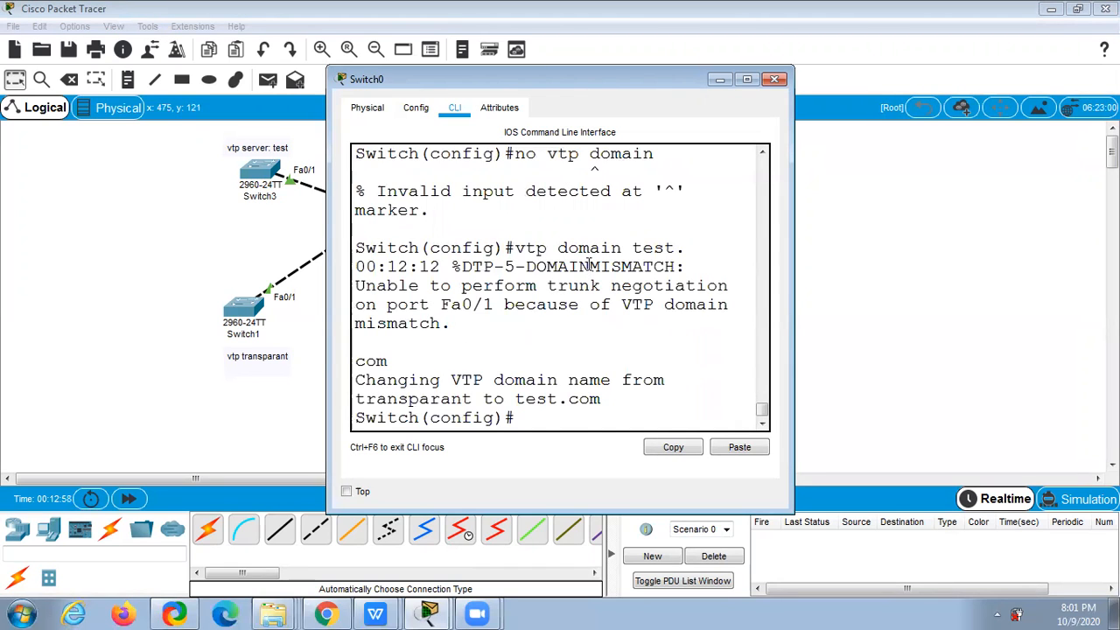
pyautogui.write('vtp domain test.com')
pyautogui.press('Return')
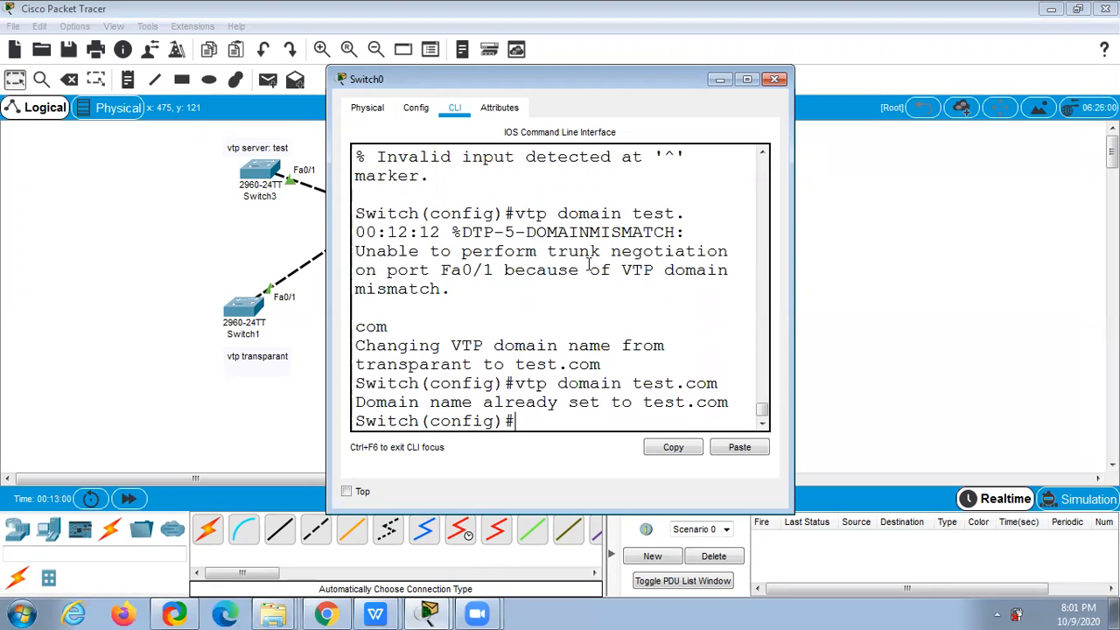
# Step: Maximize Switch0's window, leave global configuration mode and display its VTP status
pyautogui.click(747, 79)
pyautogui.write('exit')
pyautogui.press('Return')
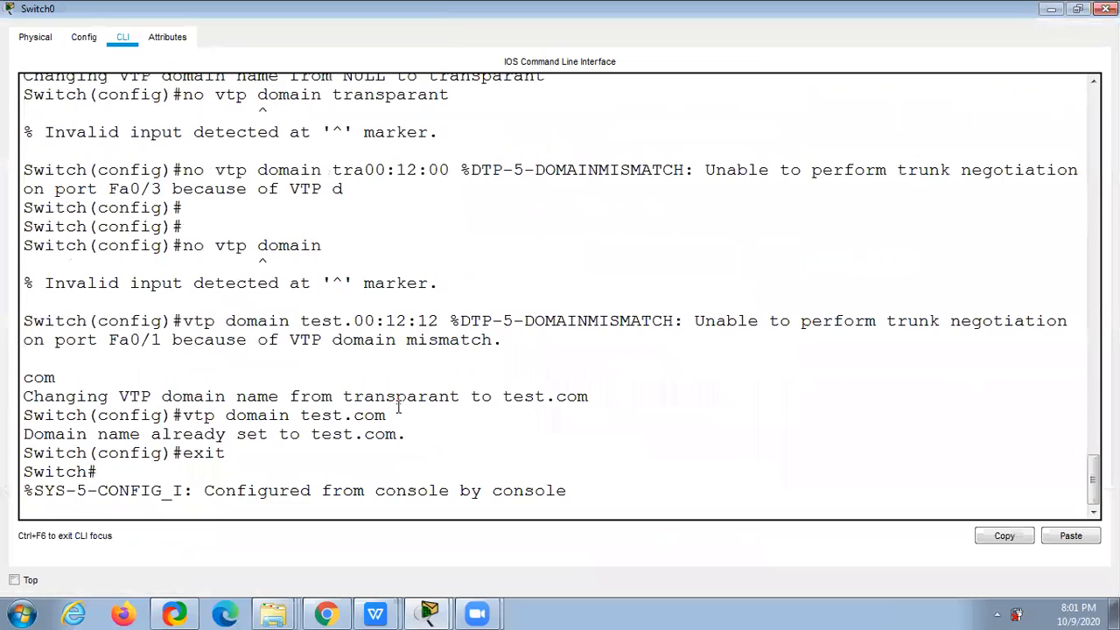
pyautogui.write('sh vtp status')
pyautogui.press('Return')
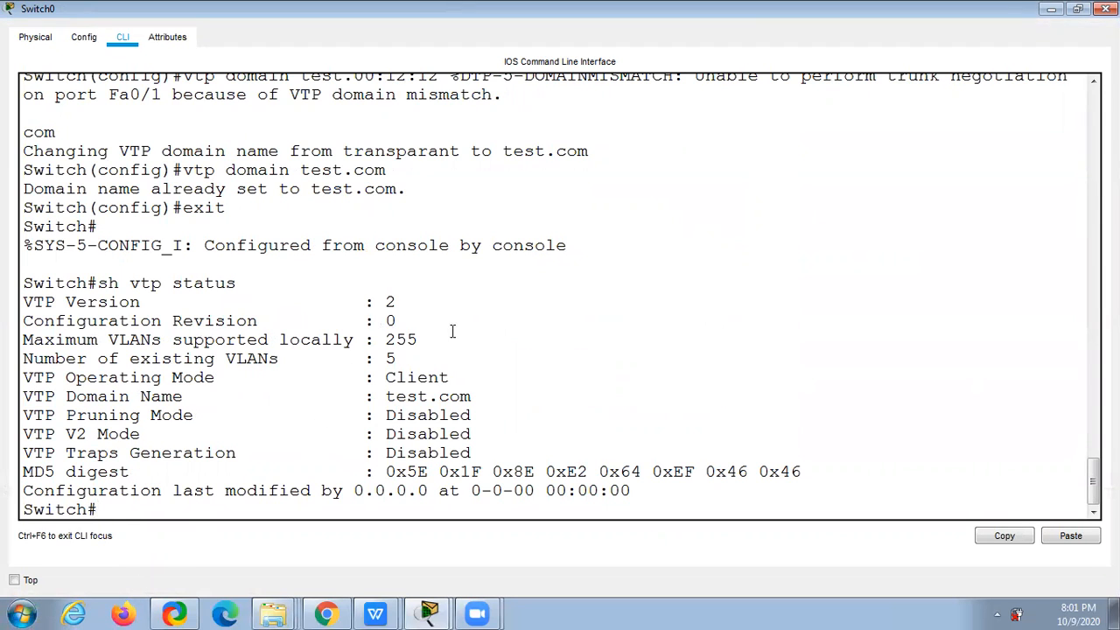
pyautogui.moveTo(398, 321)
pyautogui.mouseDown()
pyautogui.moveTo(368, 321)
pyautogui.moveTo(399, 303)
pyautogui.mouseUp()
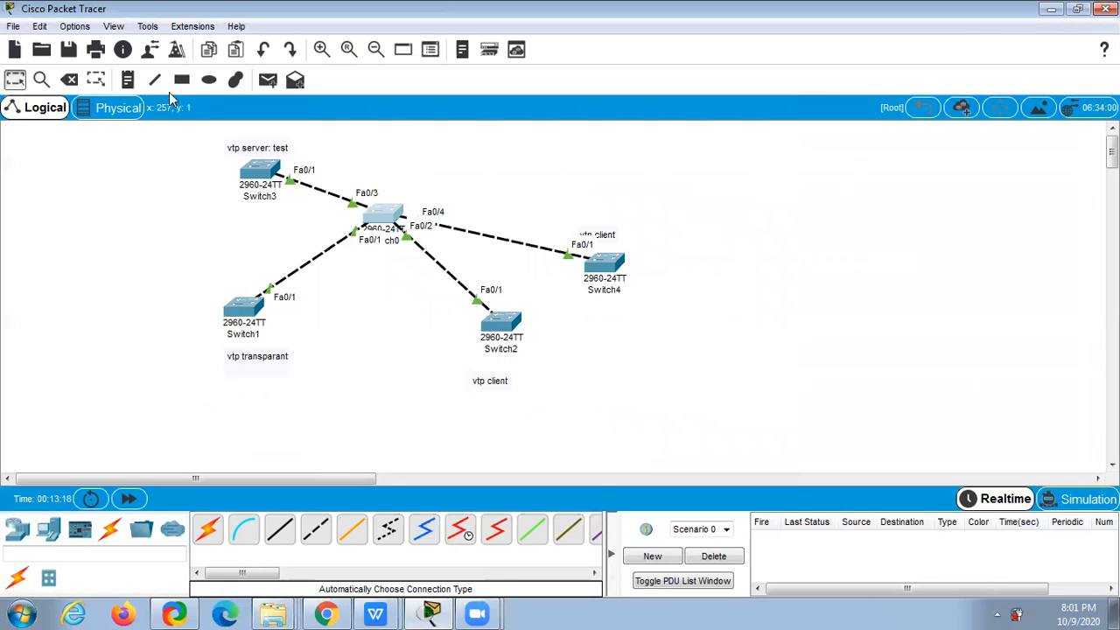
# Step: Place a note reading "vtp cllinet" above Switch0 and return to the selection tool
pyautogui.click(127, 80)
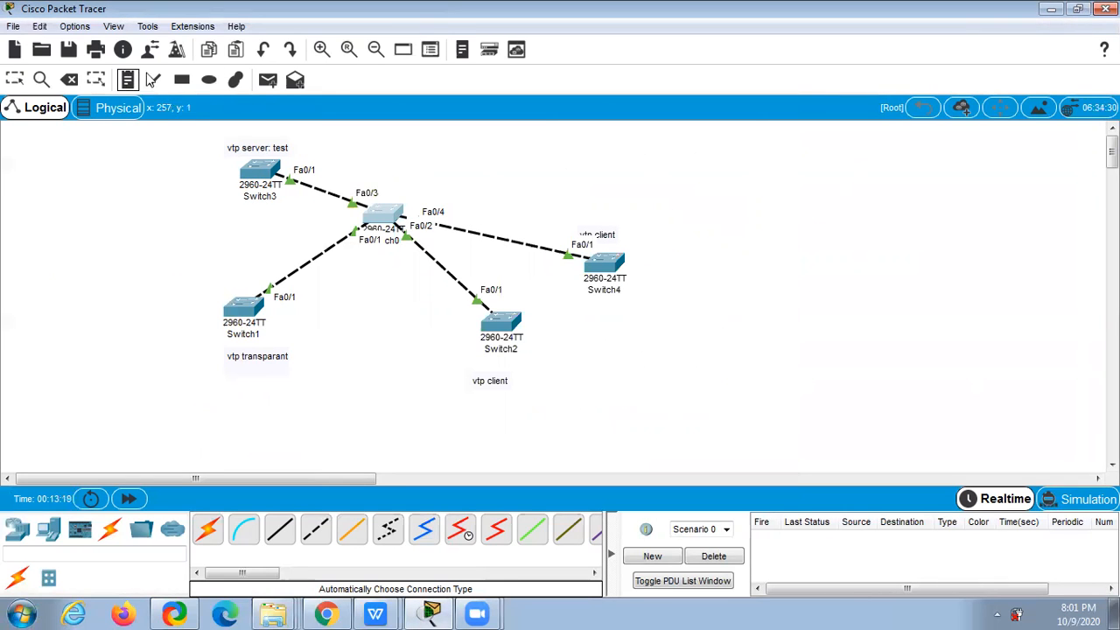
pyautogui.click(406, 183)
pyautogui.write('vtp cllinet')
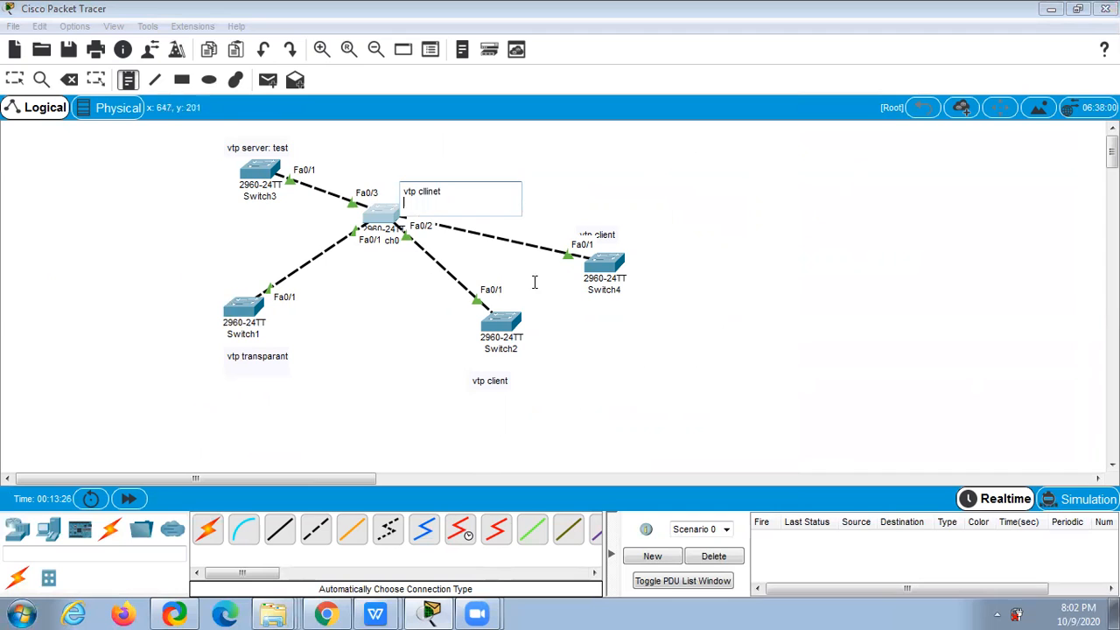
pyautogui.click(555, 199)
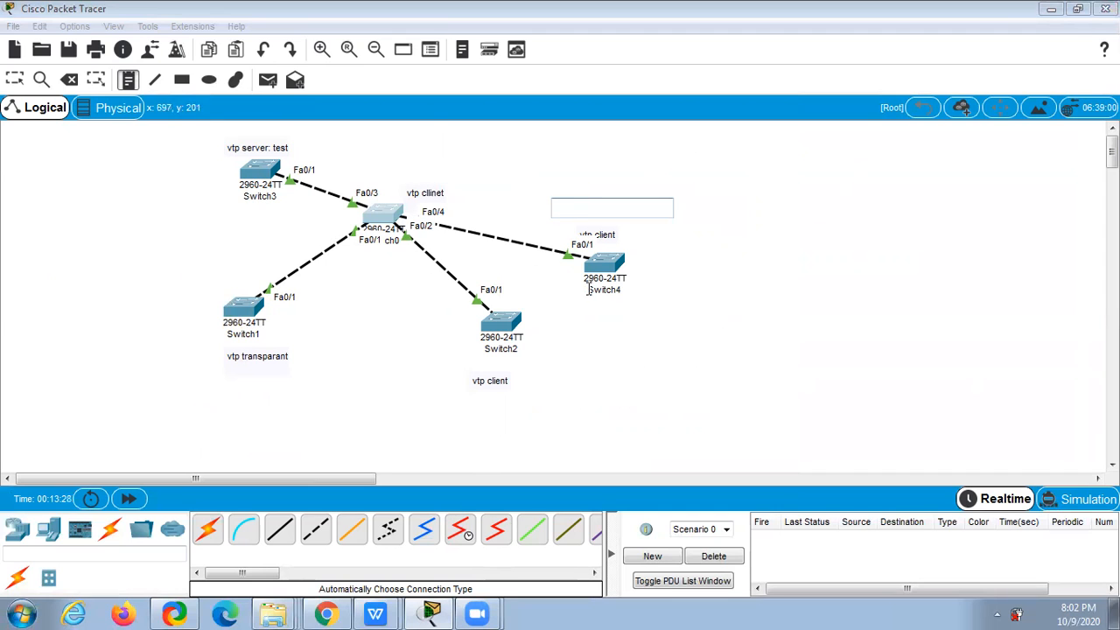
pyautogui.click(496, 140)
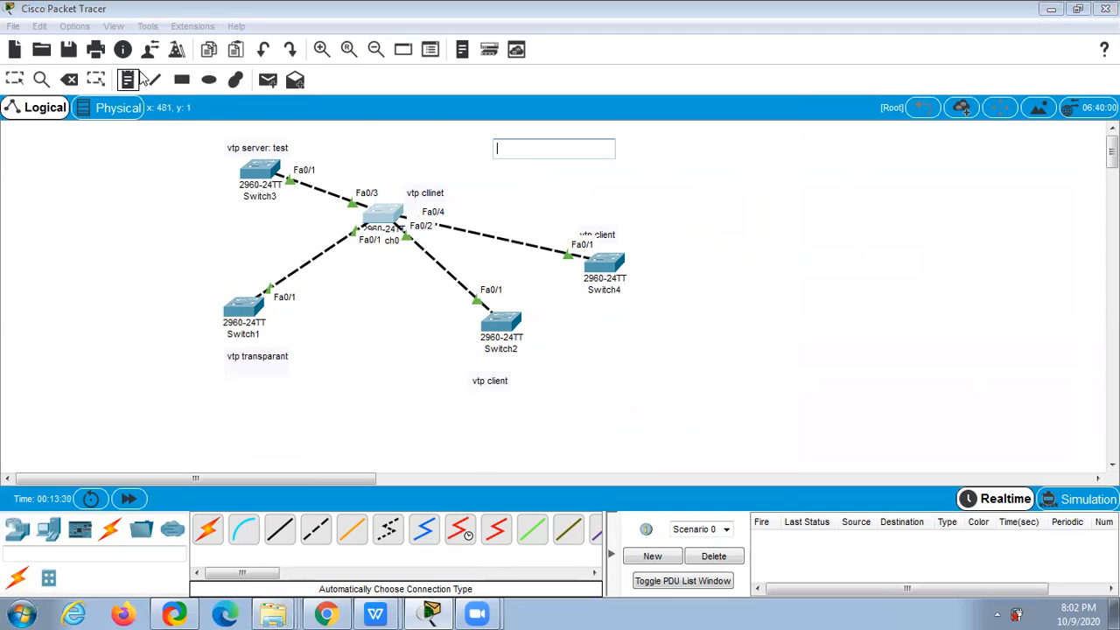
pyautogui.click(15, 78)
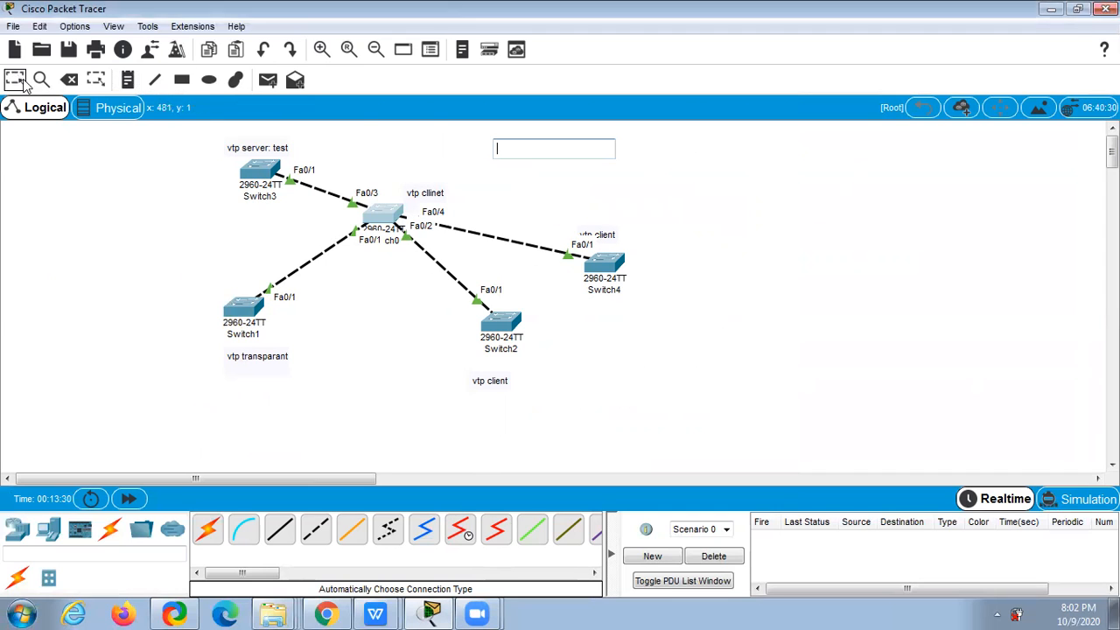
# Step: Open Switch3's command line and get a fresh global configuration prompt
pyautogui.click(262, 171)
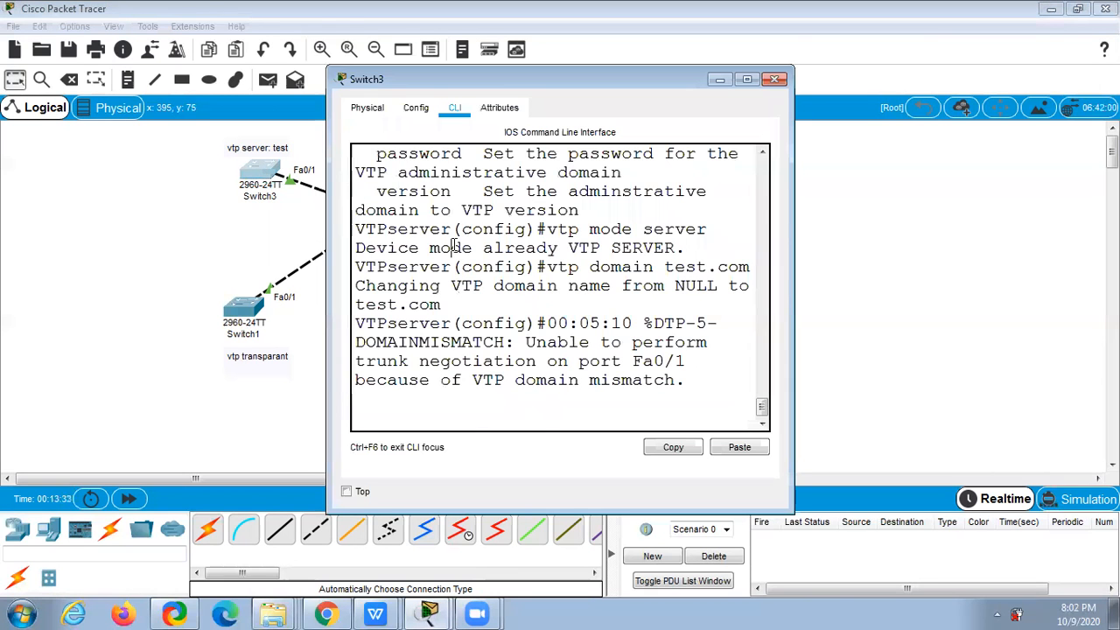
pyautogui.press('Return')
pyautogui.press('Return')
pyautogui.press('Return')
# Step: Leave Switch3's global configuration mode and try to create VLAN 10 from privileged mode
pyautogui.write('exit')
pyautogui.press('Return')
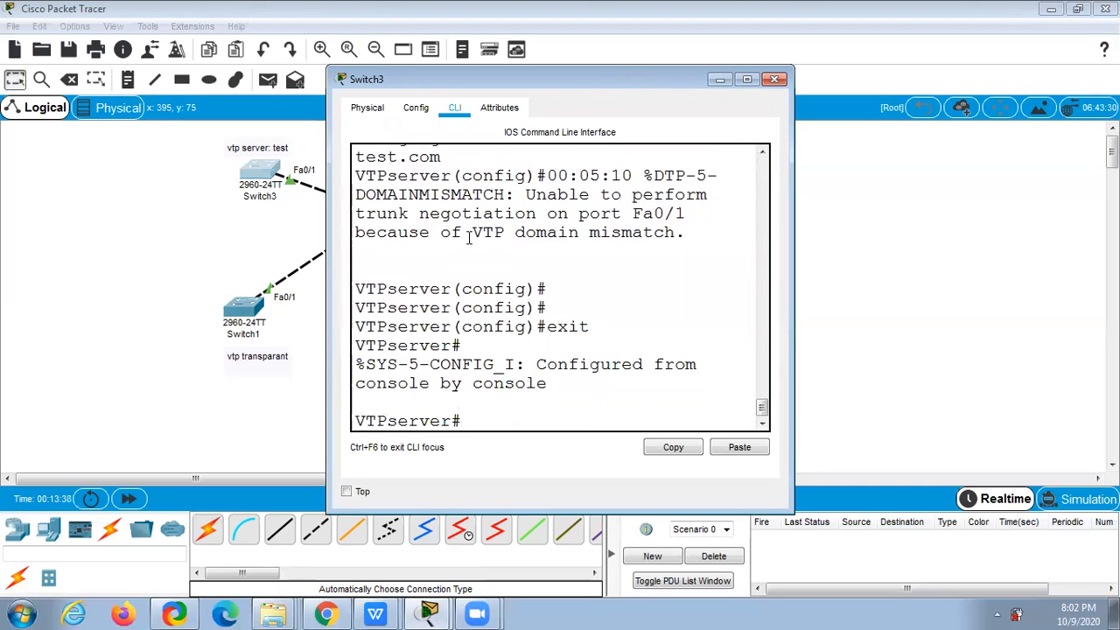
pyautogui.write('vlan 10')
pyautogui.press('Return')
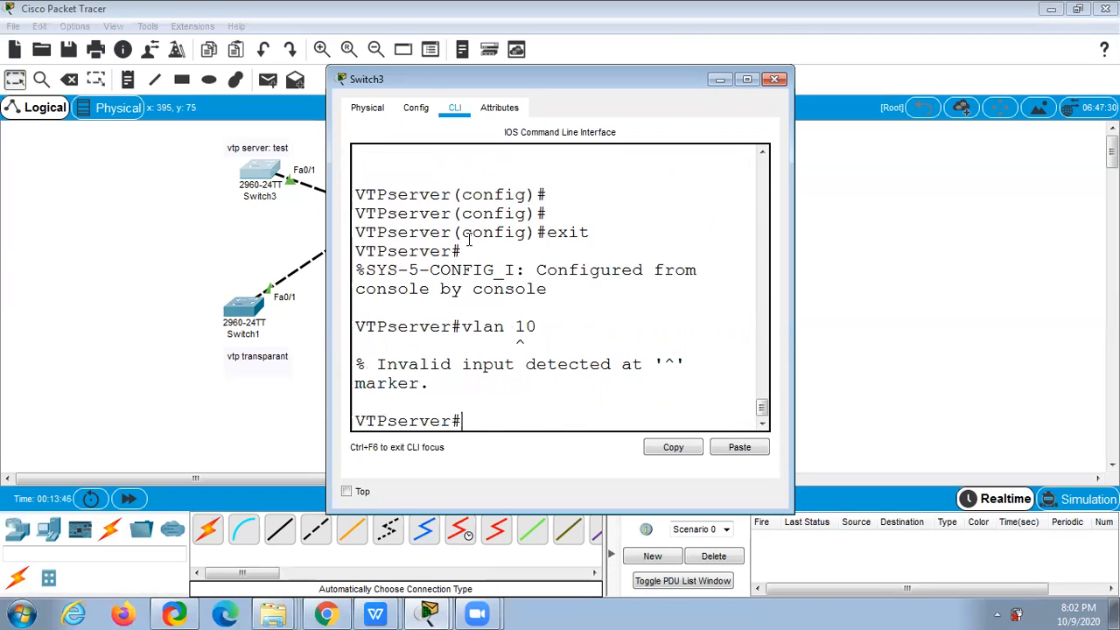
# Step: Enter global configuration mode on Switch3, create VLAN 10 named oke and exit VLAN configuration
pyautogui.write('confi')
pyautogui.write('g t')
pyautogui.press('Return')
pyautogui.write('vlan ')
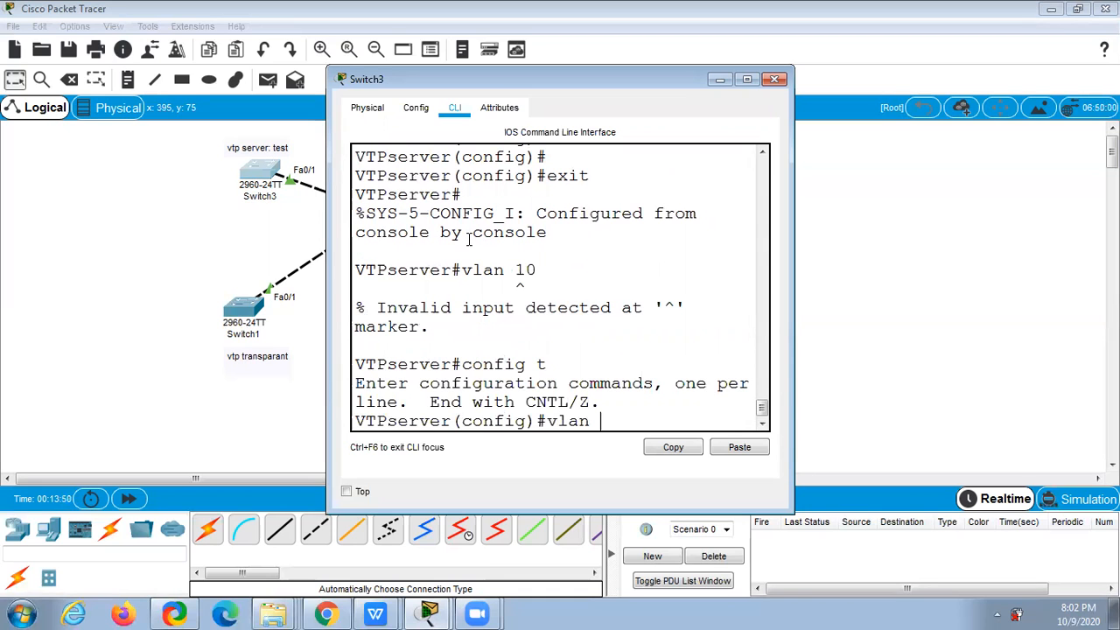
pyautogui.write('10')
pyautogui.press('Return')
pyautogui.write('name oke')
pyautogui.press('Return')
pyautogui.write('exit')
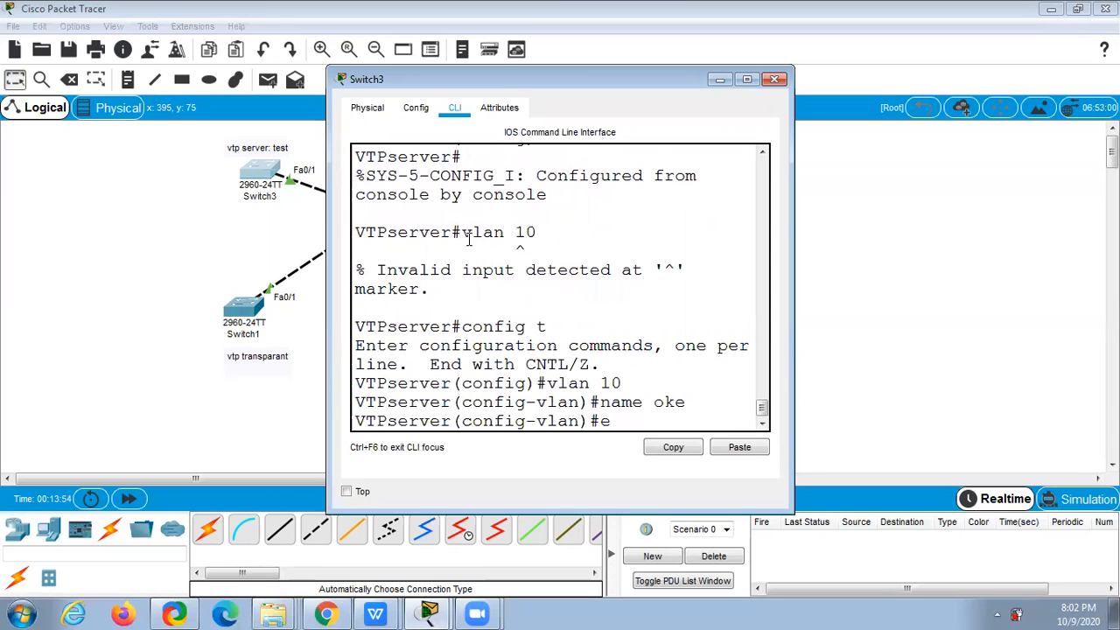
pyautogui.press('Return')
# Step: Create VLAN 20 named sales on Switch3 and exit VLAN configuration
pyautogui.write('vlan 20')
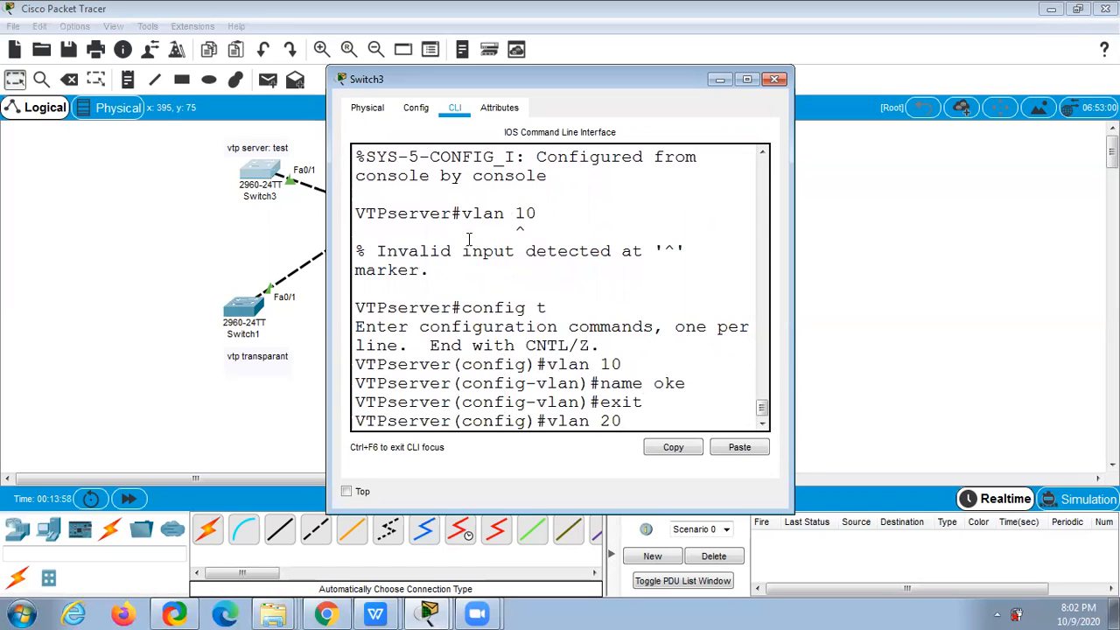
pyautogui.press('Return')
pyautogui.write('name ')
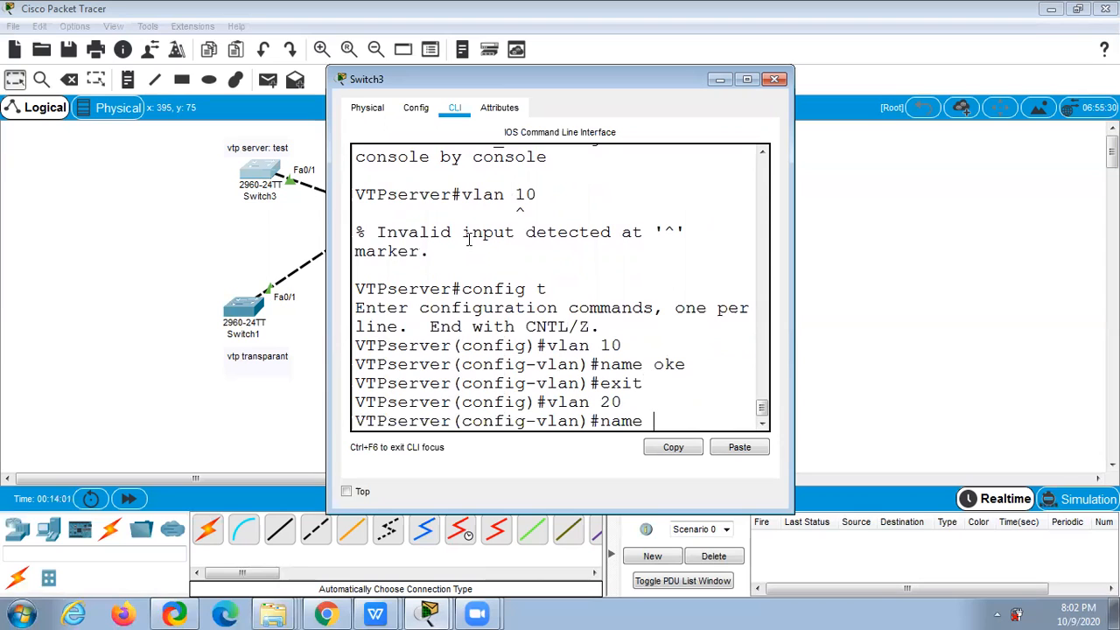
pyautogui.write('sales')
pyautogui.press('Return')
pyautogui.write('exit')
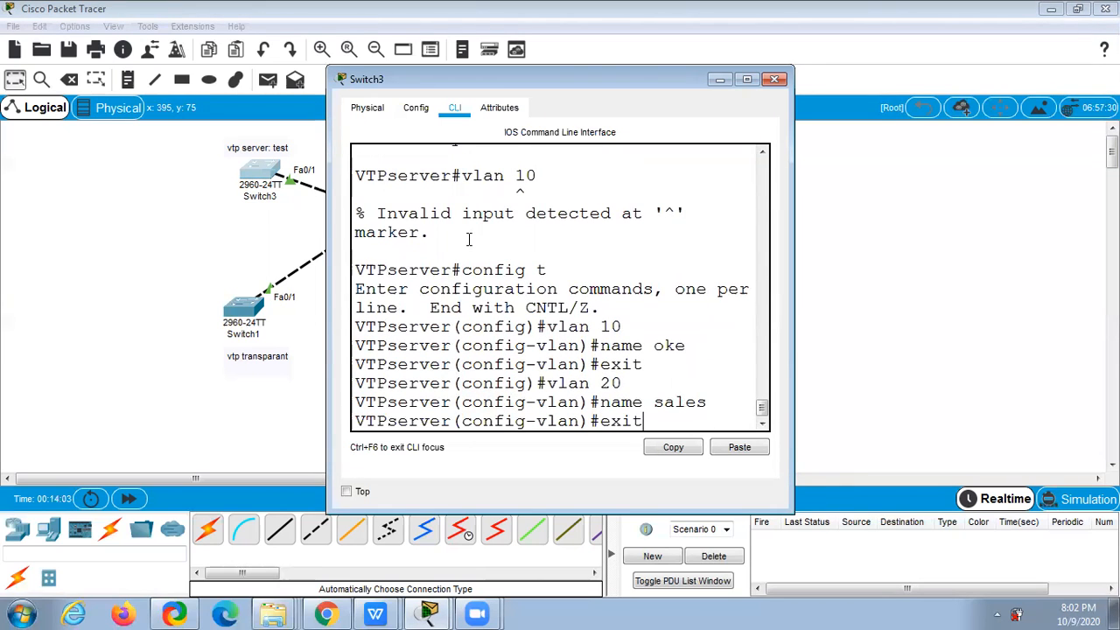
pyautogui.press('Return')
# Step: Create VLAN 30 named depar on Switch3, exit VLAN configuration and close the switch's window
pyautogui.write('vlan')
pyautogui.write('30')
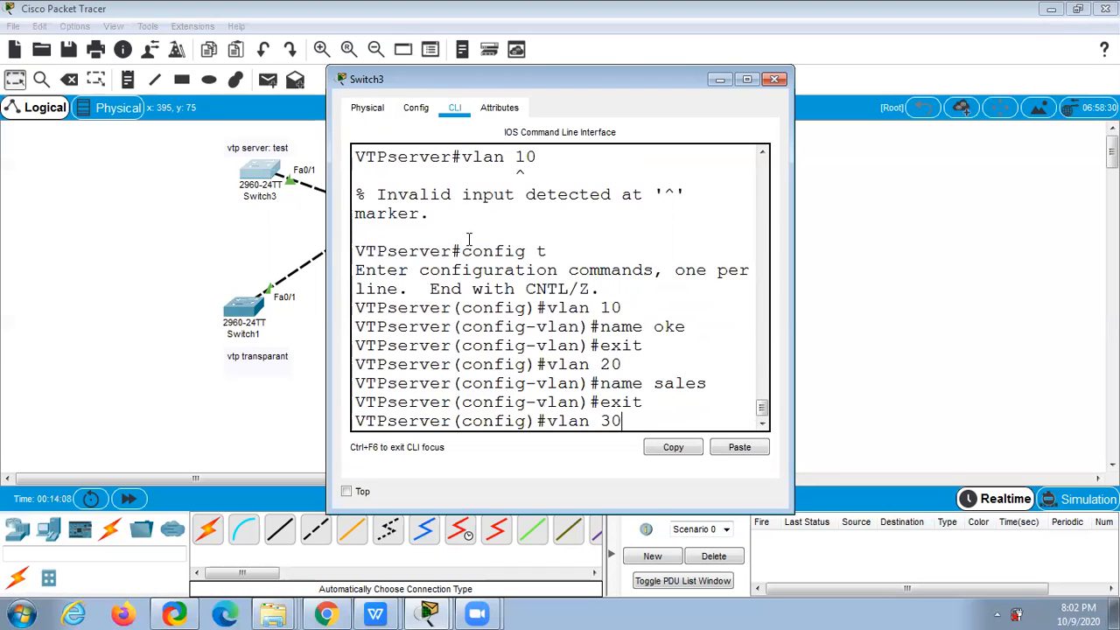
pyautogui.press('Return')
pyautogui.write('name depar')
pyautogui.press('Return')
pyautogui.write('exit')
pyautogui.press('Return')
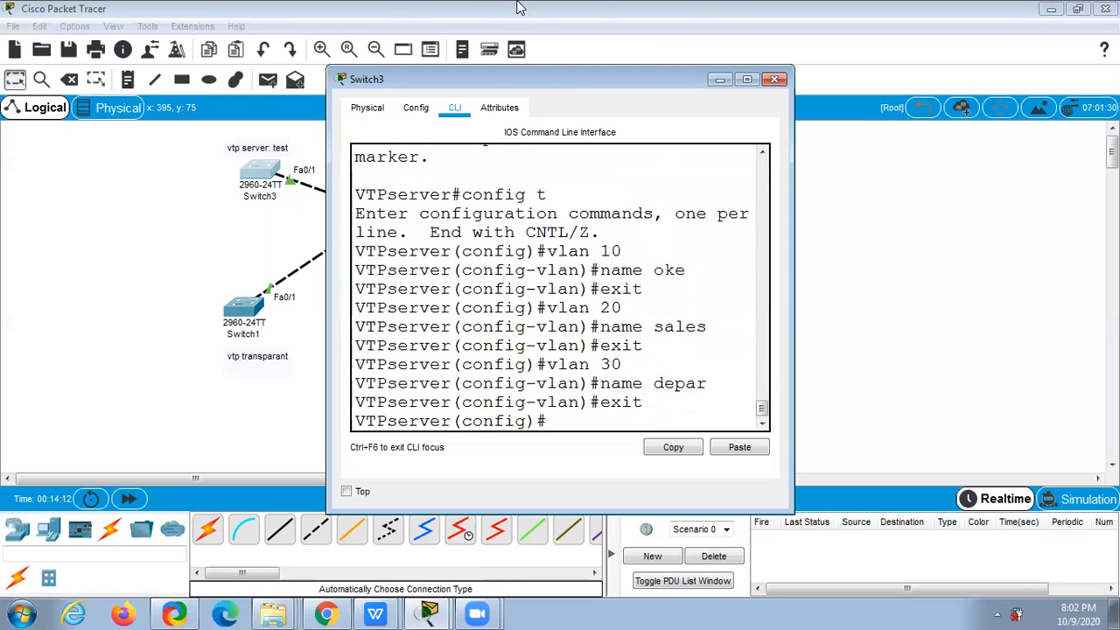
pyautogui.click(775, 80)
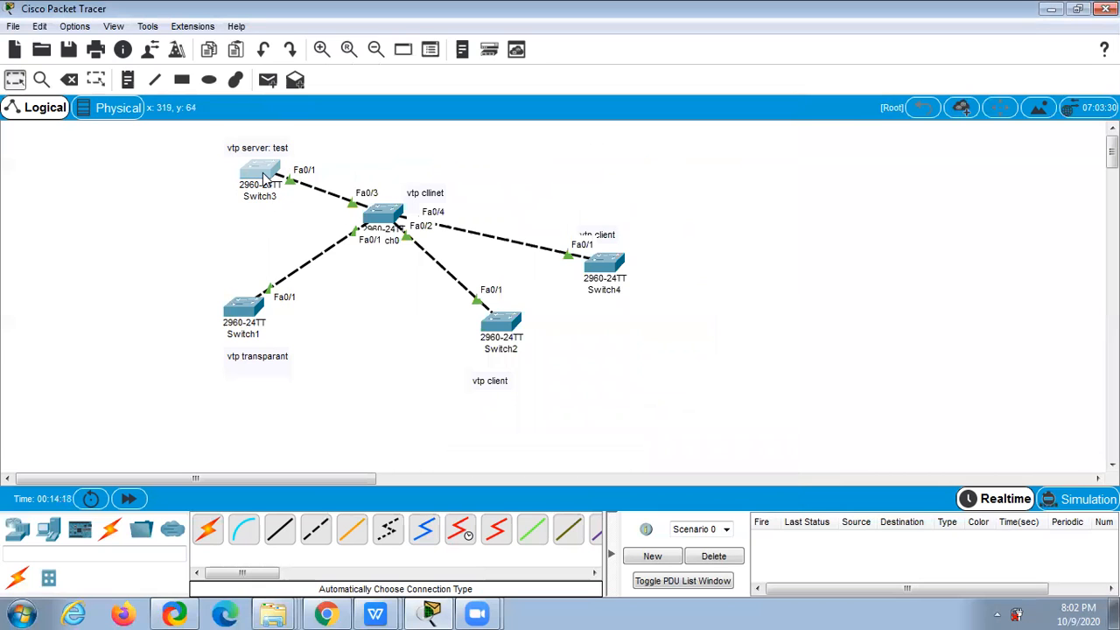
# Step: Open Switch0's command line, display its VLAN table with show vlan and page through to the end
pyautogui.click(385, 217)
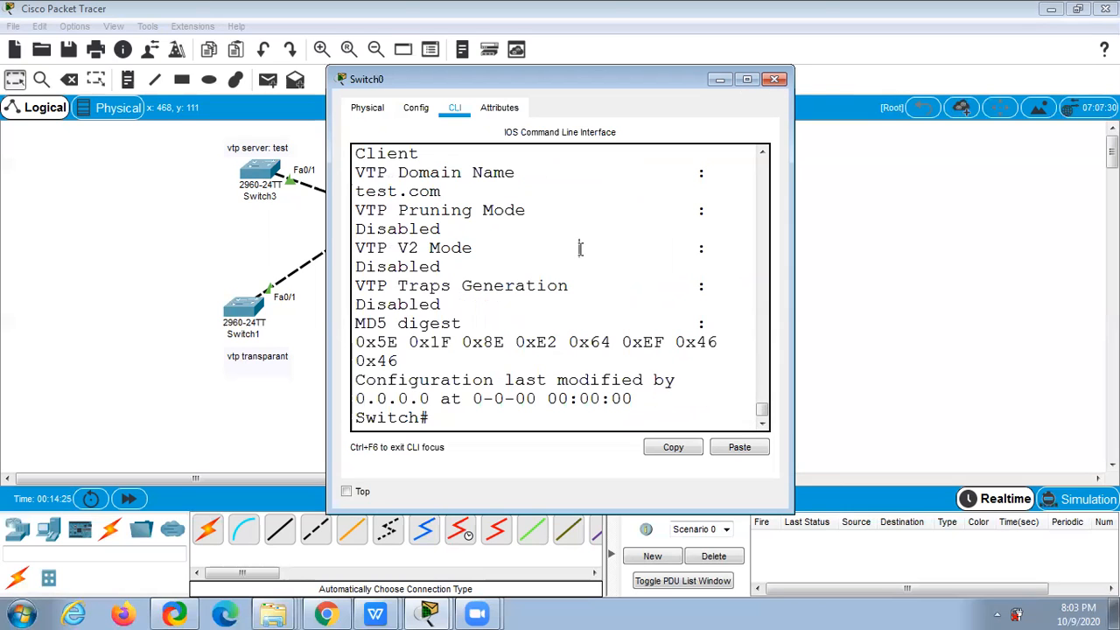
pyautogui.write('sho vlan')
pyautogui.press('Return')
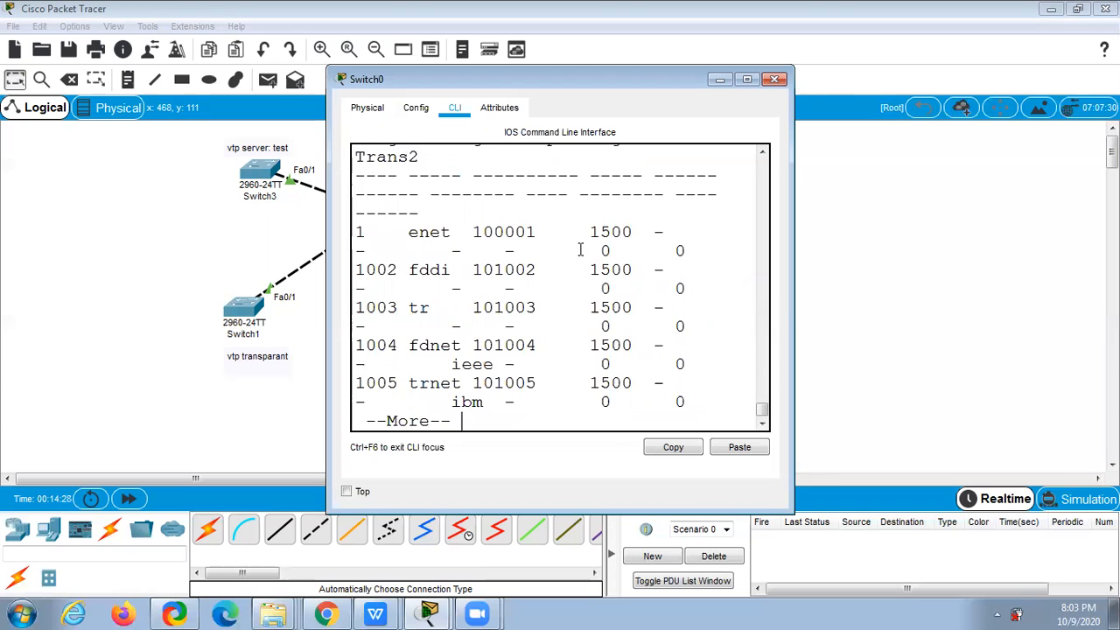
pyautogui.click(746, 79)
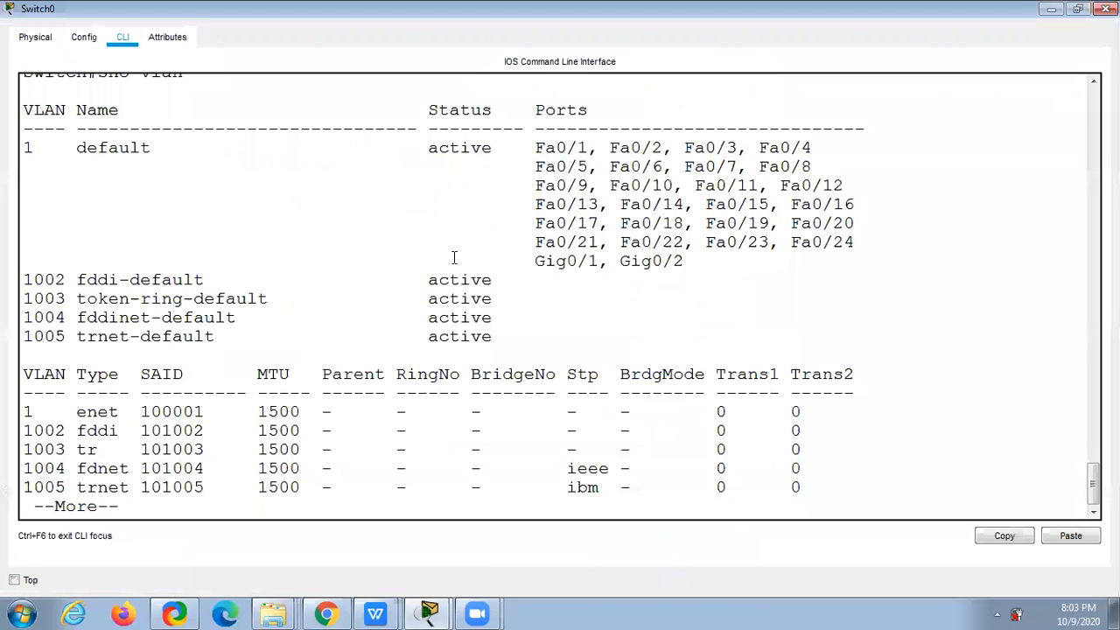
pyautogui.scroll(1, 479, 281)
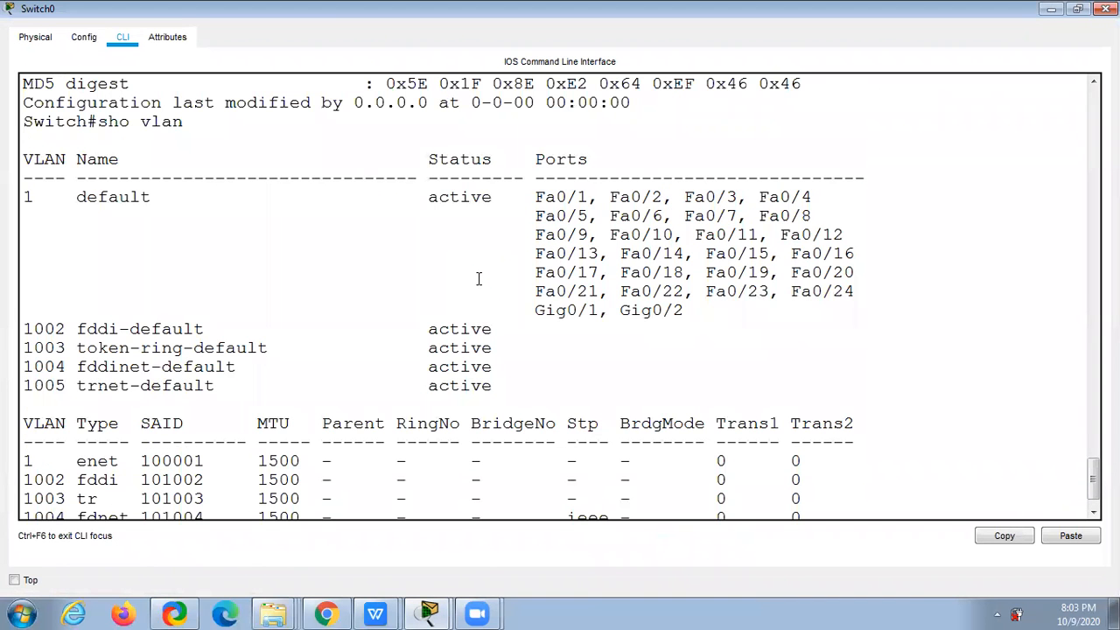
pyautogui.scroll(-1, 421, 321)
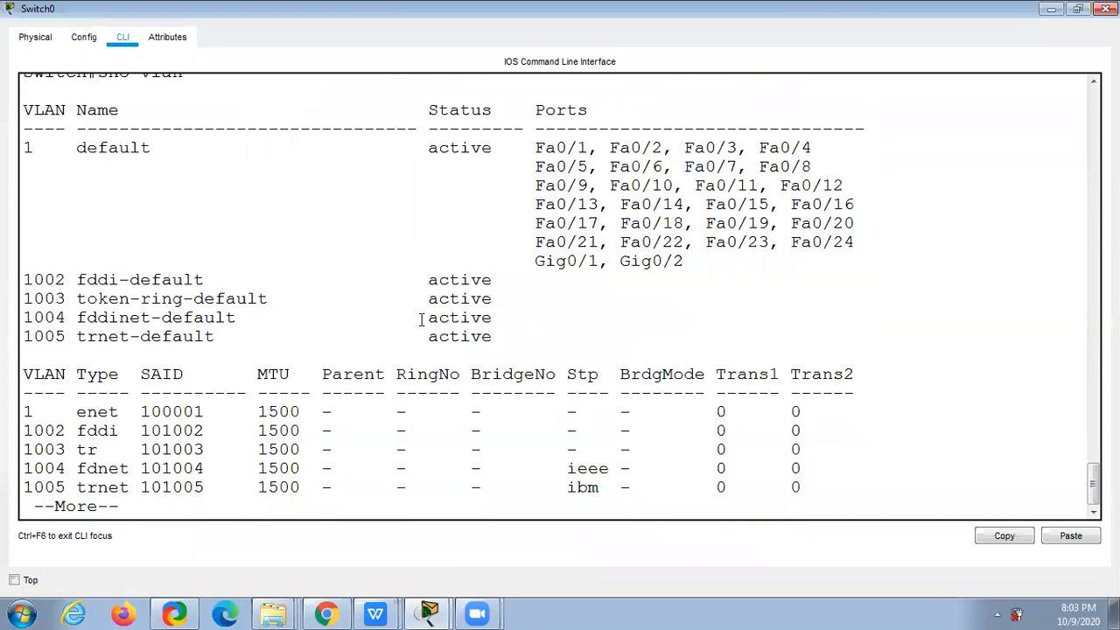
pyautogui.press('space')
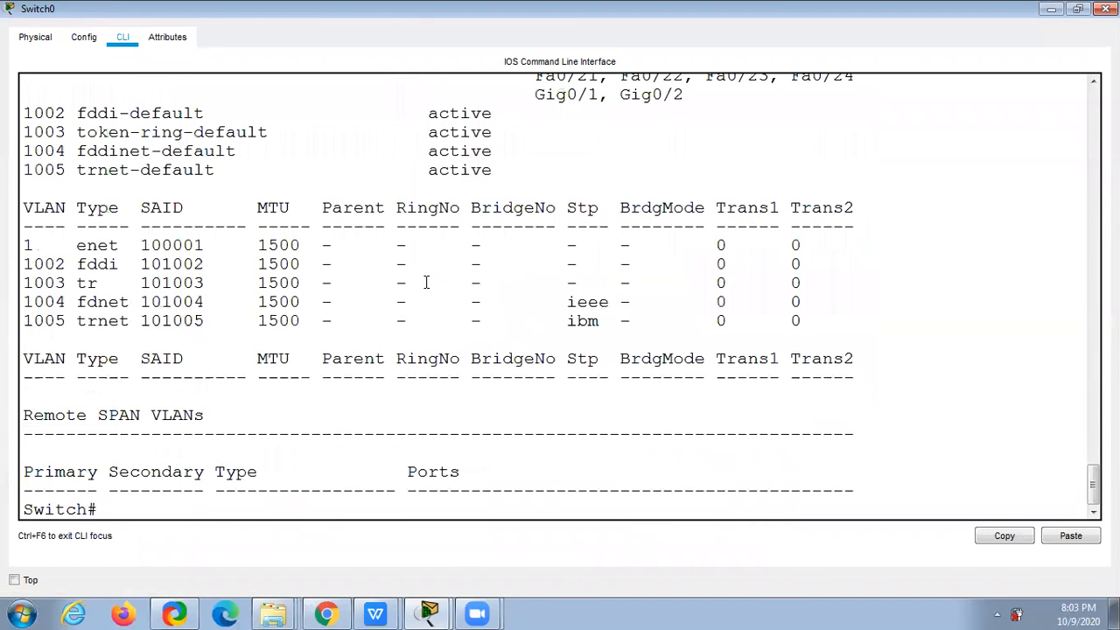
# Step: Review Switch0's earlier VTP status output, checking the VTP domain name, and close the switch's window
pyautogui.scroll(6, 436, 282)
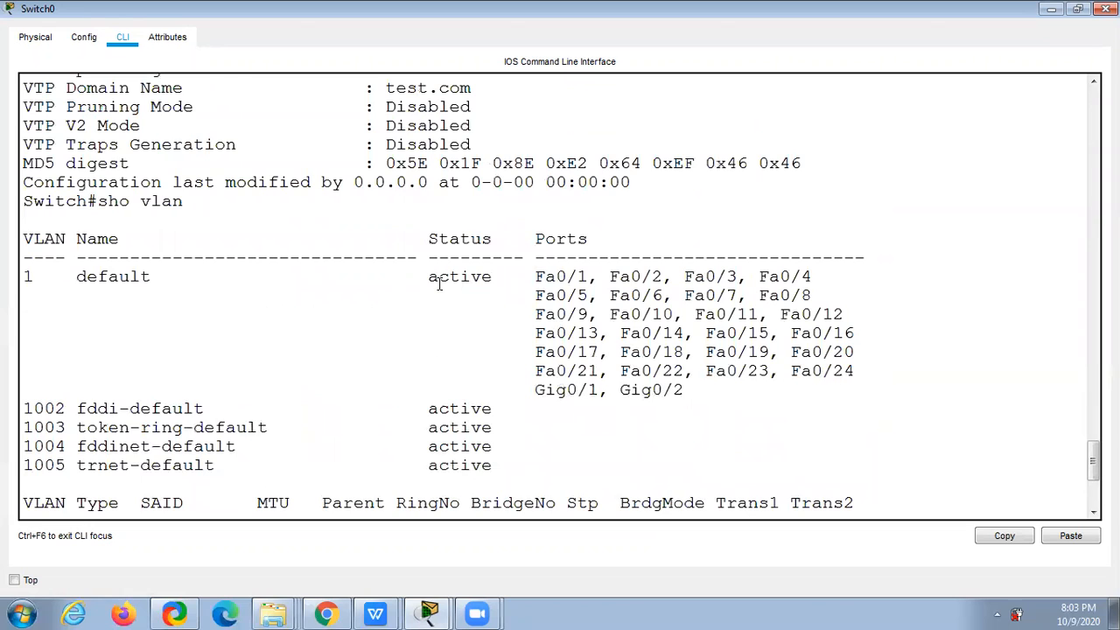
pyautogui.scroll(4, 439, 283)
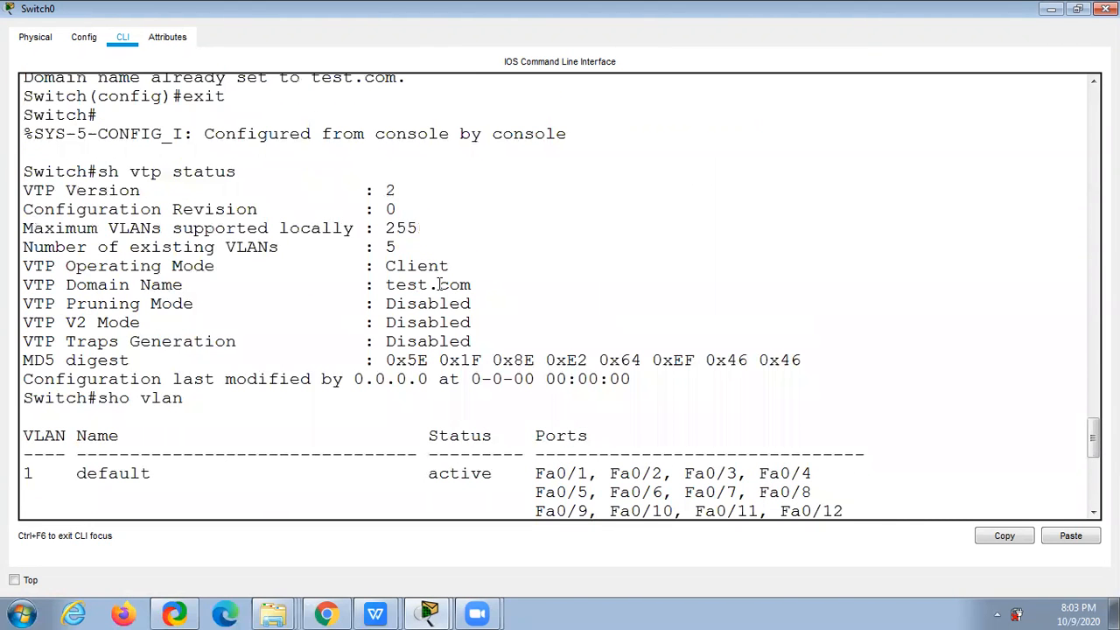
pyautogui.moveTo(470, 285); pyautogui.dragTo(163, 284)
pyautogui.click(537, 354)
pyautogui.scroll(-11, 538, 355)
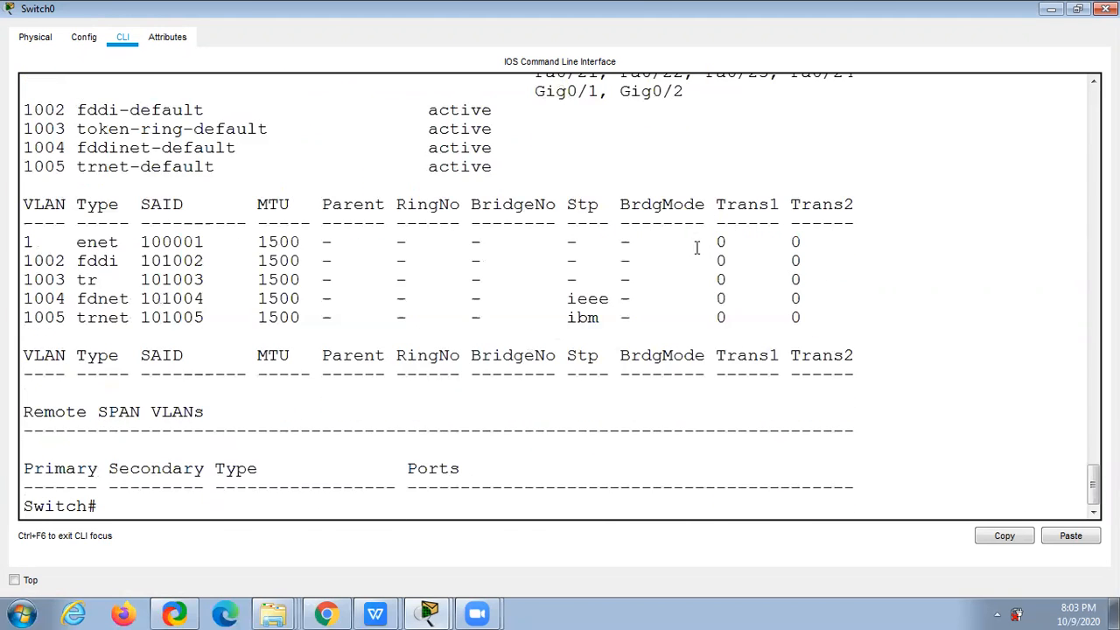
pyautogui.click(1105, 9)
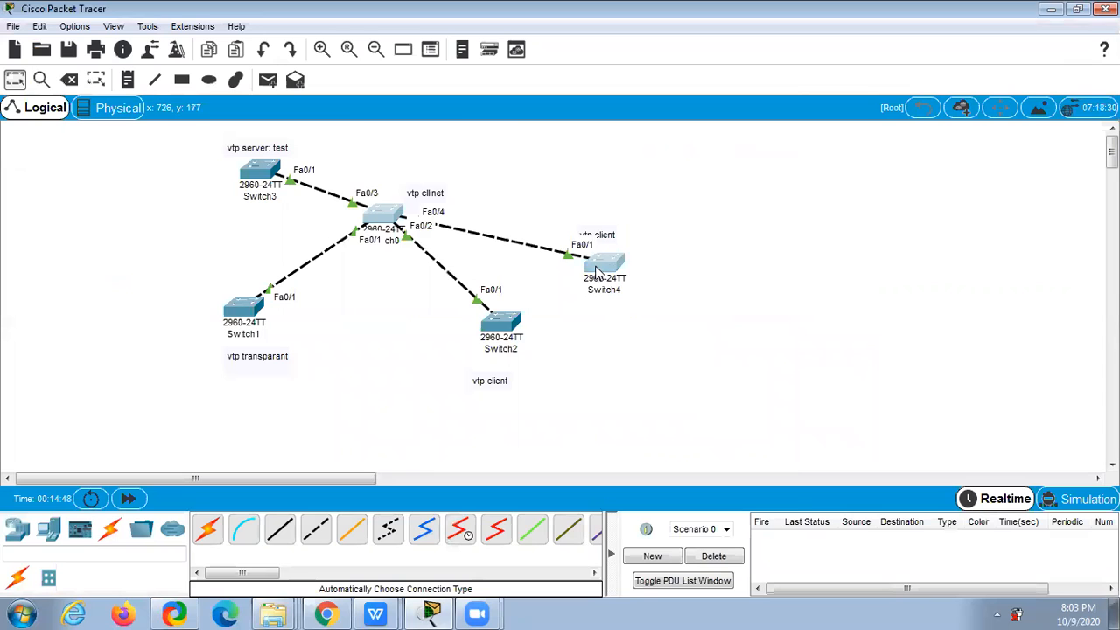
# Step: Display the VLAN table on Switch4 with show vlan and close the switch's window
pyautogui.click(597, 273)
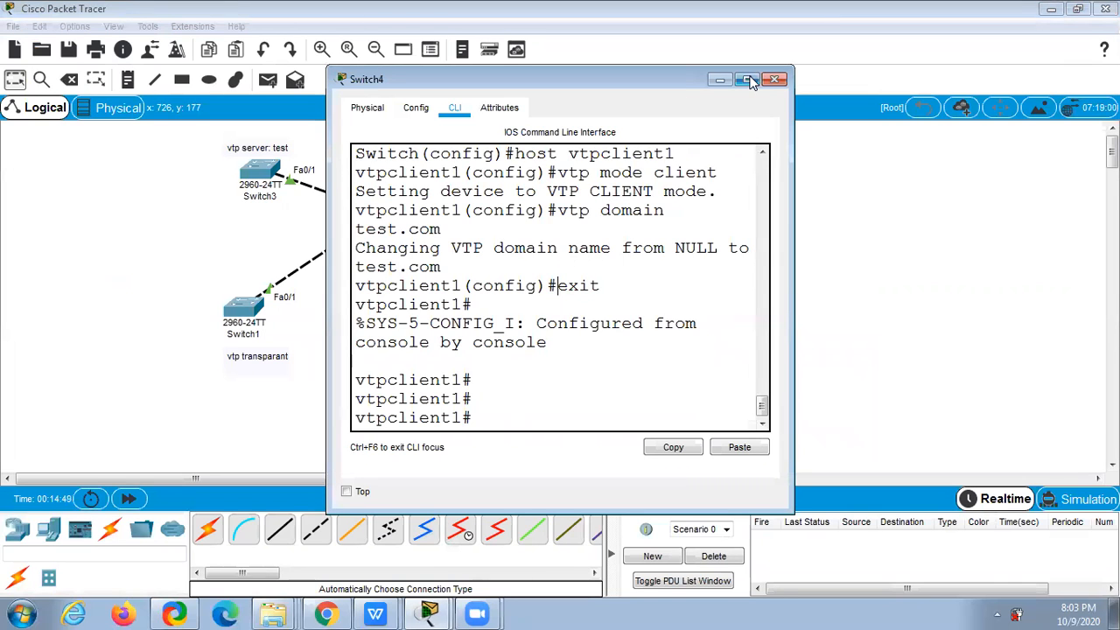
pyautogui.click(746, 79)
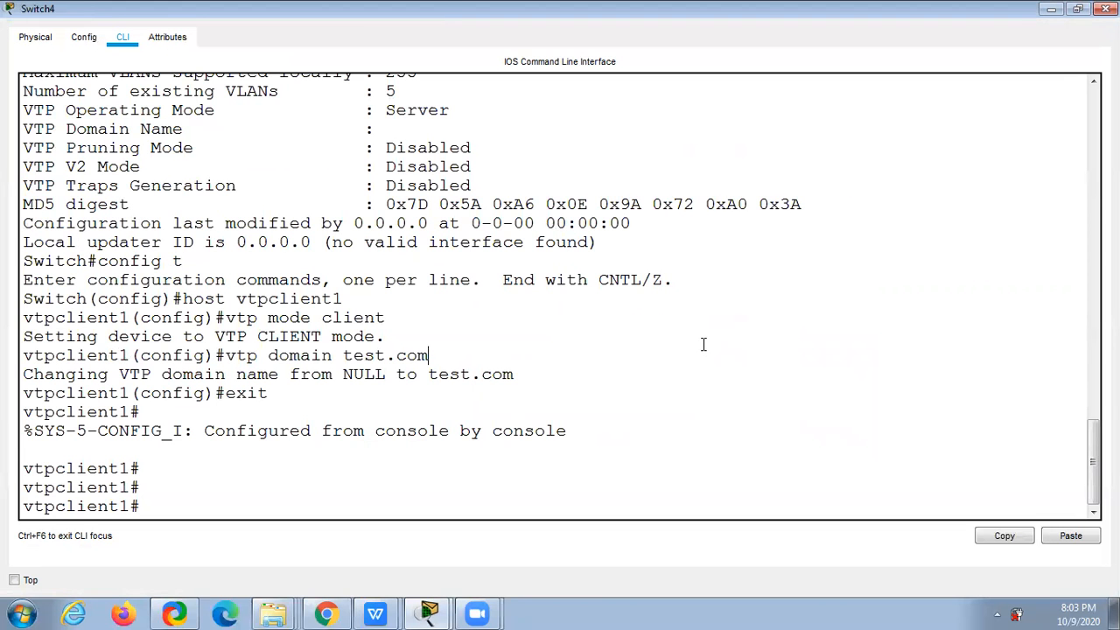
pyautogui.write('show vlan')
pyautogui.press('Return')
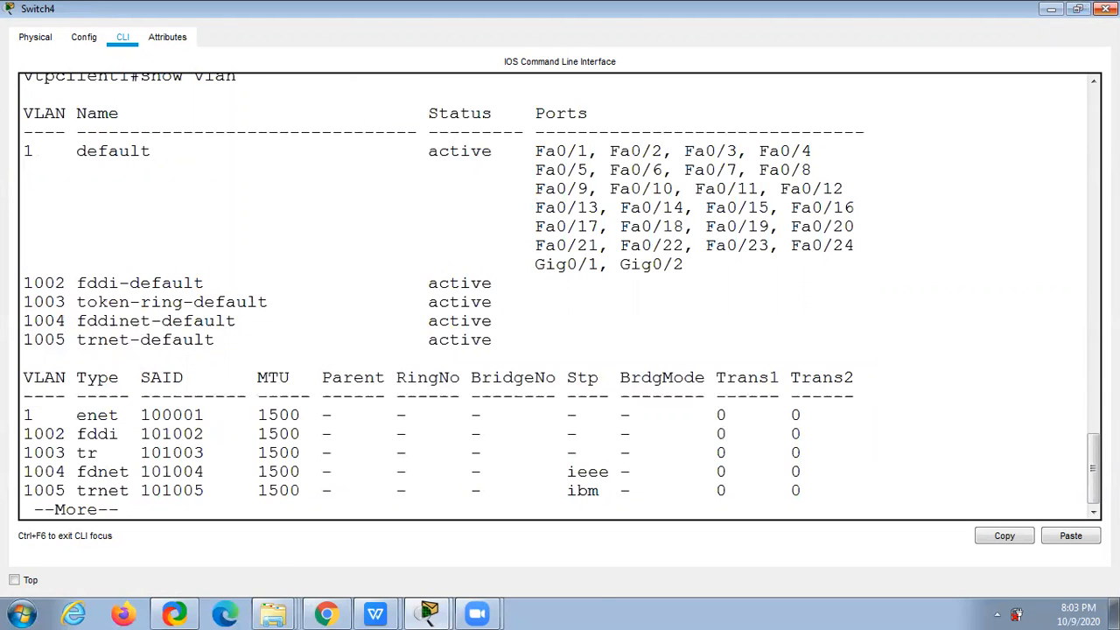
pyautogui.click(1105, 9)
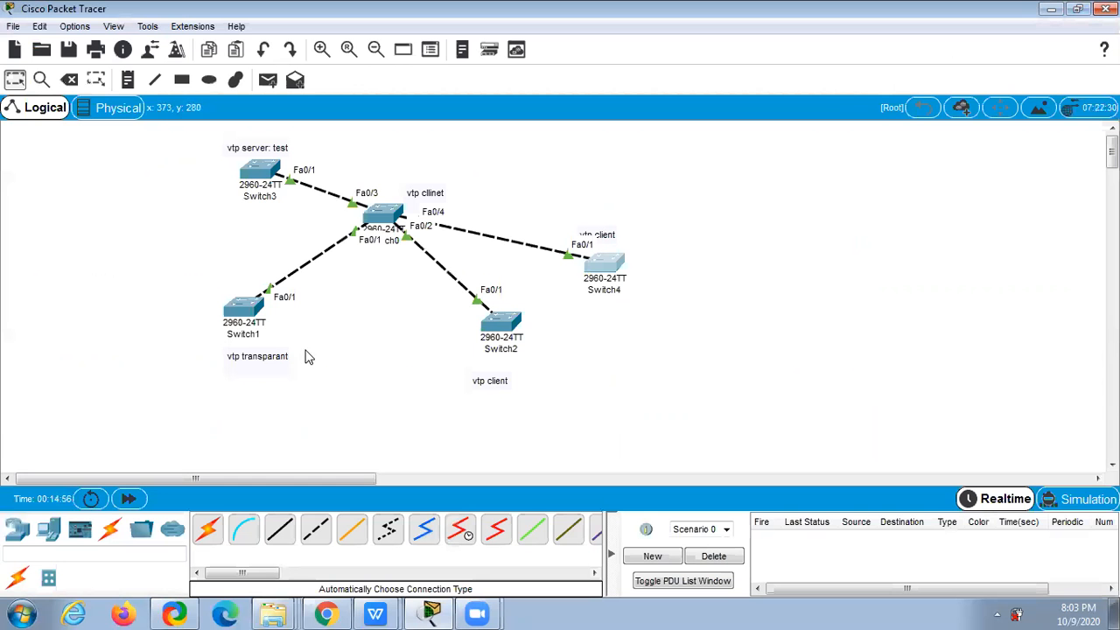
# Step: Leave global configuration mode on Switch3, display its VLAN table to check VLANs 10, 20 and 30, and place its window beside the topology
pyautogui.click(255, 174)
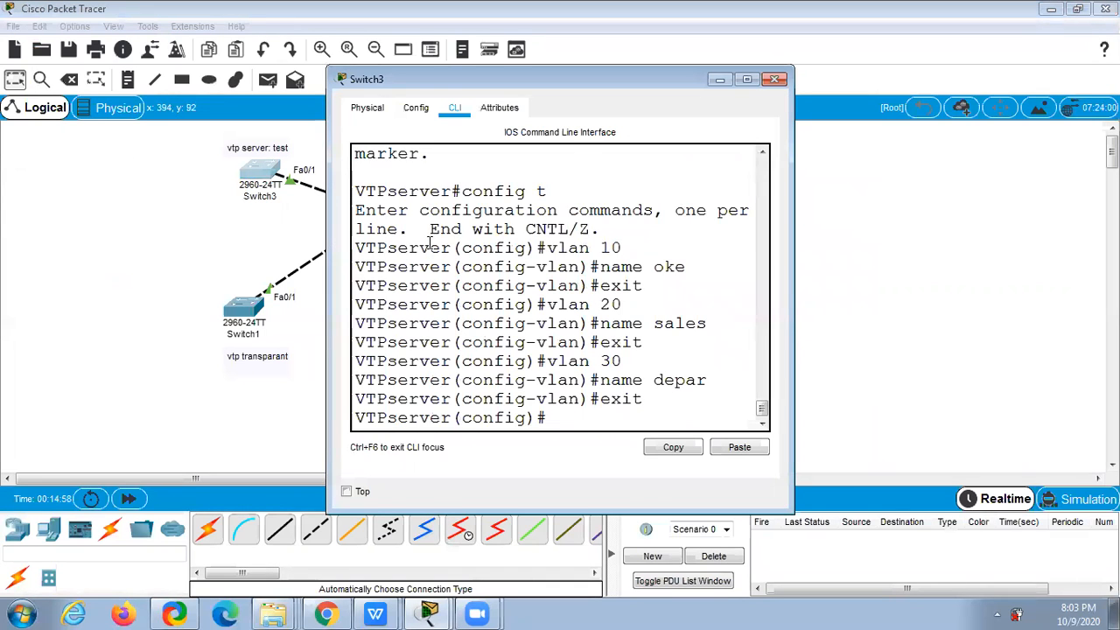
pyautogui.write('exit')
pyautogui.press('Return')
pyautogui.write('sh vlan')
pyautogui.press('Return')
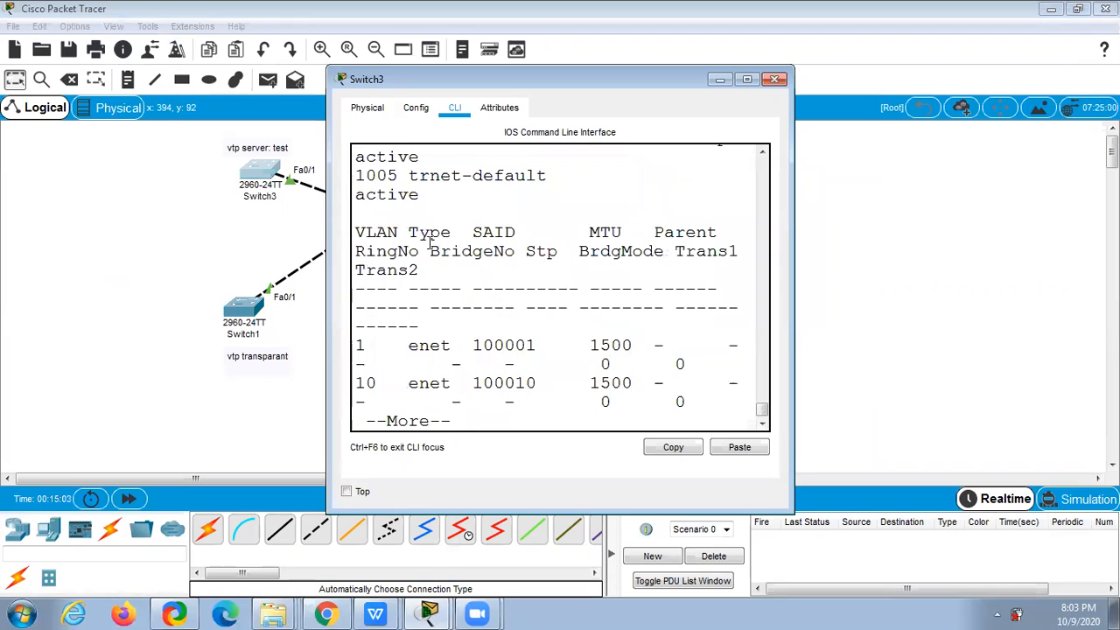
pyautogui.click(747, 78)
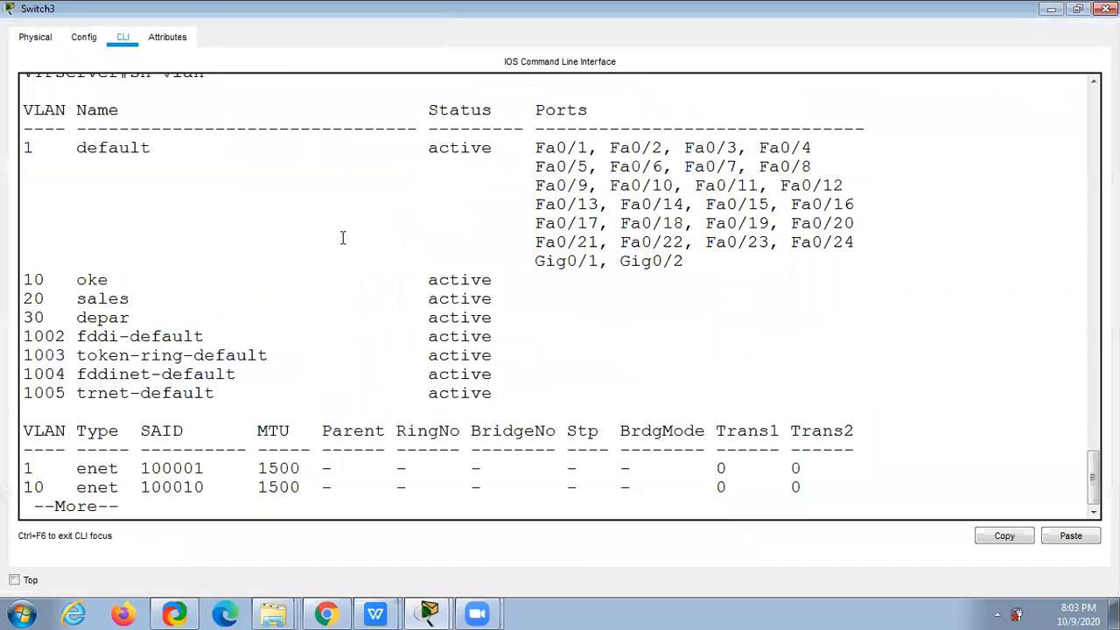
pyautogui.moveTo(67, 282); pyautogui.dragTo(204, 318)
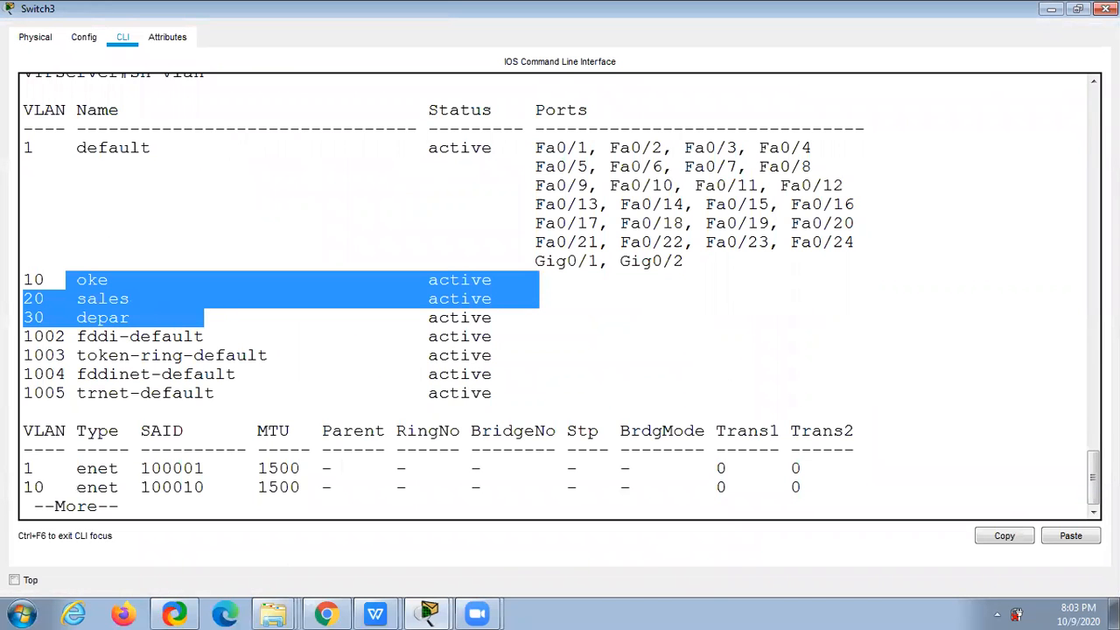
pyautogui.click(1079, 10)
pyautogui.moveTo(523, 82); pyautogui.dragTo(803, 87)
pyautogui.scroll(-3, 840, 347)
pyautogui.scroll(-10, 840, 344)
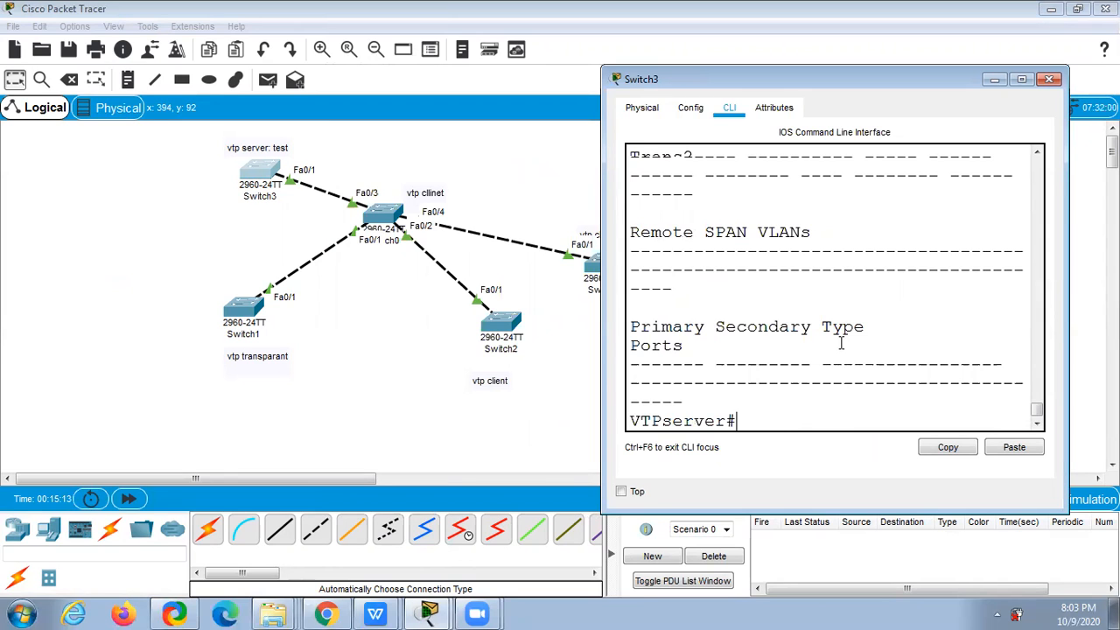
# Step: Enter global configuration mode on Switch3 and open interface FastEthernet 0/1 for configuration
pyautogui.write('int fa0/1')
pyautogui.press('Return')
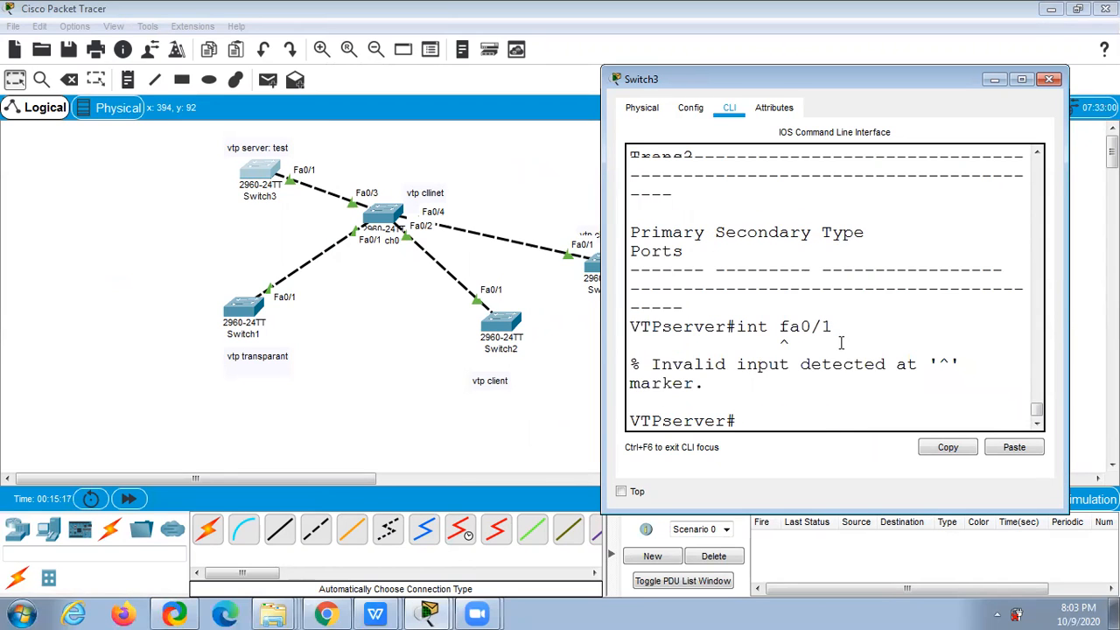
pyautogui.write('config t')
pyautogui.press('Return')
pyautogui.write('int fa')
pyautogui.press('Tab')
pyautogui.write('0/1')
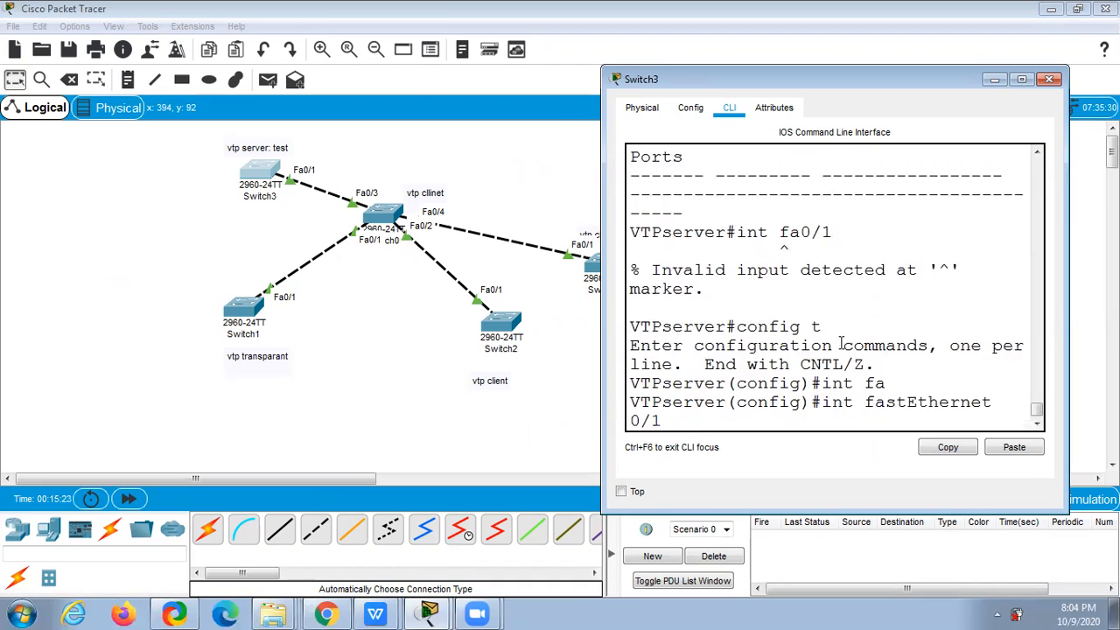
pyautogui.press('Return')
# Step: Set Switch3's FastEthernet 0/1 interface to trunk mode with switchport mode trunk
pyautogui.write('swi')
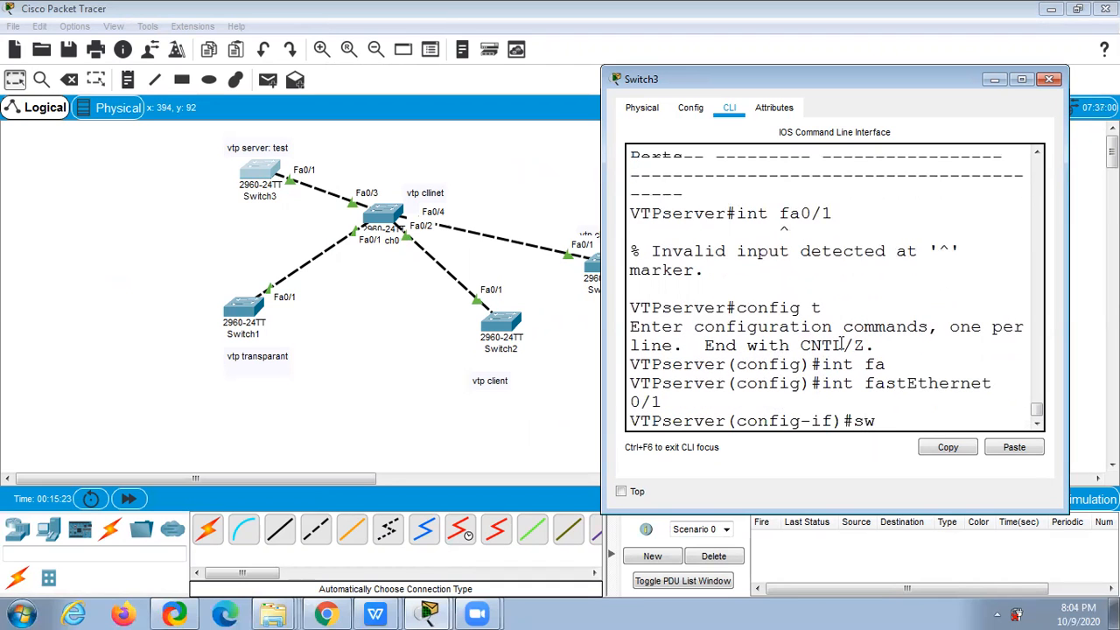
pyautogui.press('Tab')
pyautogui.write('mode t')
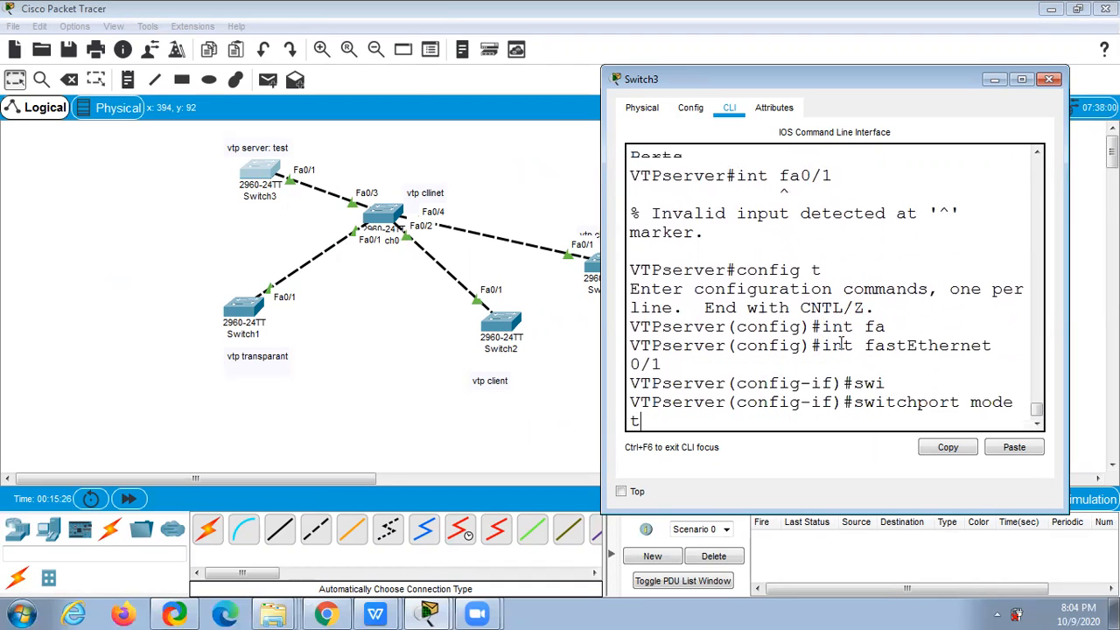
pyautogui.write('run')
pyautogui.press('Tab')
pyautogui.press('Return')
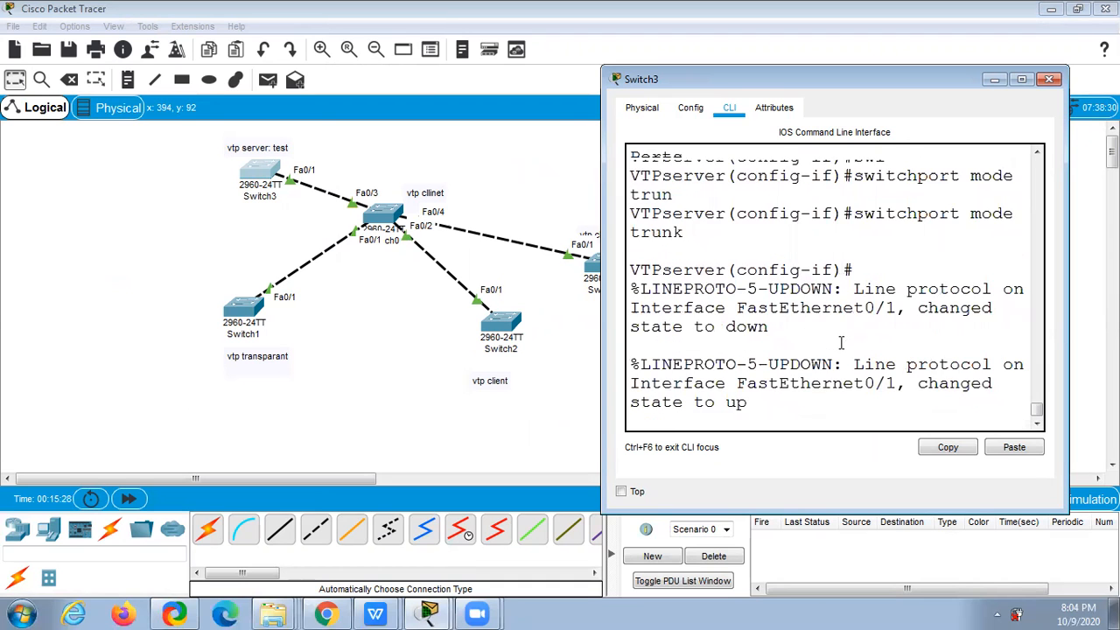
# Step: Try to set native VLAN 99 on Switch3's FastEthernet 0/1, clear the recalled command and close the switch's window
pyautogui.write('swi')
pyautogui.press('Tab')
pyautogui.write('nati')
pyautogui.press('Tab')
pyautogui.write('vlan 99')
pyautogui.press('Return')
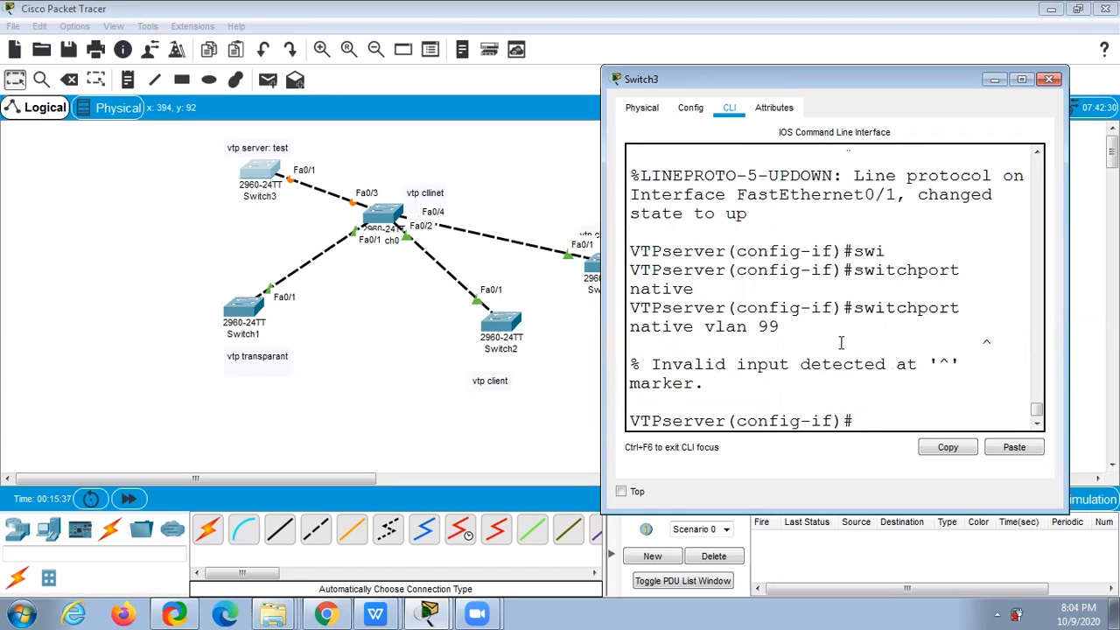
pyautogui.press('Up')
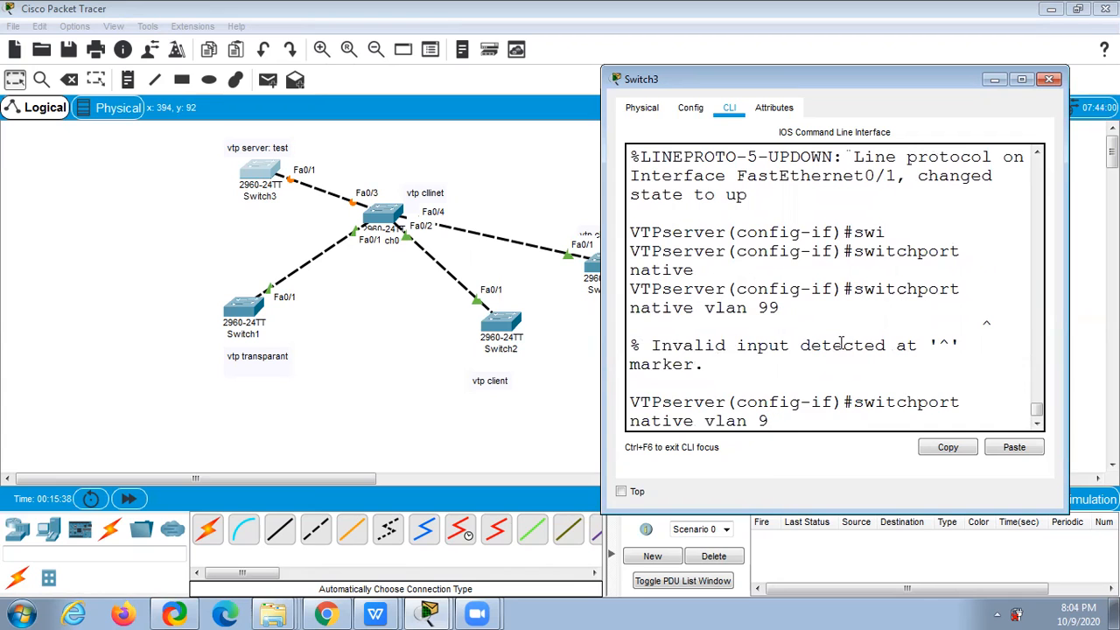
pyautogui.press('BackSpace')
pyautogui.press('BackSpace')
pyautogui.press('BackSpace')
pyautogui.press('BackSpace')
pyautogui.press('BackSpace')
pyautogui.press('BackSpace')
pyautogui.press('BackSpace')
pyautogui.press('BackSpace')
pyautogui.press('BackSpace')
pyautogui.press('BackSpace')
pyautogui.press('BackSpace')
pyautogui.press('BackSpace')
pyautogui.press('BackSpace')
pyautogui.press('BackSpace')
pyautogui.press('BackSpace')
pyautogui.press('BackSpace')
pyautogui.press('BackSpace')
pyautogui.press('BackSpace')
pyautogui.press('BackSpace')
pyautogui.press('BackSpace')
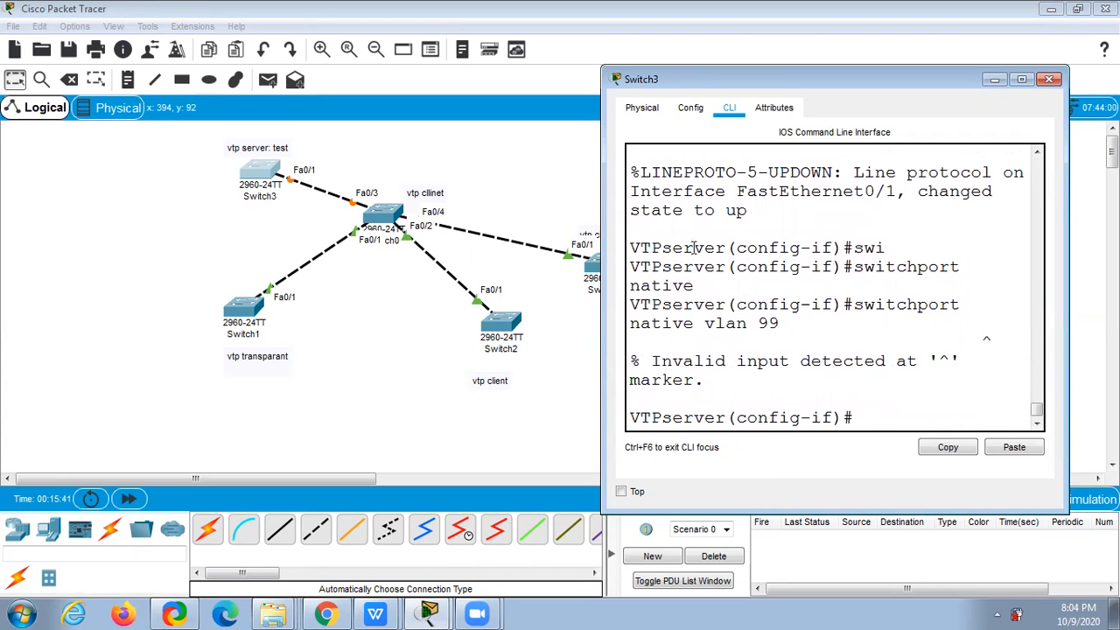
pyautogui.scroll(2, 875, 272)
pyautogui.scroll(1, 891, 280)
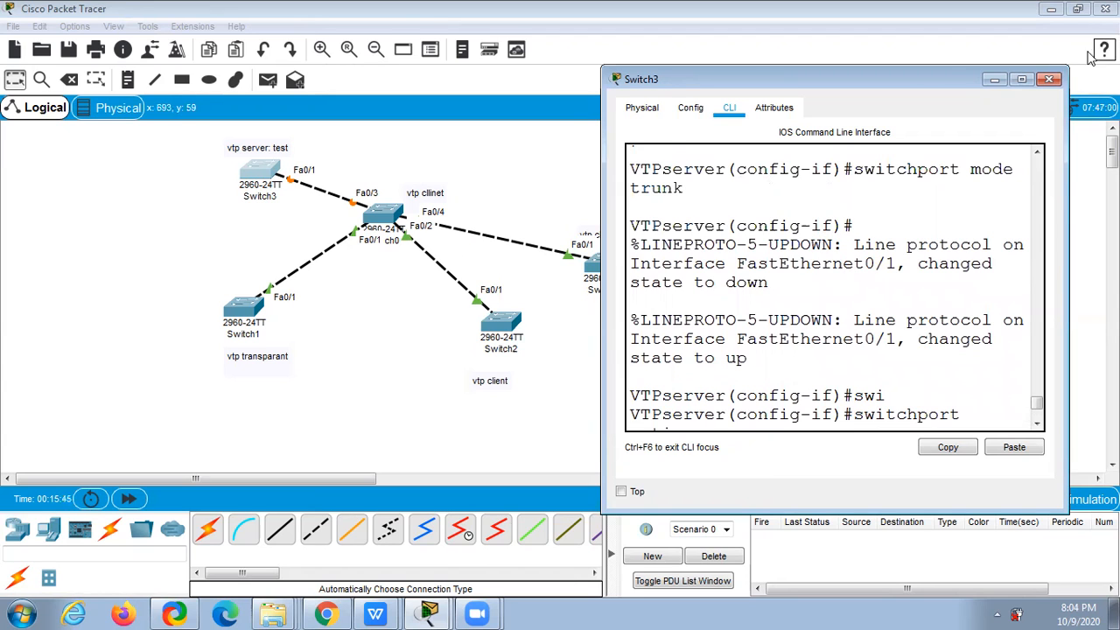
pyautogui.click(1048, 79)
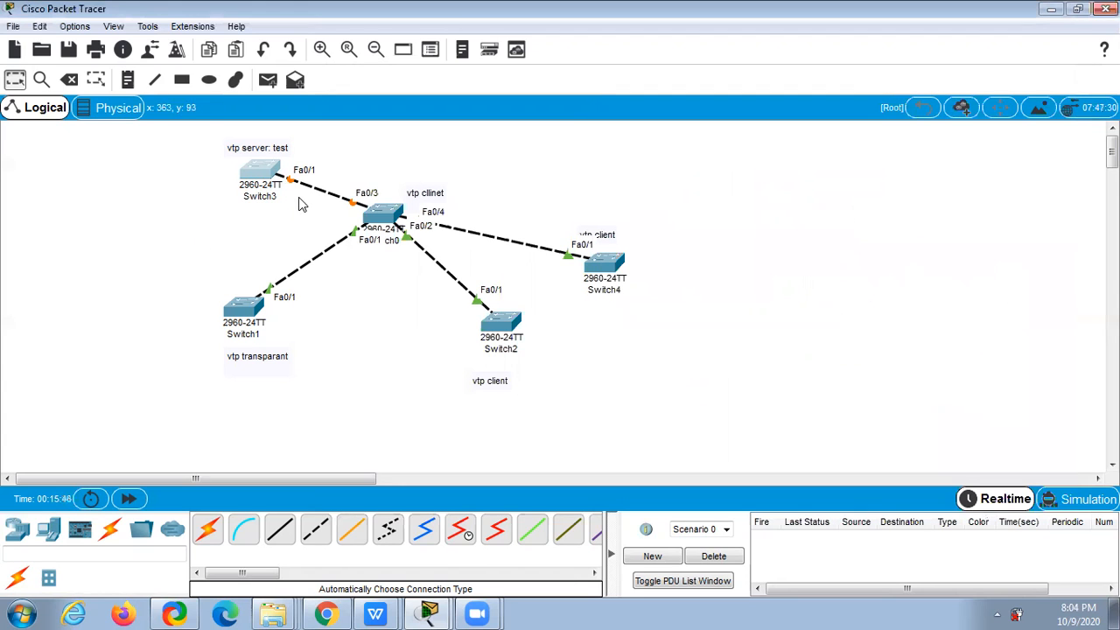
# Step: Open Switch0's command line beside the topology, enter global configuration mode and open interface fa0/3 for configuration
pyautogui.click(383, 213)
pyautogui.moveTo(490, 80); pyautogui.dragTo(802, 61)
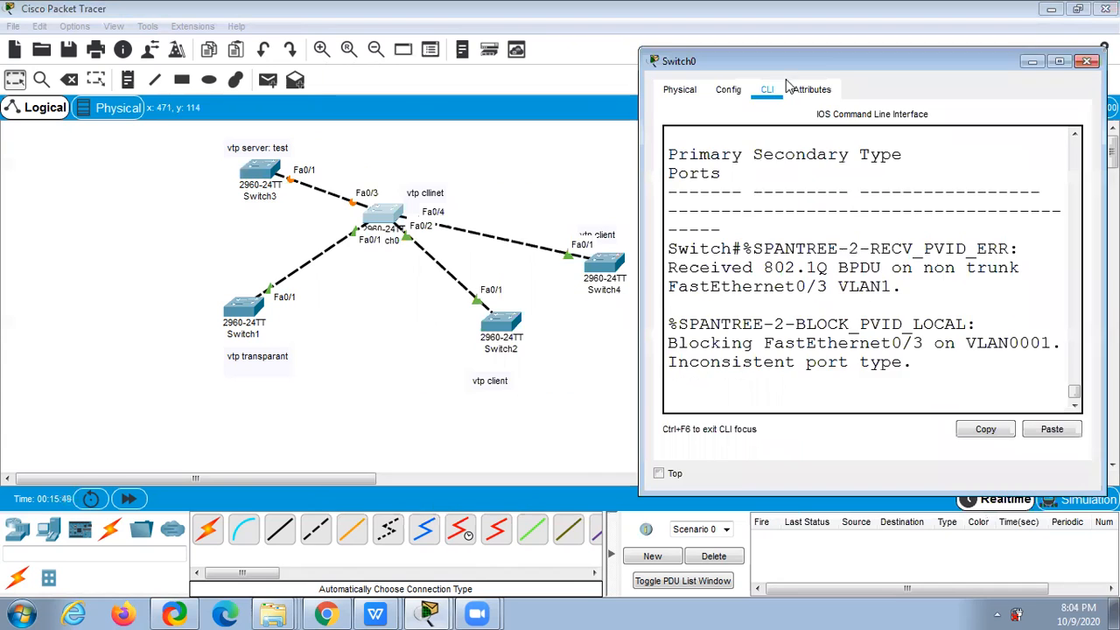
pyautogui.press('Return')
pyautogui.press('Return')
pyautogui.press('Return')
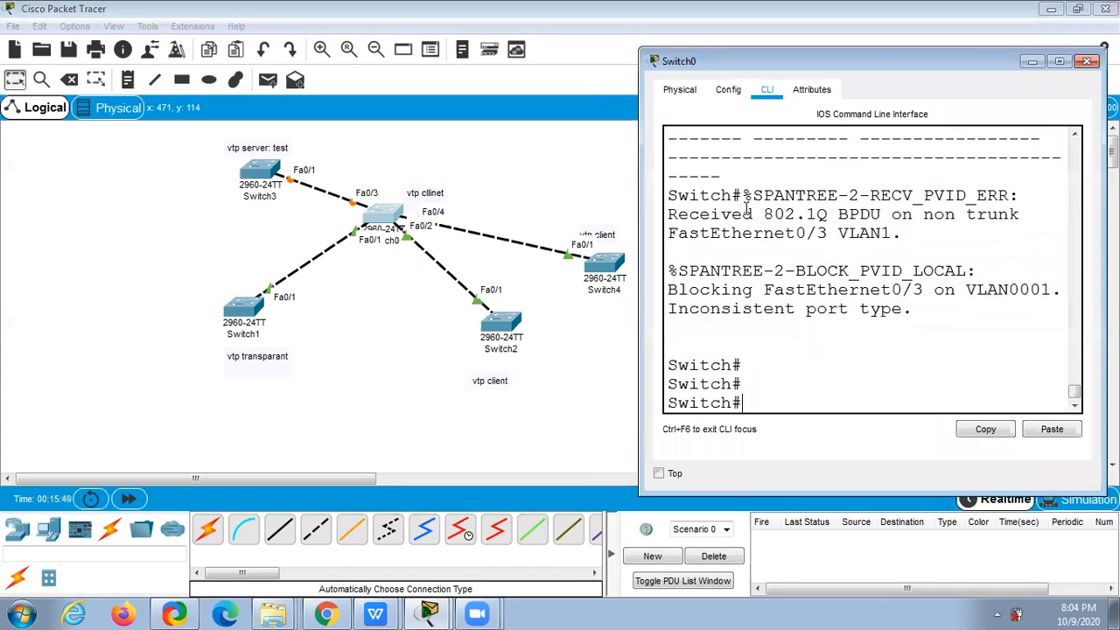
pyautogui.write('config t')
pyautogui.press('Return')
pyautogui.write('int')
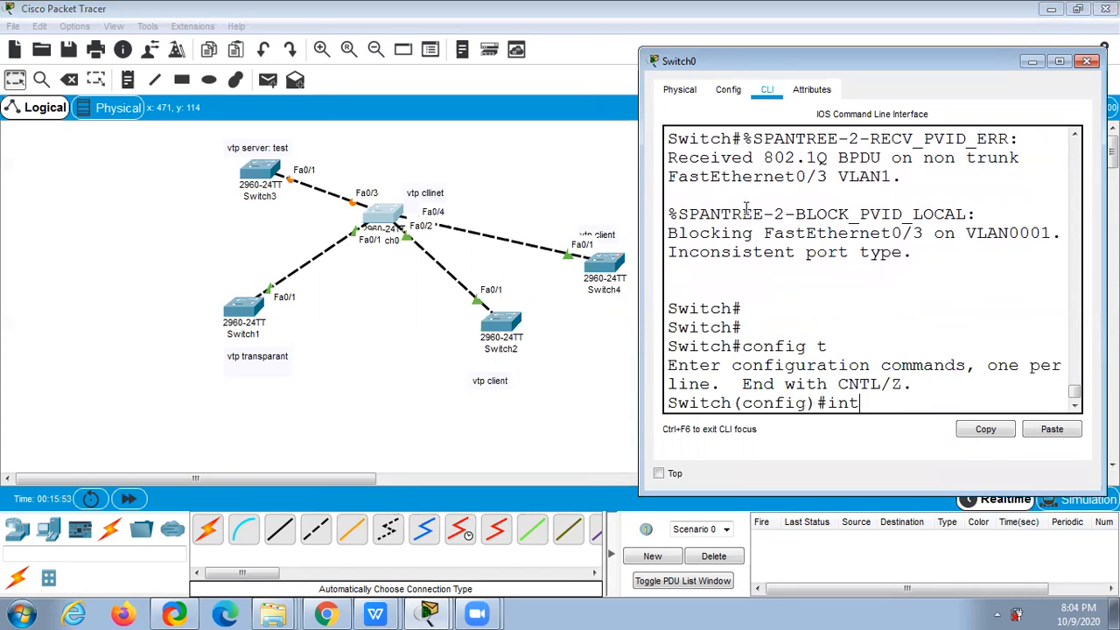
pyautogui.write(' fa0/23')
pyautogui.press('Return')
# Step: Set Switch0's fa0/3 interface to trunk mode with switchport mode trunk
pyautogui.write('s')
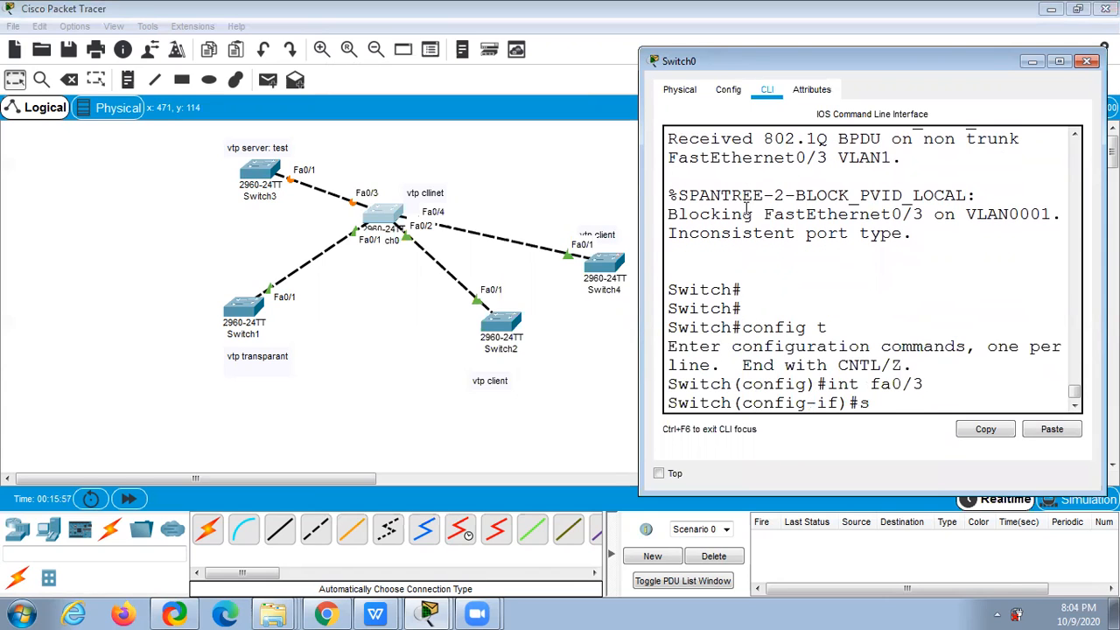
pyautogui.write('wi')
pyautogui.press('Tab')
pyautogui.write('mode trunk')
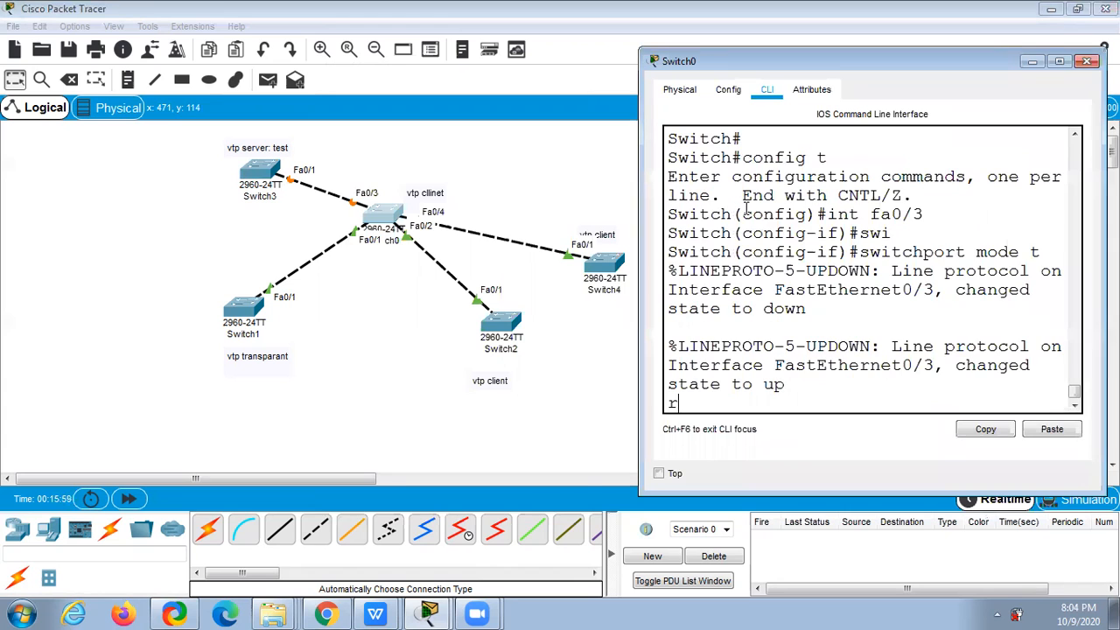
pyautogui.press('Return')
pyautogui.press('Return')
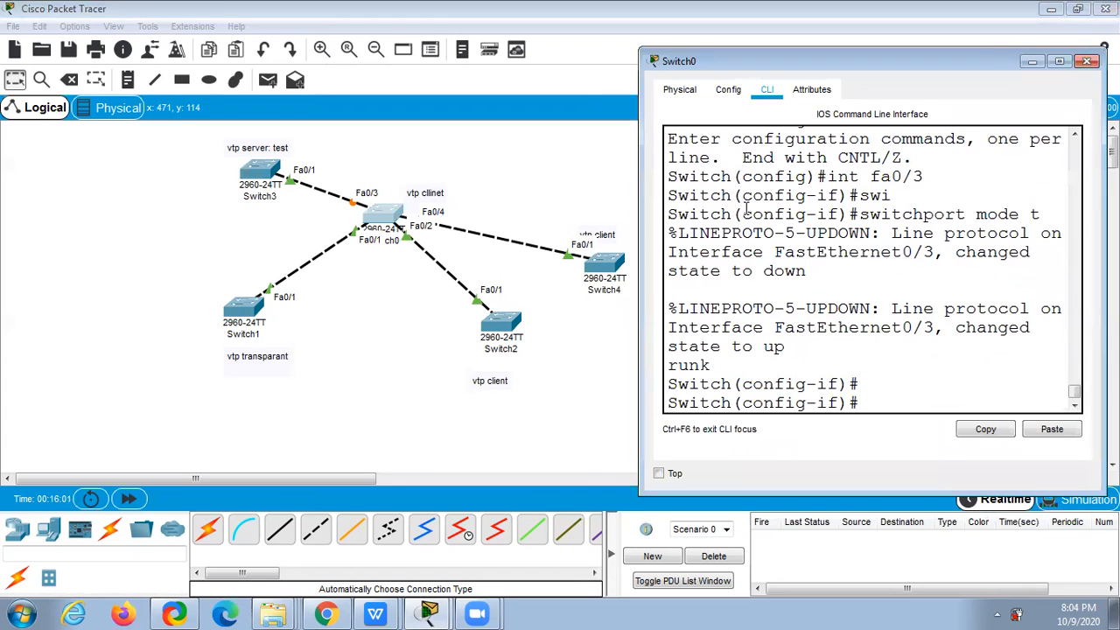
# Step: Add a note reading "trunk" above the link between Switch3 and Switch0, leaving the other note boxes empty, and return to selection mode
pyautogui.click(366, 145)
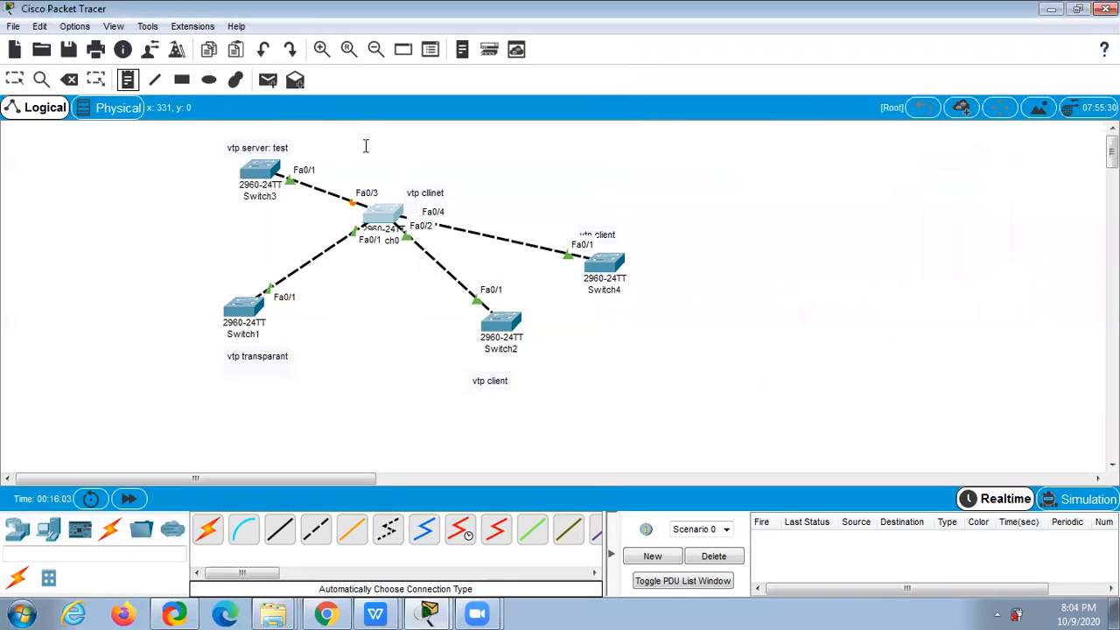
pyautogui.click(335, 163)
pyautogui.write('trunk')
pyautogui.click(548, 178)
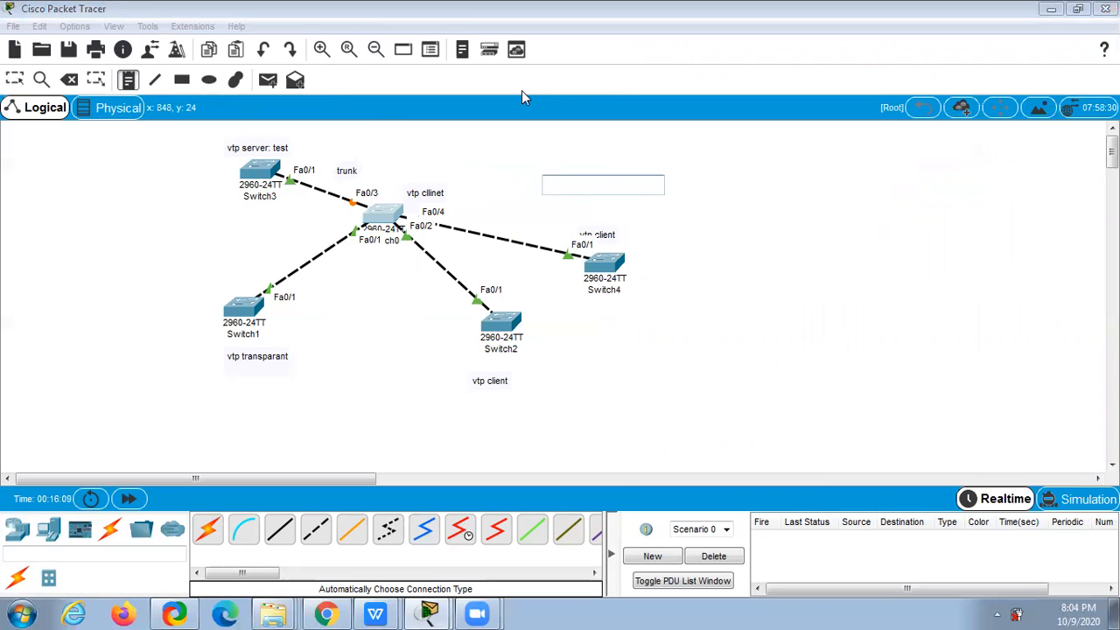
pyautogui.click(455, 159)
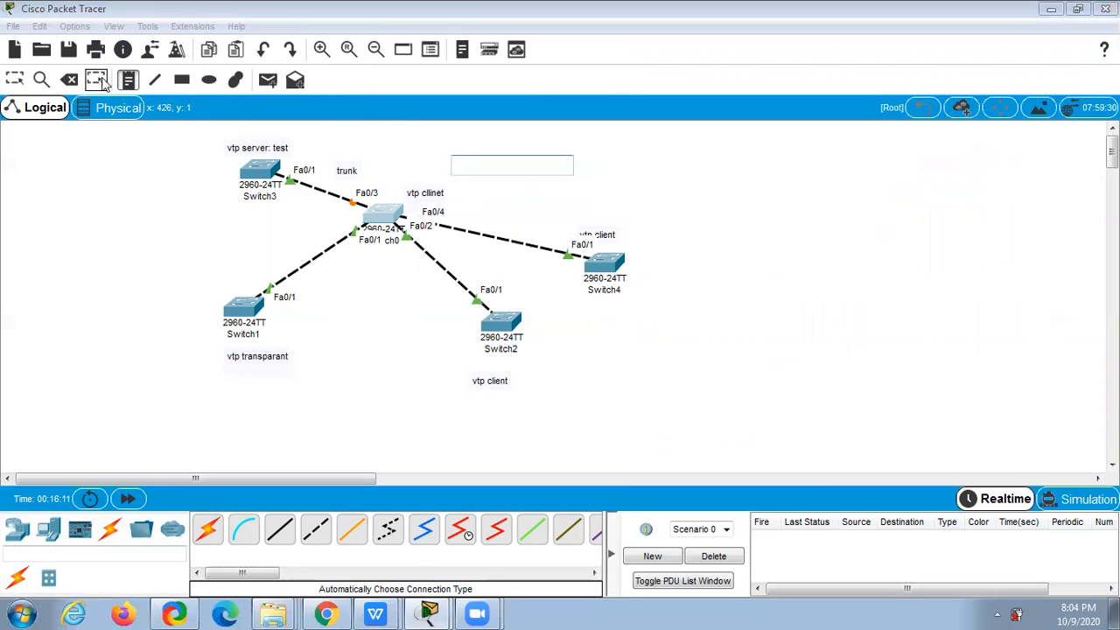
pyautogui.click(24, 82)
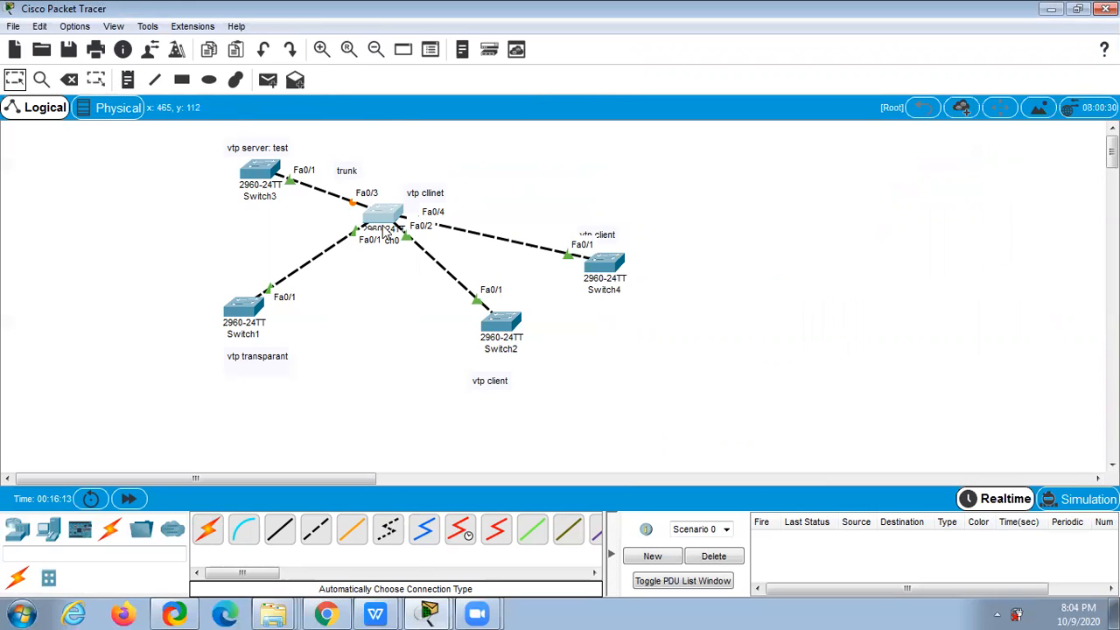
# Step: Spread out the topology by moving Switch1, Switch2 and Switch4 farther away from Switch0
pyautogui.moveTo(254, 306); pyautogui.dragTo(139, 324)
pyautogui.moveTo(504, 331); pyautogui.dragTo(532, 350)
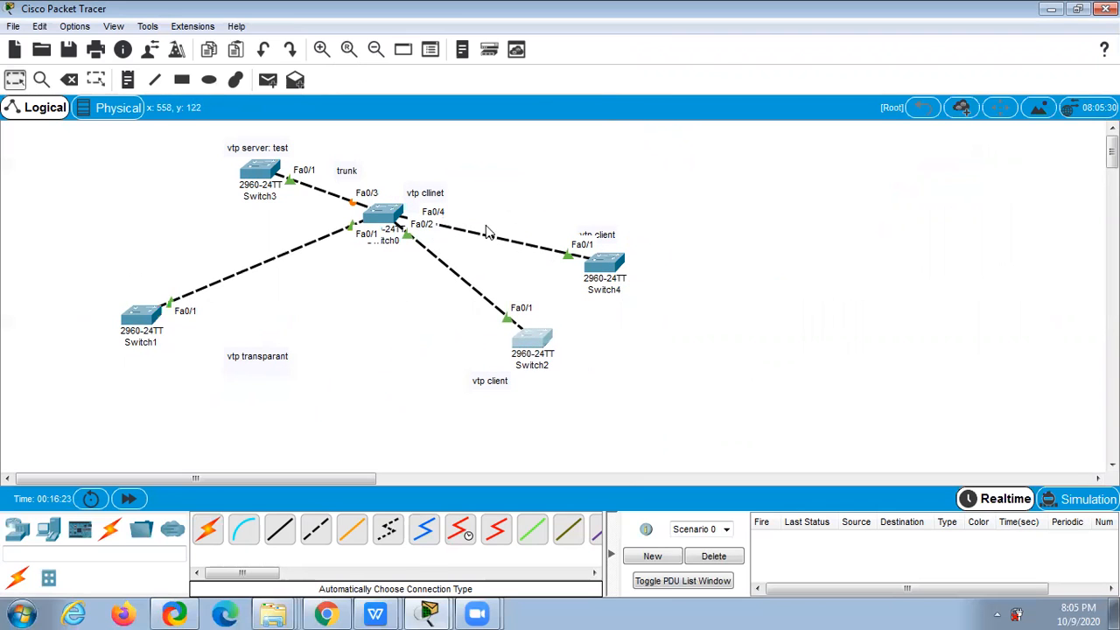
pyautogui.moveTo(597, 265); pyautogui.dragTo(620, 220)
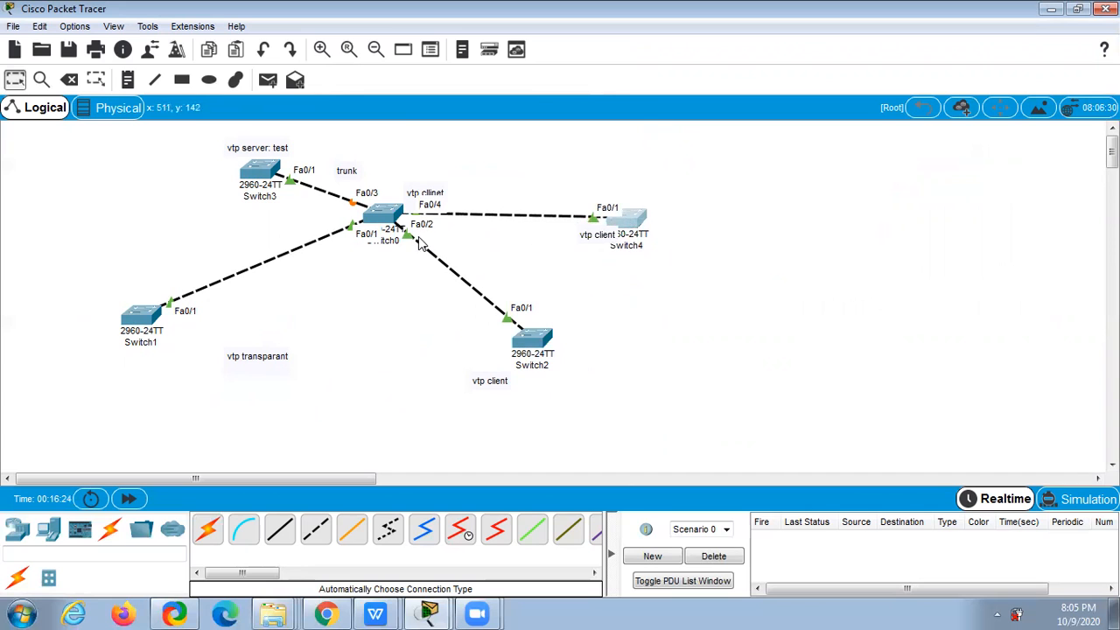
# Step: Reopen Switch0's command line, exit the fa0/3 configuration and open interface fa0/1
pyautogui.click(381, 225)
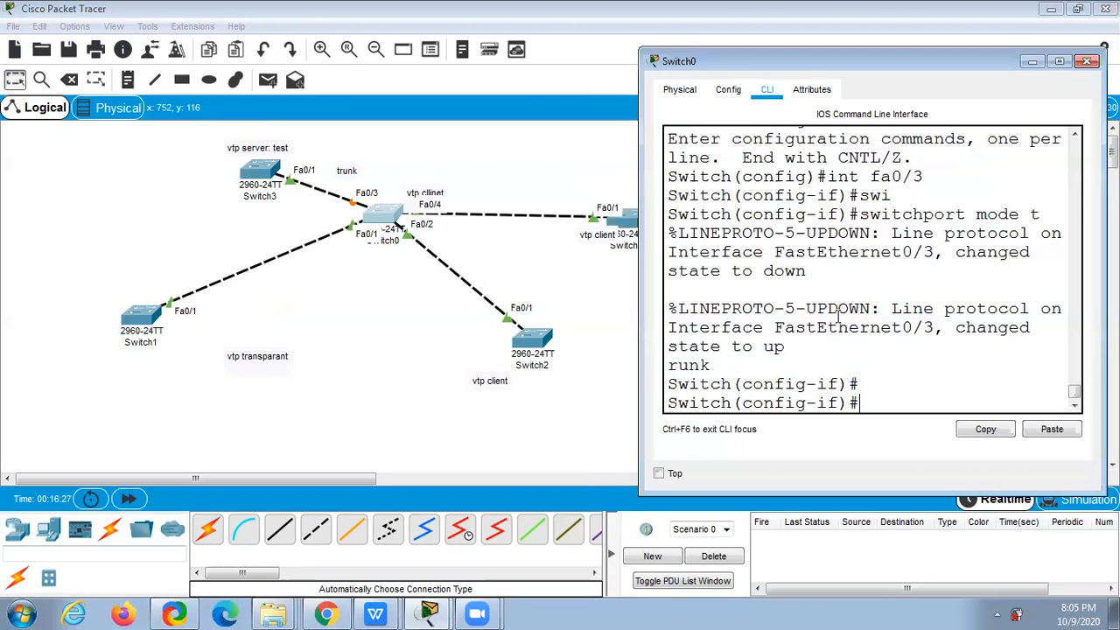
pyautogui.write('eixt')
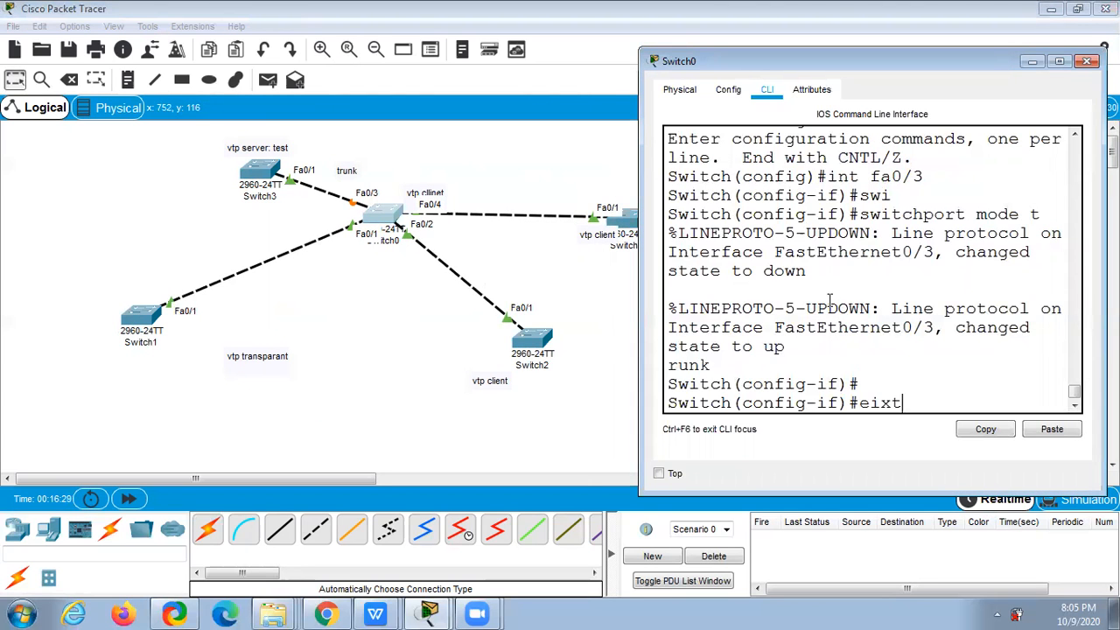
pyautogui.write('xit')
pyautogui.press('Return')
pyautogui.write('int fa0/1')
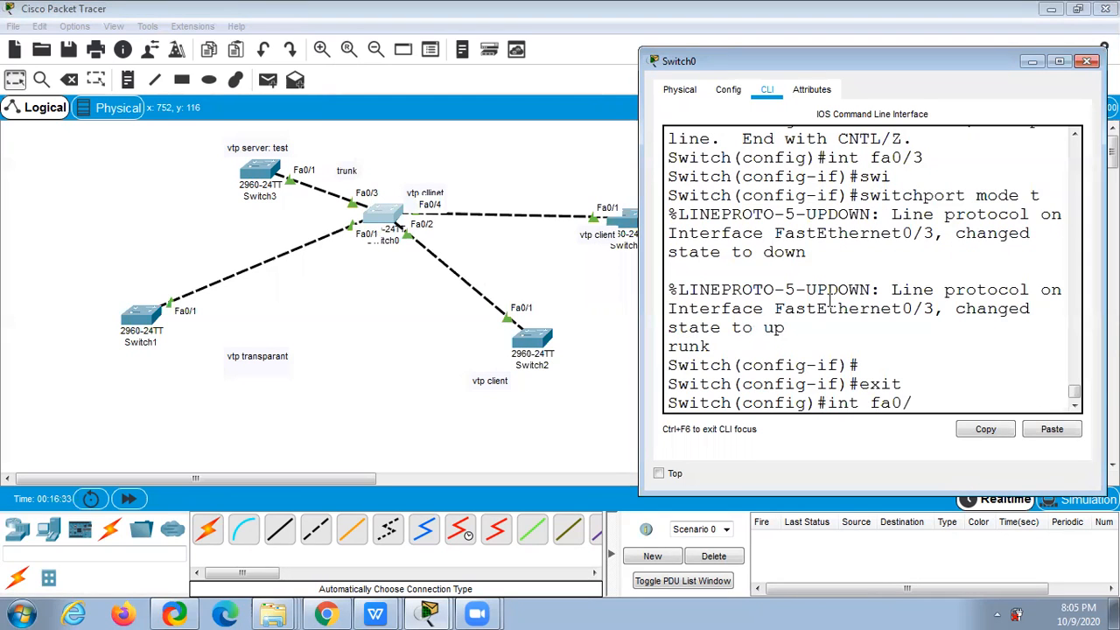
pyautogui.press('Return')
# Step: Set Switch0's fa0/1 interface to trunk mode with switchport mode trunk and exit its interface configuration
pyautogui.write('swi')
pyautogui.press('Tab')
pyautogui.write('mode trunk')
pyautogui.press('Return')
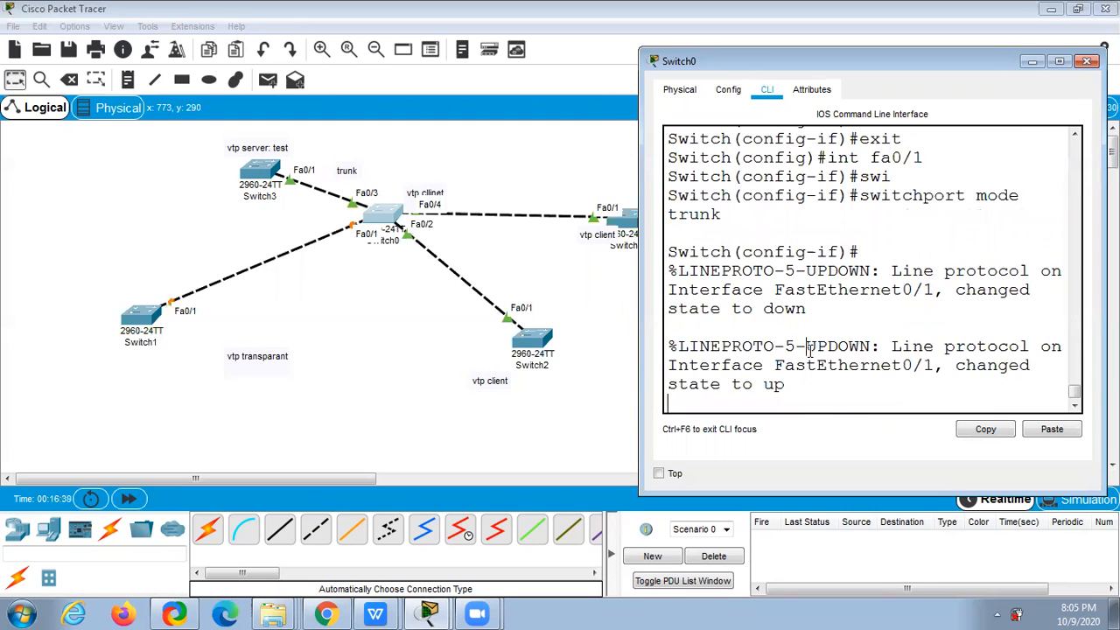
pyautogui.press('Return')
pyautogui.press('Return')
pyautogui.write('exit')
pyautogui.press('Return')
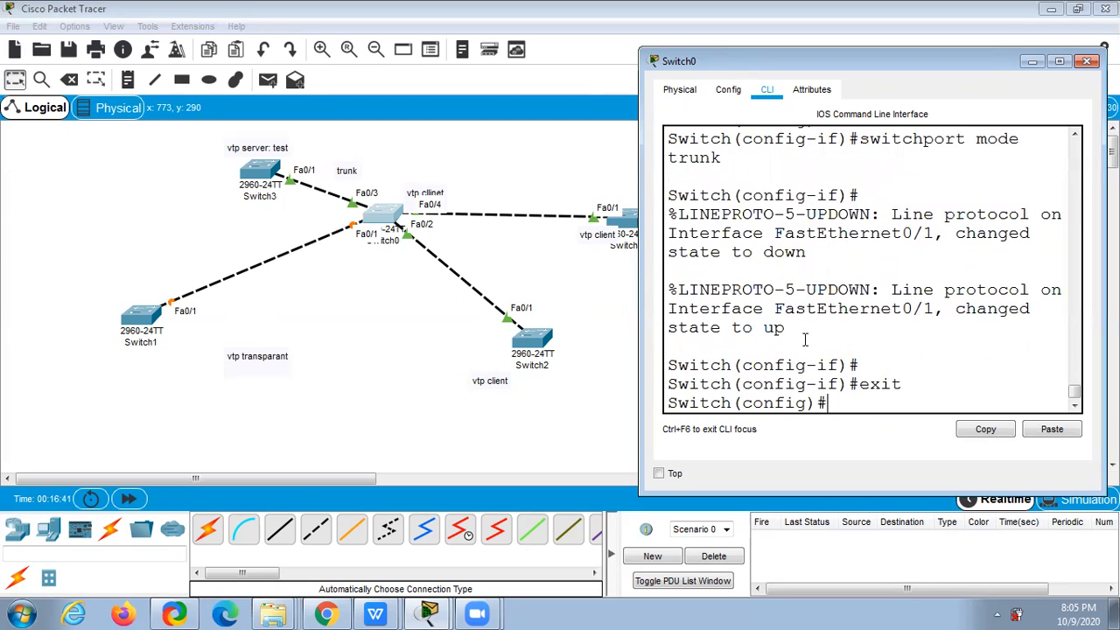
# Step: Set Switch0's fa0/2 interface to trunk mode with switchport mode trunk and exit its interface configuration
pyautogui.write('int fa0/2')
pyautogui.press('Return')
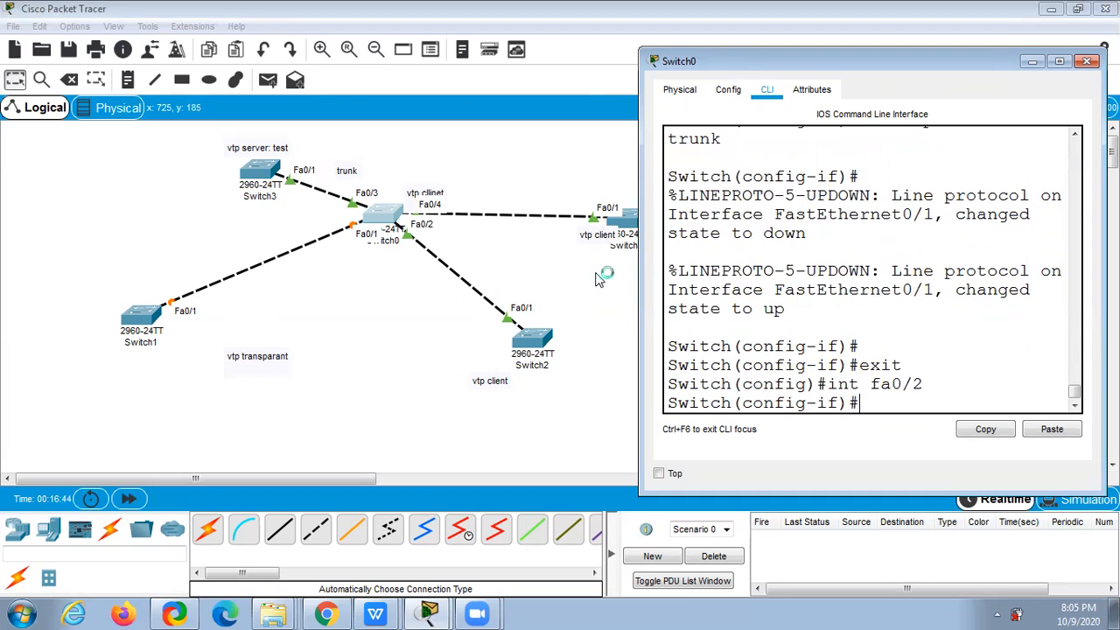
pyautogui.write('sq')
pyautogui.write('i')
pyautogui.press('Tab')
pyautogui.write('mode trun')
pyautogui.press('Tab')
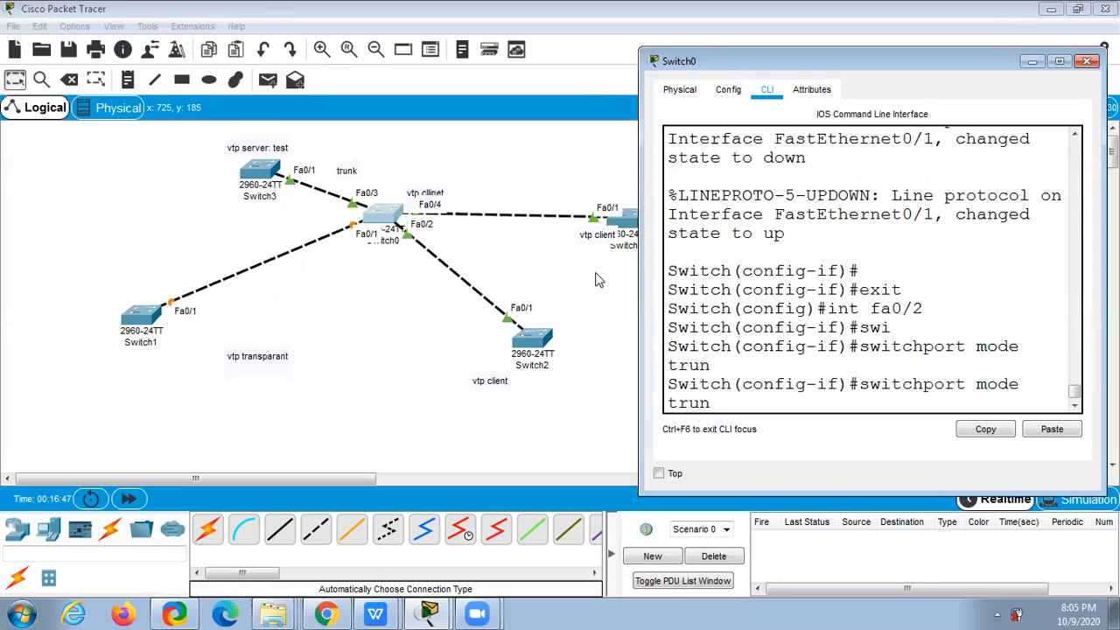
pyautogui.press('Return')
pyautogui.press('Return')
pyautogui.write('exit')
pyautogui.press('Return')
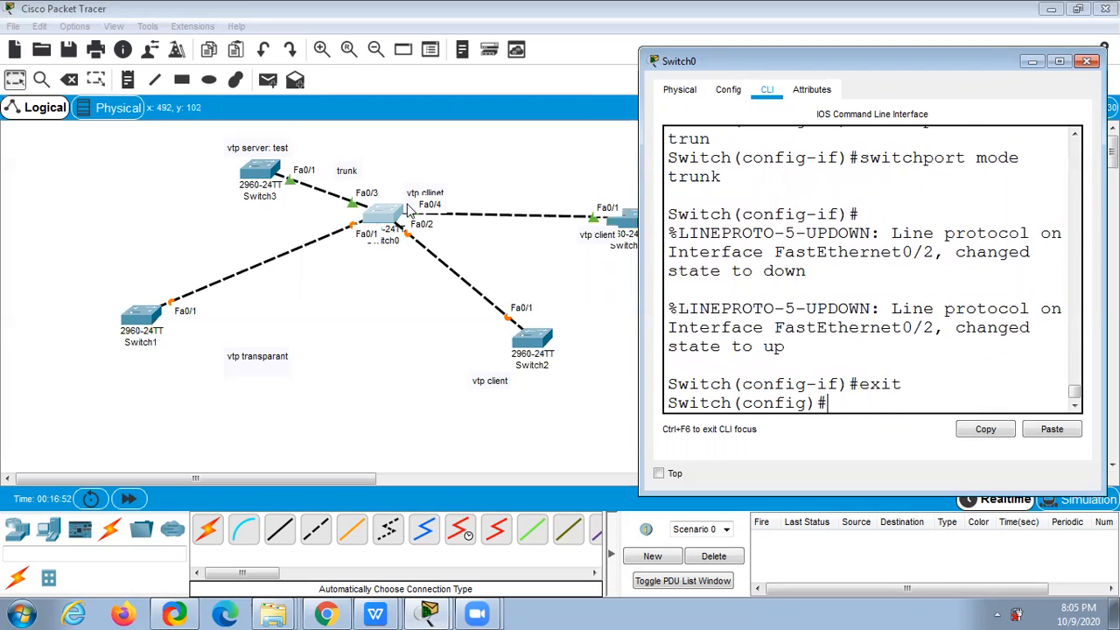
# Step: Set Switch0's fa0/4 interface to trunk mode with switchport mode trunk
pyautogui.write('int fa0/4')
pyautogui.press('Return')
pyautogui.write('sqi')
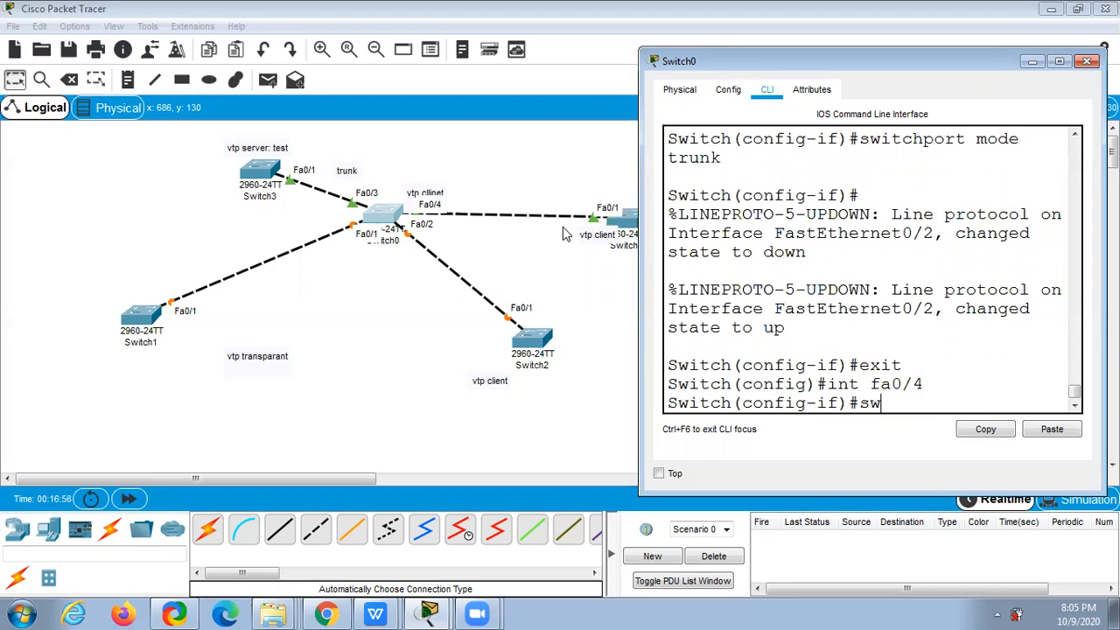
pyautogui.write('i')
pyautogui.press('Tab')
pyautogui.write('mode trun')
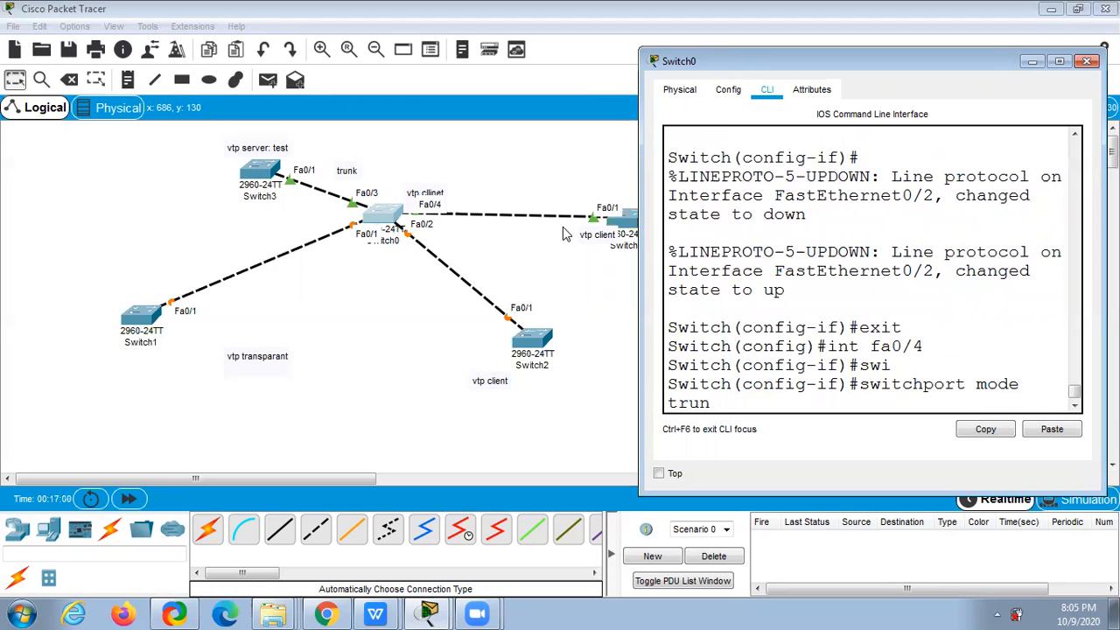
pyautogui.write('k')
pyautogui.press('Return')
pyautogui.press('Return')
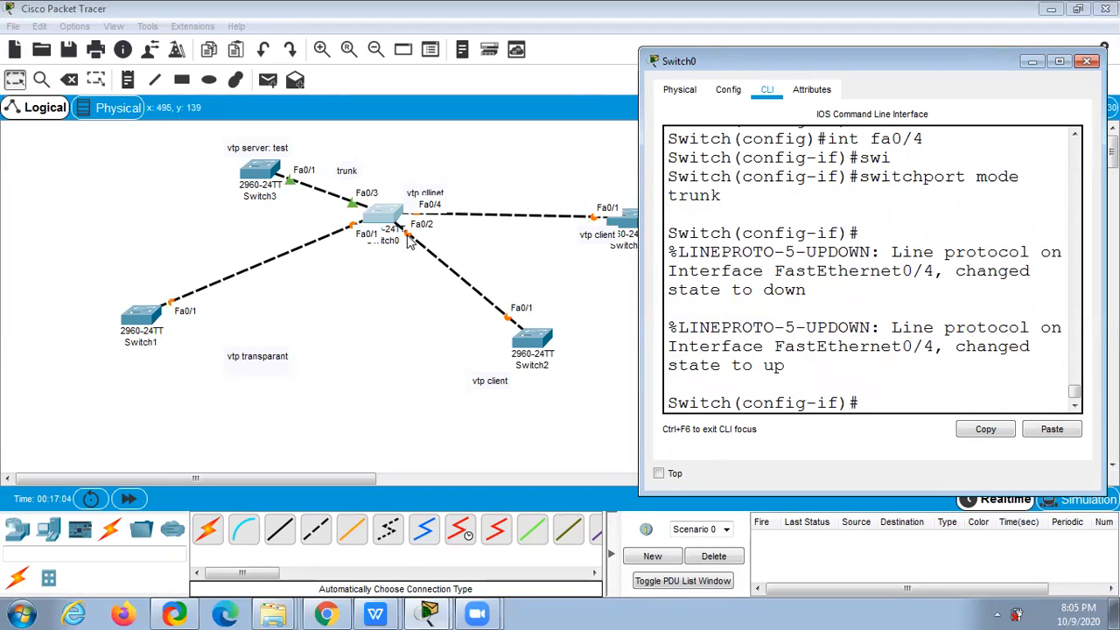
# Step: Exit Switch0's configuration modes and display its VLAN table with sh vlan
pyautogui.write('exit')
pyautogui.press('Return')
pyautogui.press('Return')
pyautogui.write('exit')
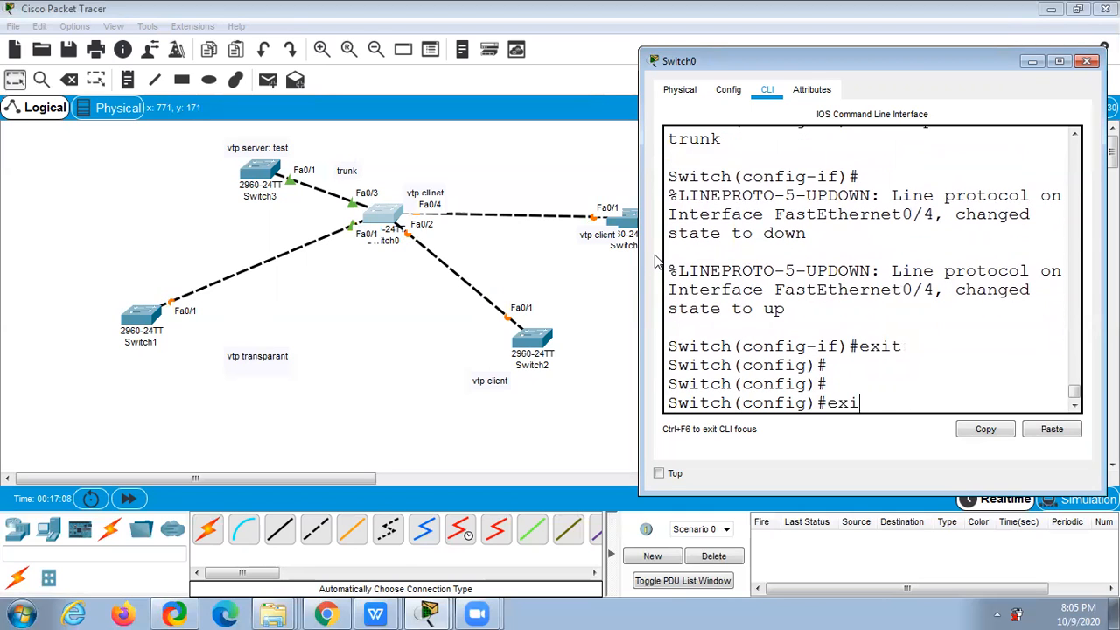
pyautogui.press('Return')
pyautogui.press('Return')
pyautogui.write('sh vlan')
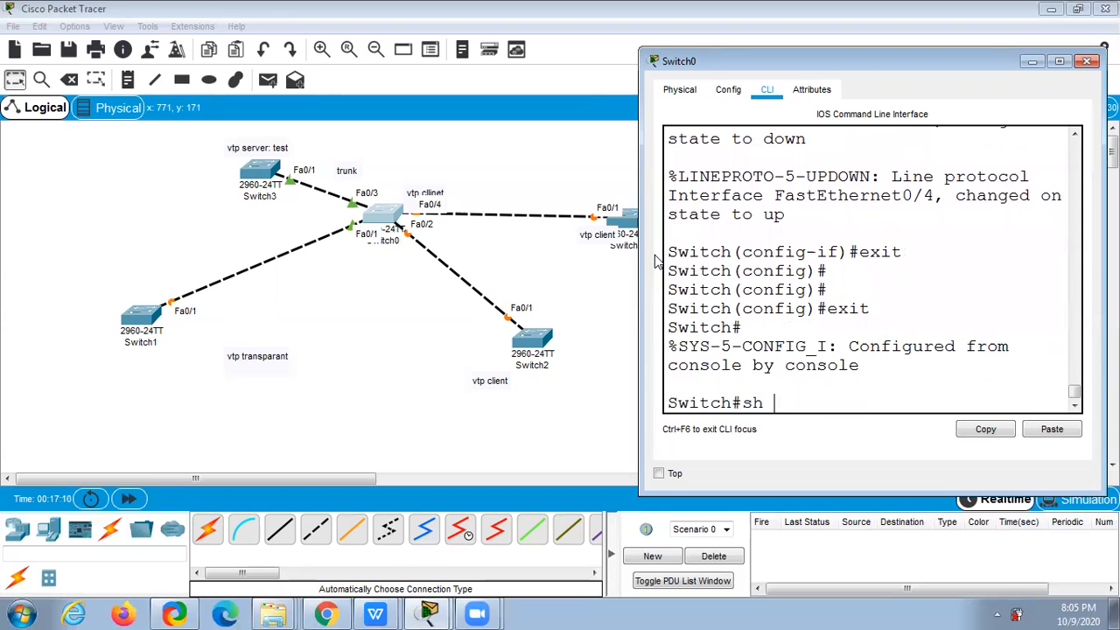
pyautogui.press('Return')
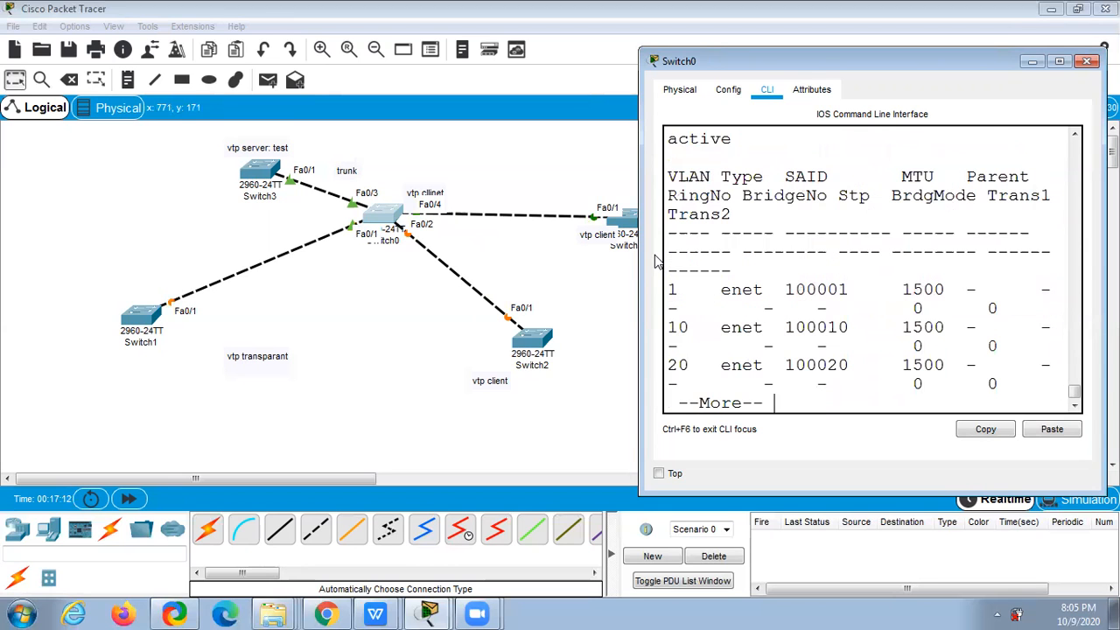
# Step: Enlarge Switch0's window, highlight the rows for VLANs 10, 20 and 30, restore its size and close it
pyautogui.click(1059, 60)
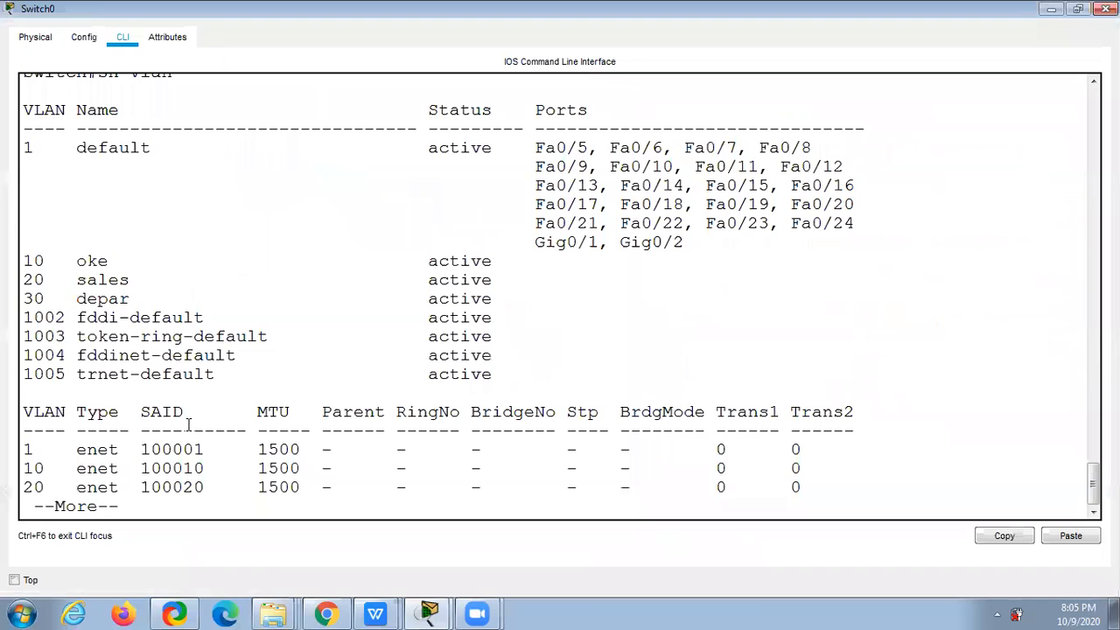
pyautogui.moveTo(77, 260); pyautogui.dragTo(503, 298)
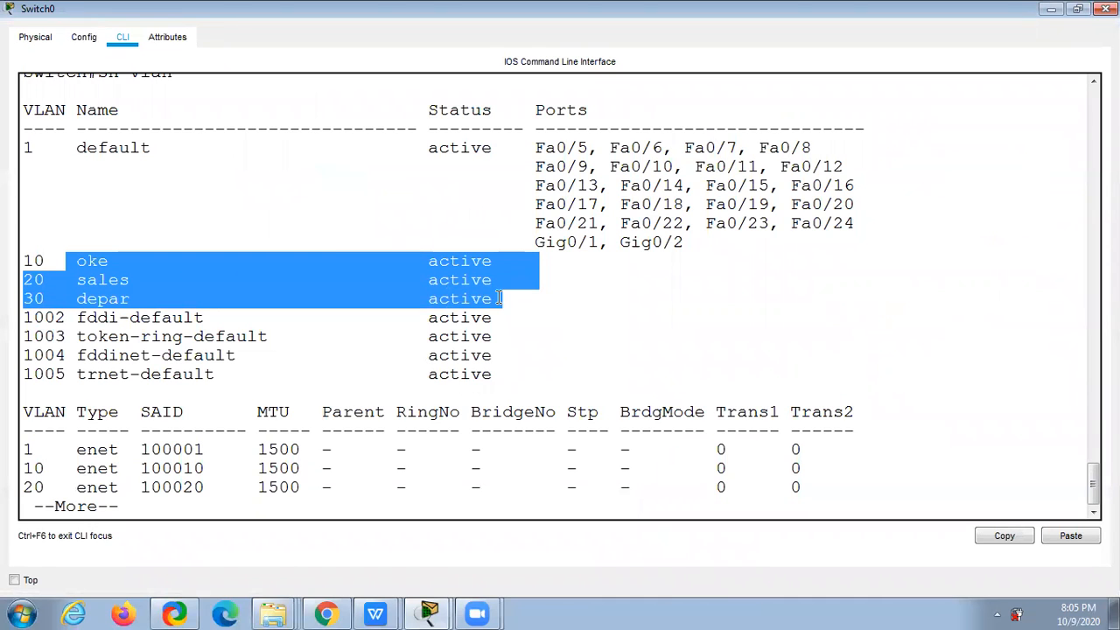
pyautogui.click(1077, 9)
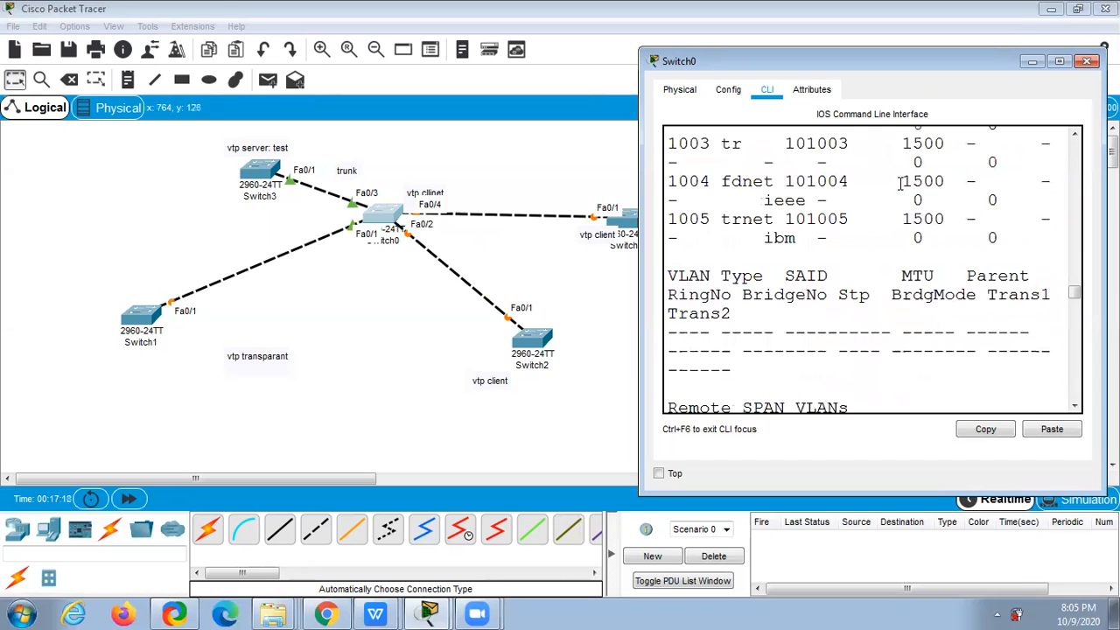
pyautogui.click(1087, 61)
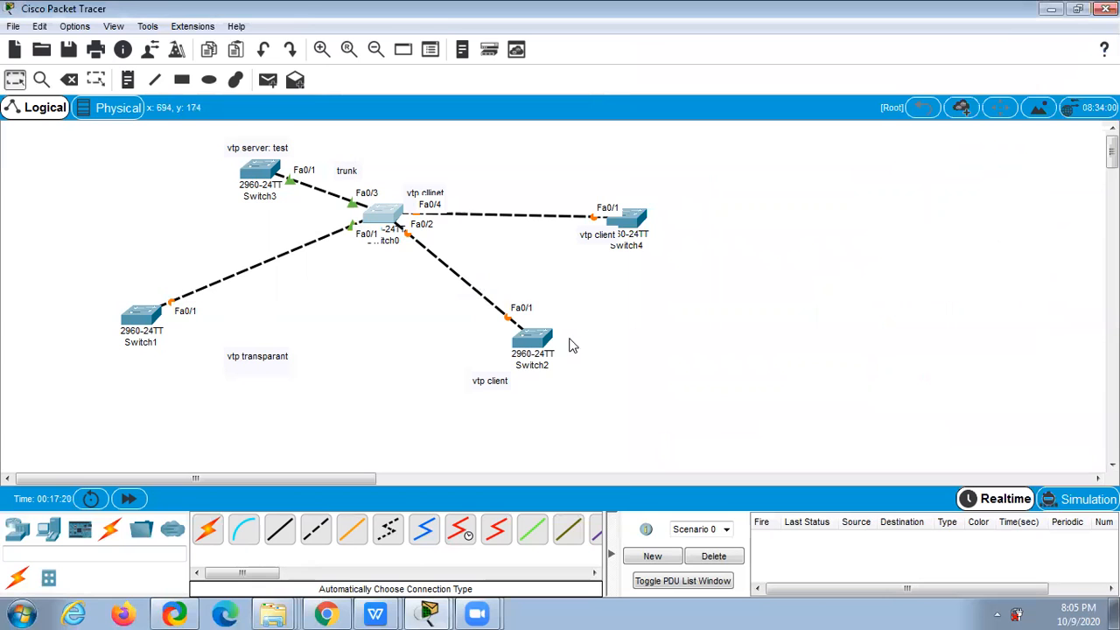
# Step: Open Switch4's command line beside the topology, finish the paused output and enter global configuration mode with config t
pyautogui.click(626, 218)
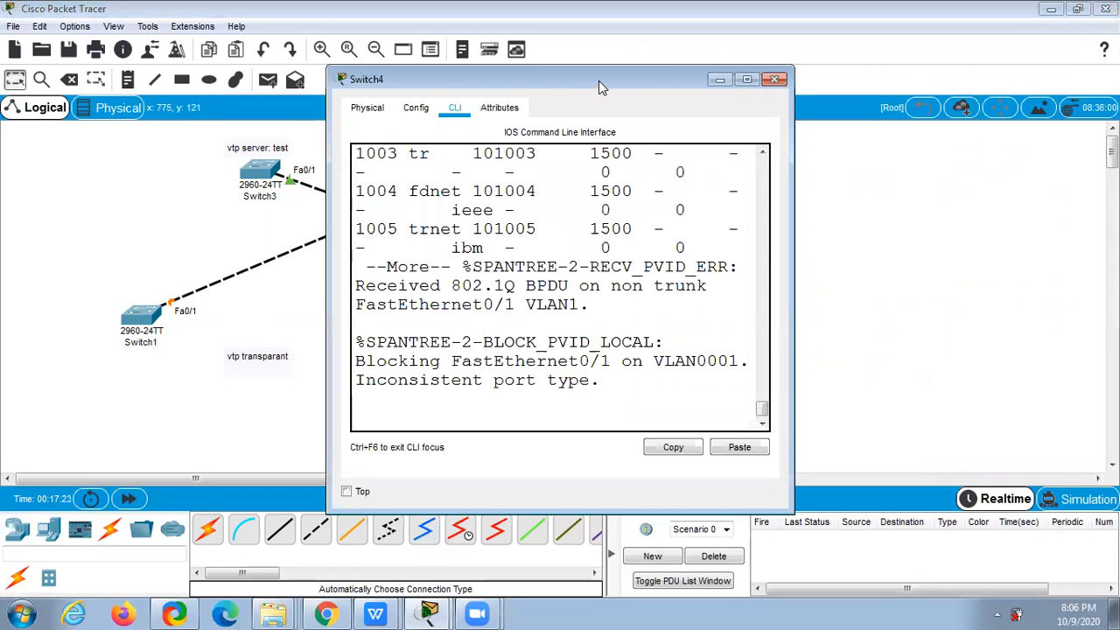
pyautogui.moveTo(598, 81); pyautogui.dragTo(875, 73)
pyautogui.press('space')
pyautogui.press('space')
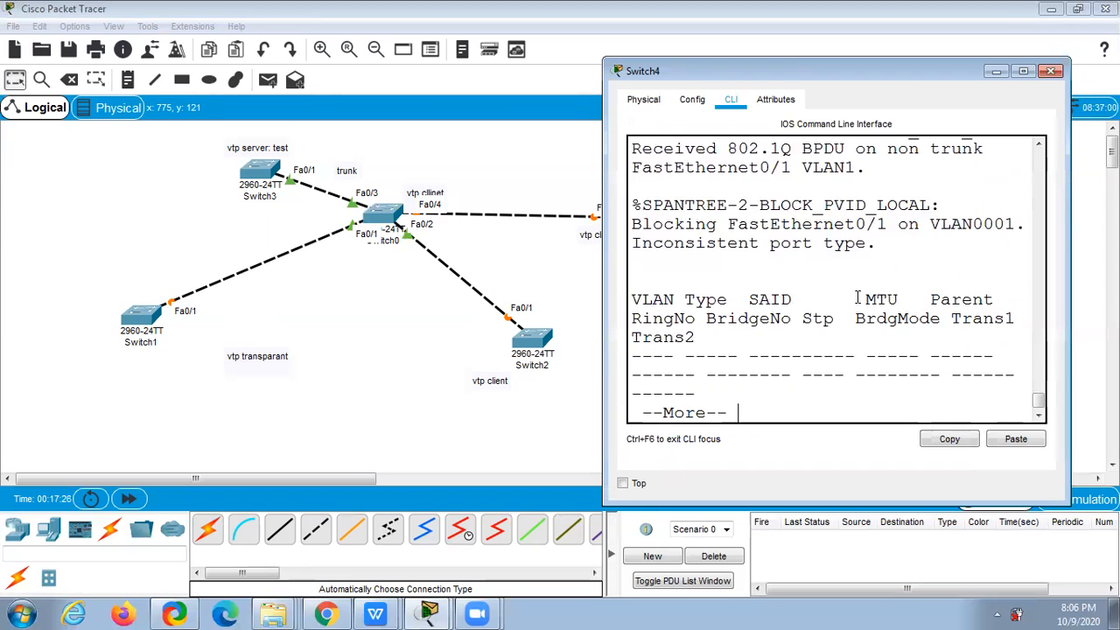
pyautogui.press('Return')
pyautogui.press('Return')
pyautogui.write('config t')
pyautogui.press('Return')
# Step: Open Switch4's interface fa0/1 for configuration, keeping the window clear of the topology
pyautogui.write('int')
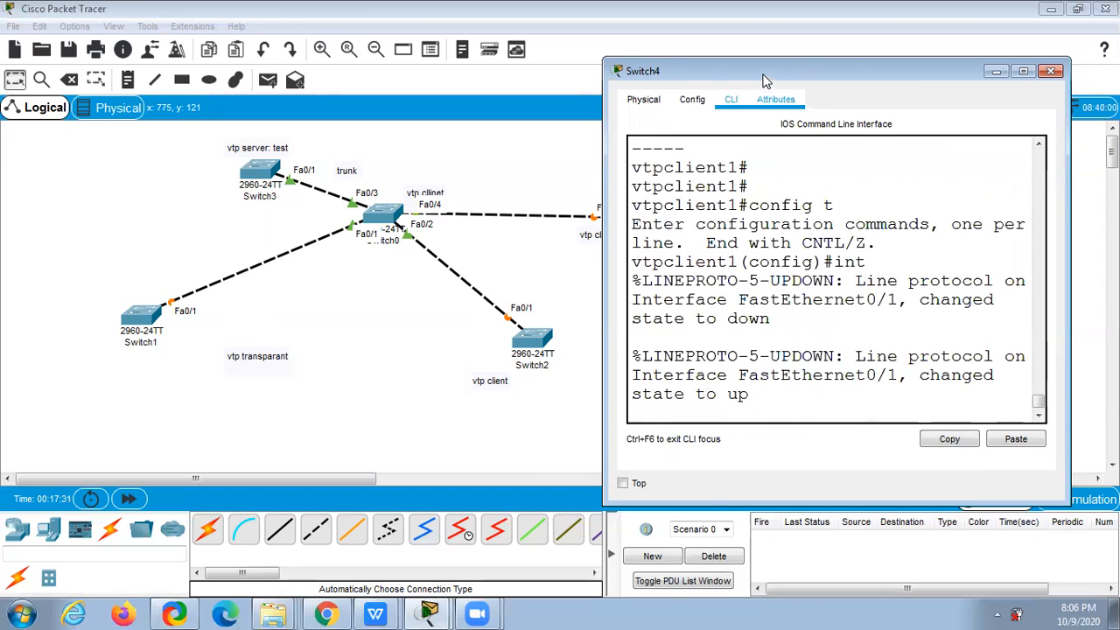
pyautogui.moveTo(853, 72); pyautogui.dragTo(965, 54)
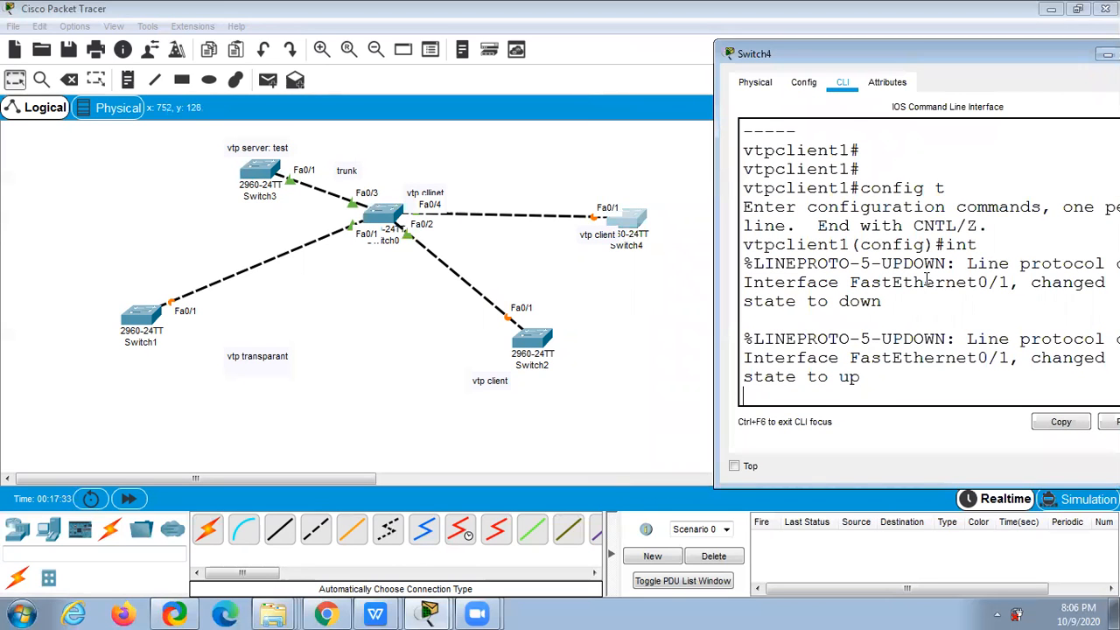
pyautogui.press('Return')
pyautogui.press('Return')
pyautogui.write('int fa0/1')
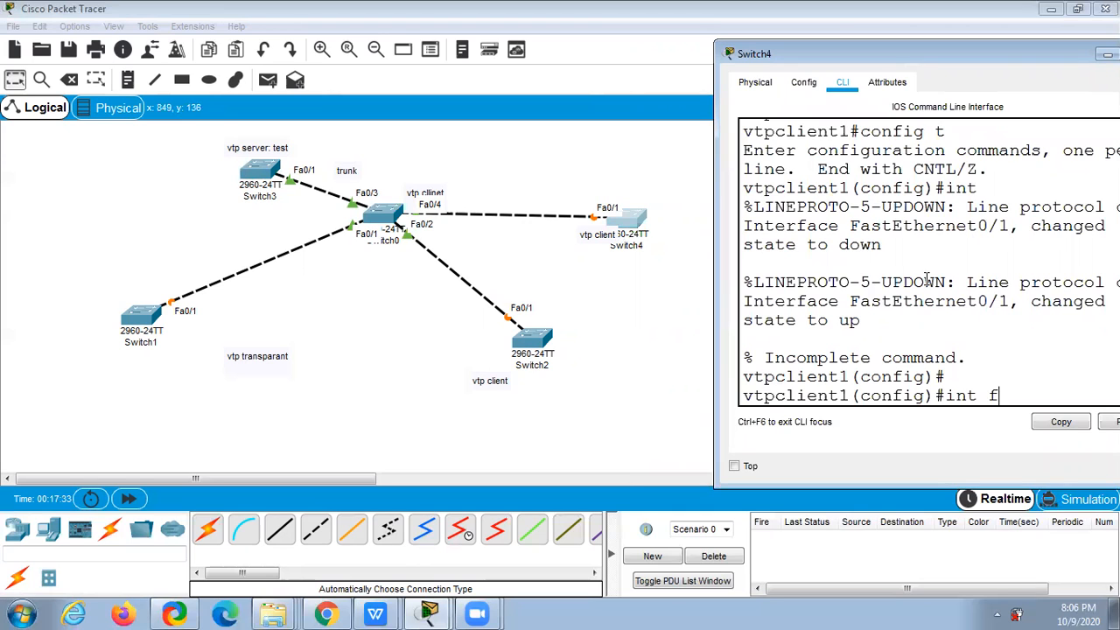
pyautogui.press('Return')
# Step: Set Switch4's fa0/1 interface to trunk mode with switchport mode trunk and close the switch's window
pyautogui.write('swi')
pyautogui.press('Tab')
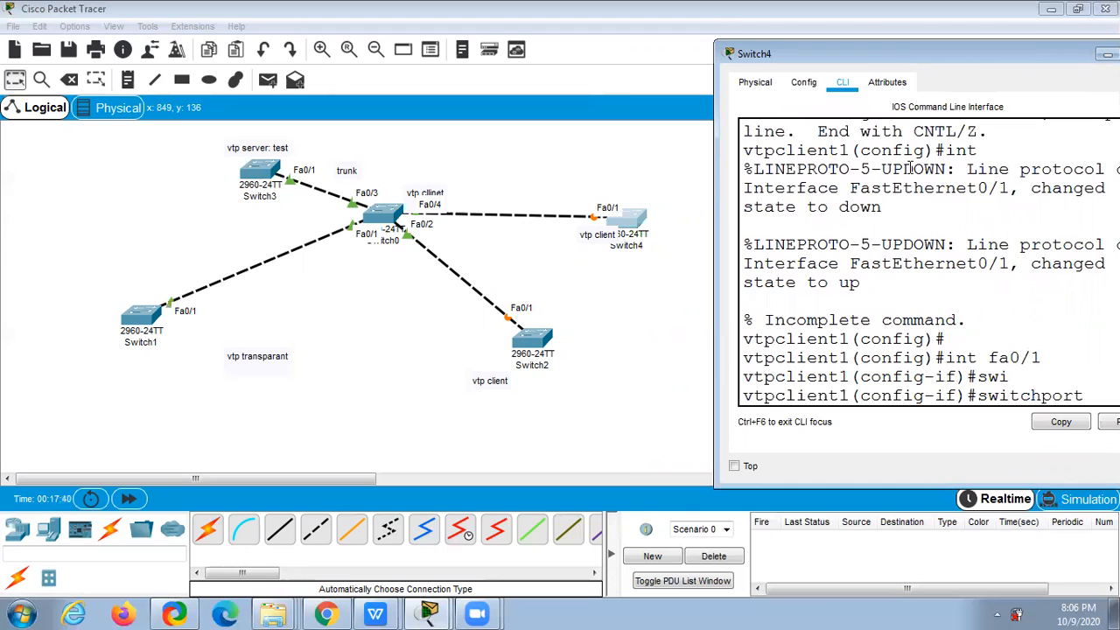
pyautogui.write('mode')
pyautogui.doubleClick(863, 52)
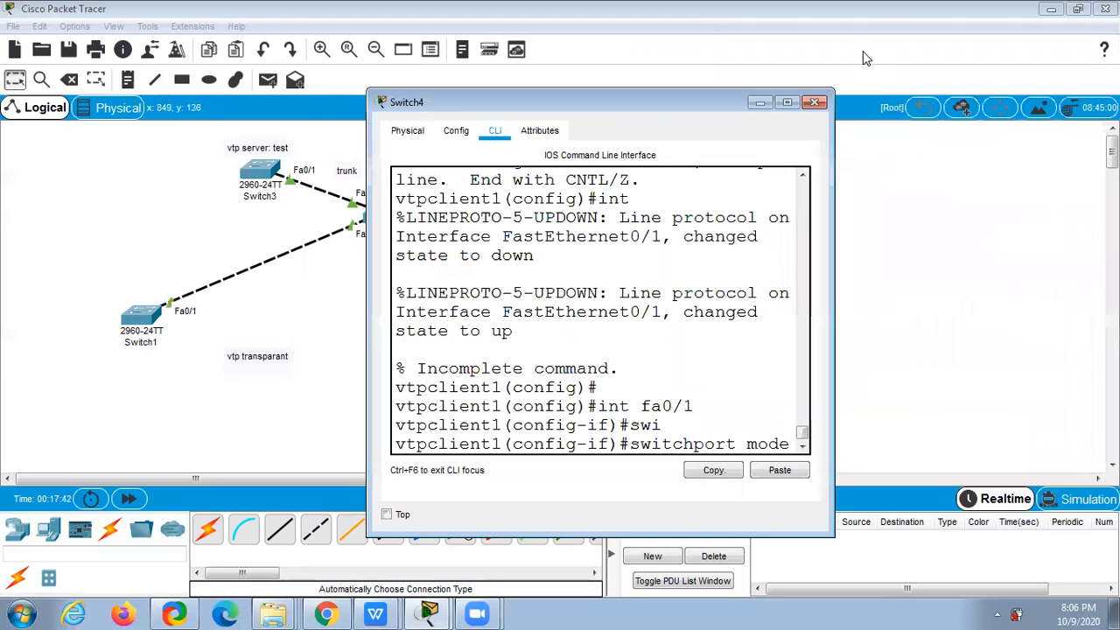
pyautogui.write('trunk')
pyautogui.press('Return')
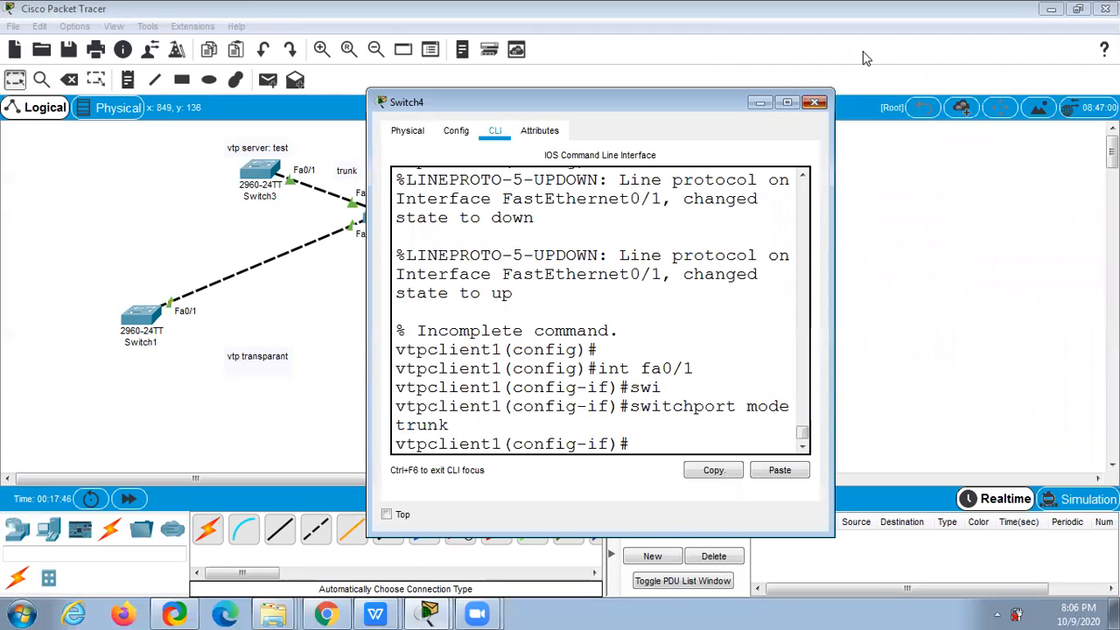
pyautogui.hotkey('alt', 'F4')
# Step: Open Switch2's command line beside the topology and open interface fa0/1 for configuration
pyautogui.click(536, 343)
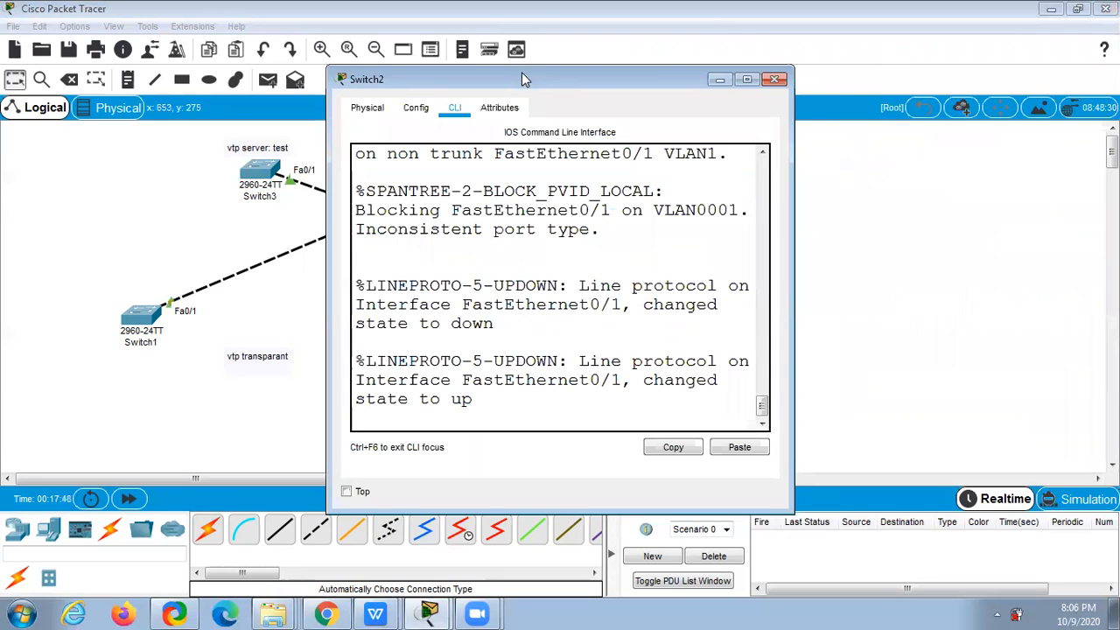
pyautogui.moveTo(521, 75); pyautogui.dragTo(868, 46)
pyautogui.press('Return')
pyautogui.press('Return')
pyautogui.press('Return')
pyautogui.write('int fa0/1')
pyautogui.press('Return')
# Step: Set Switch2's fa0/1 interface to trunk mode with switchport mode trunk
pyautogui.write('swit')
pyautogui.press('Tab')
pyautogui.write('mode t')
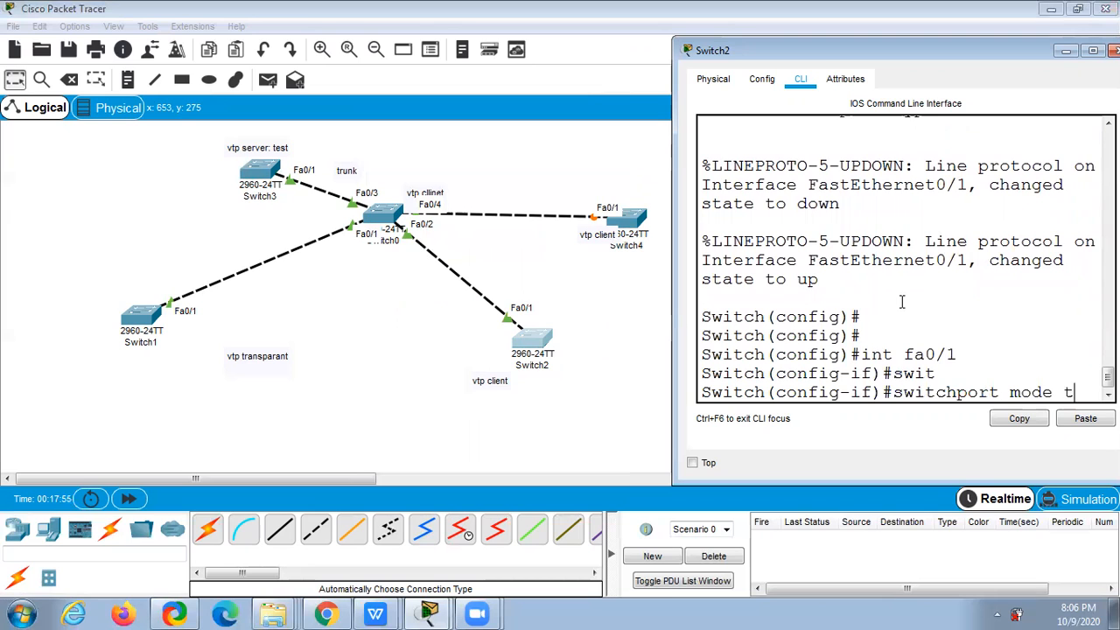
pyautogui.write('runk')
pyautogui.press('Return')
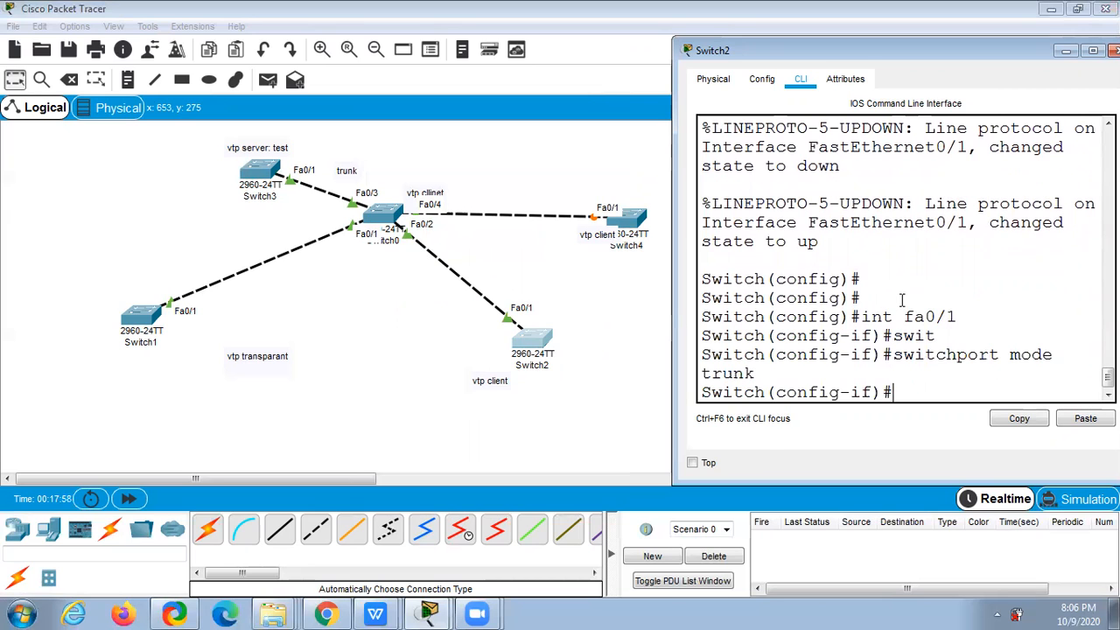
# Step: Close Switch2's window, place Switch1's command line beside the topology and open its interface fa0/1 for configuration
pyautogui.click(1112, 50)
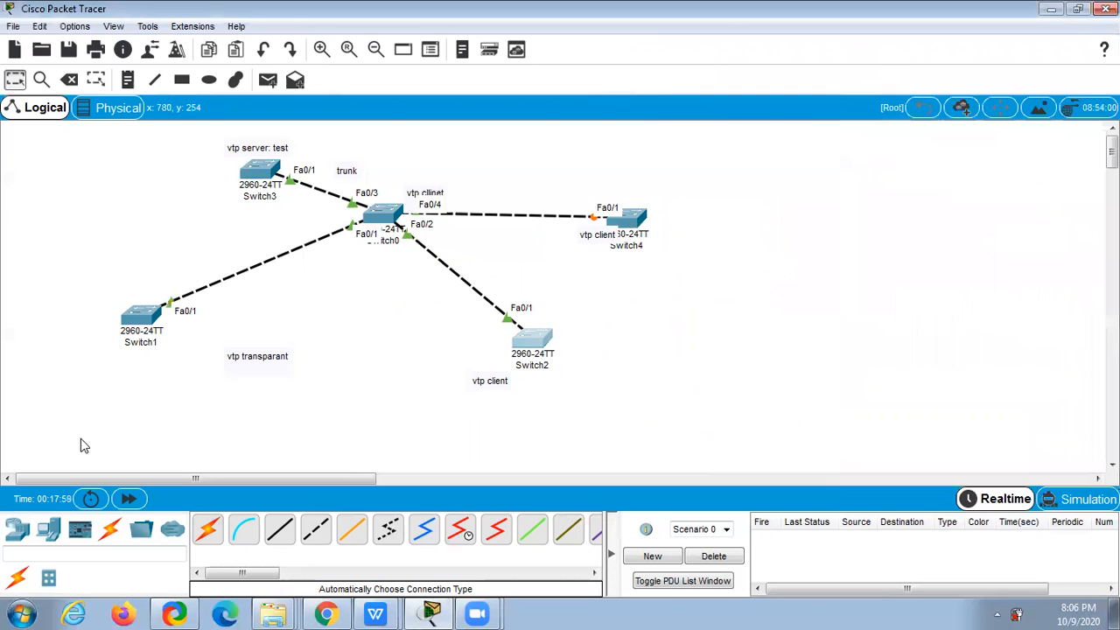
pyautogui.click(140, 317)
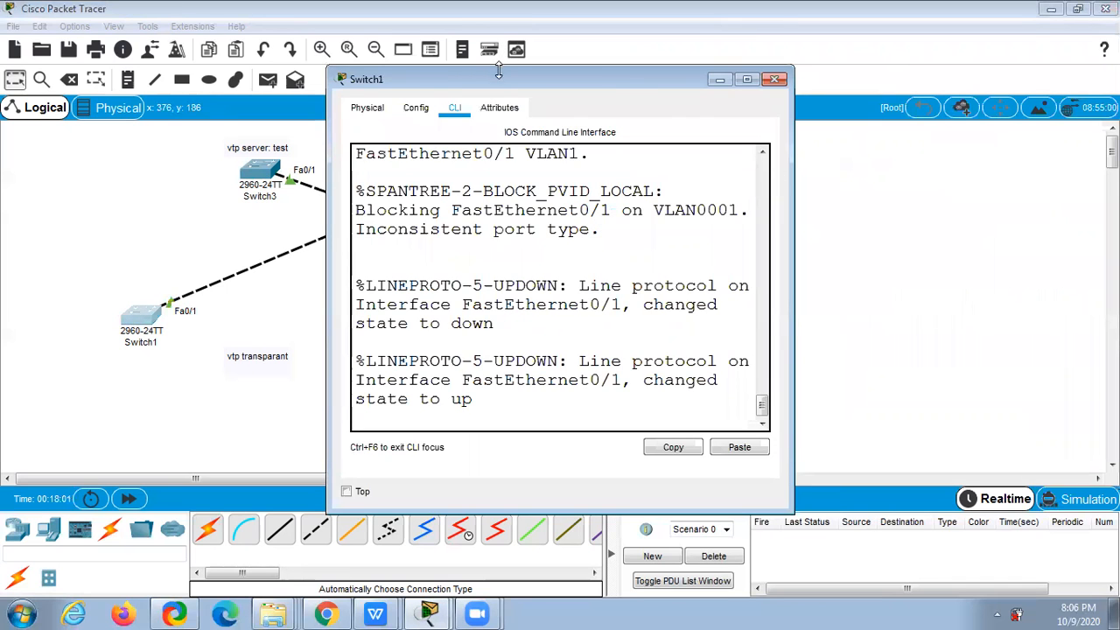
pyautogui.moveTo(490, 84); pyautogui.dragTo(800, 42)
pyautogui.press('Return')
pyautogui.press('Return')
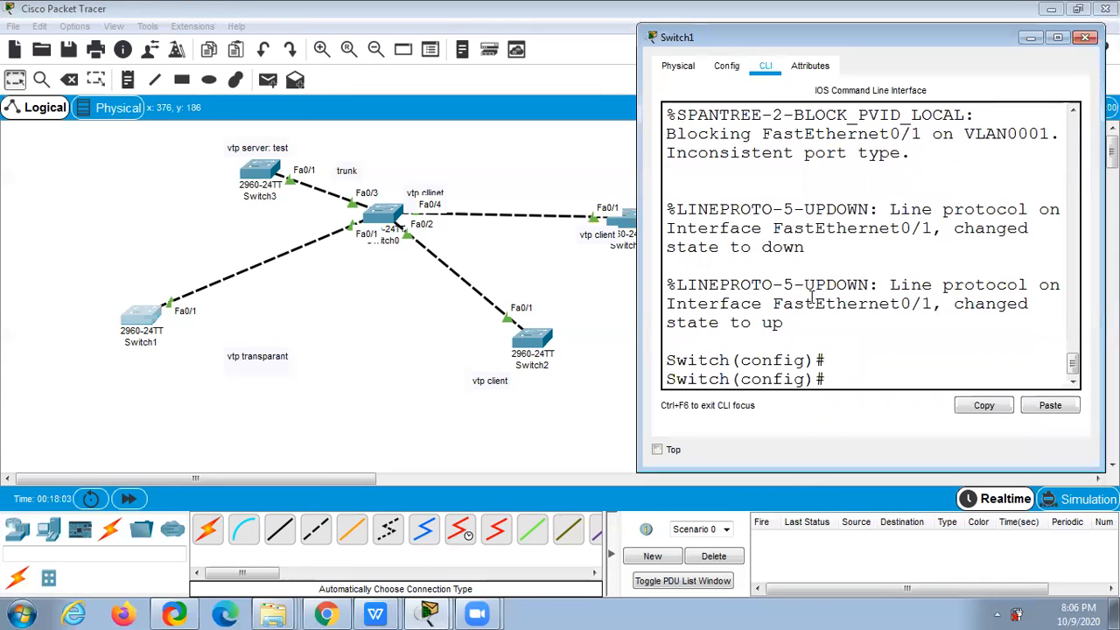
pyautogui.write('int fa0')
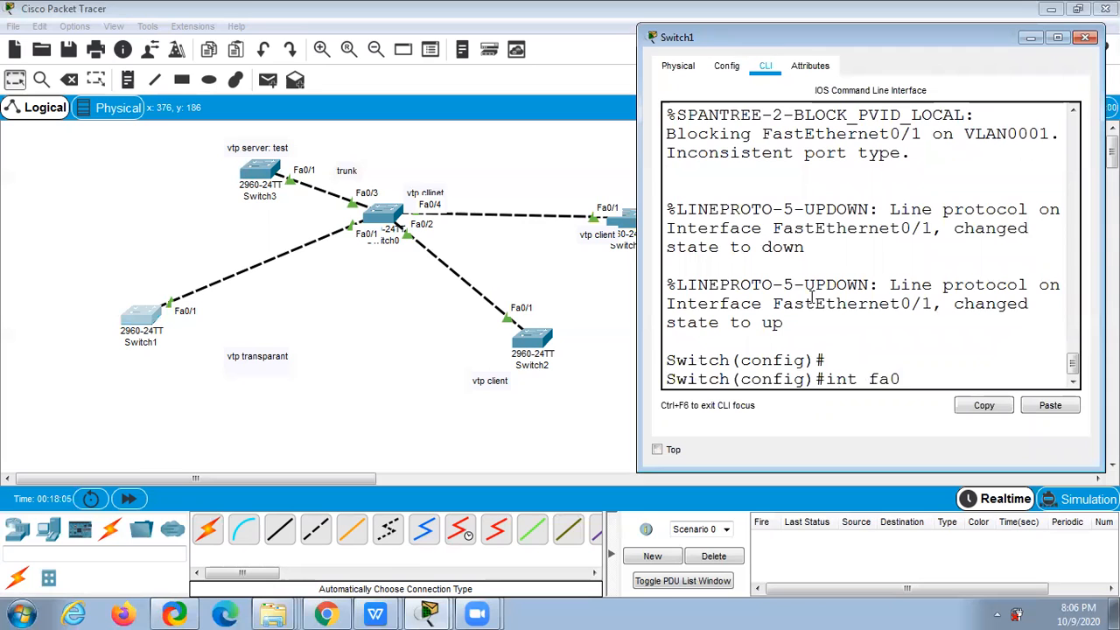
pyautogui.write('/1')
pyautogui.press('Return')
# Step: Set Switch1's fa0/1 interface to trunk mode with switchport mode trunk and close the switch's window
pyautogui.write('swit')
pyautogui.press('Tab')
pyautogui.write('mode trunk')
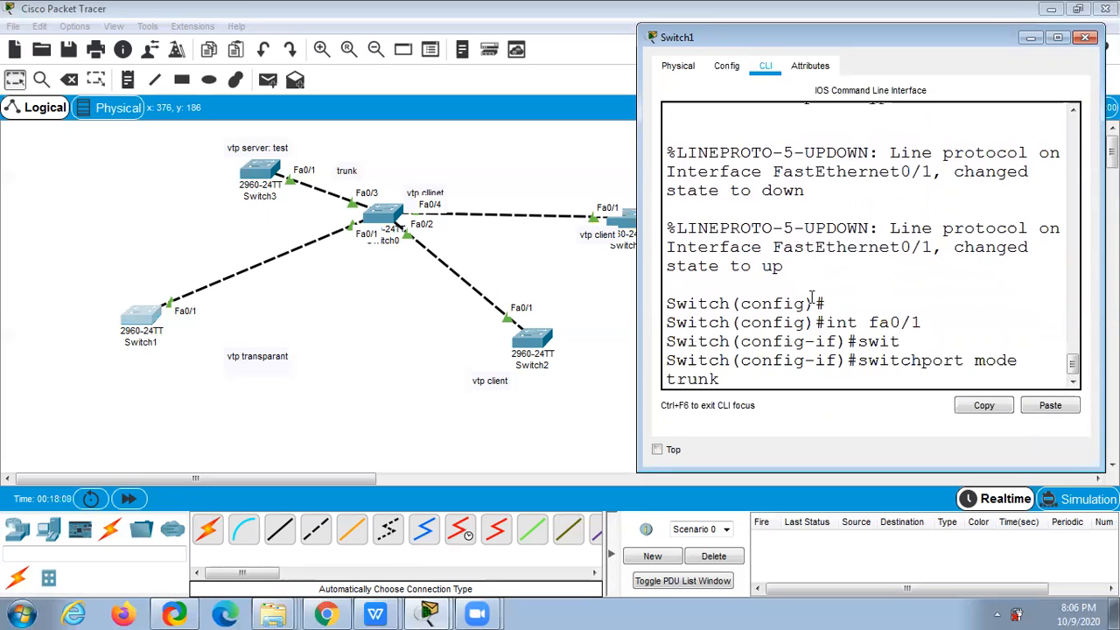
pyautogui.press('Return')
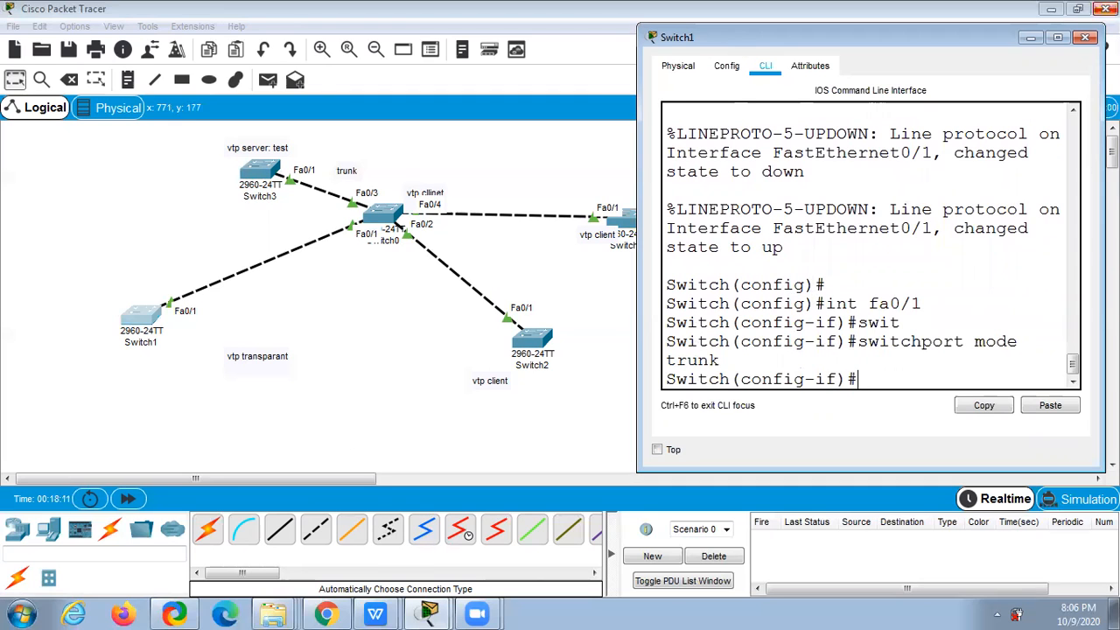
pyautogui.click(1085, 37)
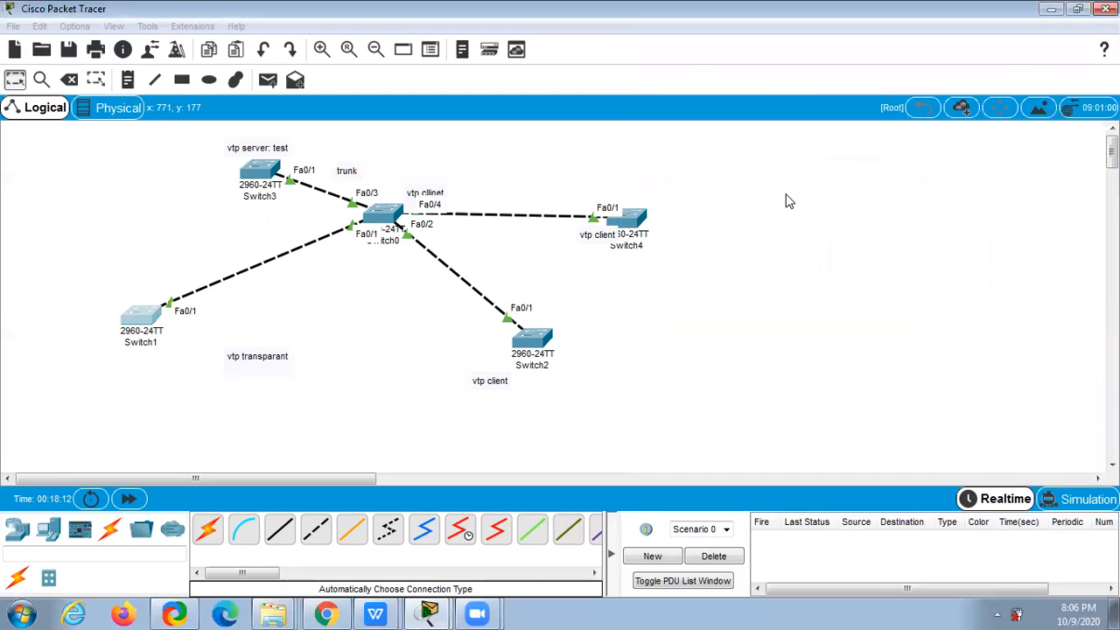
# Step: Open Switch4's command line beside the topology and exit its configuration modes to the privileged prompt
pyautogui.click(628, 223)
pyautogui.moveTo(573, 90); pyautogui.dragTo(805, 34)
pyautogui.click(819, 269)
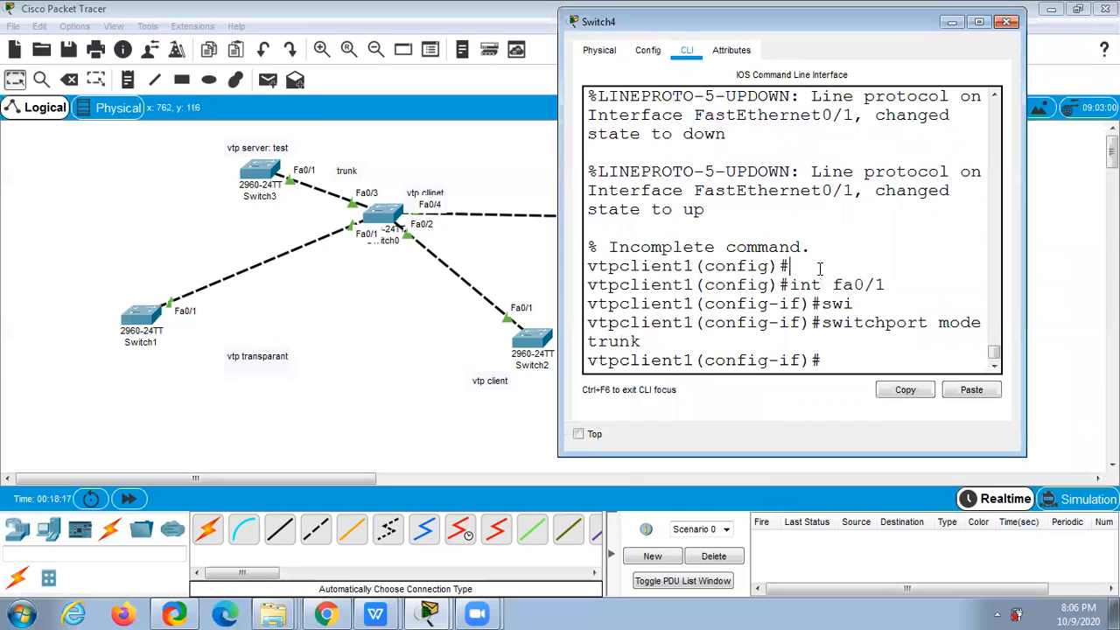
pyautogui.write('exit')
pyautogui.press('Return')
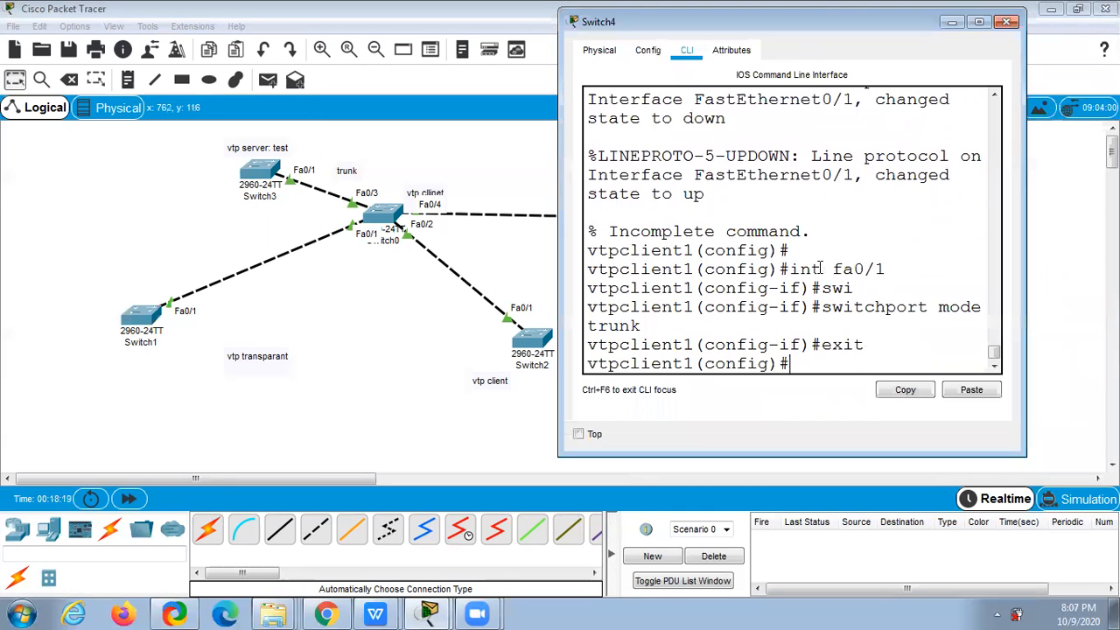
pyautogui.write('exit')
pyautogui.press('Return')
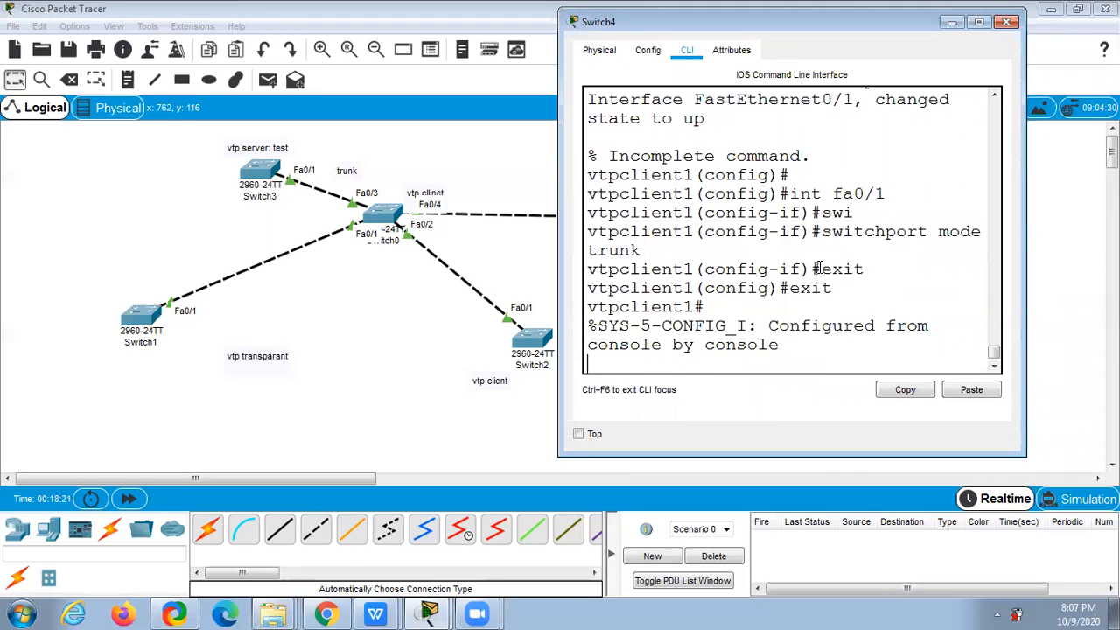
# Step: Display Switch4's VLAN table with show vlan
pyautogui.write('show vtp')
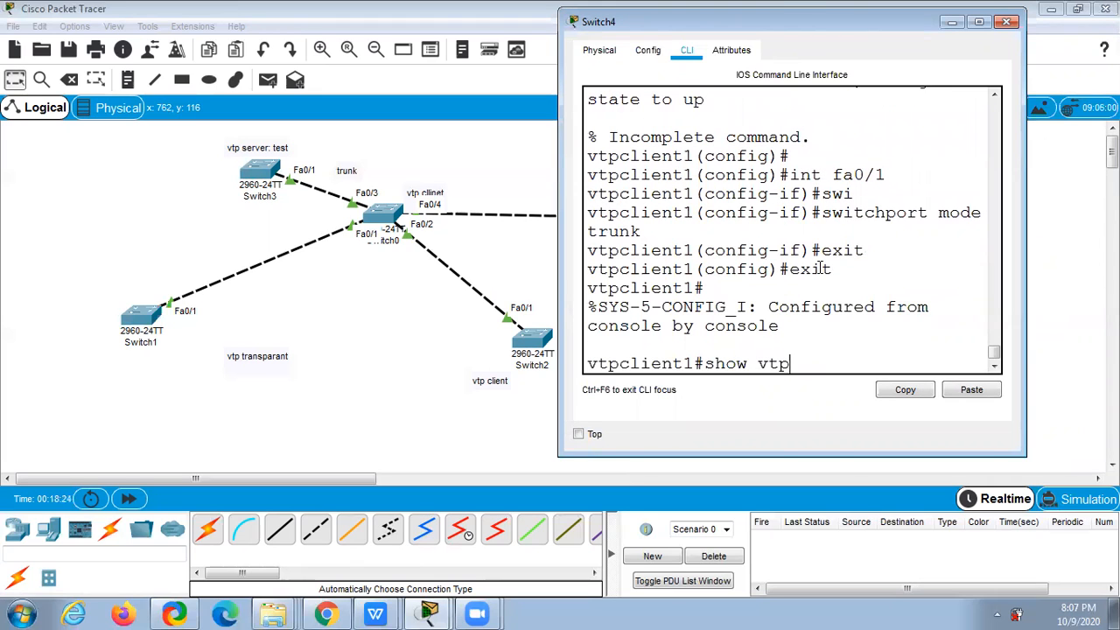
pyautogui.write(' statu')
pyautogui.press('BackSpace')
pyautogui.press('BackSpace')
pyautogui.press('BackSpace')
pyautogui.press('BackSpace')
pyautogui.press('BackSpace')
pyautogui.press('BackSpace')
pyautogui.press('BackSpace')
pyautogui.press('BackSpace')
pyautogui.write('lan')
pyautogui.press('Return')
# Step: Maximize Switch4's window, highlight the rows of VLANs 10, 20 and 30 for checking, and close the window
pyautogui.click(979, 21)
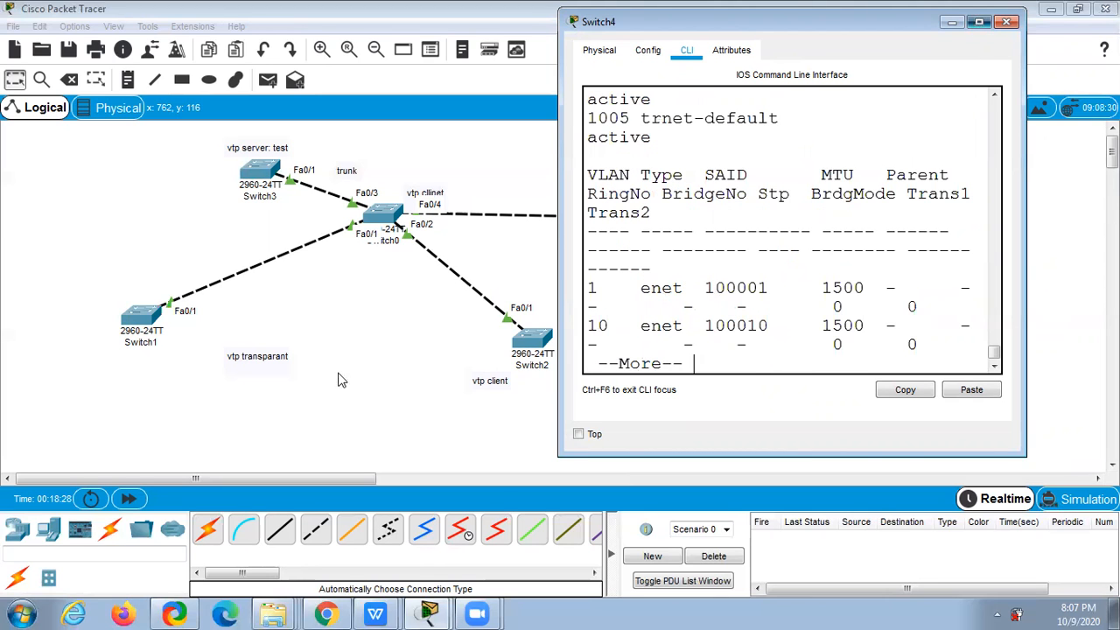
pyautogui.moveTo(53, 287); pyautogui.dragTo(421, 321)
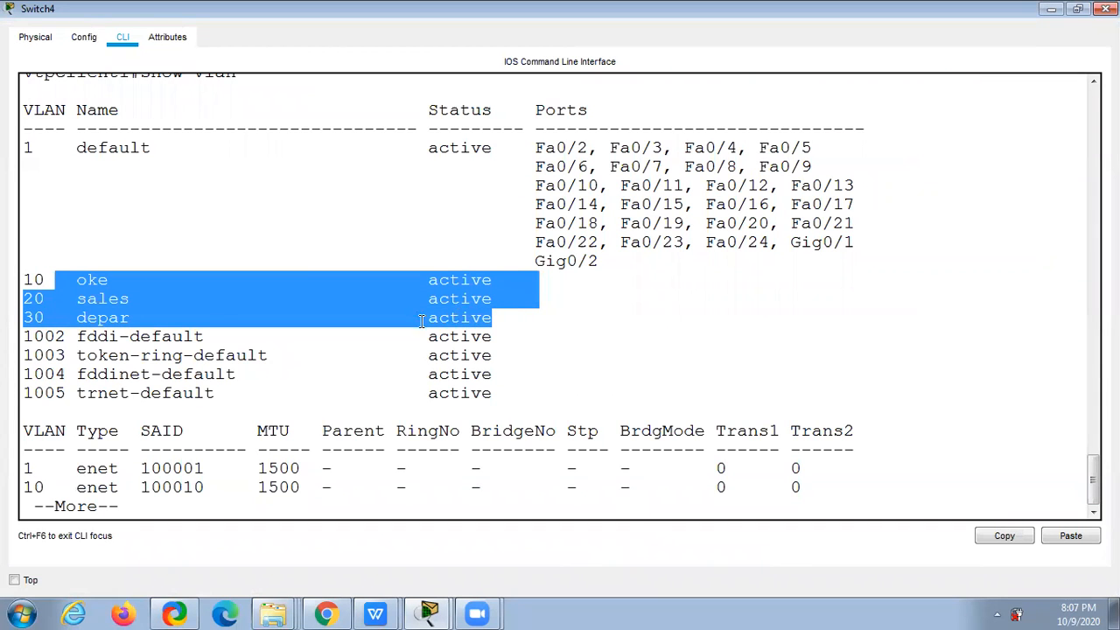
pyautogui.click(393, 560)
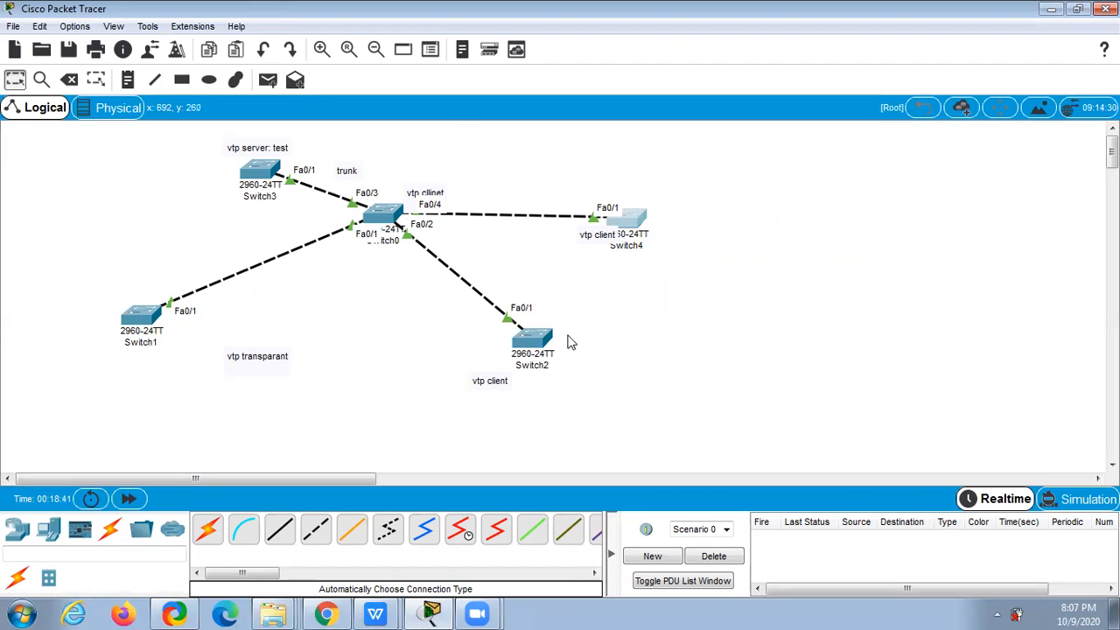
# Step: Open Switch2's command line and exit its configuration modes to the privileged prompt
pyautogui.click(532, 338)
pyautogui.press('Return')
pyautogui.press('Return')
pyautogui.press('Return')
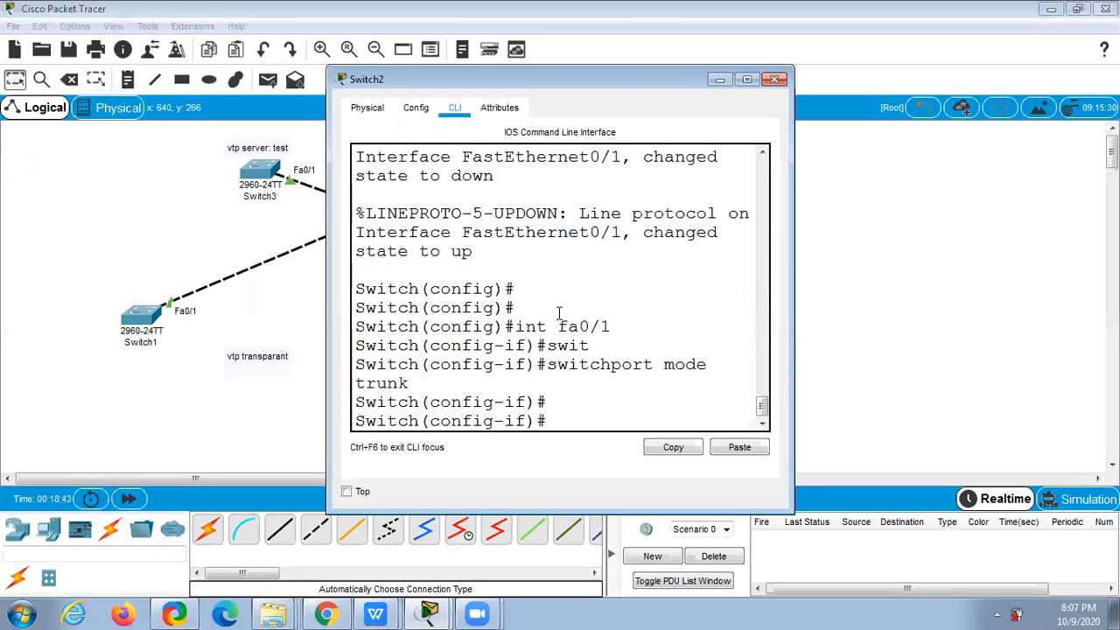
pyautogui.write('exit')
pyautogui.press('Return')
pyautogui.press('Return')
pyautogui.write('exit')
pyautogui.press('Return')
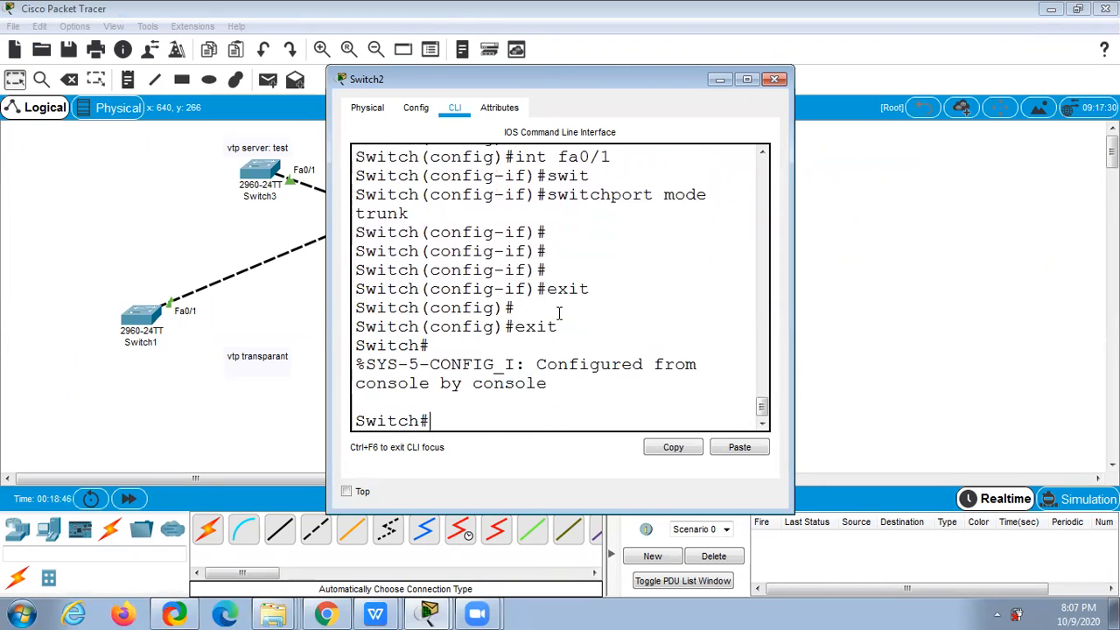
# Step: Display Switch2's VLAN table with sh vlan in a maximized window, highlight VLANs 10, 20 and 30, and close the window
pyautogui.write('sh vlan')
pyautogui.press('Return')
pyautogui.press('space')
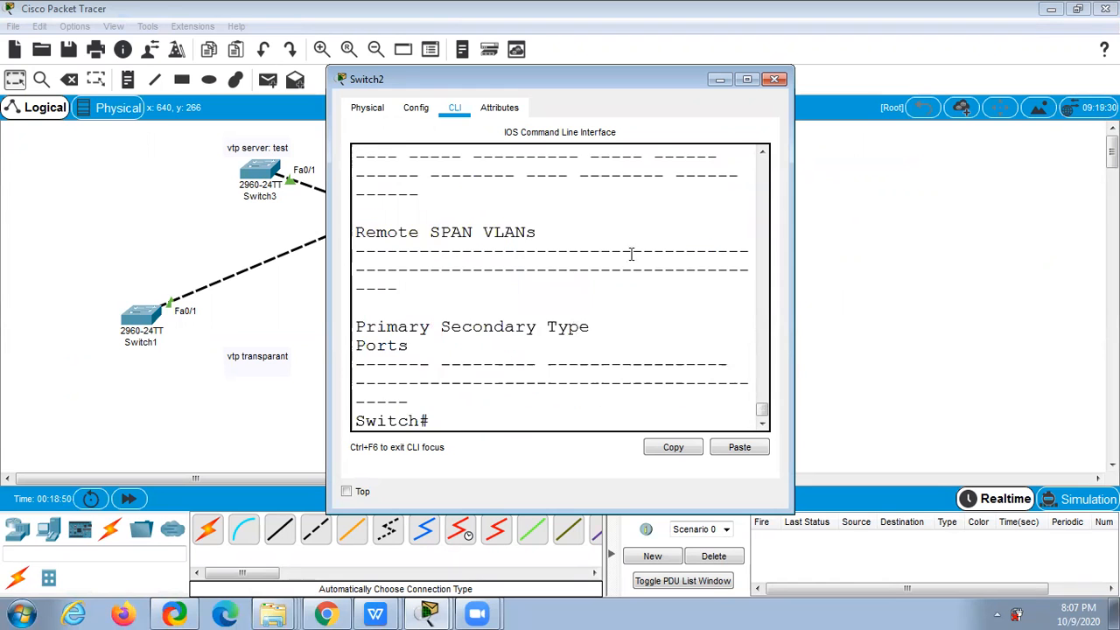
pyautogui.click(744, 81)
pyautogui.scroll(3, 157, 312)
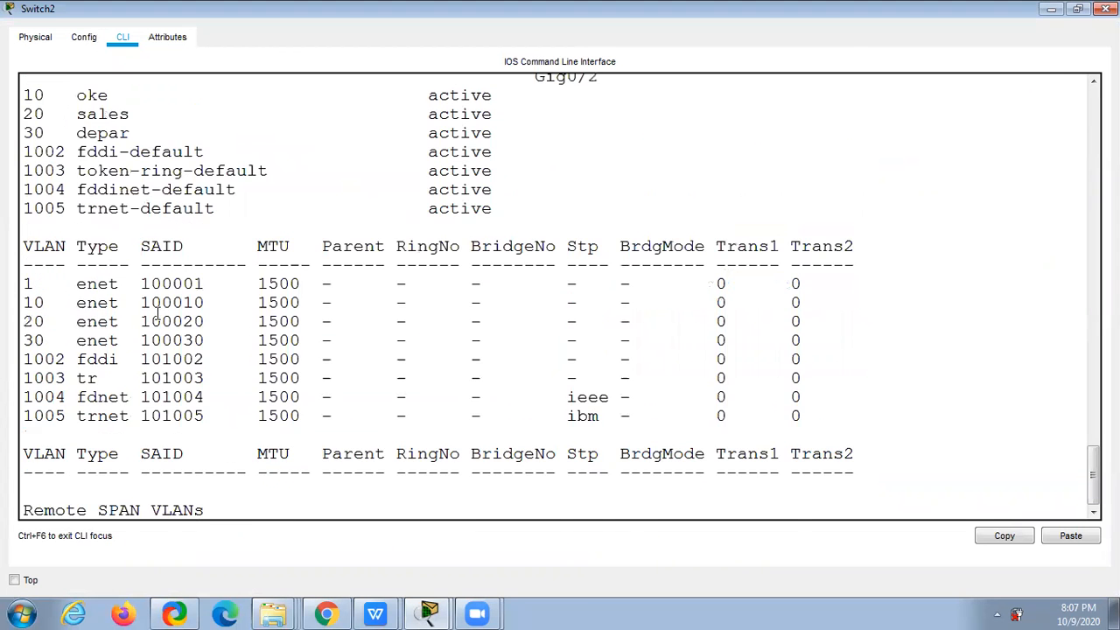
pyautogui.moveTo(33, 292); pyautogui.dragTo(173, 330)
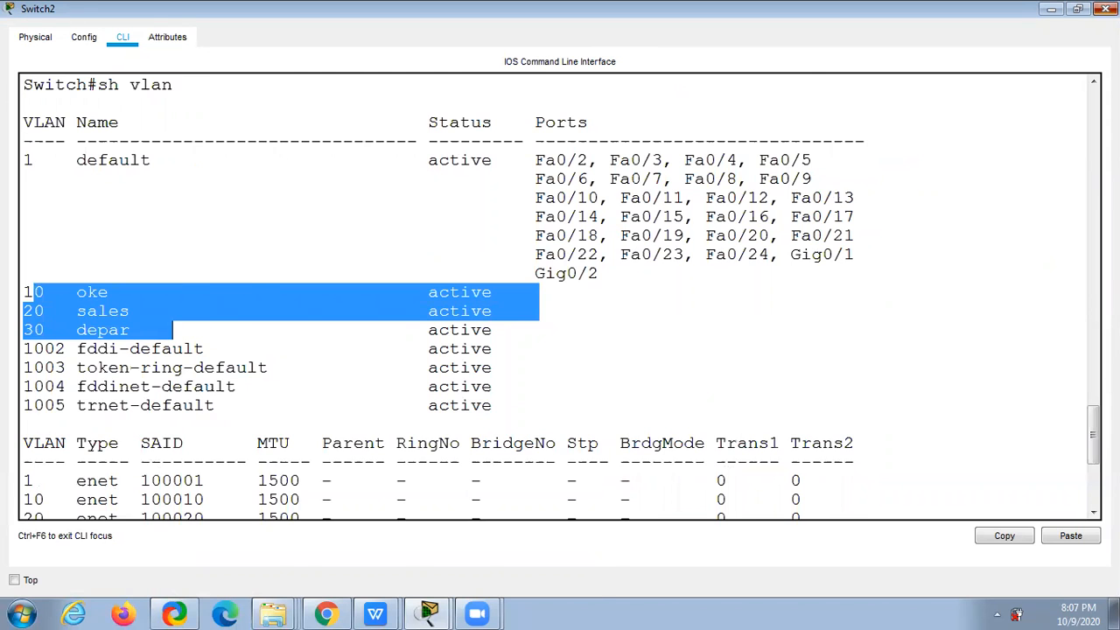
pyautogui.click(1106, 9)
# Step: Open Switch1's command line and exit its configuration modes to the privileged prompt
pyautogui.click(140, 315)
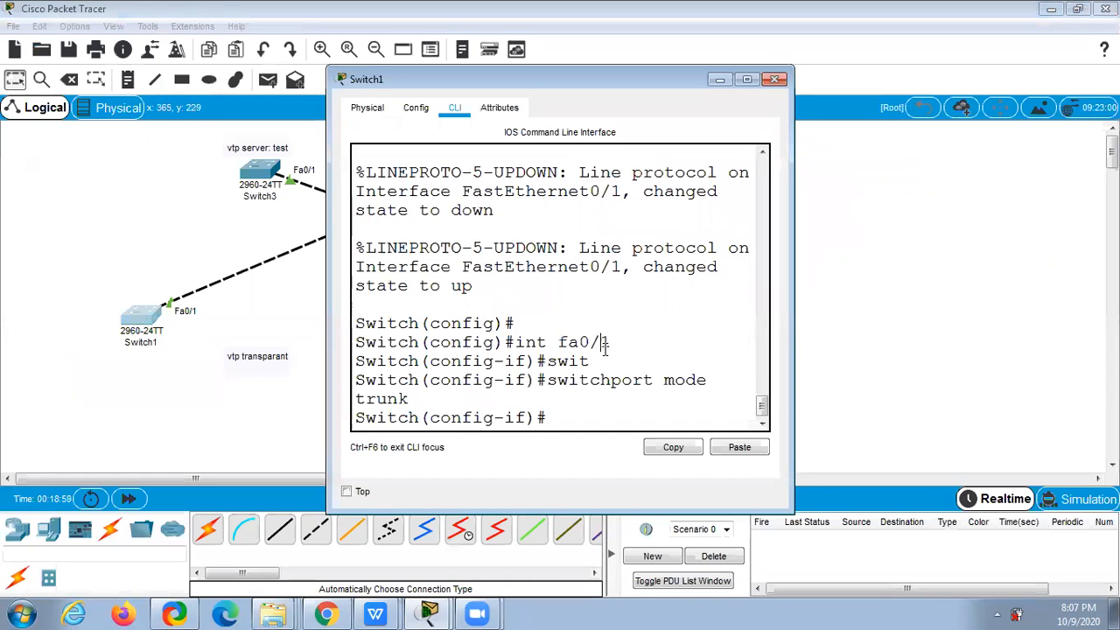
pyautogui.write('exit')
pyautogui.press('Return')
pyautogui.press('Return')
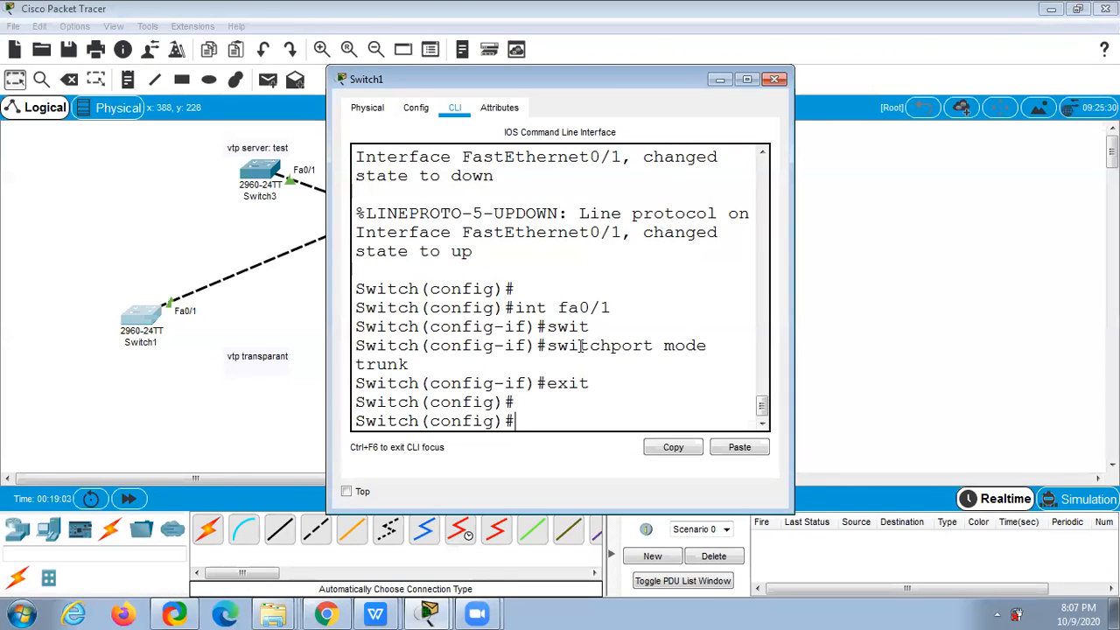
pyautogui.write('exit')
pyautogui.press('Return')
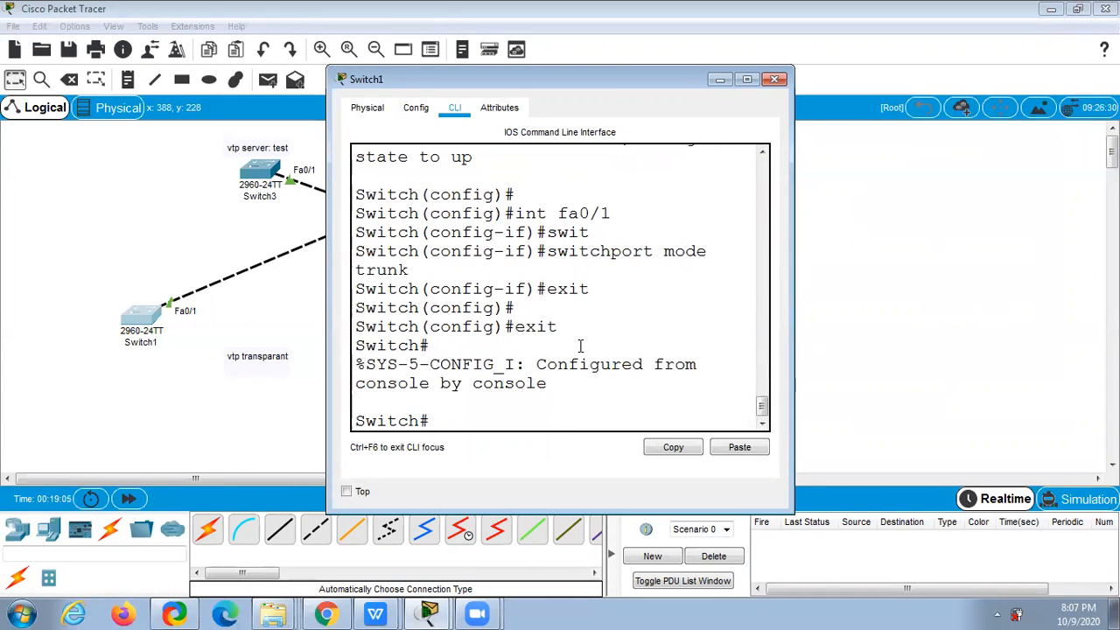
# Step: Display transparent Switch1's VLAN table with show vlan in a maximized window, highlight the default VLAN's entry, and close the window
pyautogui.write('show vlan')
pyautogui.press('Return')
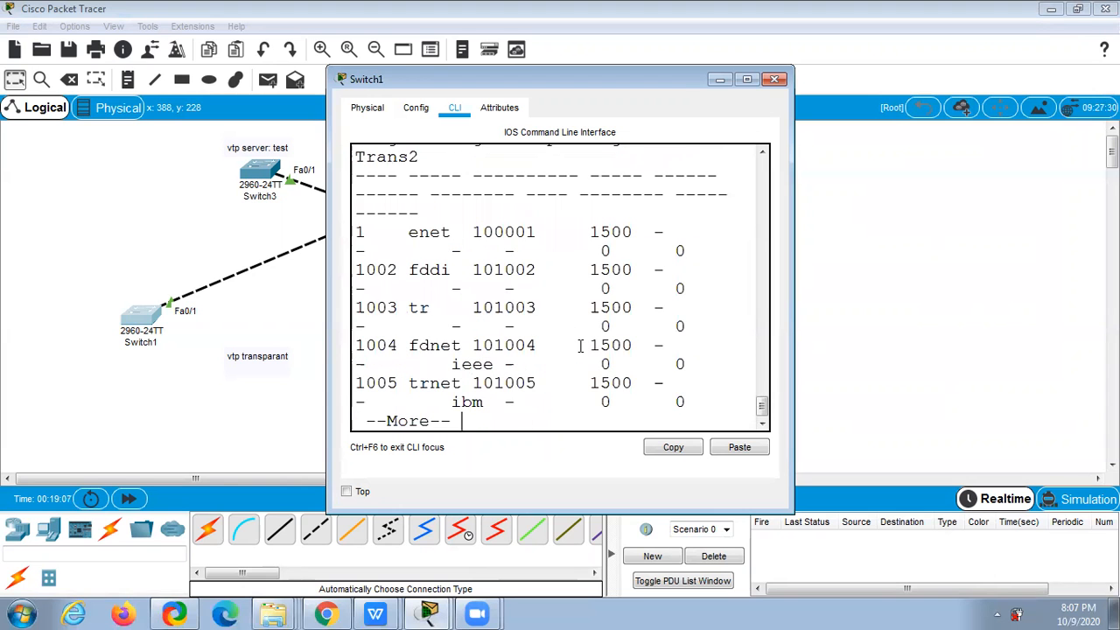
pyautogui.click(746, 81)
pyautogui.moveTo(291, 296); pyautogui.dragTo(591, 409)
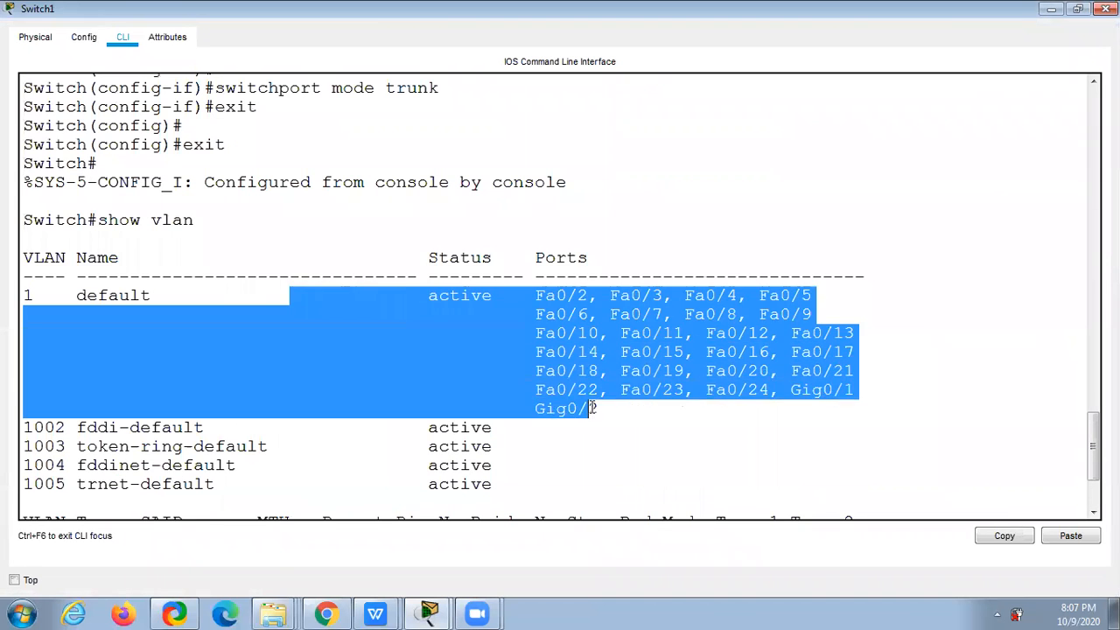
pyautogui.click(1104, 8)
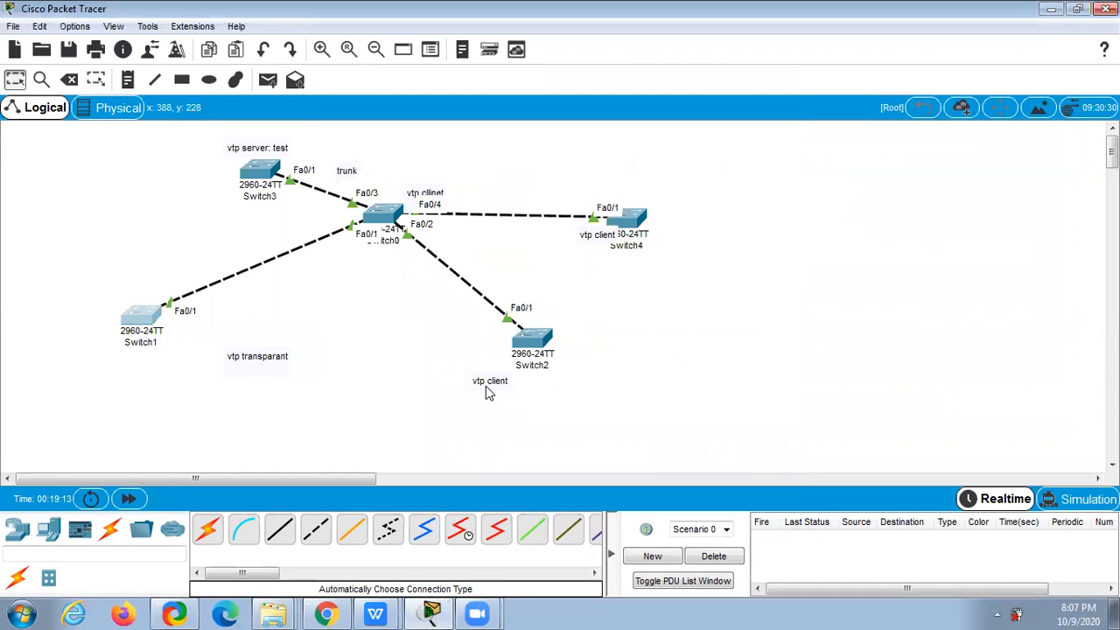
# Step: Open an empty Notepad document and move its window off the upper part of the switch topology
pyautogui.press('super+r')
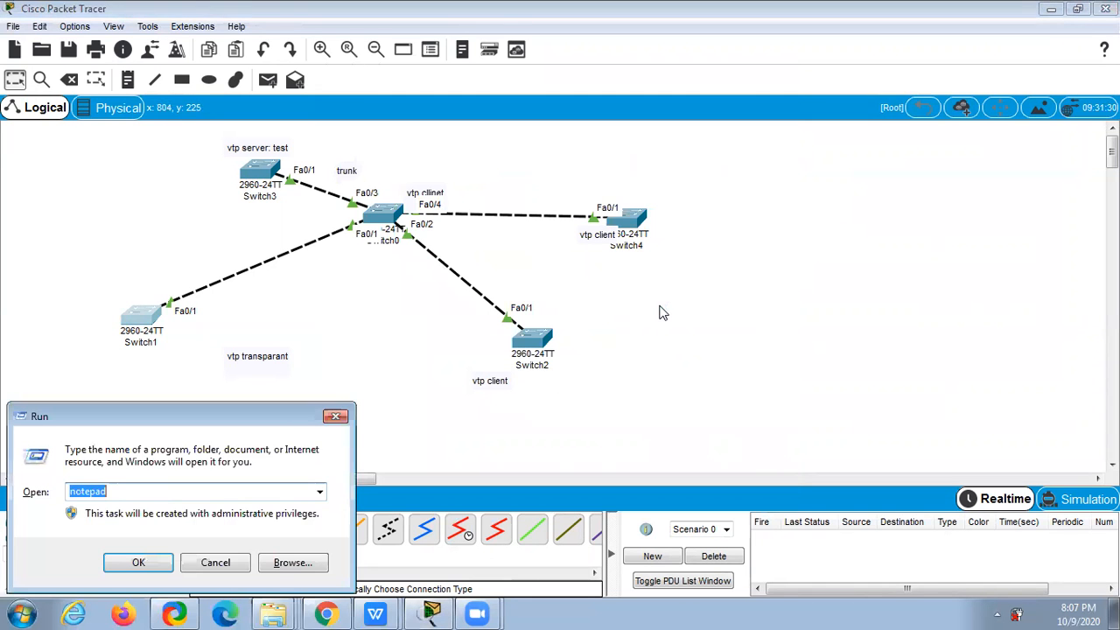
pyautogui.press('Return')
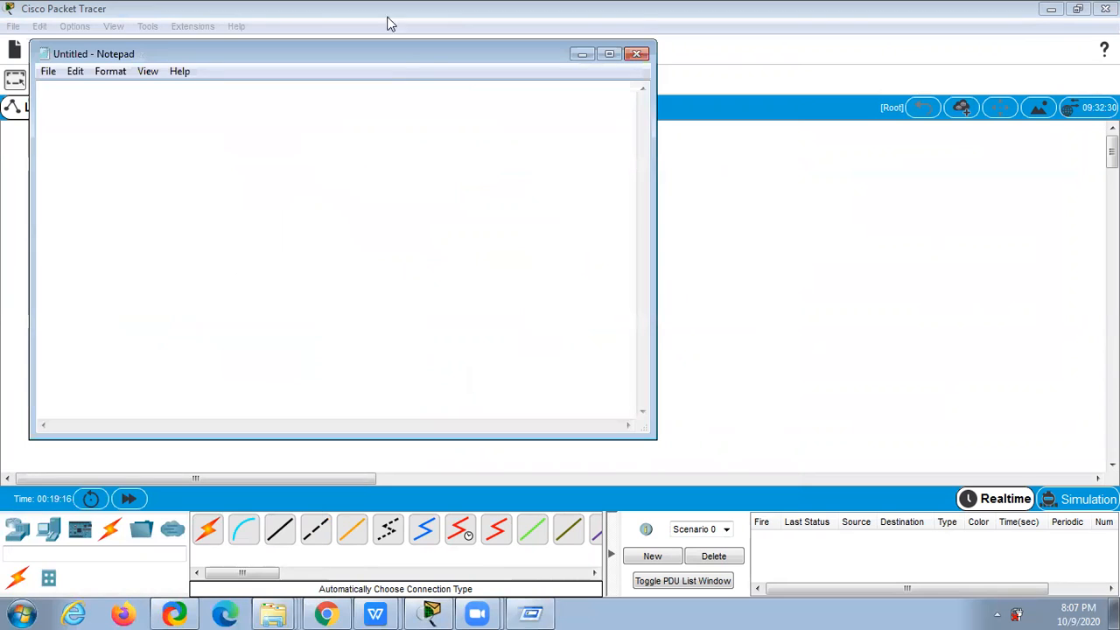
pyautogui.moveTo(408, 58); pyautogui.dragTo(790, 341)
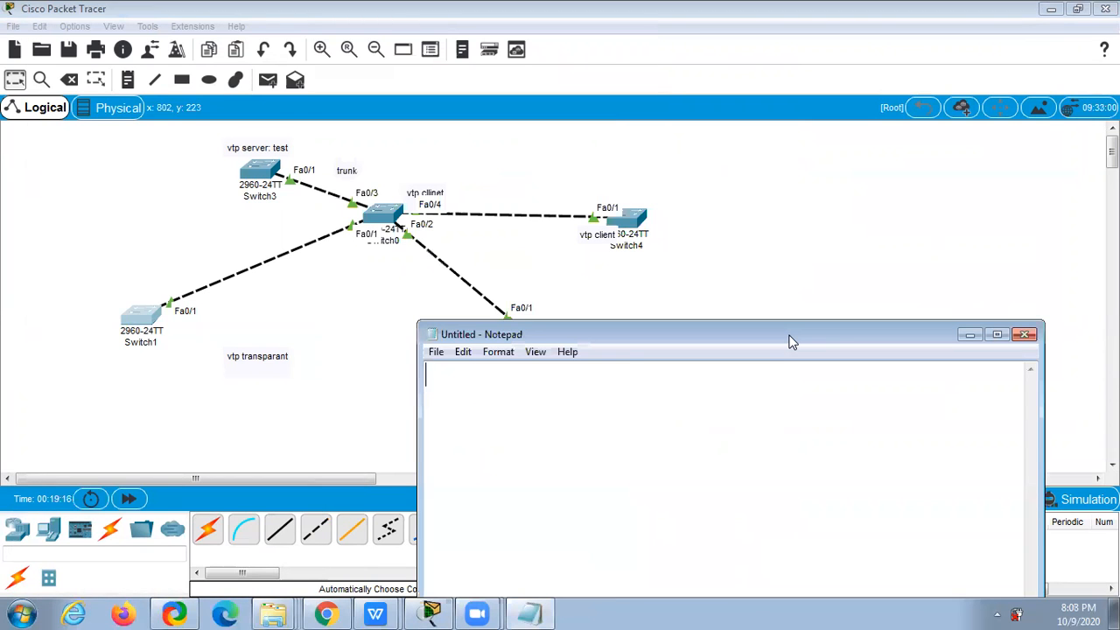
# Step: Try to create VLAN 10 from global configuration mode in the maximized Switch4 CLI and highlight the switch's response
pyautogui.click(635, 217)
pyautogui.click(747, 79)
pyautogui.press('space')
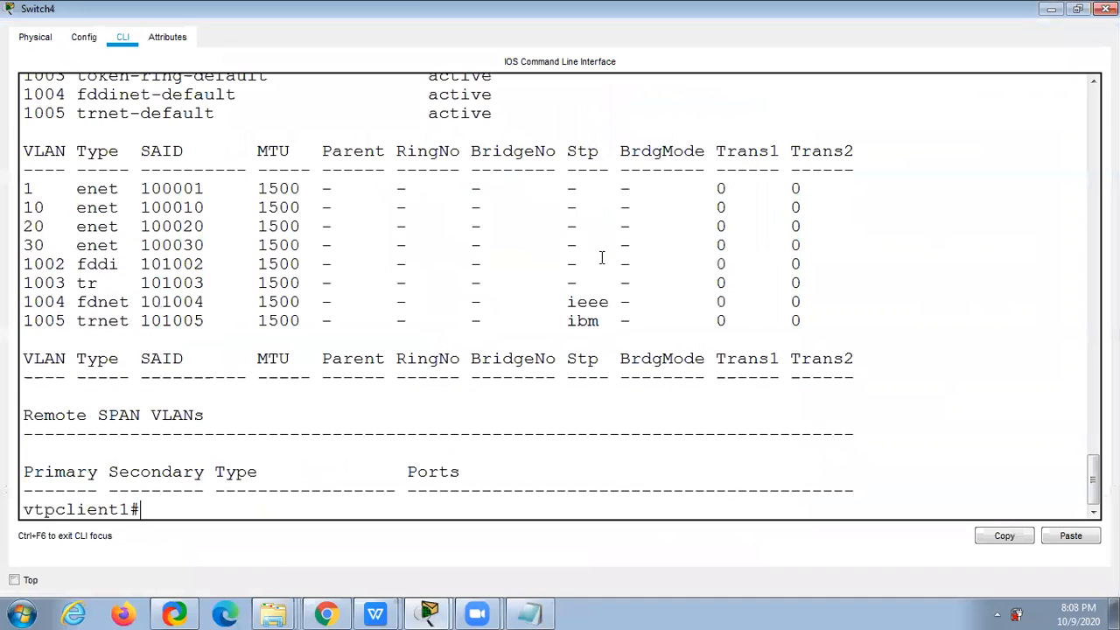
pyautogui.write('config t')
pyautogui.press('Return')
pyautogui.write('vlan')
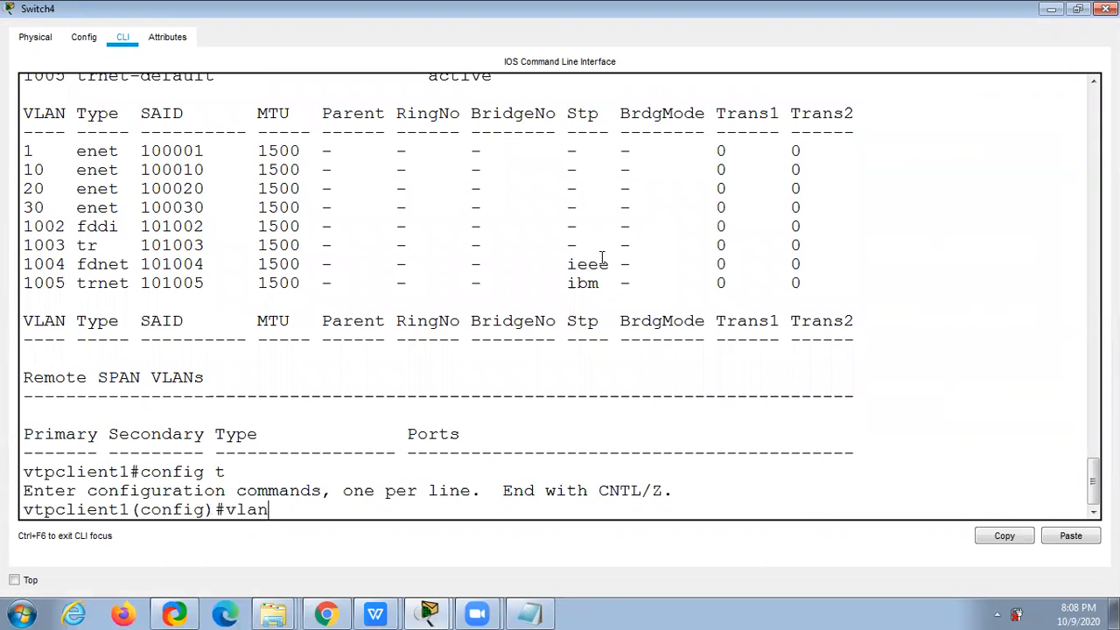
pyautogui.write(' 10')
pyautogui.press('Return')
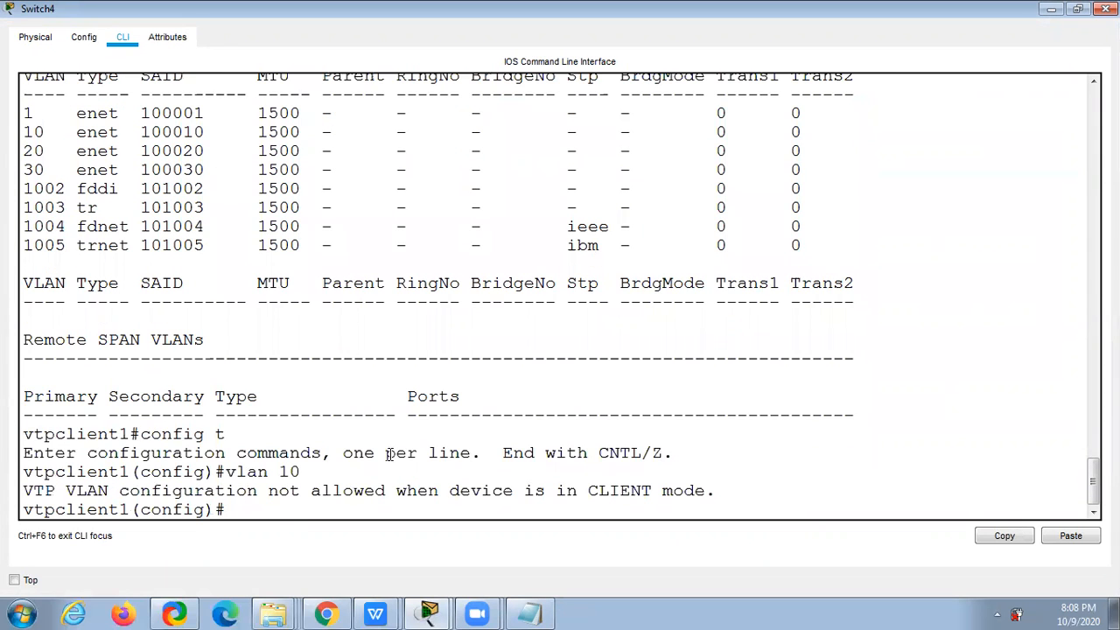
pyautogui.moveTo(142, 490); pyautogui.dragTo(696, 491)
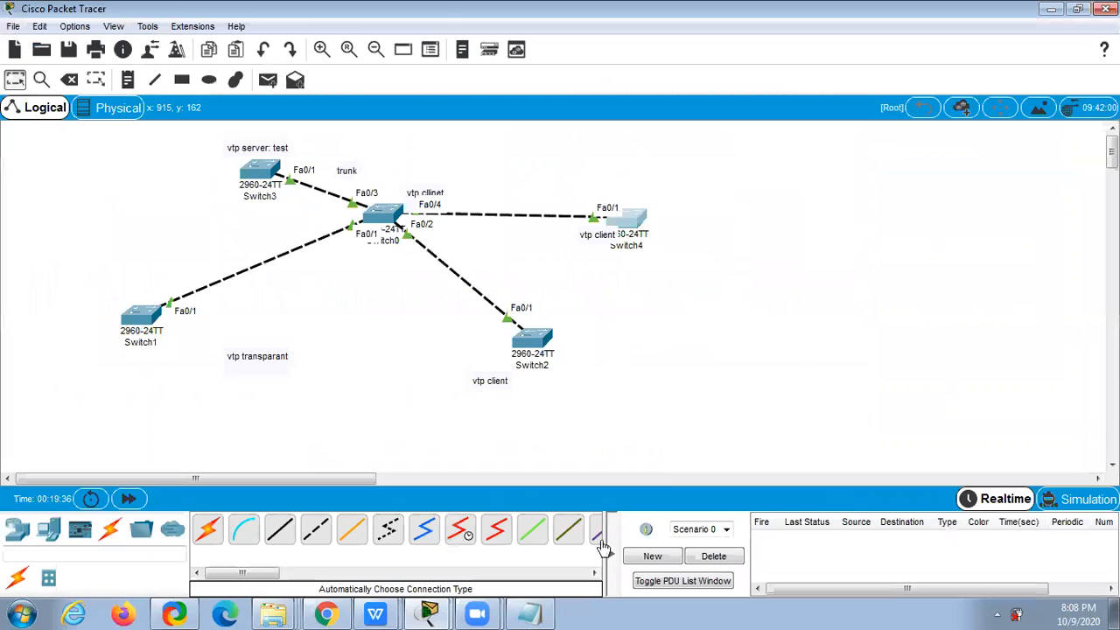
# Step: In the Notepad document, write the notes "vlan server: buat vlan" and "vlan client : menerima" on separate lines
pyautogui.click(532, 611)
pyautogui.write('vlan server: buat vlan ')
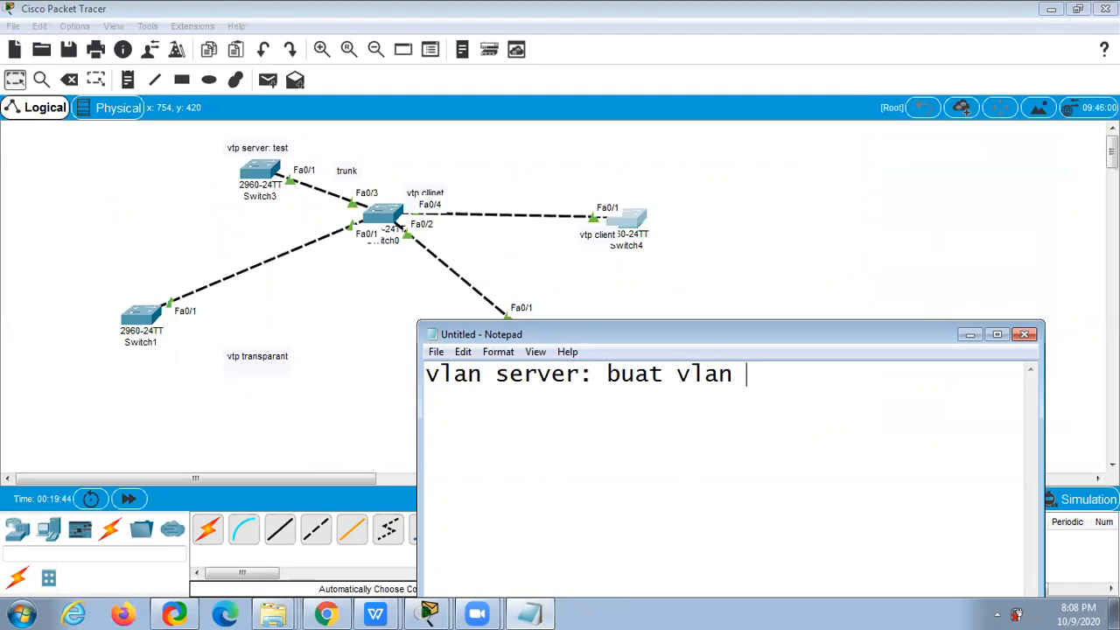
pyautogui.write('vlan cl')
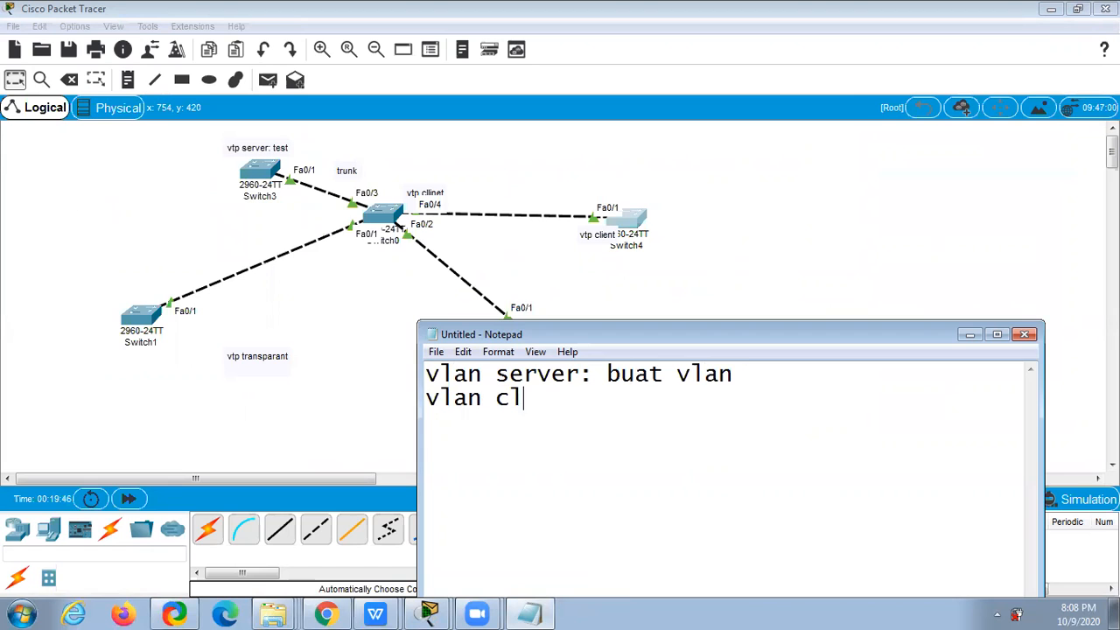
pyautogui.write('ient : menerima')
pyautogui.press('Return')
# Step: Below a blank line, add the note "vlan transparat: menerima informasi tapi tidak update vlan di device nya"
pyautogui.write('vlan t')
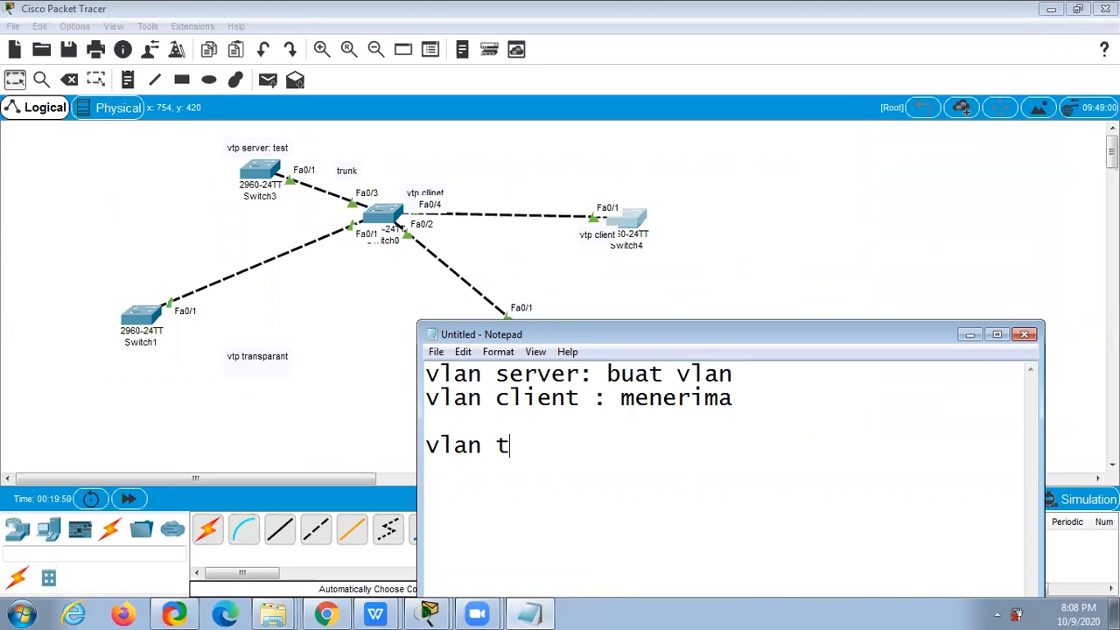
pyautogui.write('ransparat: menerima info')
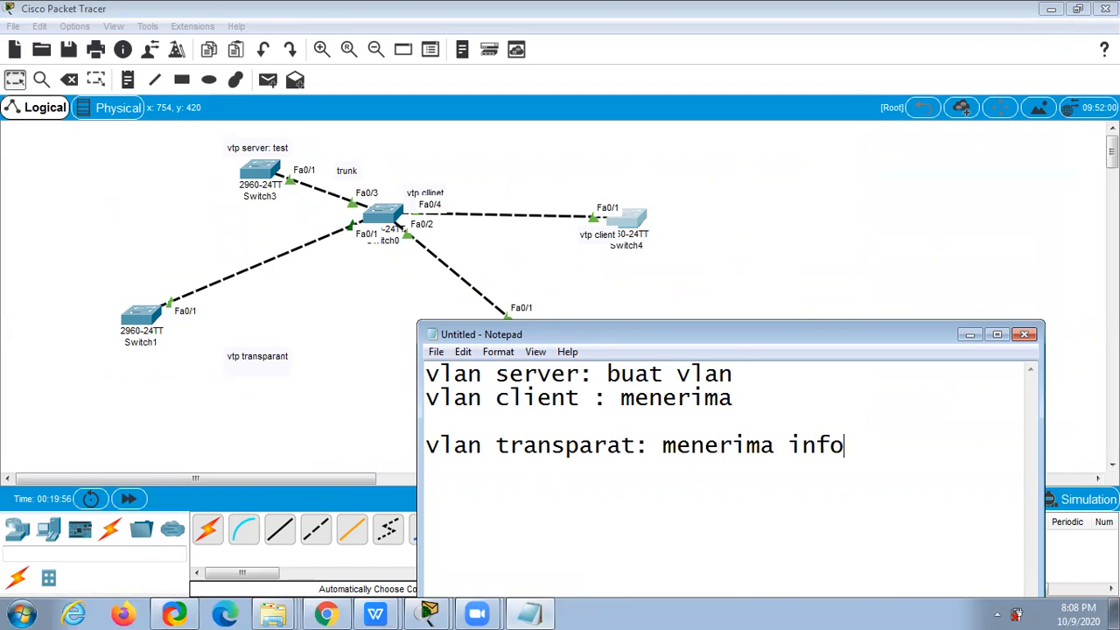
pyautogui.write('rmasi  tapi anggo')
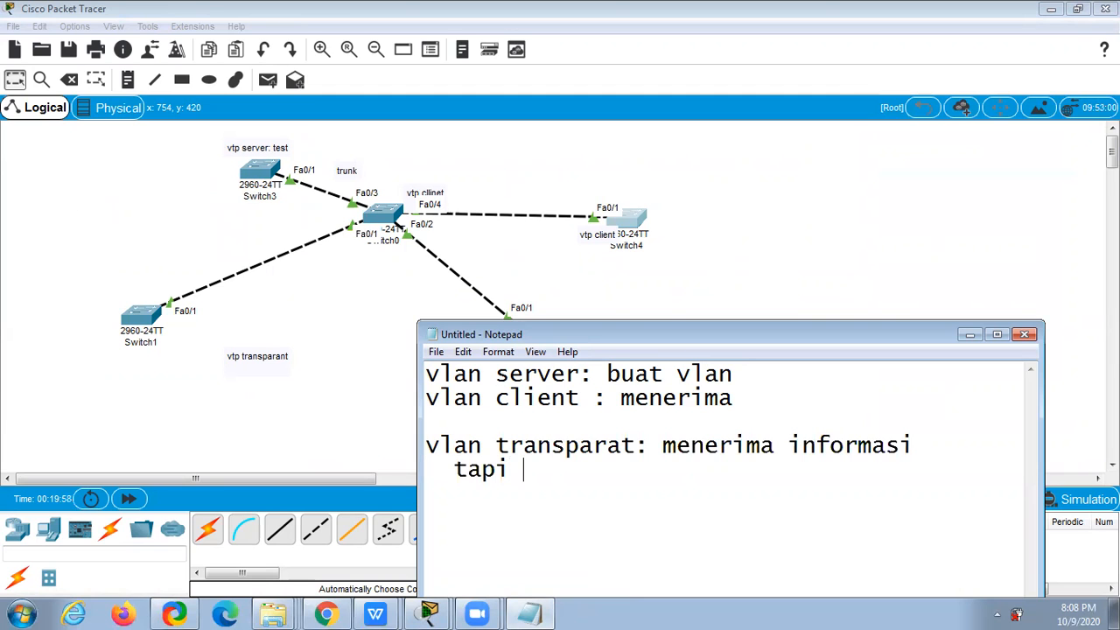
pyautogui.press('BackSpace')
pyautogui.press('BackSpace')
pyautogui.press('BackSpace')
pyautogui.press('BackSpace')
pyautogui.press('BackSpace')
pyautogui.write('tidak upda')
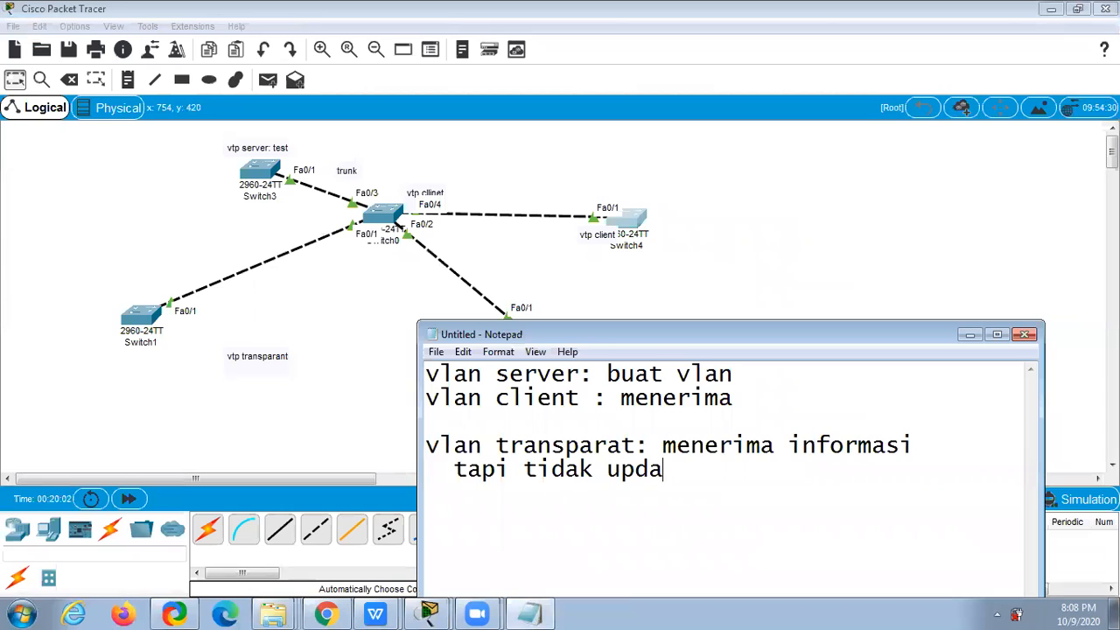
pyautogui.write('te vlan di ')
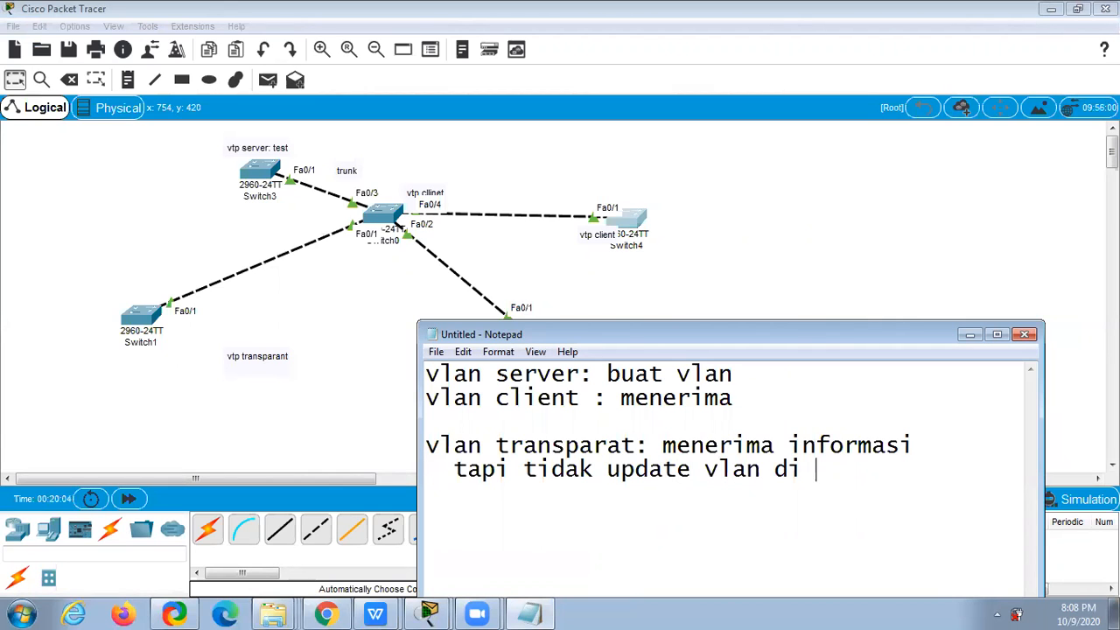
pyautogui.write('device nya')
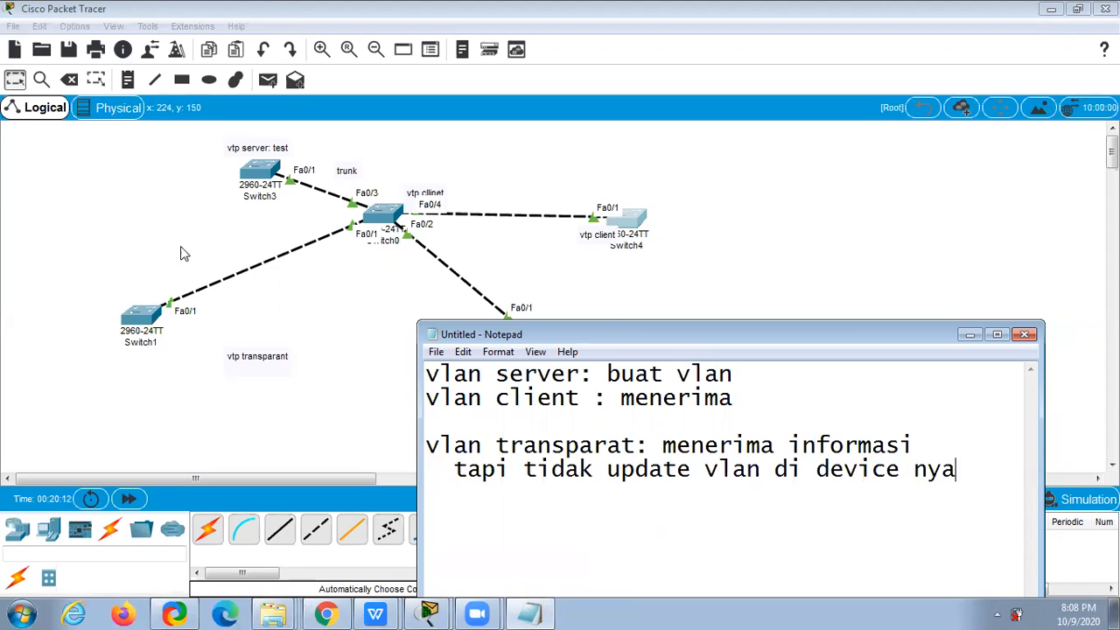
# Step: Switch to Packet Tracer and review Switch1's existing VLAN listing through to its end in the maximized CLI
pyautogui.click(152, 315)
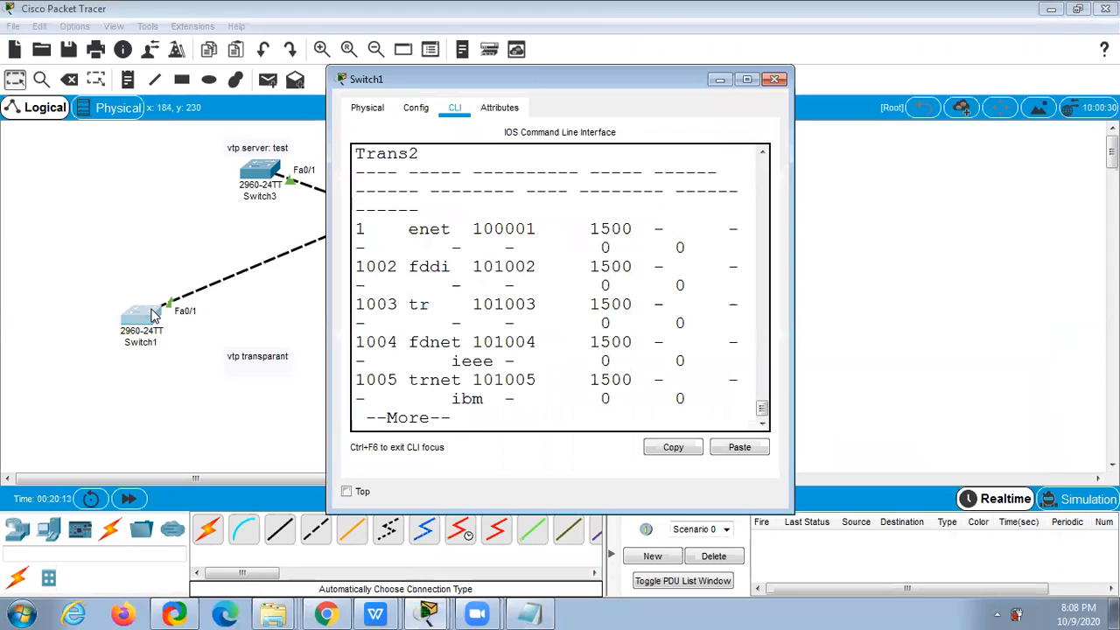
pyautogui.click(747, 81)
pyautogui.scroll(4, 612, 374)
pyautogui.scroll(-2, 611, 375)
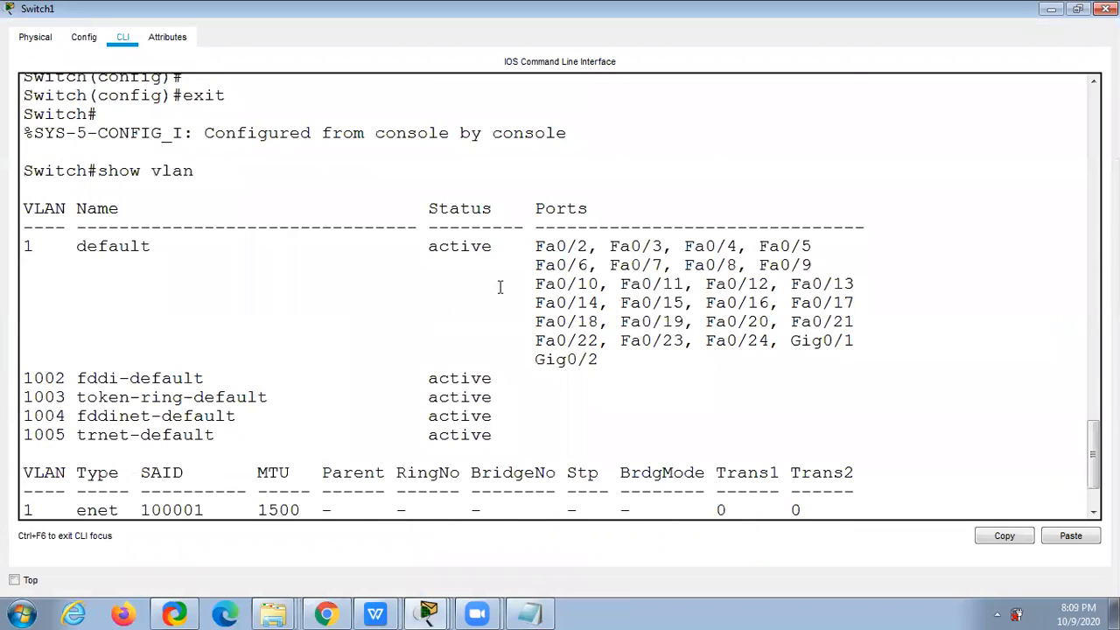
pyautogui.scroll(-4, 480, 302)
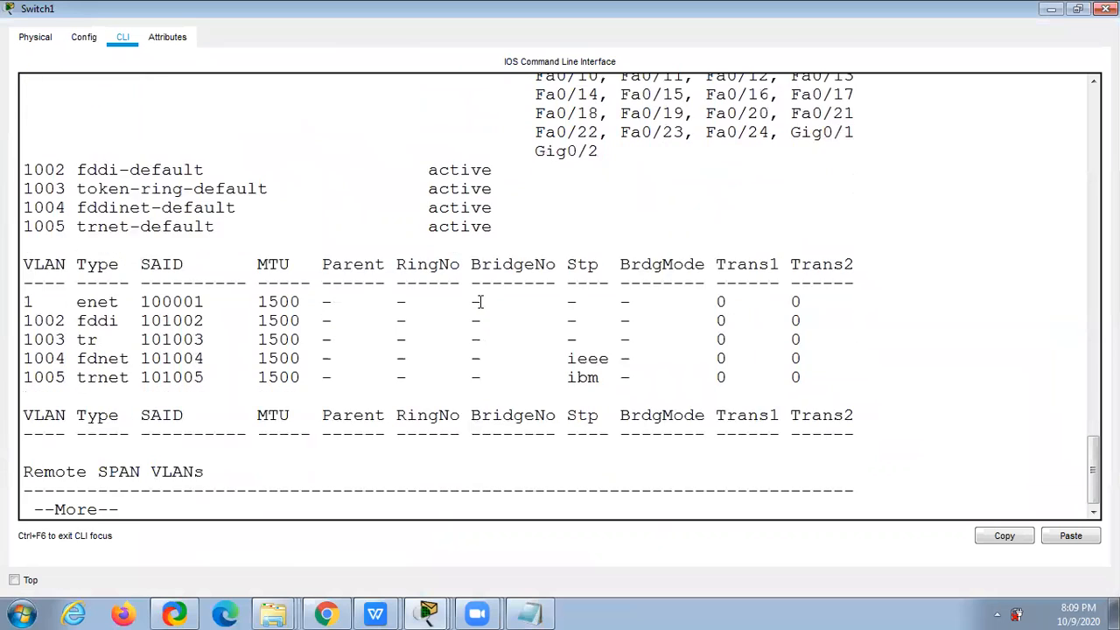
pyautogui.press('space')
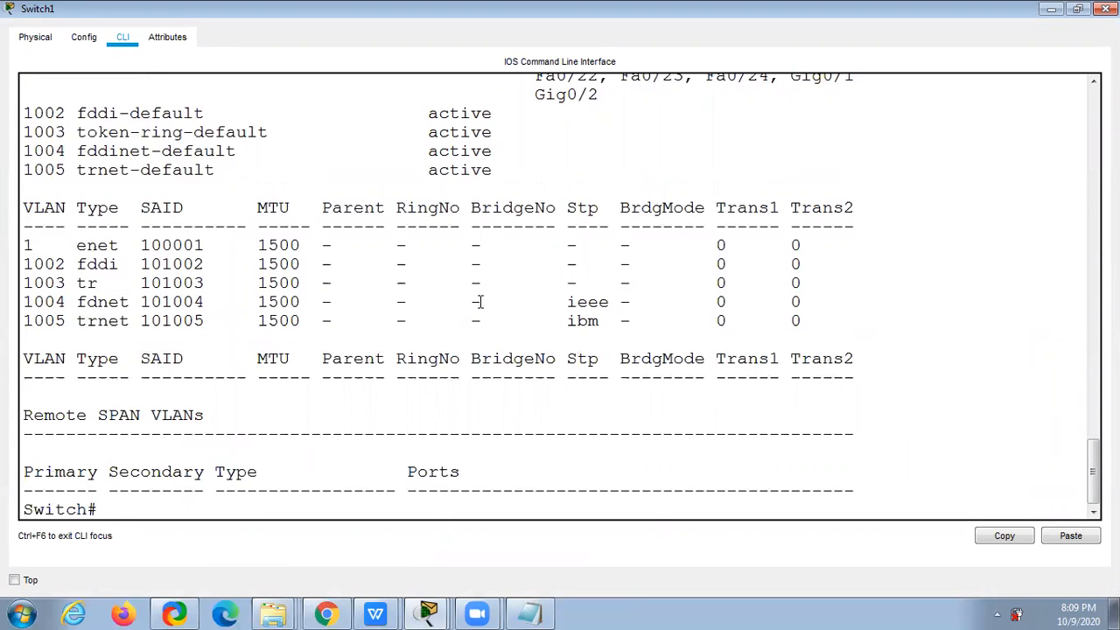
# Step: Create VLAN 80 named bebas on Switch1 and return to privileged EXEC mode
pyautogui.write('config')
pyautogui.press('Return')
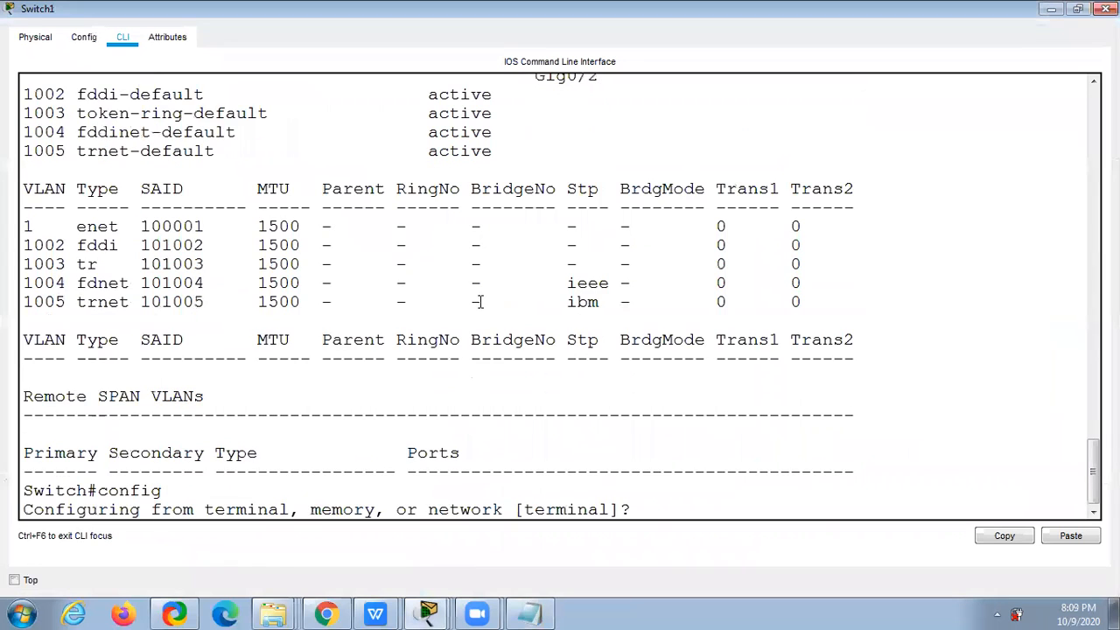
pyautogui.press('Return')
pyautogui.write('tch(config)#t')
pyautogui.press('Return')
pyautogui.write('vl')
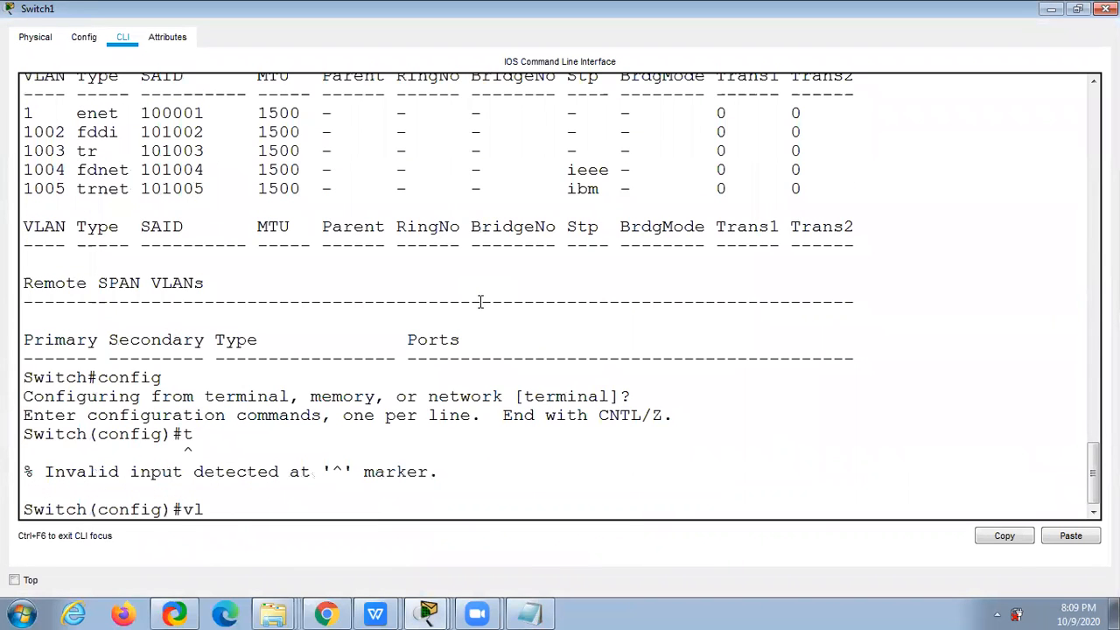
pyautogui.write('an 80')
pyautogui.press('Return')
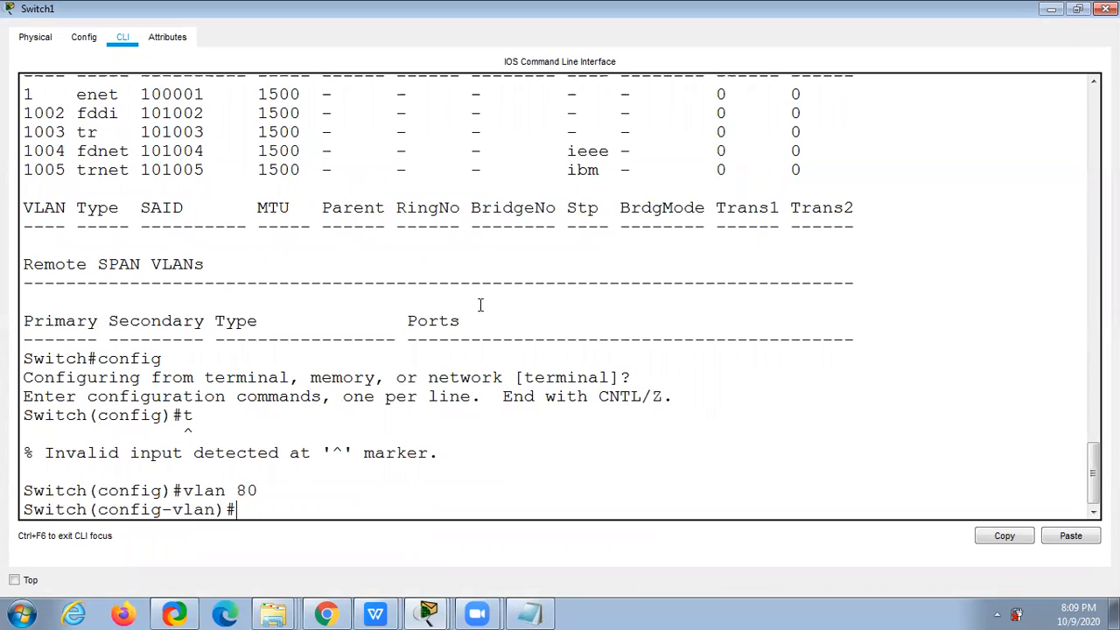
pyautogui.write('name be')
pyautogui.press('Return')
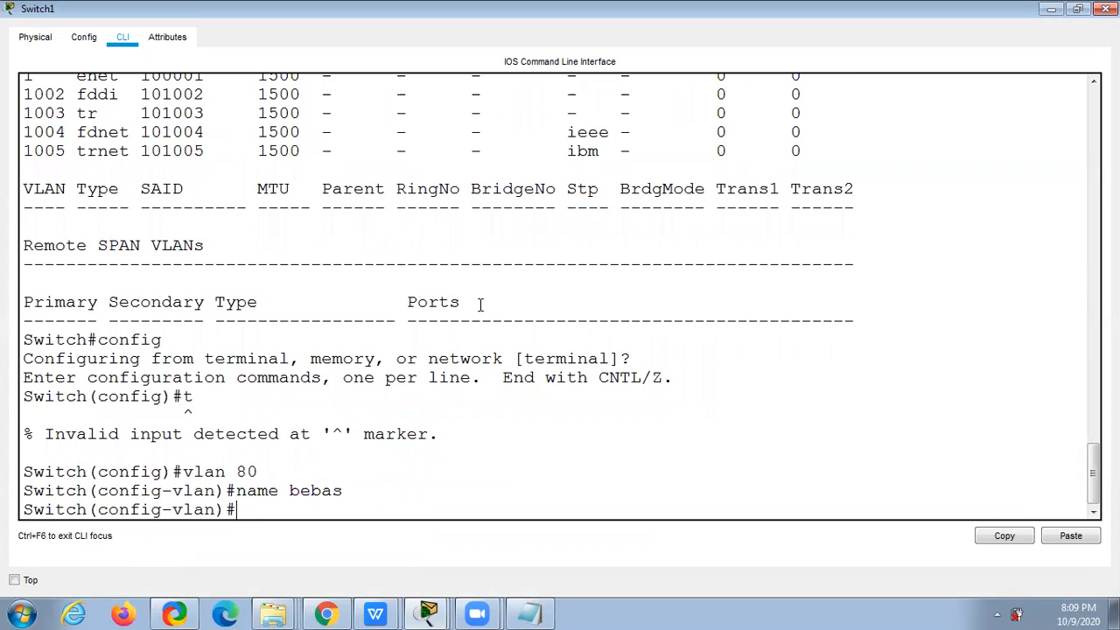
pyautogui.write('exit')
pyautogui.press('Return')
pyautogui.press('Return')
pyautogui.write('exit')
pyautogui.press('Return')
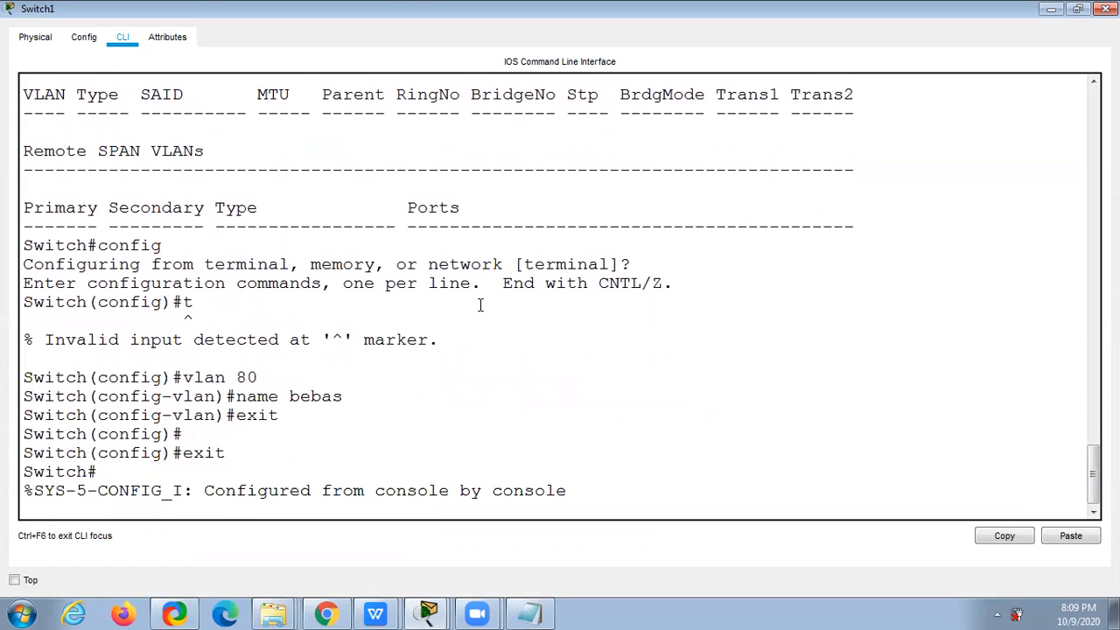
# Step: Display Switch1's VLAN table to check for VLAN 80, and close the switch window
pyautogui.press('Return')
pyautogui.press('Return')
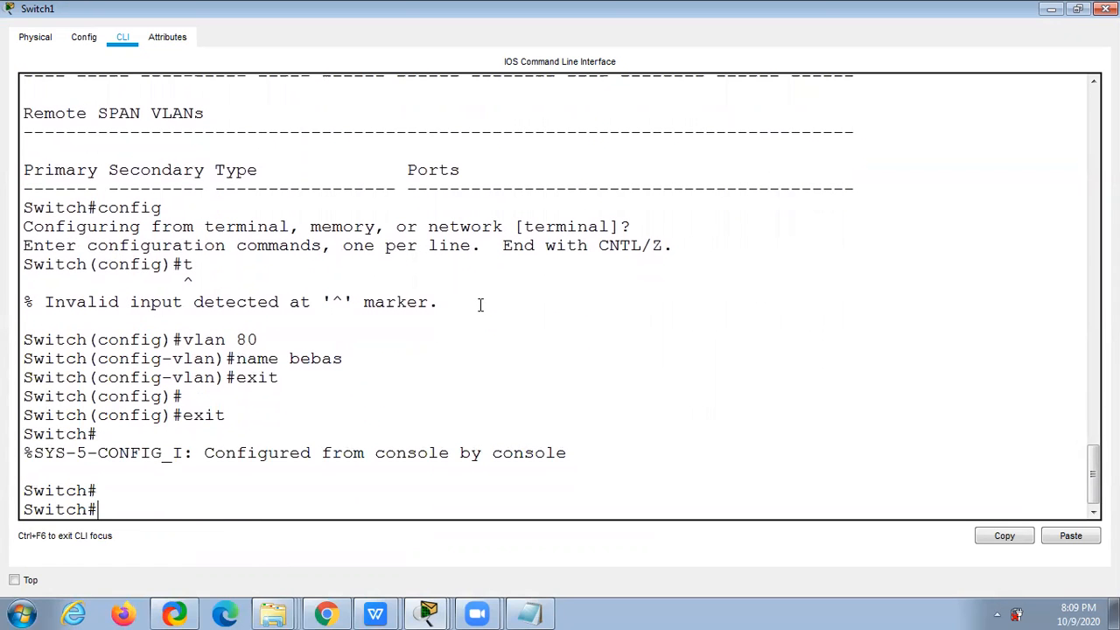
pyautogui.write('show vlan')
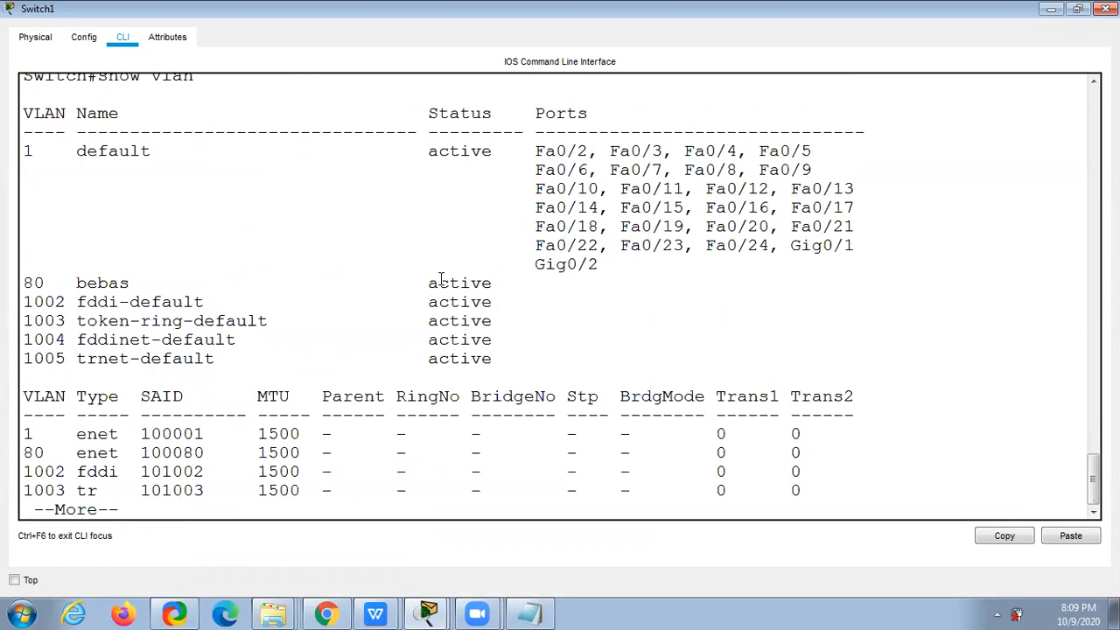
pyautogui.click(1105, 8)
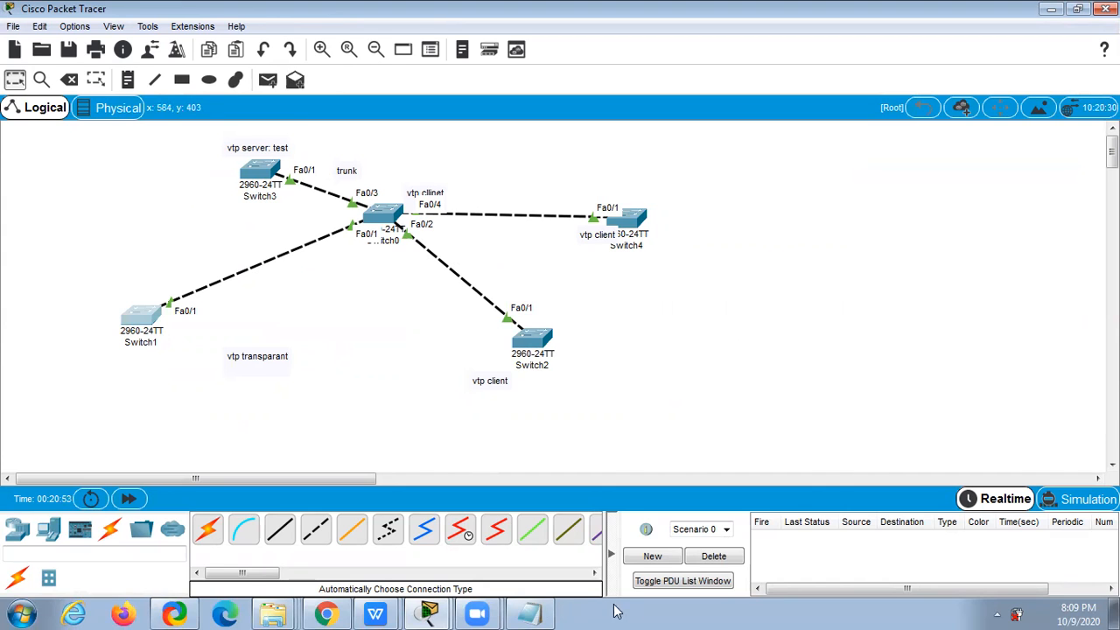
# Step: In Notepad, insert the lines "CCNA versi 7" and "VTP tidak ada di materi" above the existing notes
pyautogui.click(532, 612)
pyautogui.click(431, 375)
pyautogui.press('Return')
pyautogui.press('Up')
pyautogui.write('CCNA versi 7')
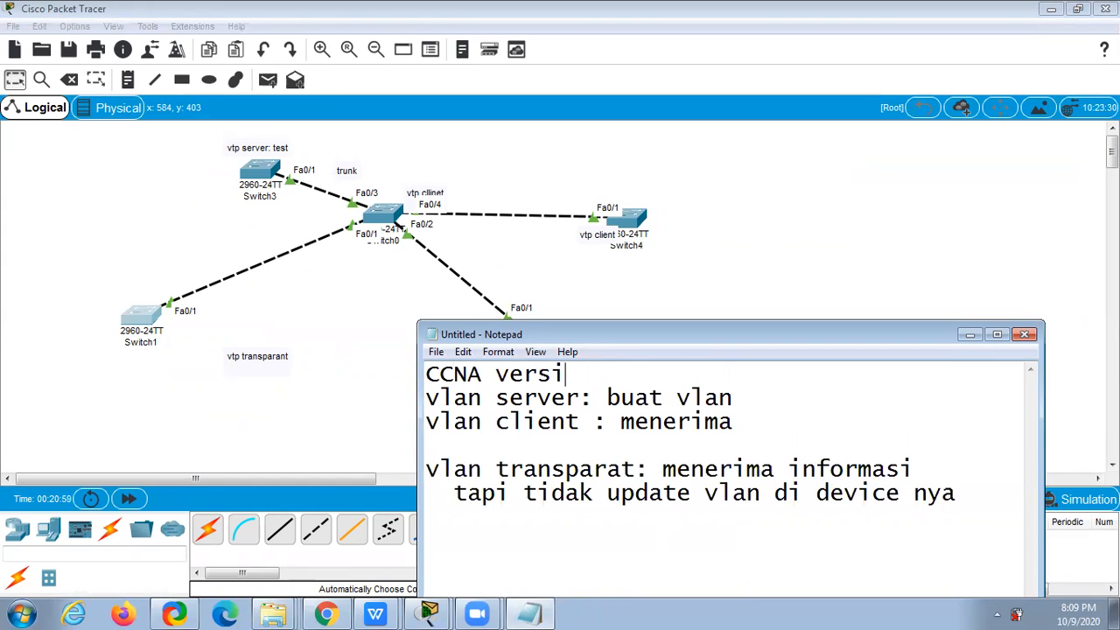
pyautogui.press('Return')
pyautogui.write('V')
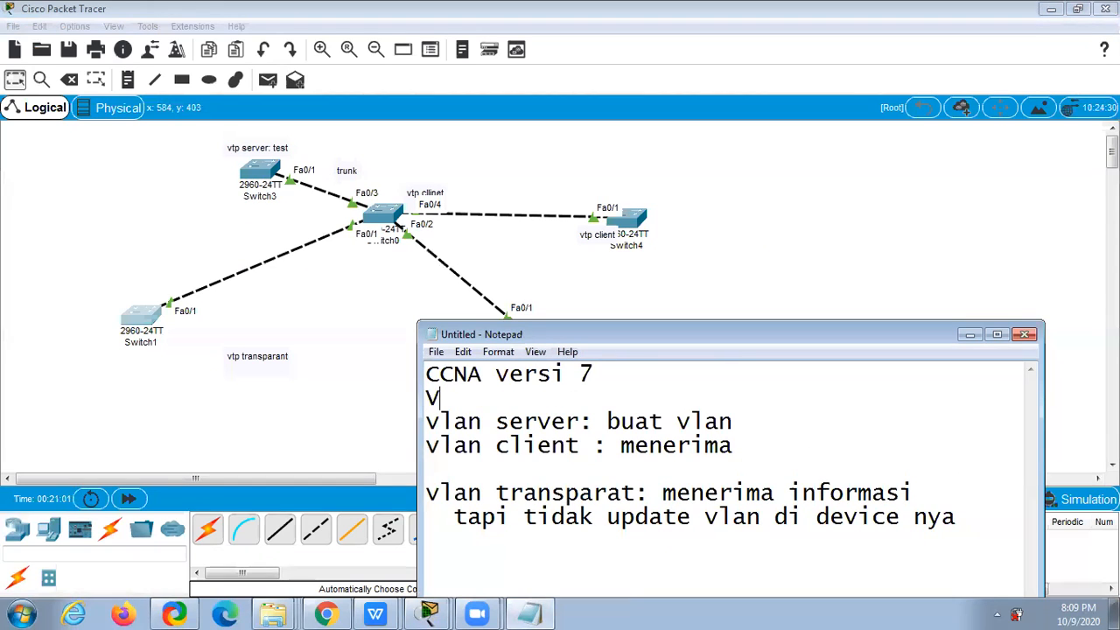
pyautogui.write('TP tidak ada di materi')
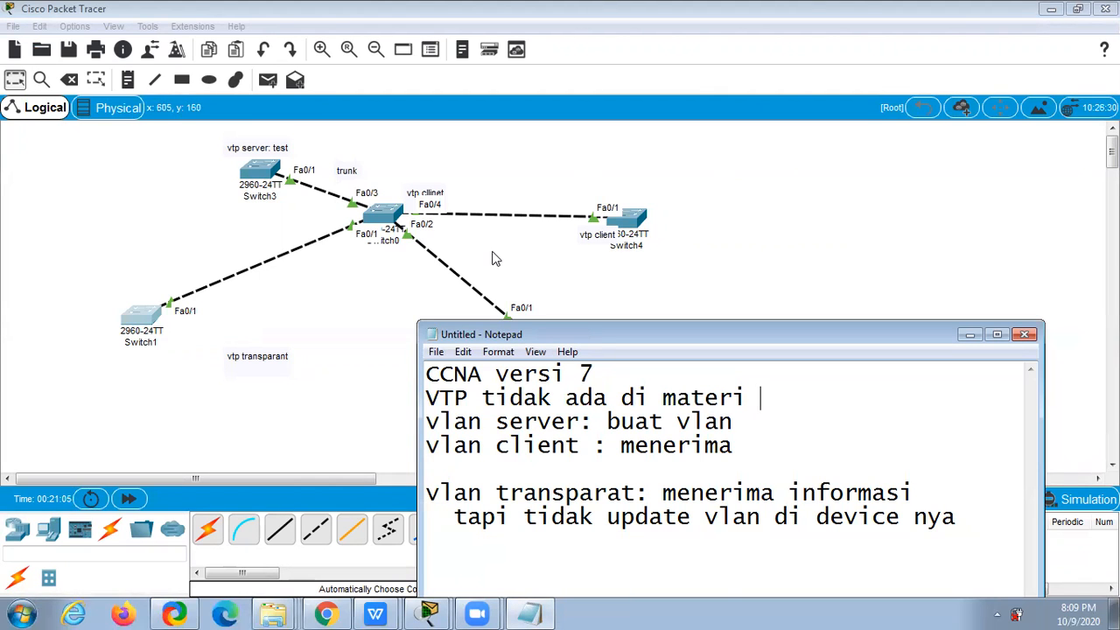
# Step: Return to the Packet Tracer workspace and add a 2960 switch above the link between Switch0 and Switch4
pyautogui.click(740, 237)
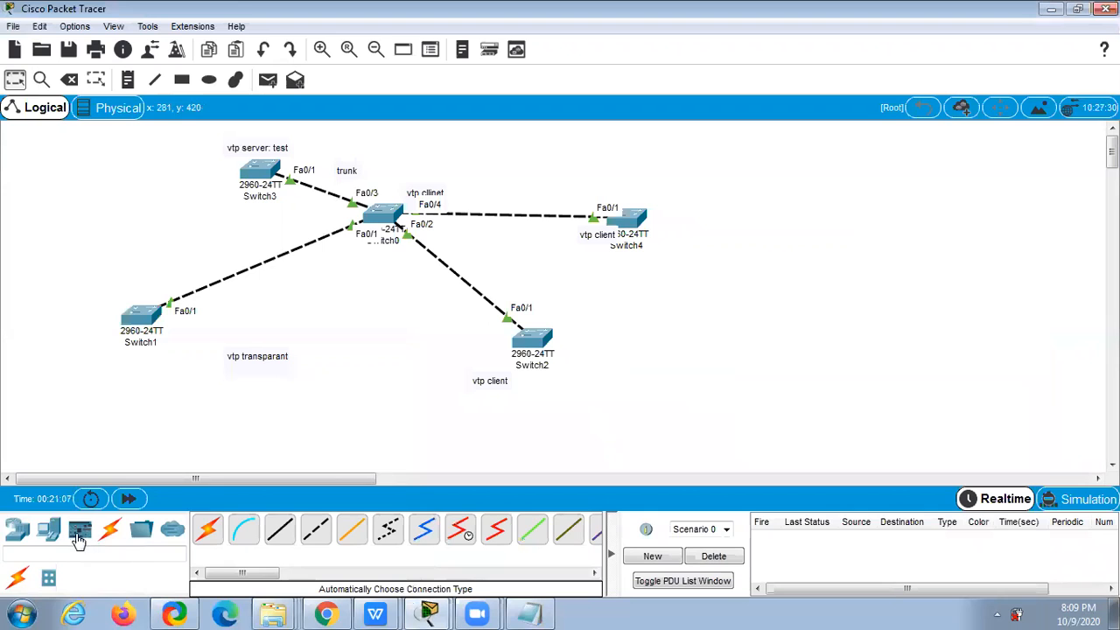
pyautogui.click(18, 531)
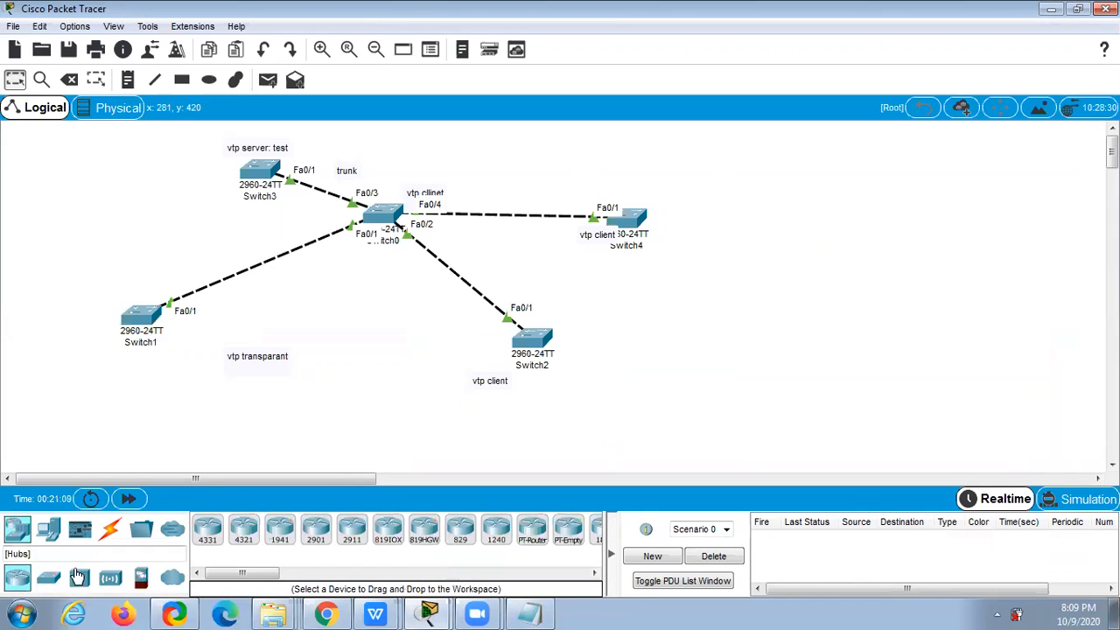
pyautogui.click(48, 577)
pyautogui.moveTo(208, 529); pyautogui.dragTo(488, 162)
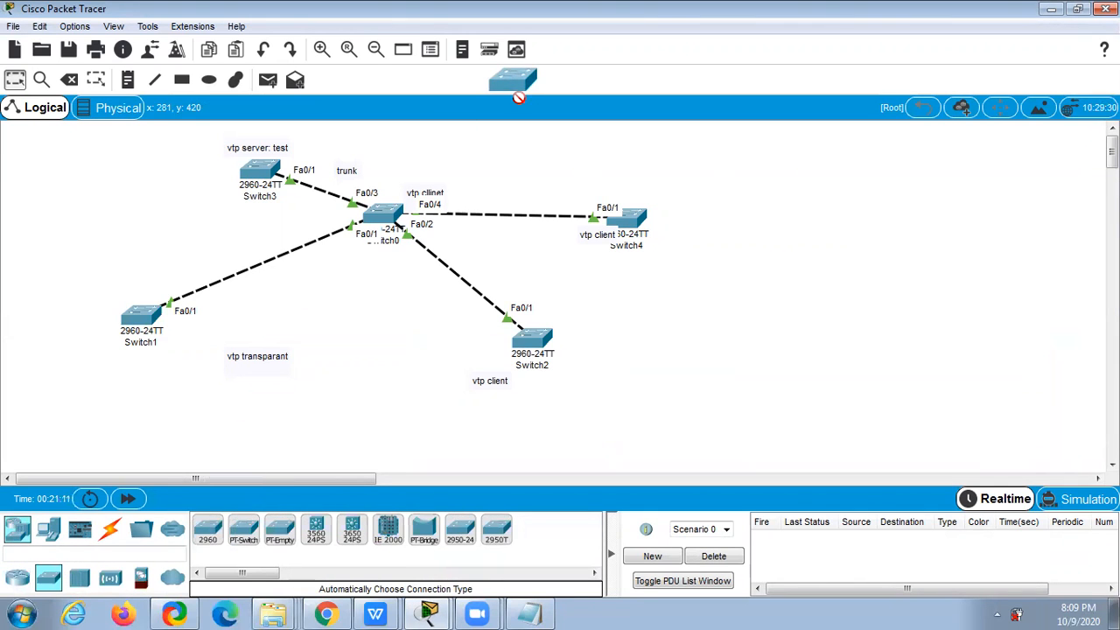
# Step: Display the VLAN table in Switch2's CLI
pyautogui.click(540, 343)
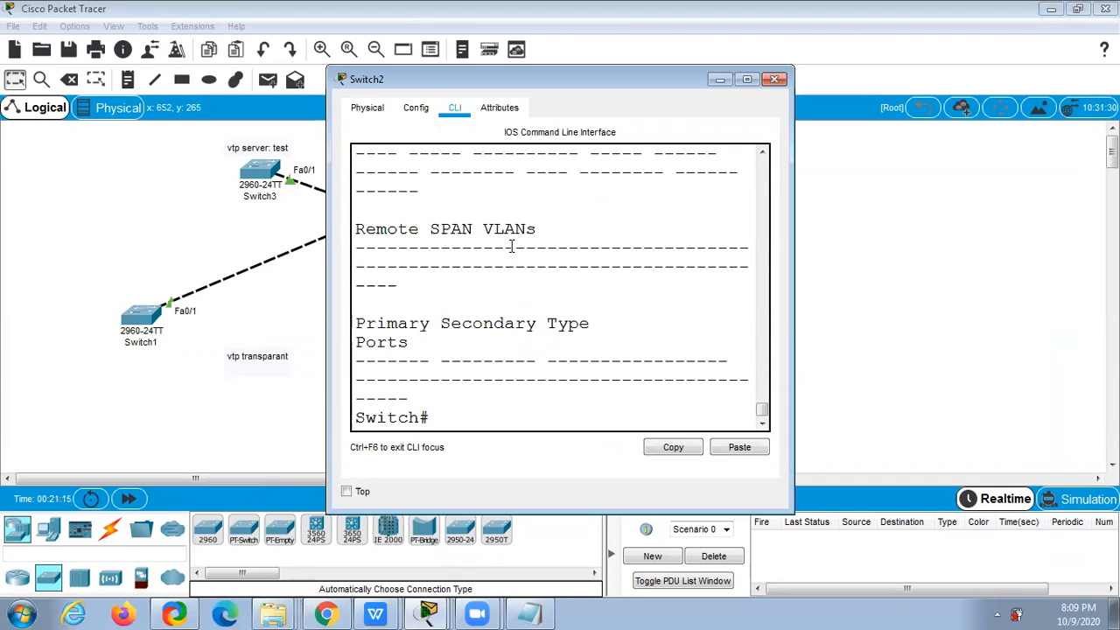
pyautogui.write('show vlan')
pyautogui.press('Return')
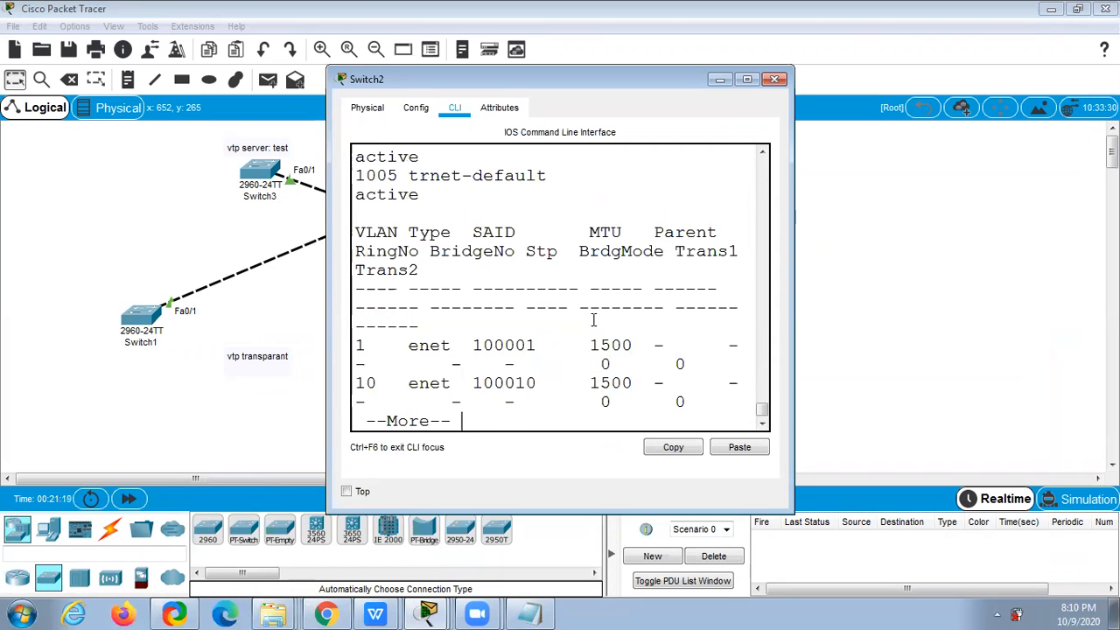
# Step: Enlarge Switch2's window, page through the rest of the VLAN table, and examine its VLAN 10, 20 and 30 entries
pyautogui.click(746, 78)
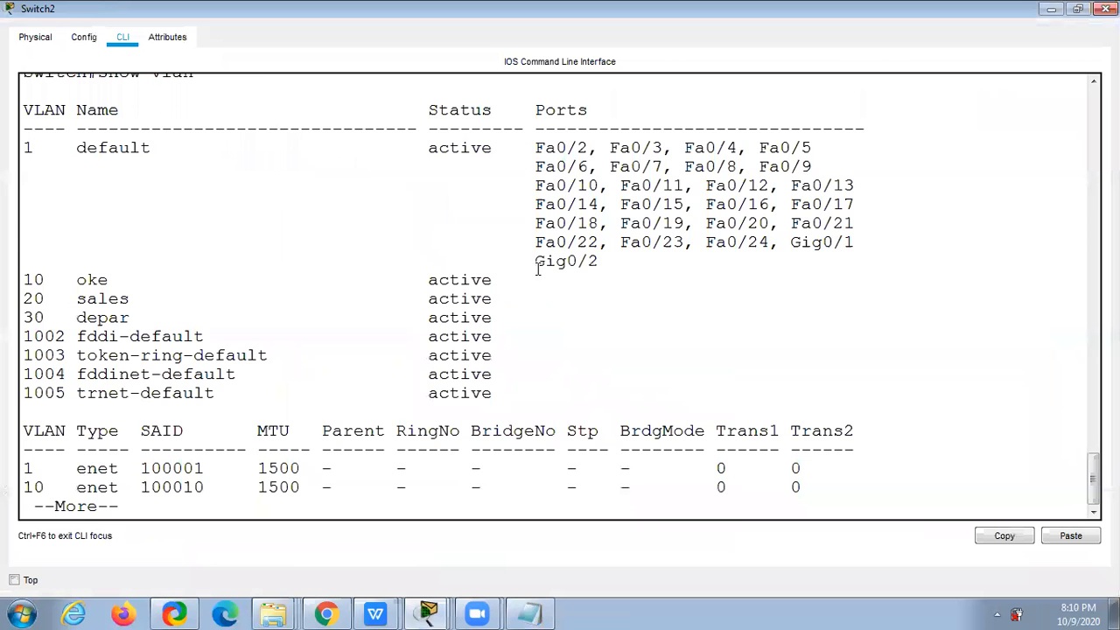
pyautogui.press('space')
pyautogui.scroll(7, 562, 302)
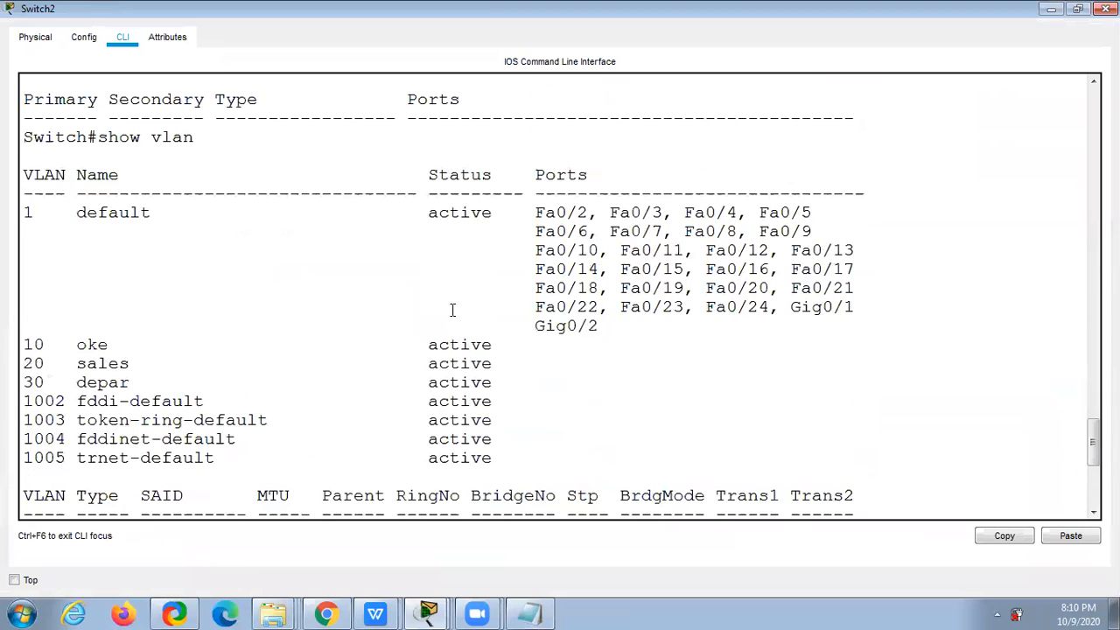
pyautogui.moveTo(82, 344); pyautogui.dragTo(508, 380)
pyautogui.scroll(-7, 495, 376)
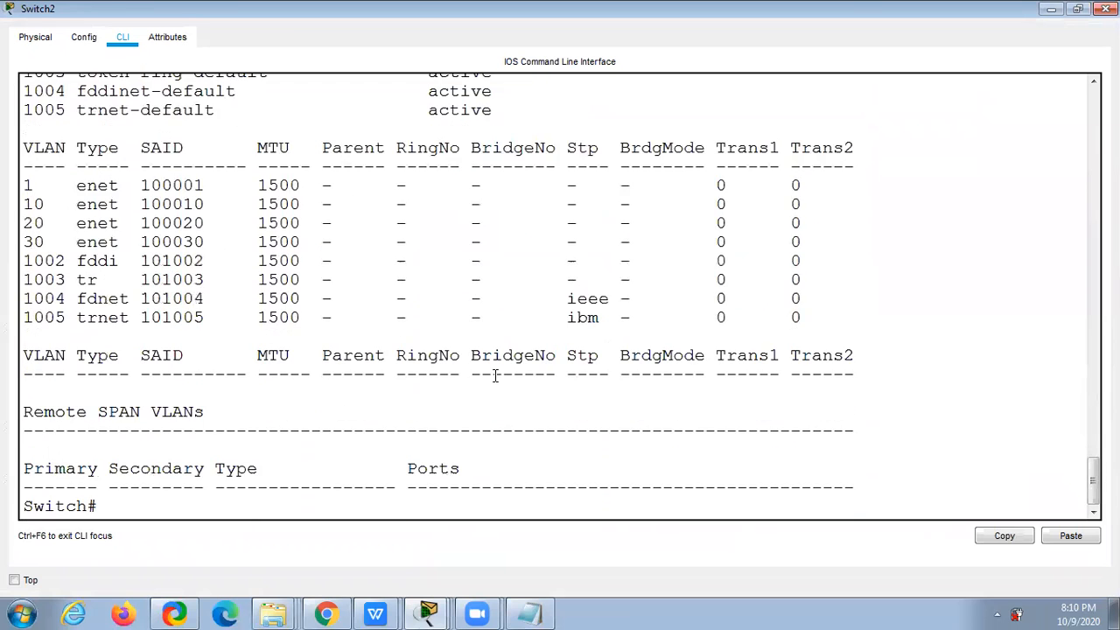
# Step: Display the VTP status on Switch2, check its version, configuration revision and domain name, and minimise the switch window
pyautogui.write('show vtp status')
pyautogui.press('Return')
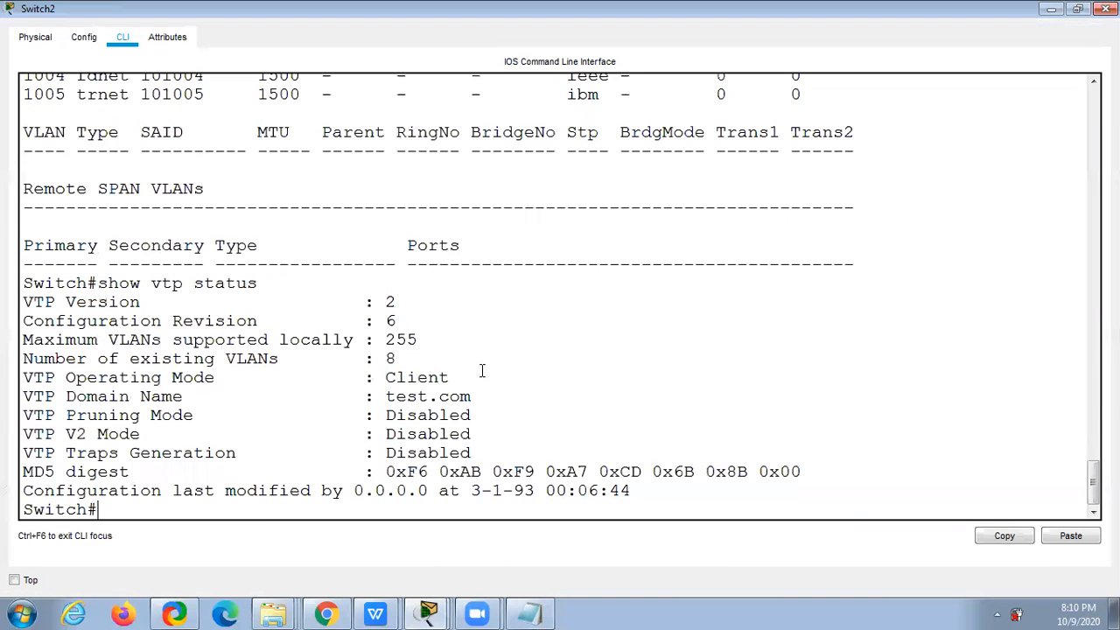
pyautogui.moveTo(395, 321); pyautogui.dragTo(89, 321)
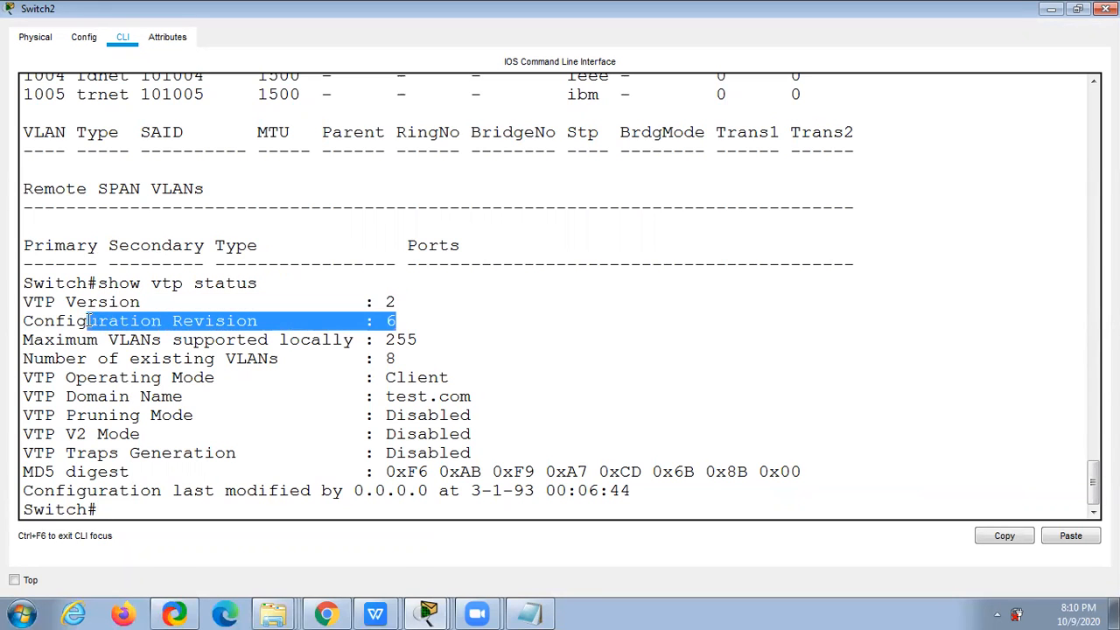
pyautogui.moveTo(492, 396); pyautogui.dragTo(380, 397)
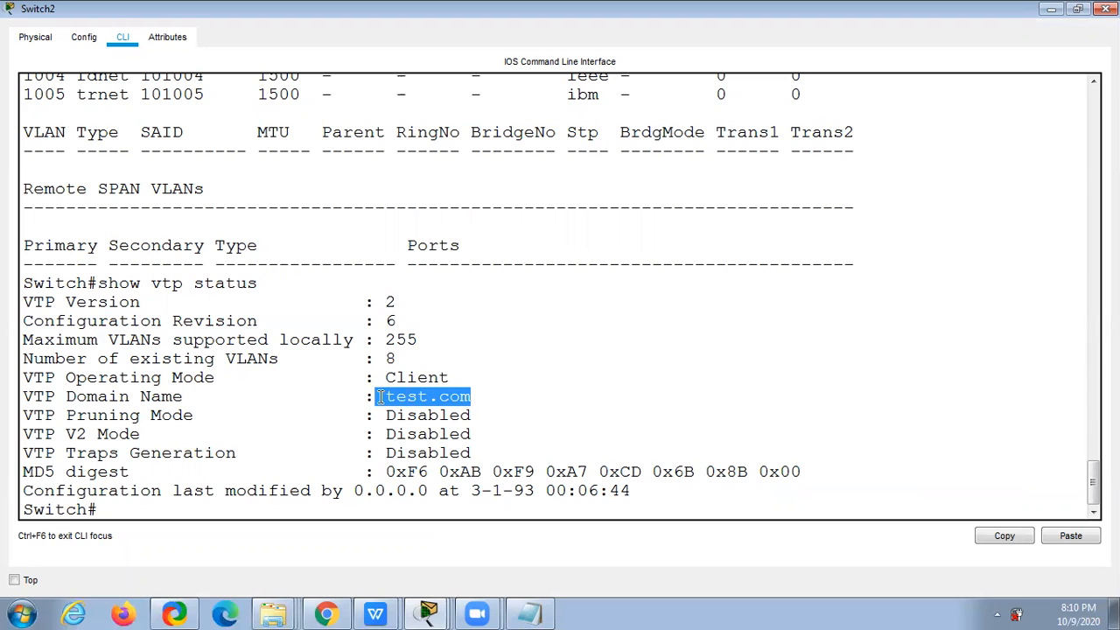
pyautogui.moveTo(402, 301); pyautogui.dragTo(317, 301)
pyautogui.moveTo(422, 321); pyautogui.dragTo(333, 321)
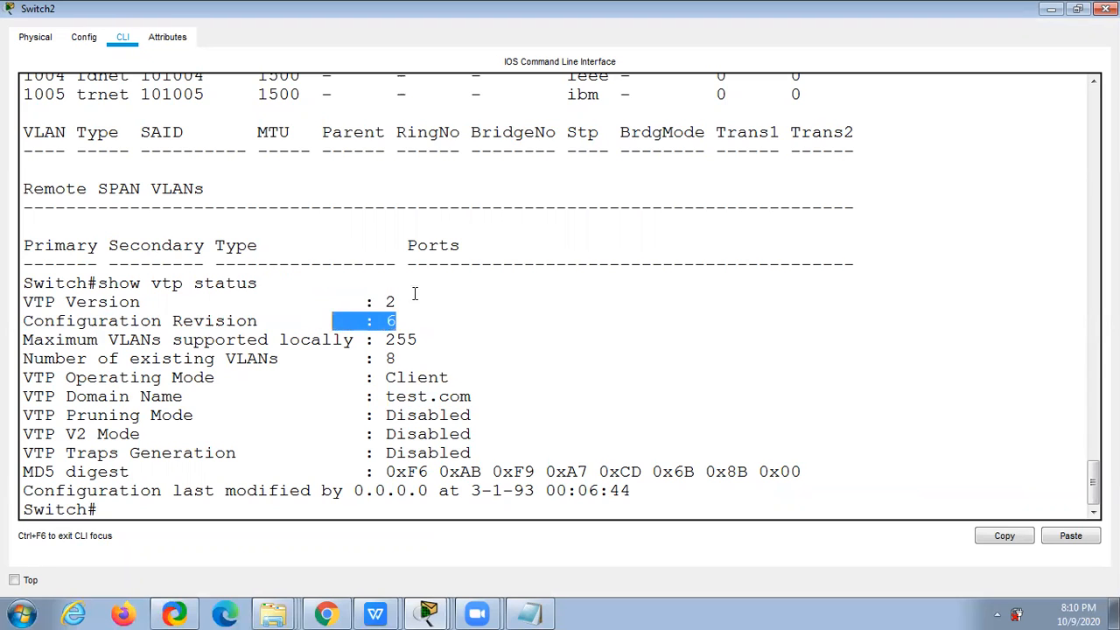
pyautogui.click(1053, 9)
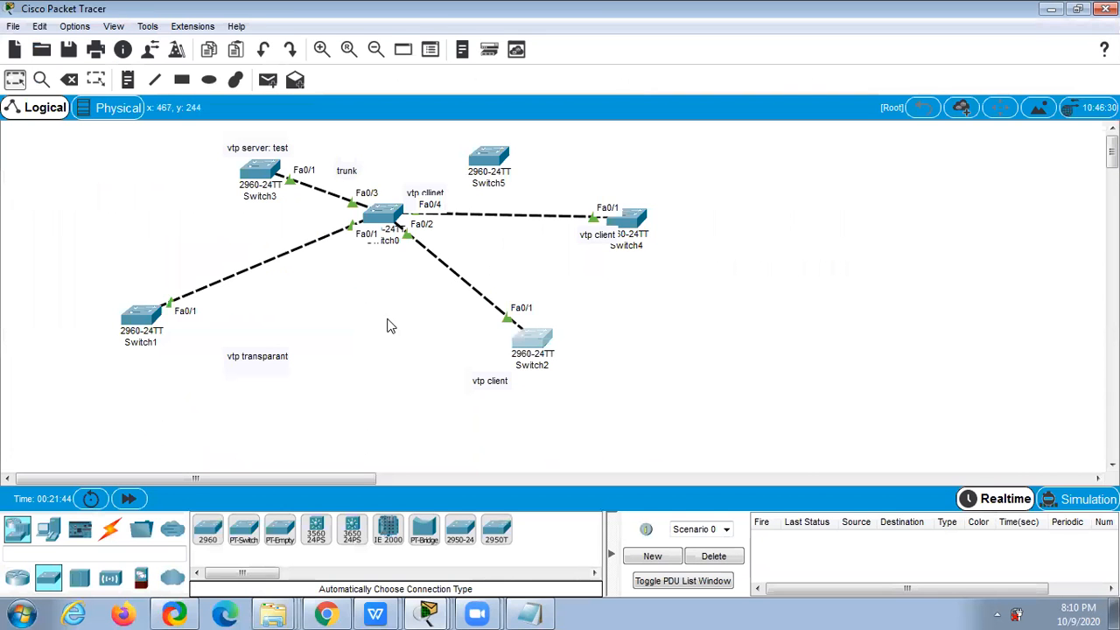
# Step: Connect Switch0 to Switch5 with an automatically chosen cable
pyautogui.click(109, 530)
pyautogui.click(208, 530)
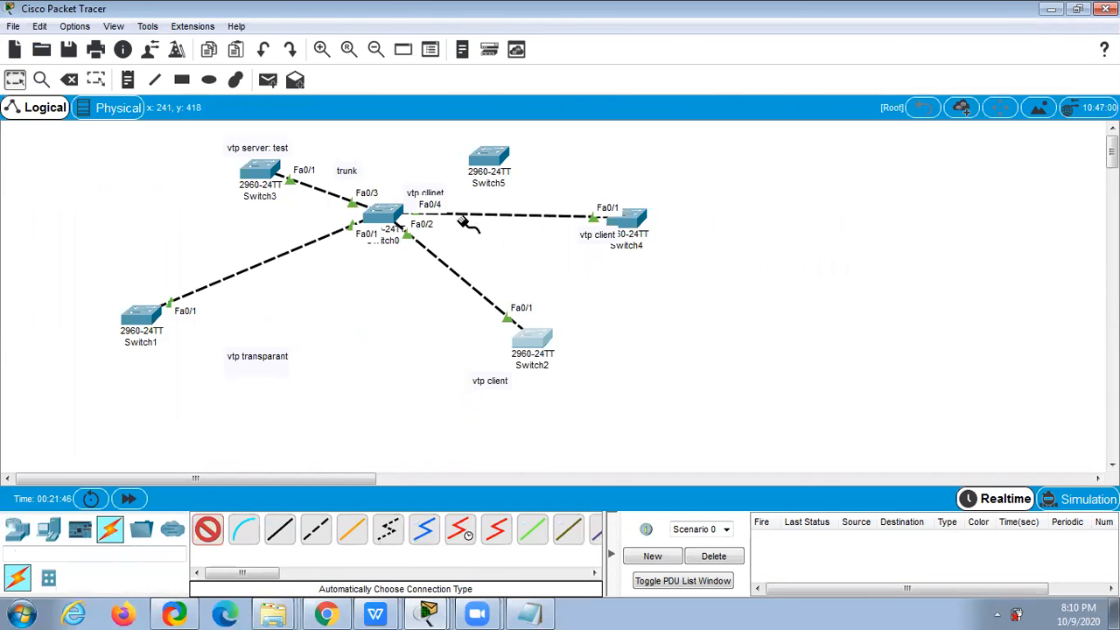
pyautogui.click(390, 212)
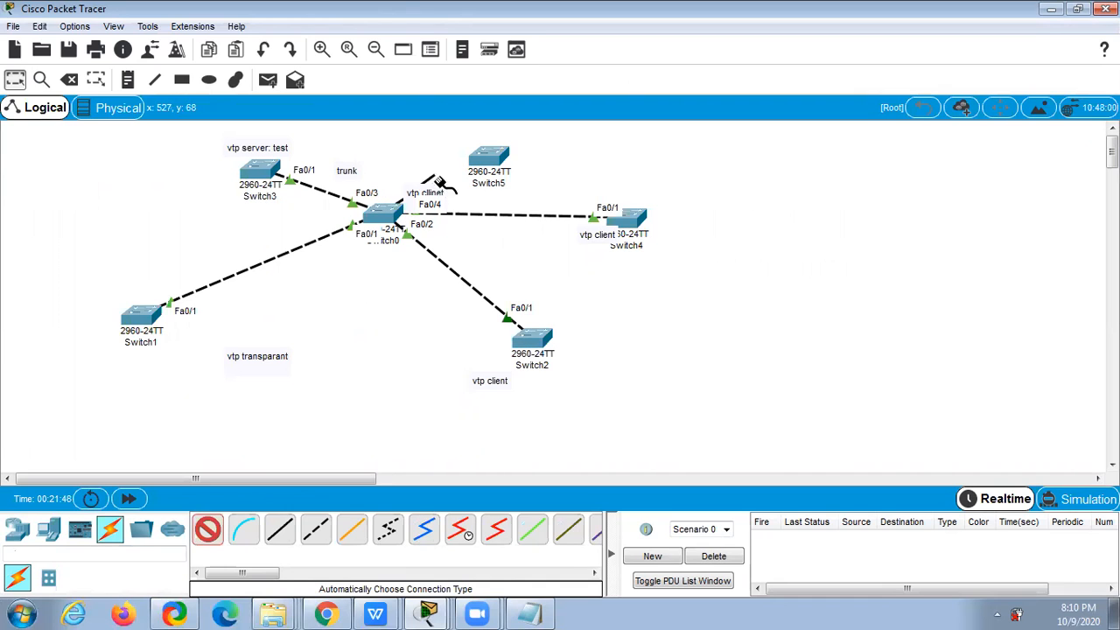
pyautogui.click(459, 171)
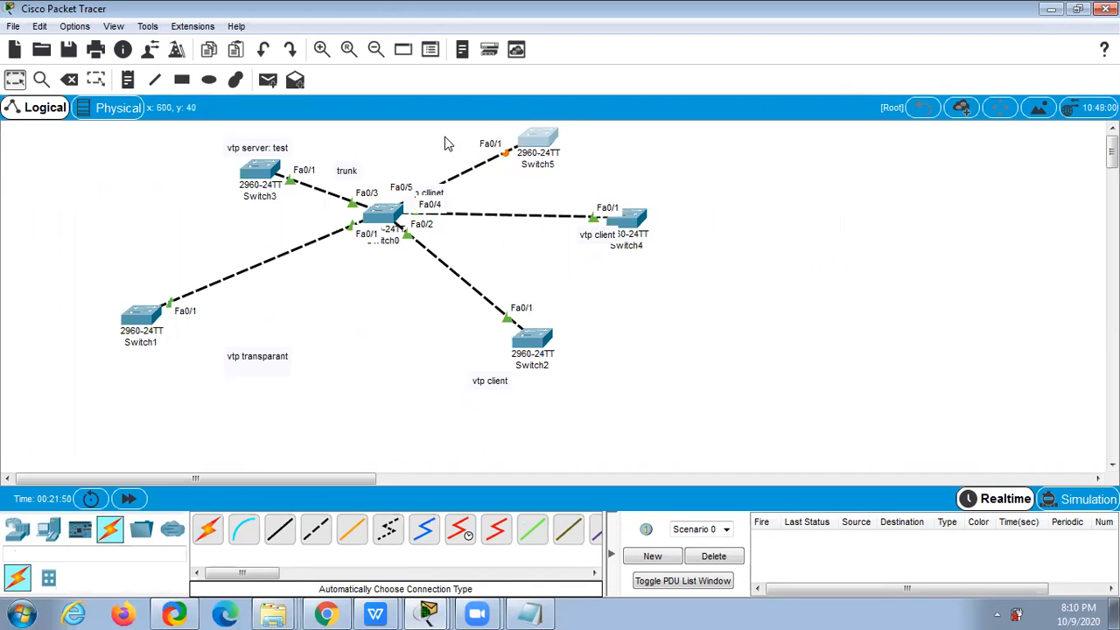
# Step: Open Switch0's CLI, finish the pending VLAN listing, and enter configuration mode for interface fa0/5
pyautogui.click(390, 225)
pyautogui.press('space')
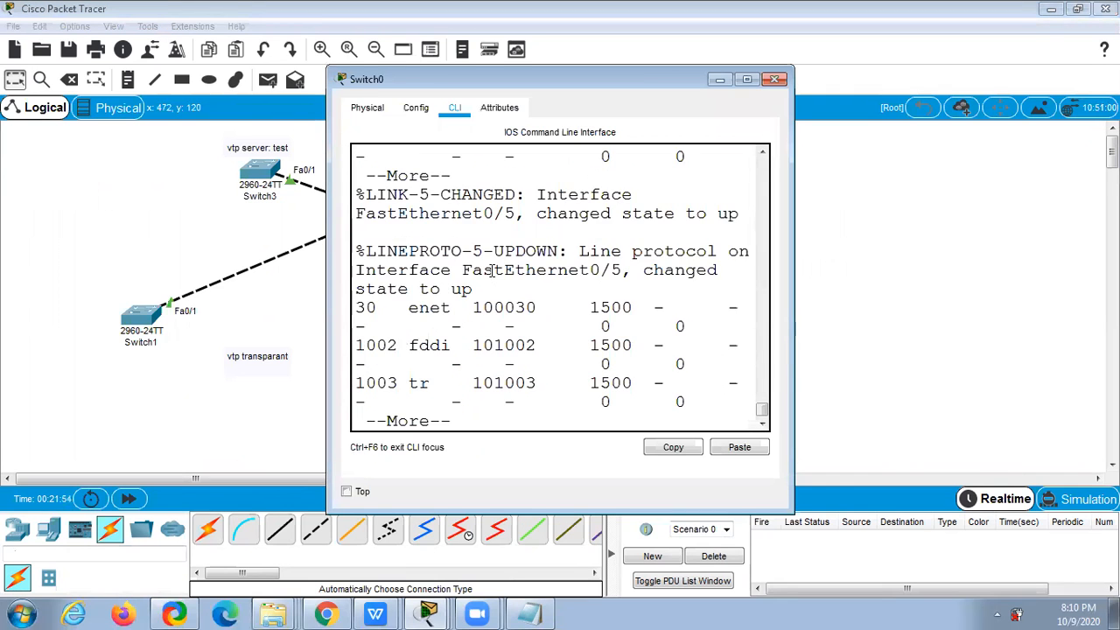
pyautogui.press('space')
pyautogui.write('ch#c')
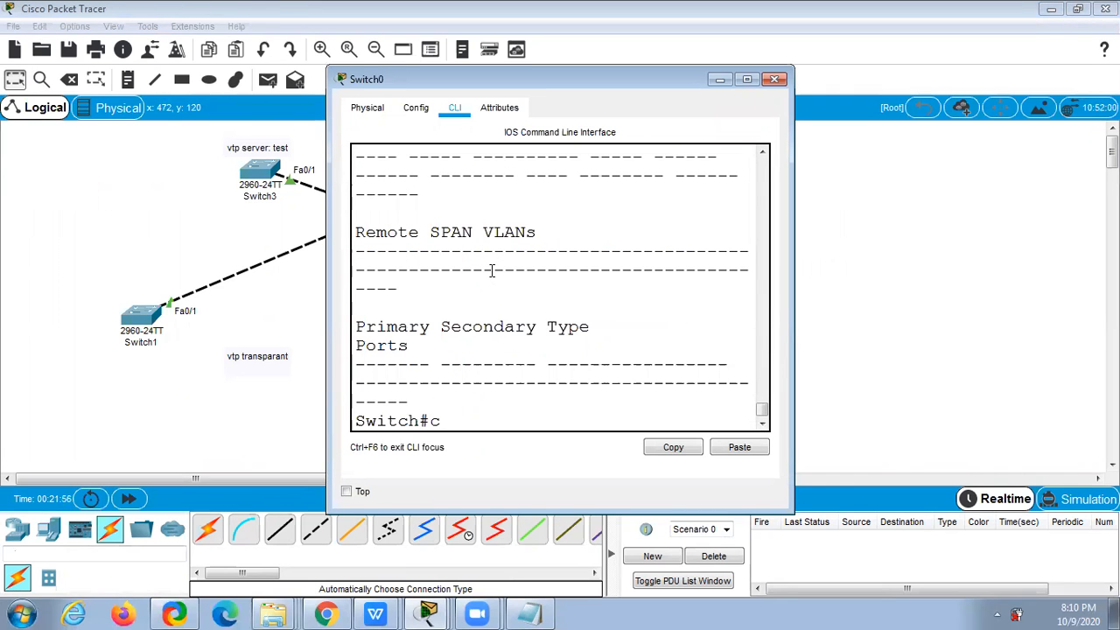
pyautogui.write('onfig t')
pyautogui.press('Return')
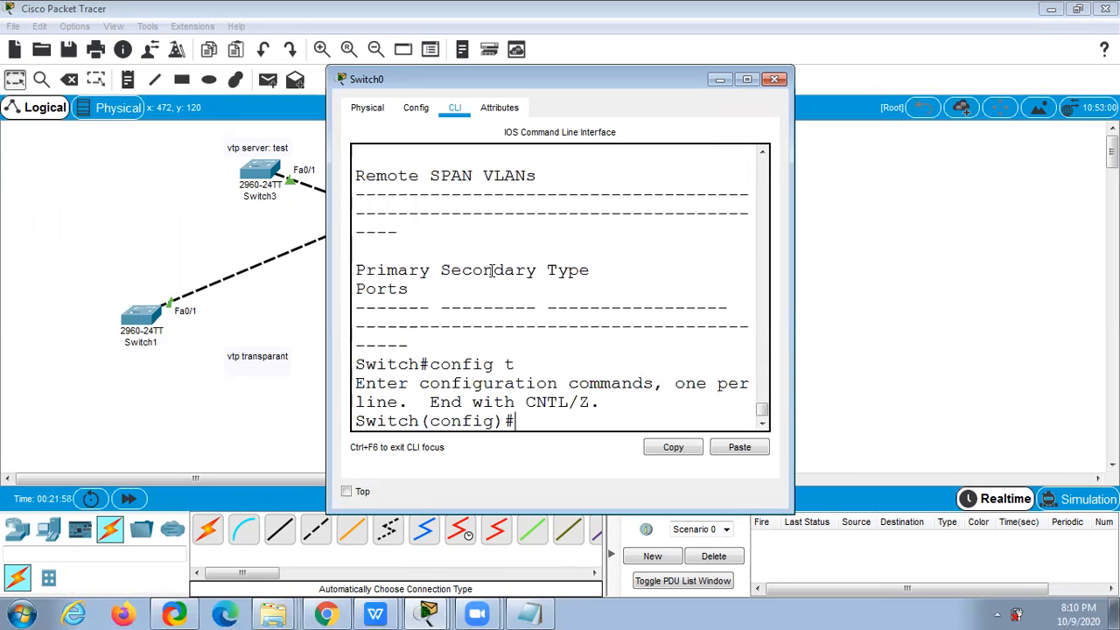
pyautogui.write('int fa0')
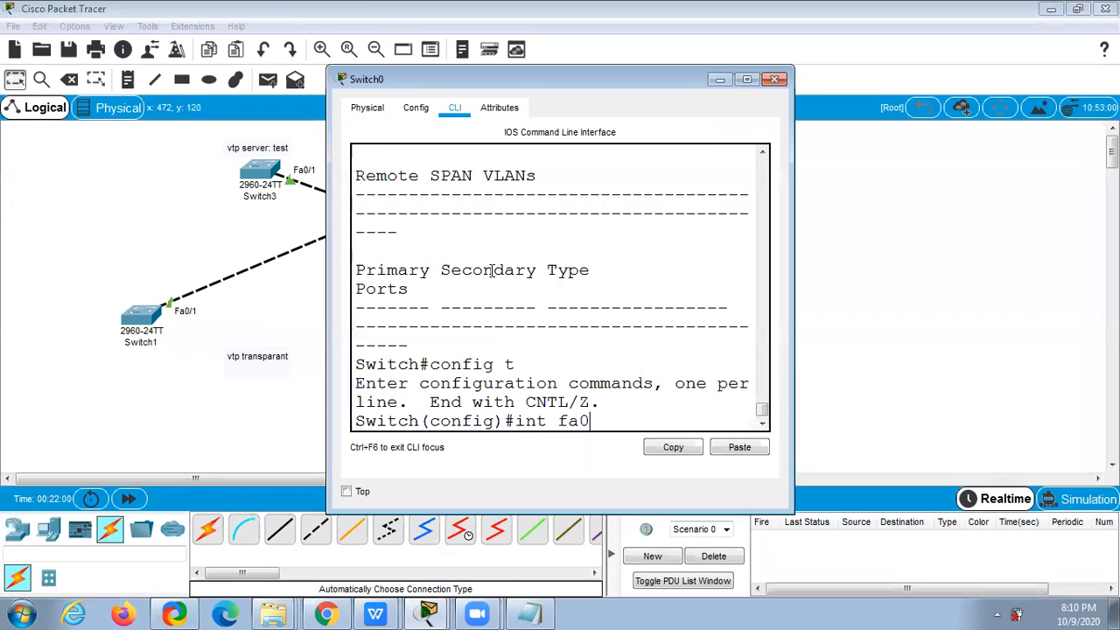
pyautogui.write('/5')
pyautogui.press('Return')
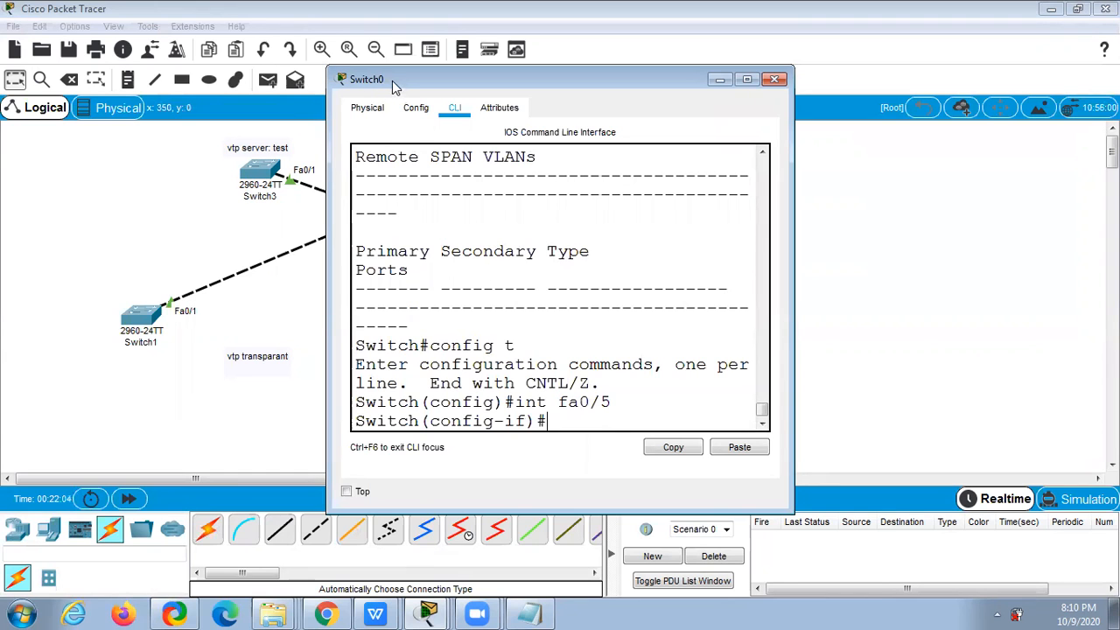
# Step: Move Switch0's window off the topology, set interface fa0/5 to switchport mode trunk, and close the window
pyautogui.moveTo(392, 81); pyautogui.dragTo(621, 53)
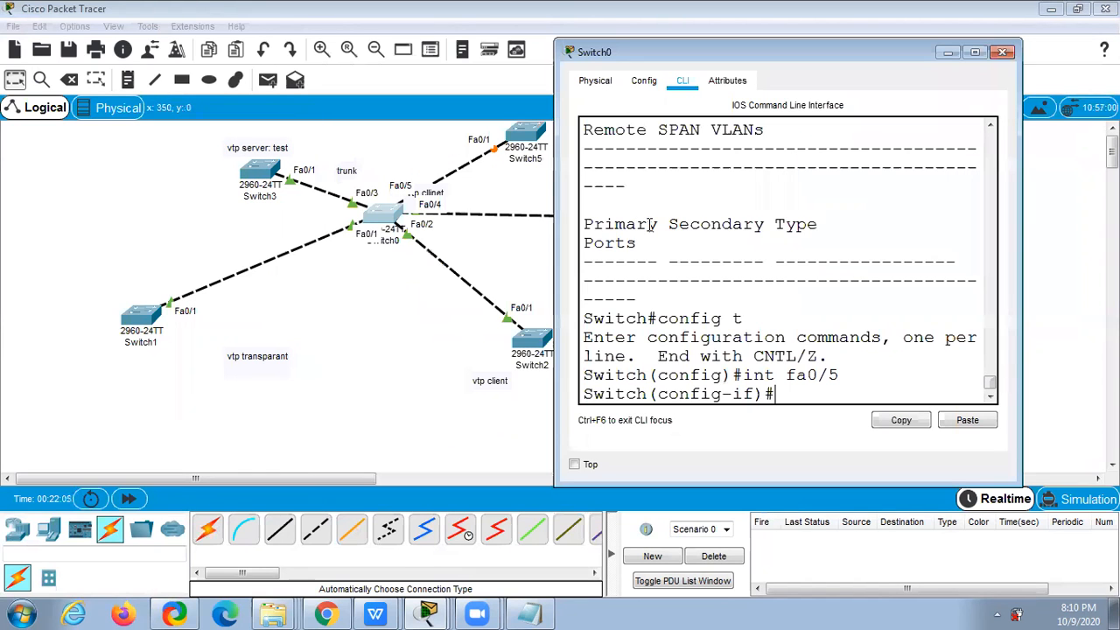
pyautogui.write('swi')
pyautogui.press('Tab')
pyautogui.write('mode trunk')
pyautogui.press('Return')
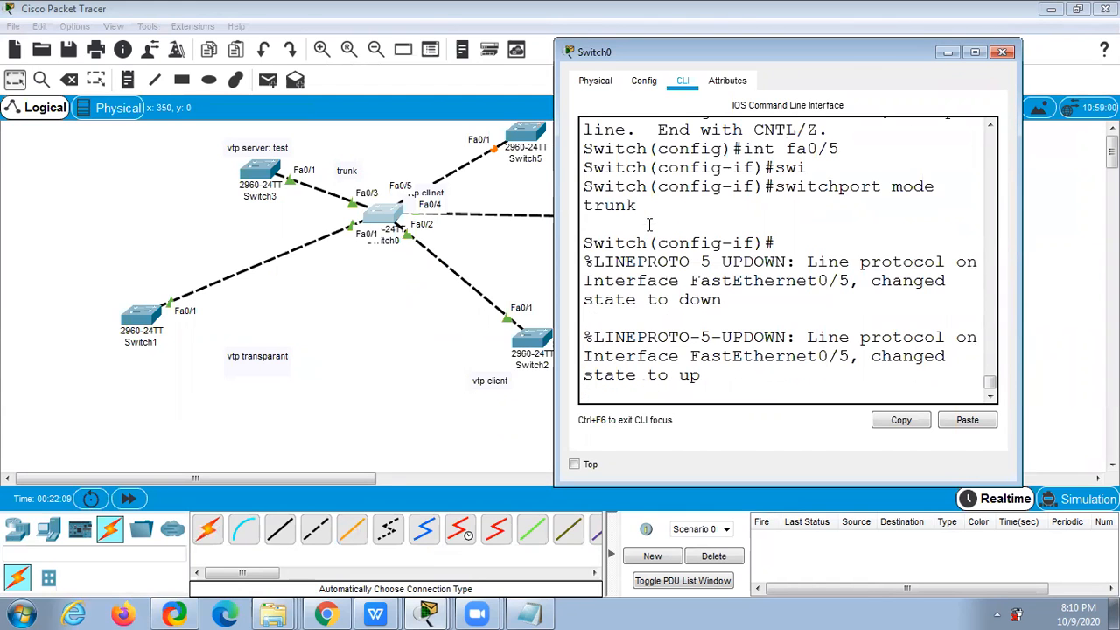
pyautogui.click(1002, 53)
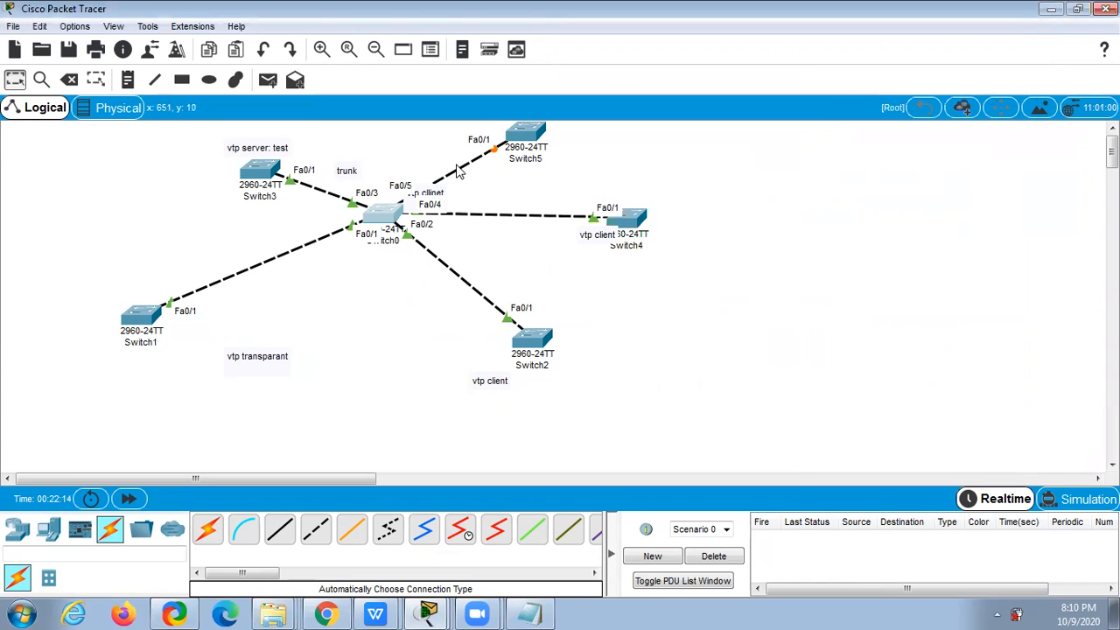
# Step: Open Switch5's CLI, move its window clear of the topology, and enter privileged EXEC mode
pyautogui.click(524, 136)
pyautogui.click(500, 107)
pyautogui.click(455, 107)
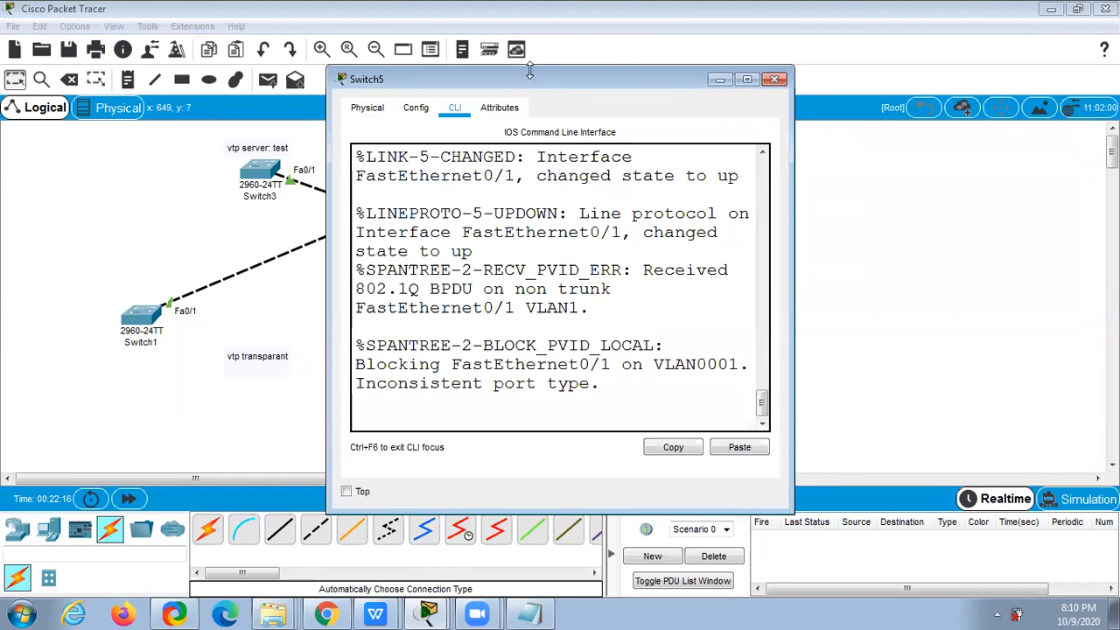
pyautogui.moveTo(540, 71); pyautogui.dragTo(755, 76)
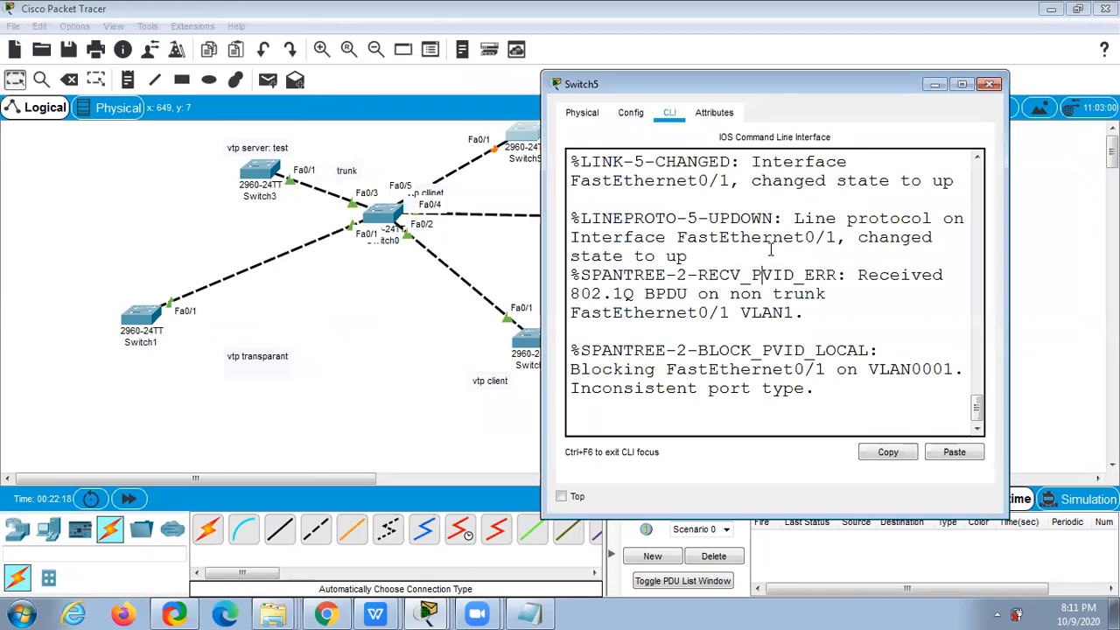
pyautogui.press('Return')
pyautogui.press('Return')
pyautogui.write('ena')
pyautogui.press('Return')
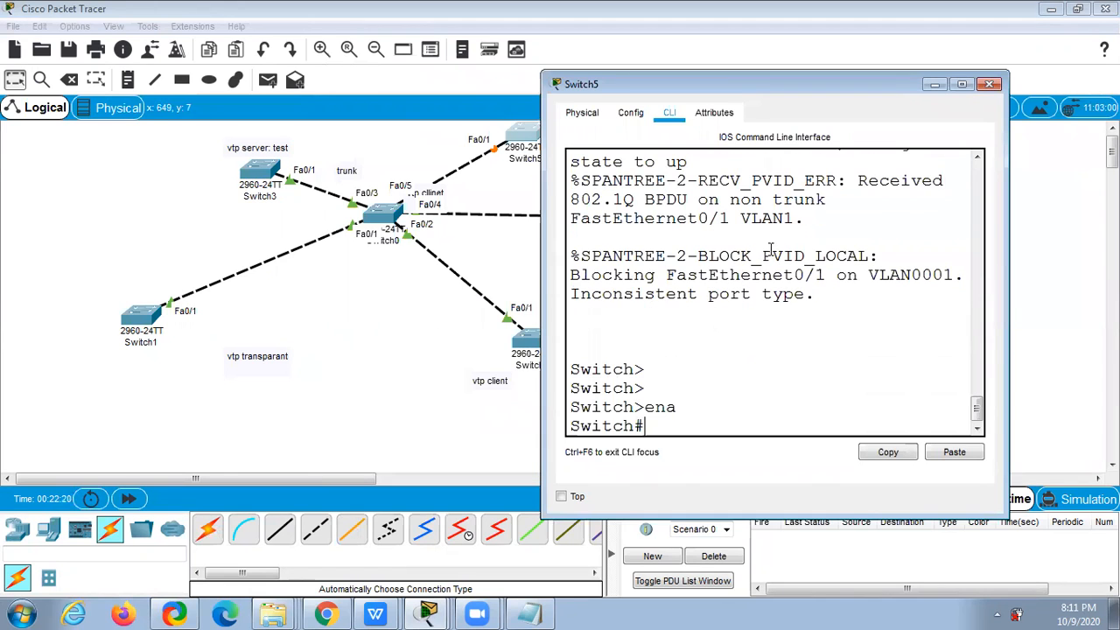
# Step: Enter global configuration mode on Switch5 and set interface fa0/1 to switchport mode trunk
pyautogui.write('config t')
pyautogui.press('Return')
pyautogui.write('int fa0/1')
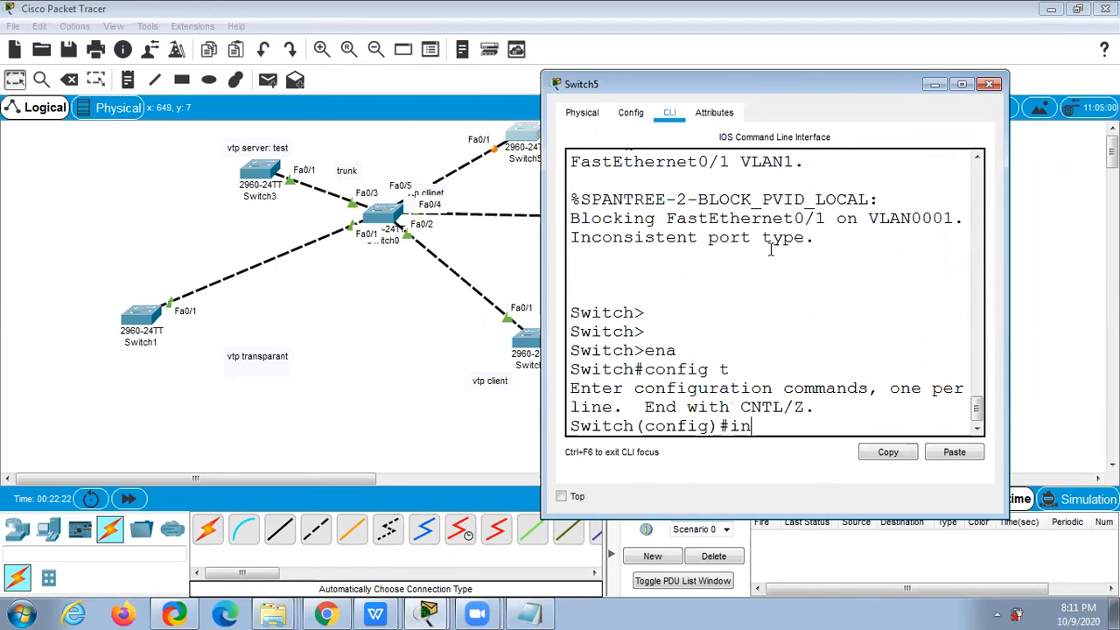
pyautogui.press('Return')
pyautogui.write('swi')
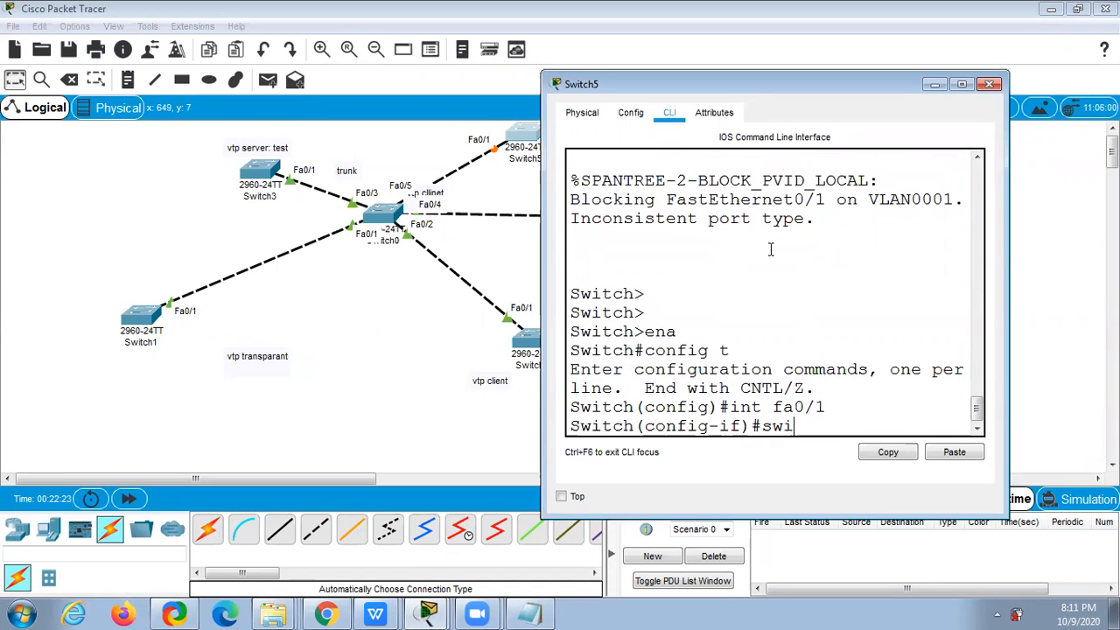
pyautogui.press('Tab')
pyautogui.write('mode trunk')
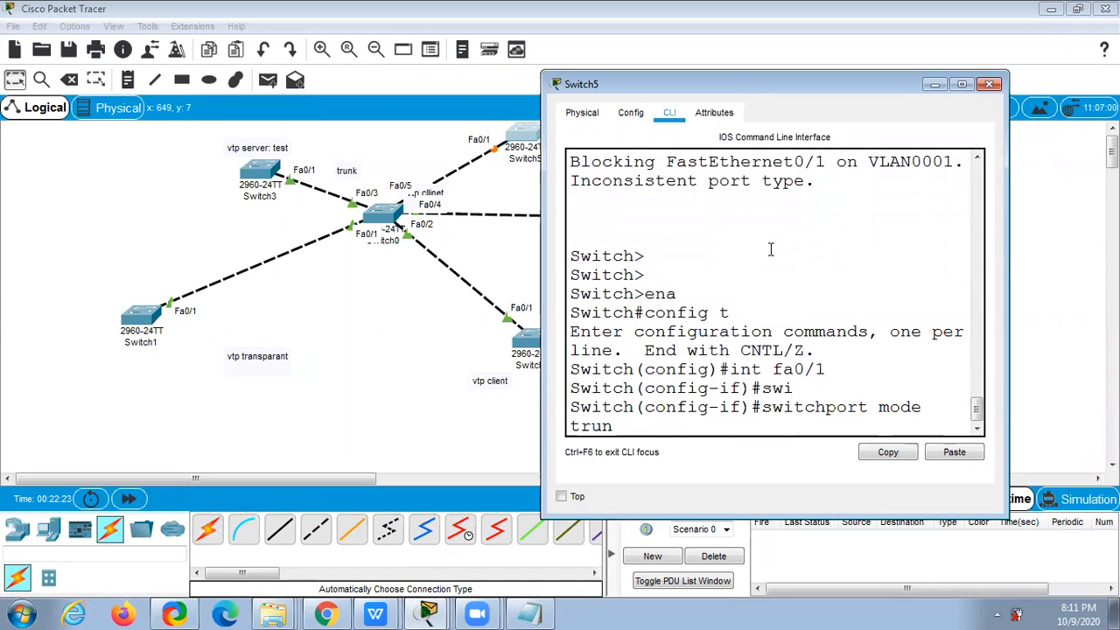
pyautogui.press('Return')
pyautogui.press('Return')
pyautogui.press('Return')
# Step: Leave interface configuration on Switch5, set its VTP mode to server and its VTP domain to test.com, and close its window
pyautogui.write('e')
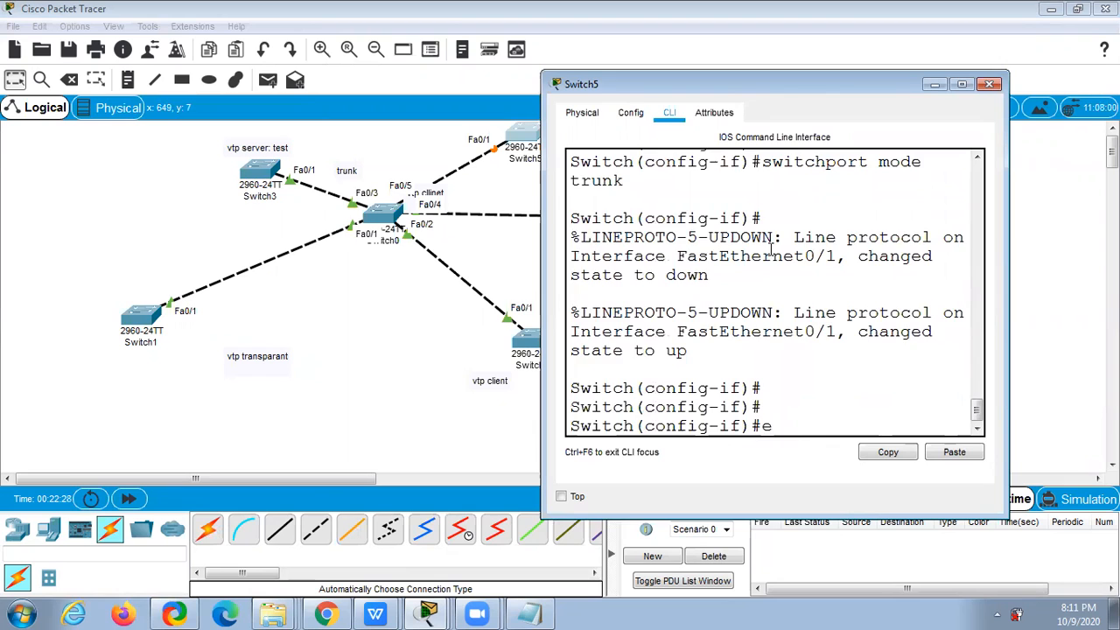
pyautogui.write('xit')
pyautogui.press('Return')
pyautogui.write('v')
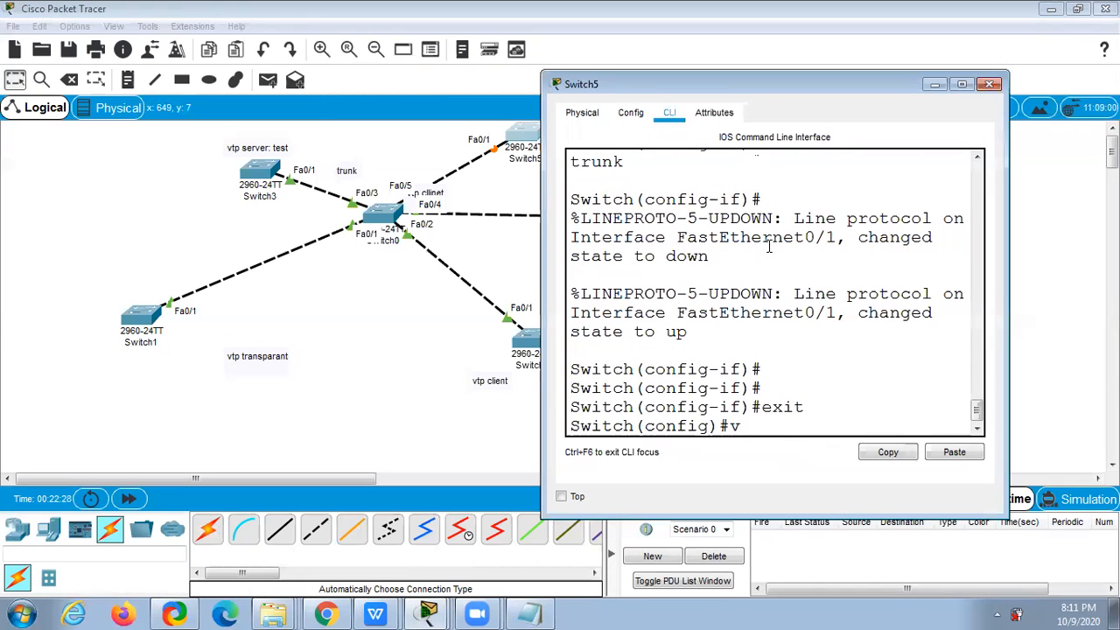
pyautogui.write('tp mode server')
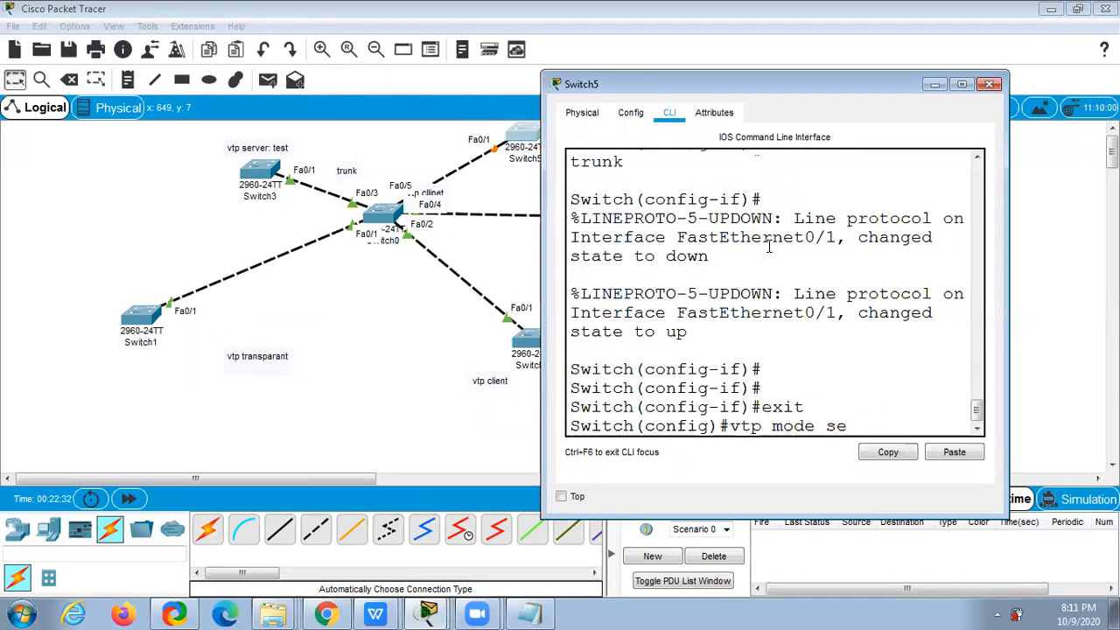
pyautogui.press('Return')
pyautogui.write('vtp')
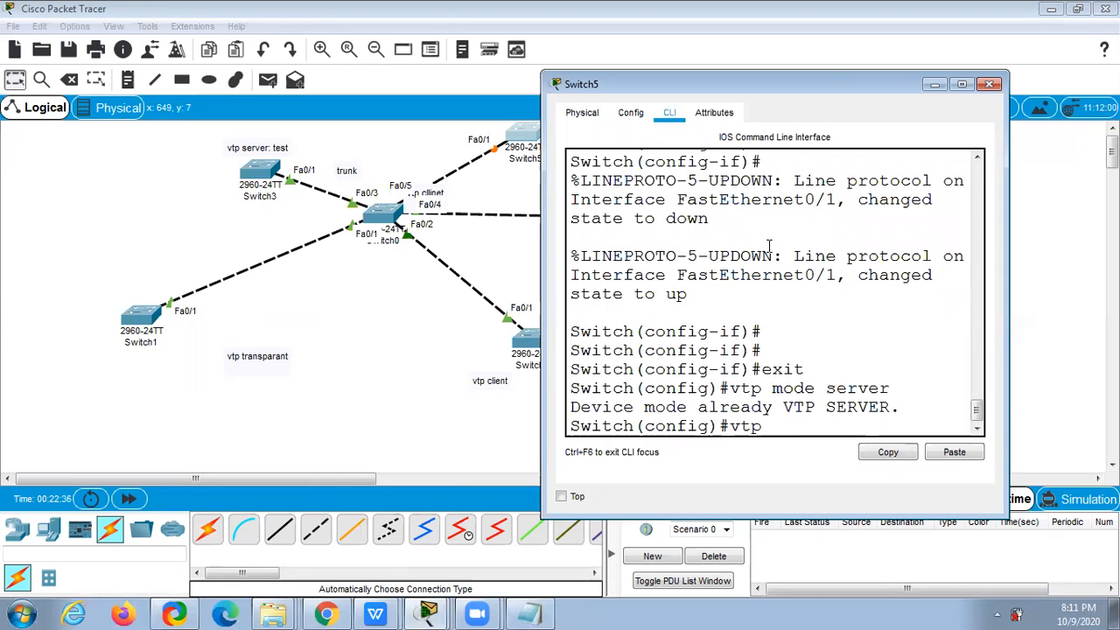
pyautogui.write(' domain test.com')
pyautogui.press('Return')
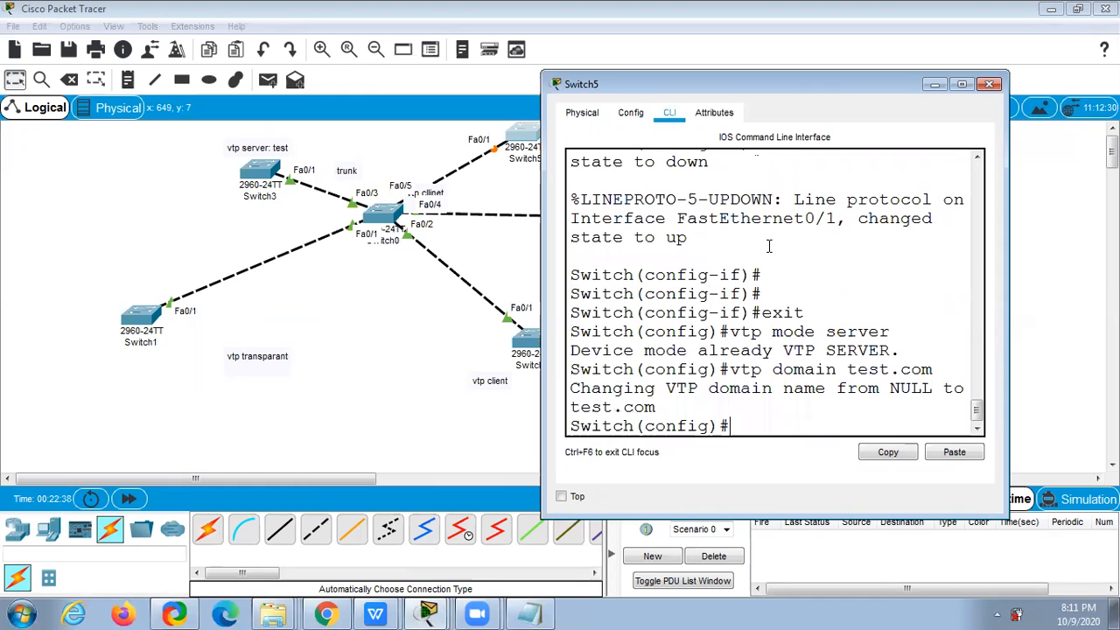
pyautogui.click(962, 84)
pyautogui.click(1078, 9)
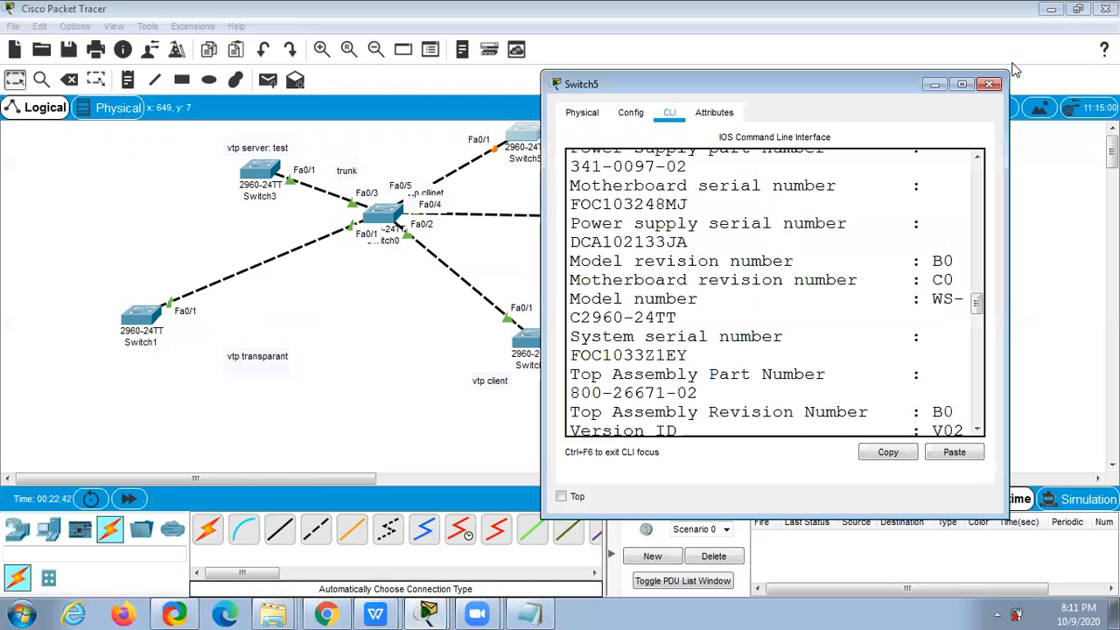
pyautogui.click(988, 84)
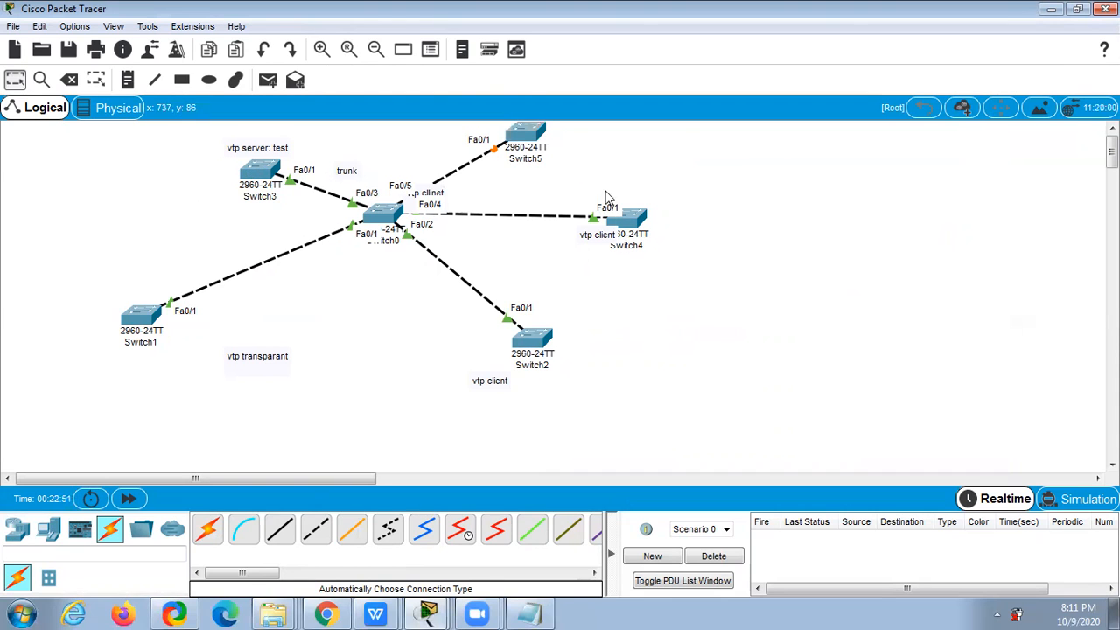
# Step: Reopen Switch5's CLI and leave global configuration mode for the privileged EXEC prompt
pyautogui.click(525, 138)
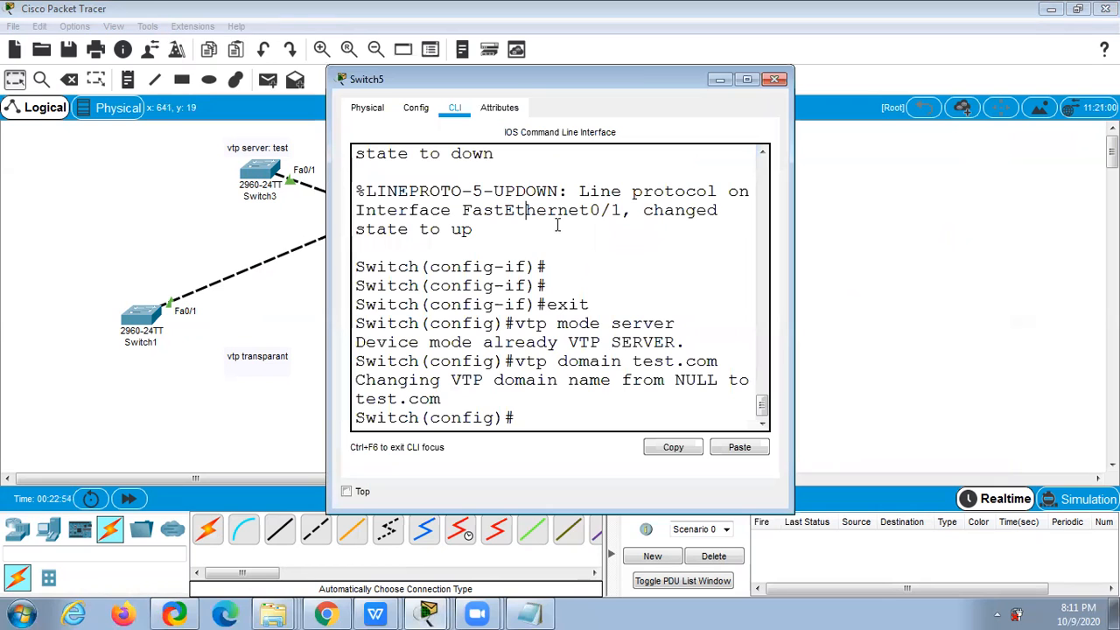
pyautogui.write('eix')
pyautogui.press('BackSpace')
pyautogui.write('it')
pyautogui.press('Return')
pyautogui.write('e')
pyautogui.press('Return')
pyautogui.press('Return')
pyautogui.press('Return')
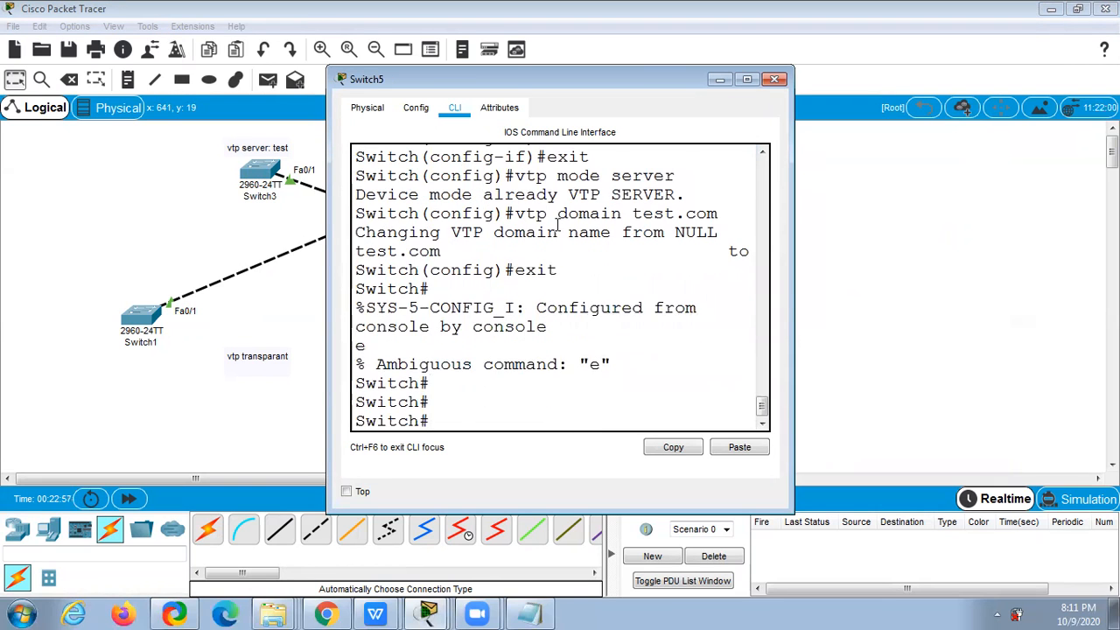
# Step: Show Switch5's VTP status in a maximized window and examine the domain name and configuration revision
pyautogui.write('config t')
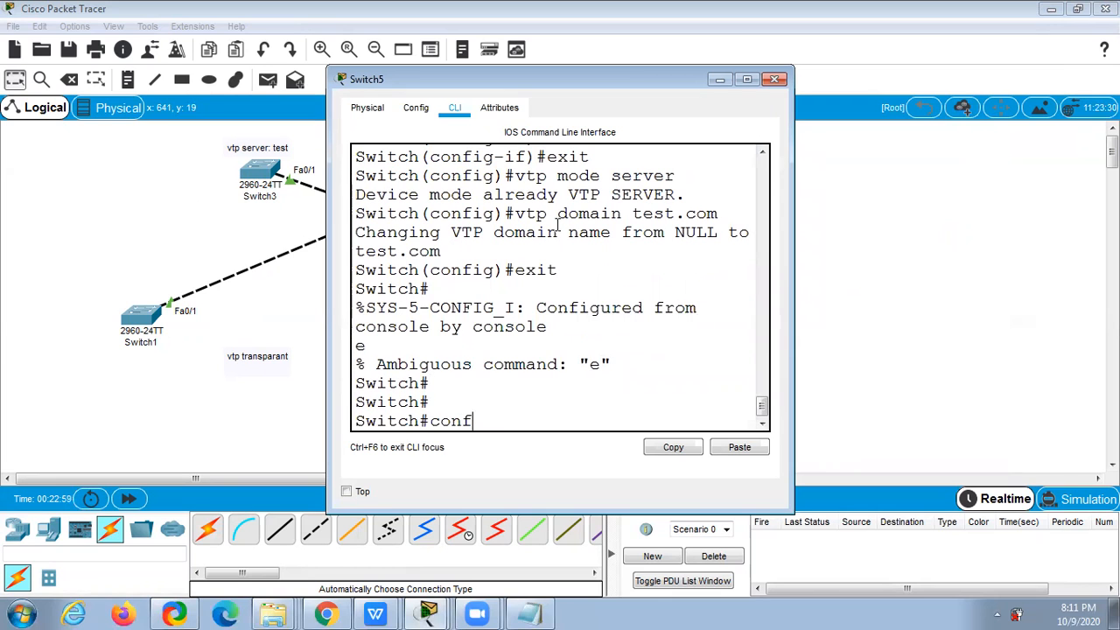
pyautogui.press('BackSpace')
pyautogui.press('BackSpace')
pyautogui.press('BackSpace')
pyautogui.press('BackSpace')
pyautogui.press('BackSpace')
pyautogui.press('BackSpace')
pyautogui.write('show vtp stat')
pyautogui.press('Return')
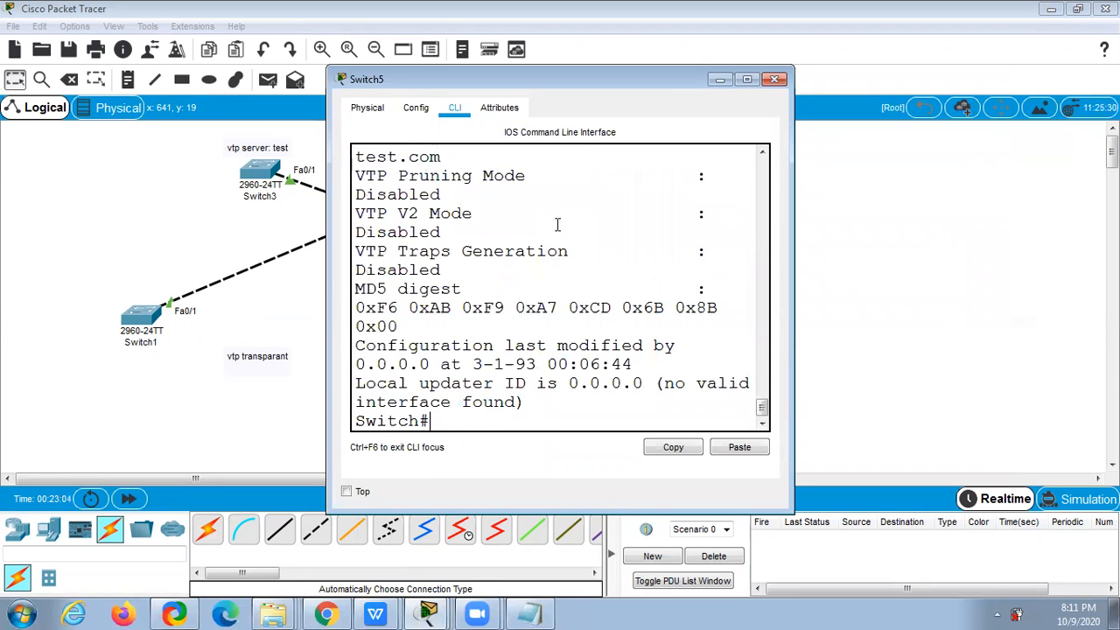
pyautogui.click(747, 80)
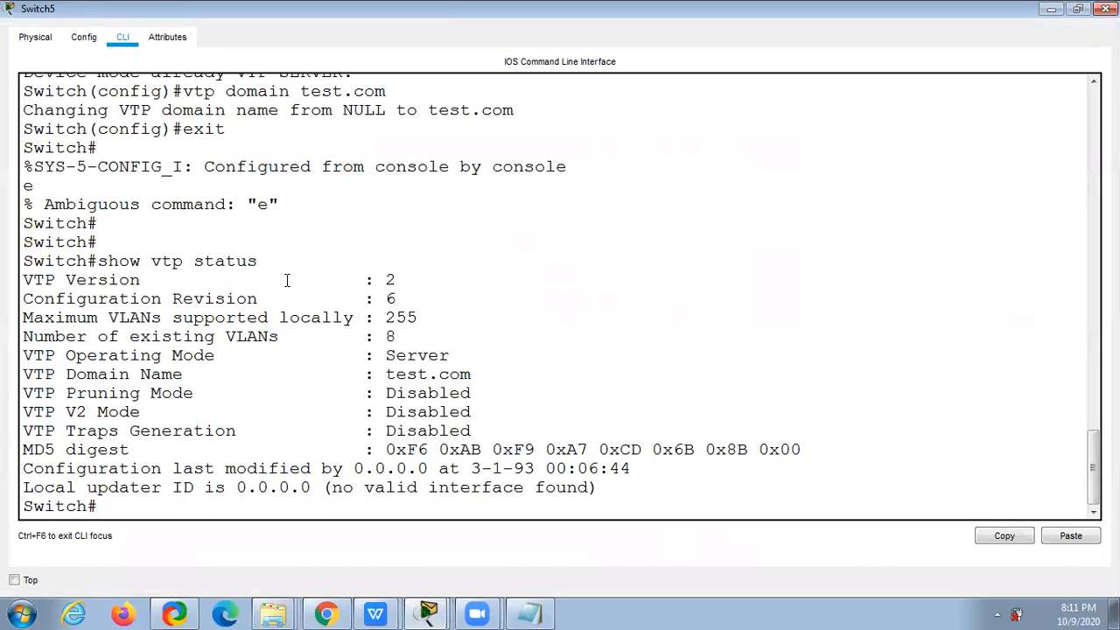
pyautogui.moveTo(388, 374); pyautogui.dragTo(471, 374)
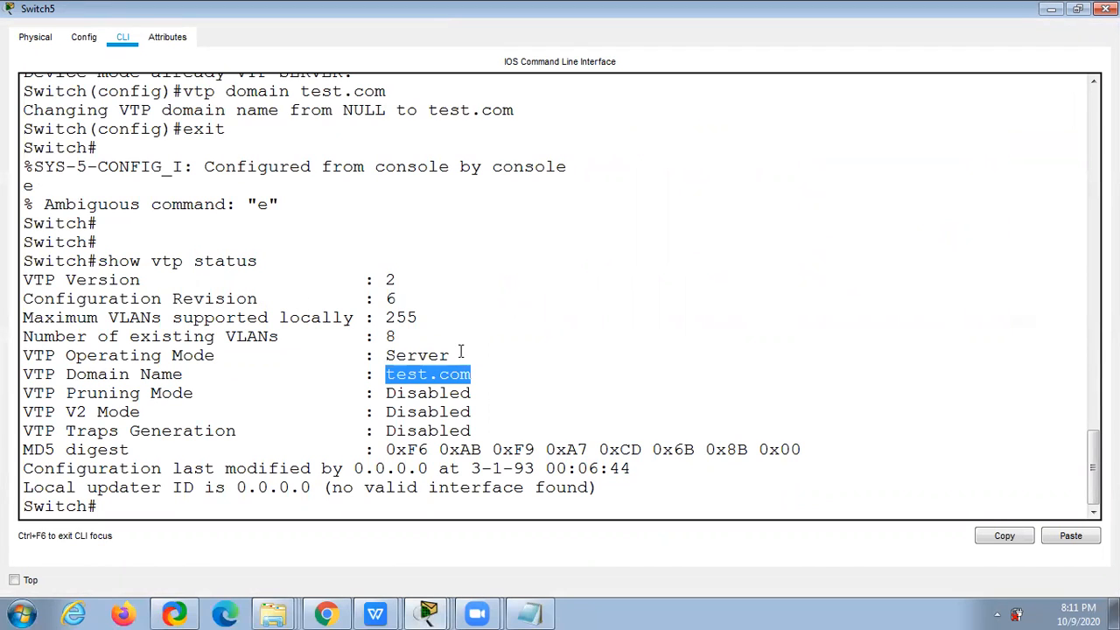
pyautogui.moveTo(423, 299); pyautogui.dragTo(352, 299)
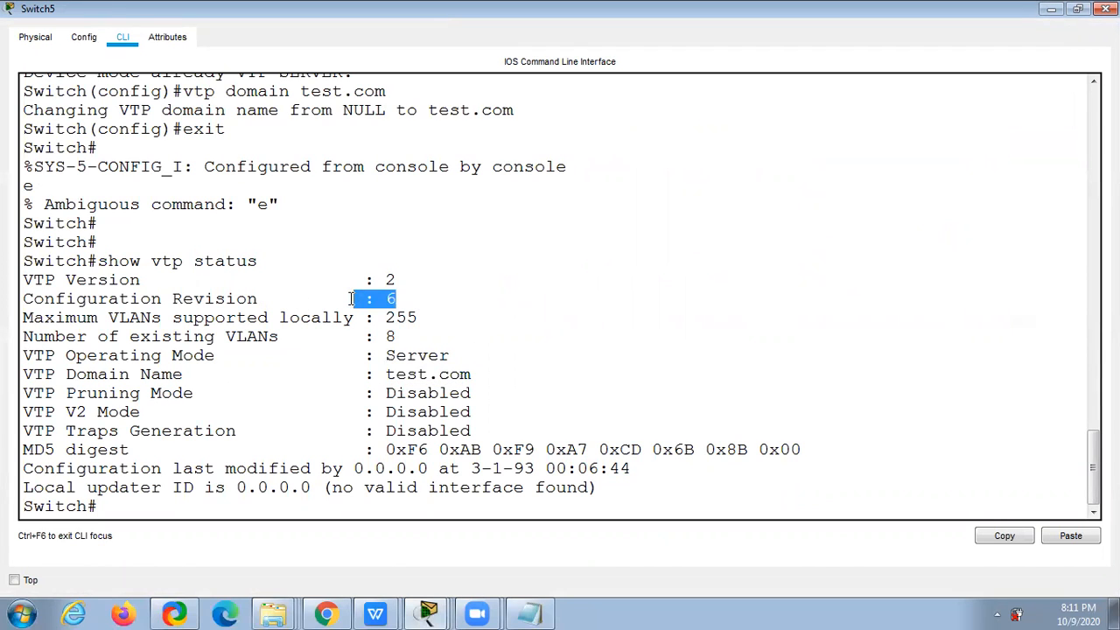
pyautogui.click(494, 375)
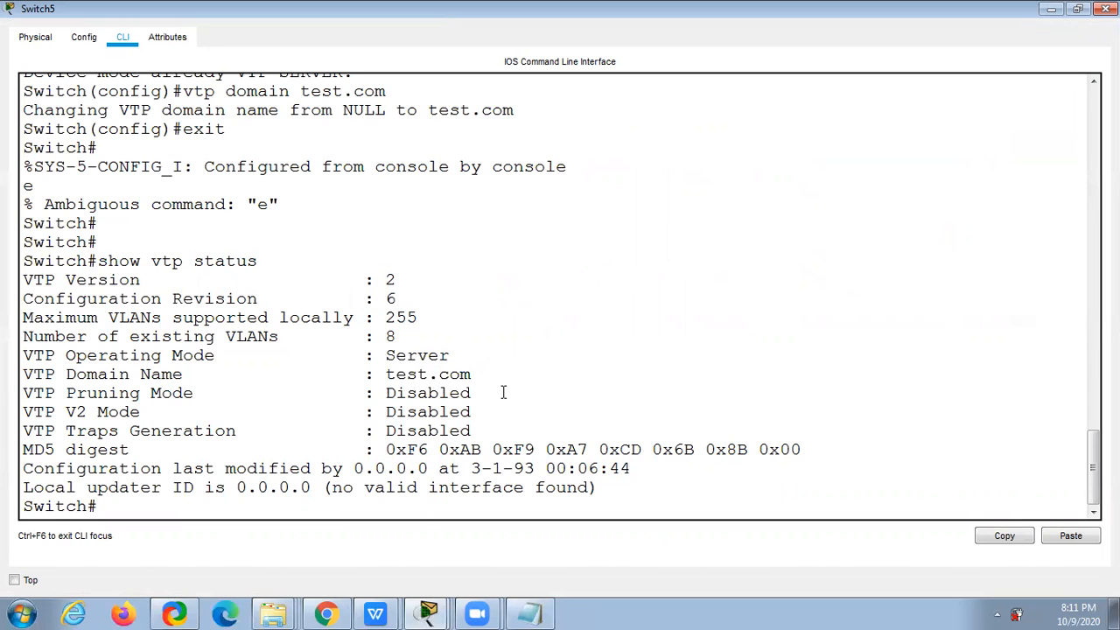
# Step: Show the full VLAN table on Switch5 and examine its user-defined VLANs
pyautogui.write('sh vlan')
pyautogui.press('Return')
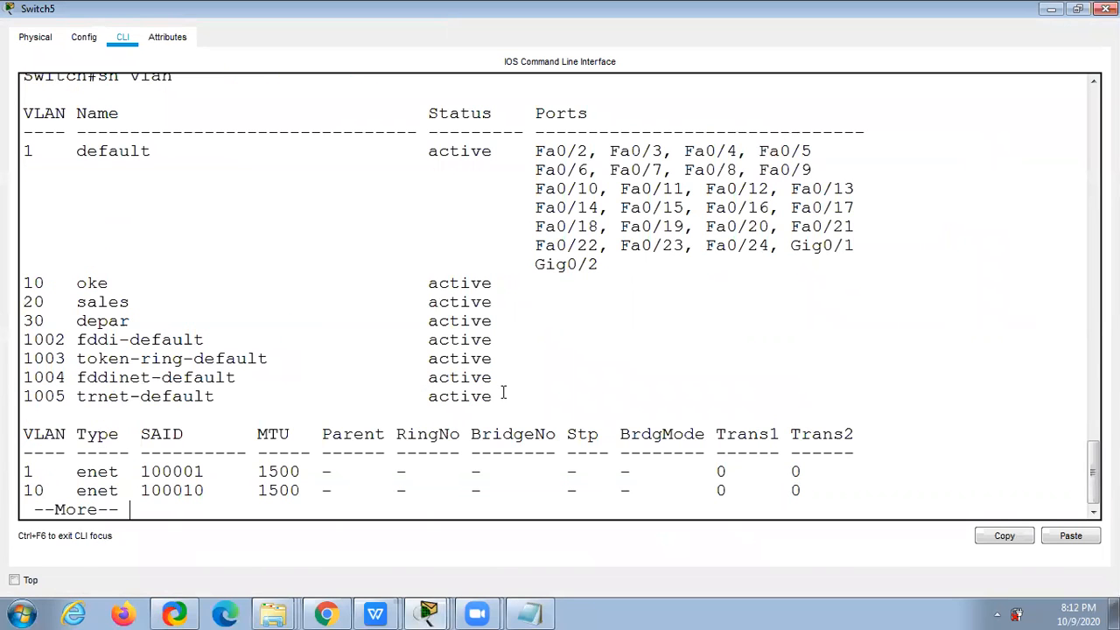
pyautogui.moveTo(77, 281); pyautogui.dragTo(485, 322)
pyautogui.press('space')
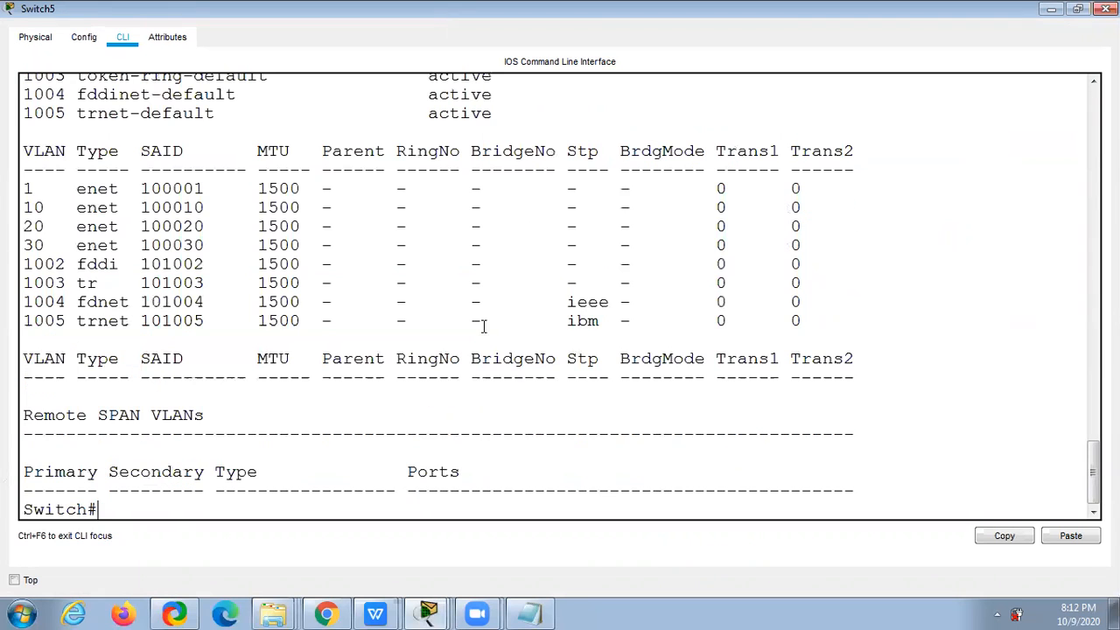
# Step: Enter global configuration mode on Switch5, create VLAN 11 named bebasaja, and leave VLAN configuration
pyautogui.write('conf')
pyautogui.write('ig t')
pyautogui.press('Return')
pyautogui.write('vlan 11')
pyautogui.press('Return')
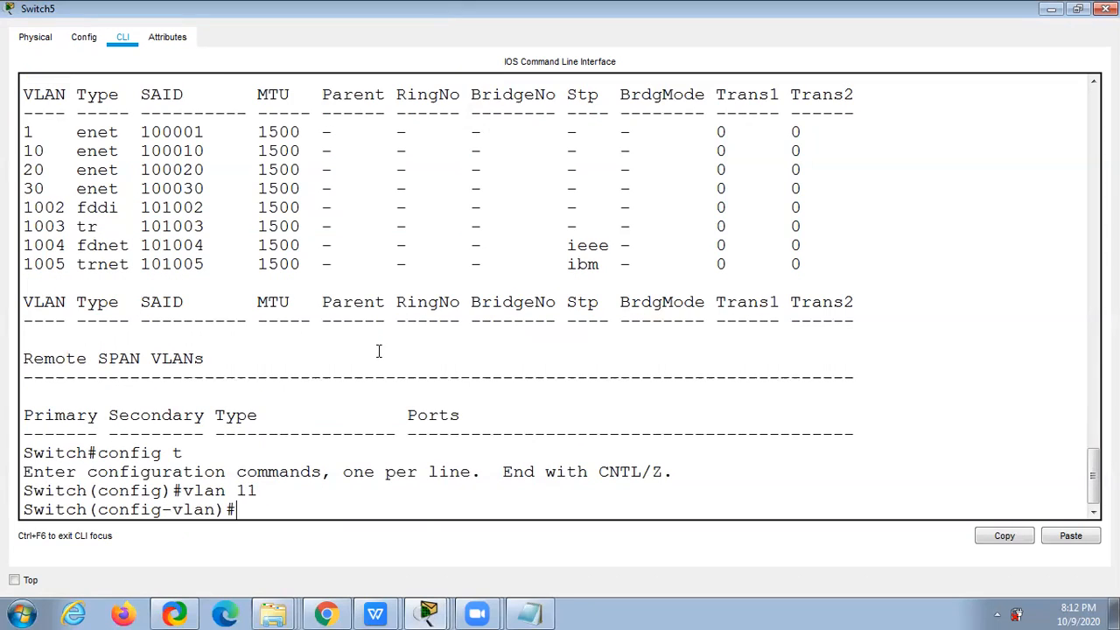
pyautogui.write('name bebas a')
pyautogui.press('BackSpace')
pyautogui.press('BackSpace')
pyautogui.write('aja')
pyautogui.press('Return')
pyautogui.write('exi')
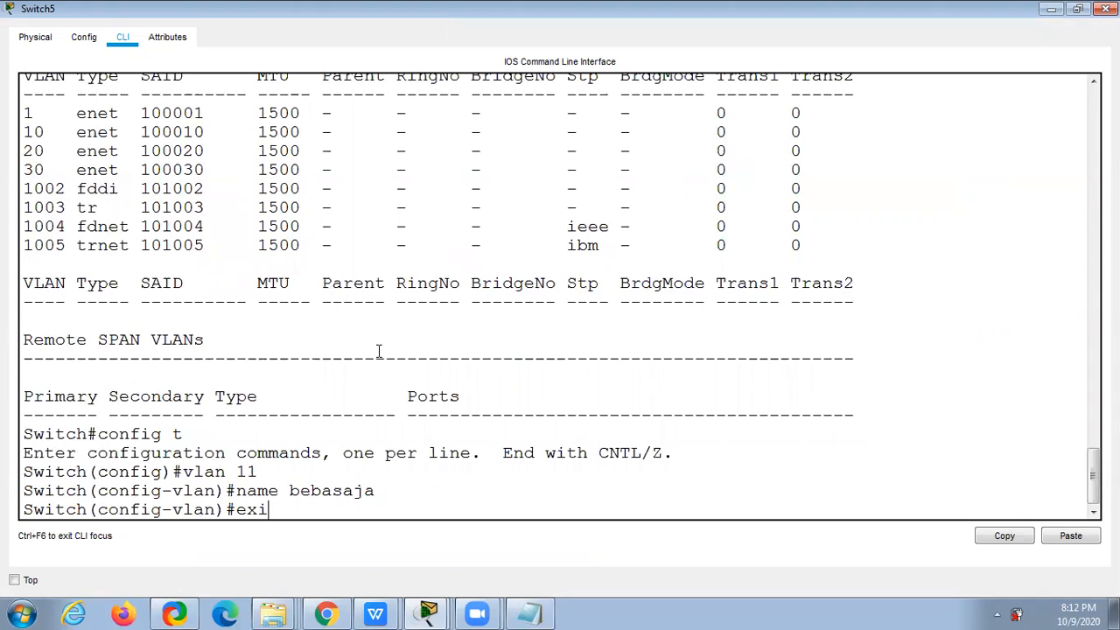
pyautogui.write('t')
pyautogui.press('Return')
# Step: Create VLAN 12 named hahahha on Switch5 and leave VLAN configuration
pyautogui.write('vlan 12')
pyautogui.press('Return')
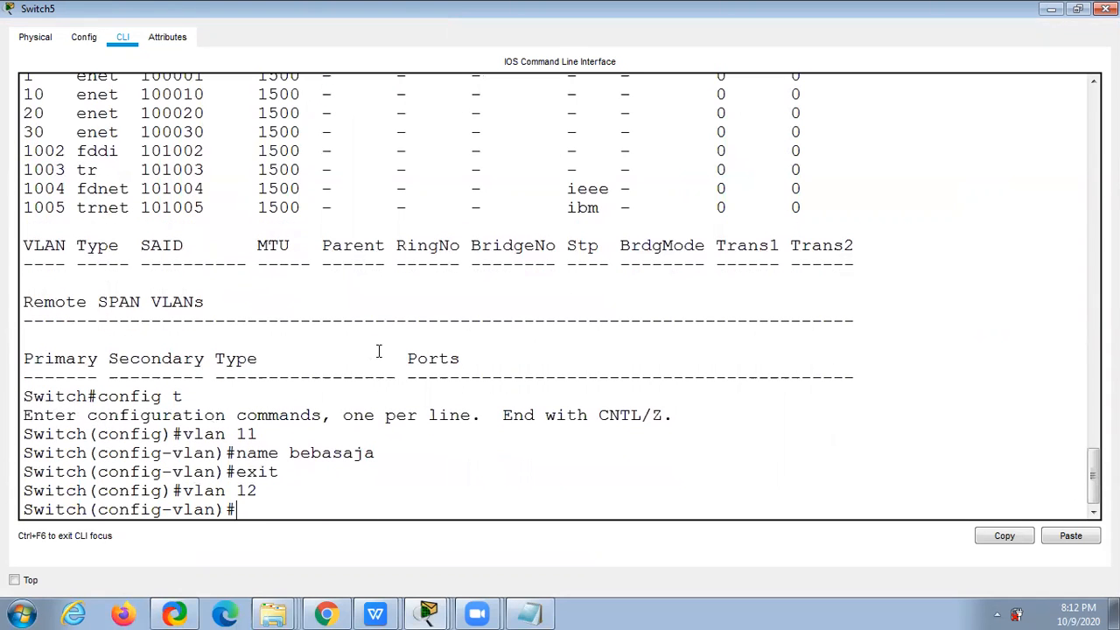
pyautogui.write('domain')
pyautogui.press('BackSpace')
pyautogui.press('BackSpace')
pyautogui.press('BackSpace')
pyautogui.press('BackSpace')
pyautogui.press('BackSpace')
pyautogui.write('name hahahha')
pyautogui.press('Return')
pyautogui.write('exit')
pyautogui.press('Return')
# Step: Create VLAN 14 named kacau on Switch5 and leave VLAN configuration
pyautogui.write('vlan 14')
pyautogui.press('Return')
pyautogui.write('name kacau')
pyautogui.press('Return')
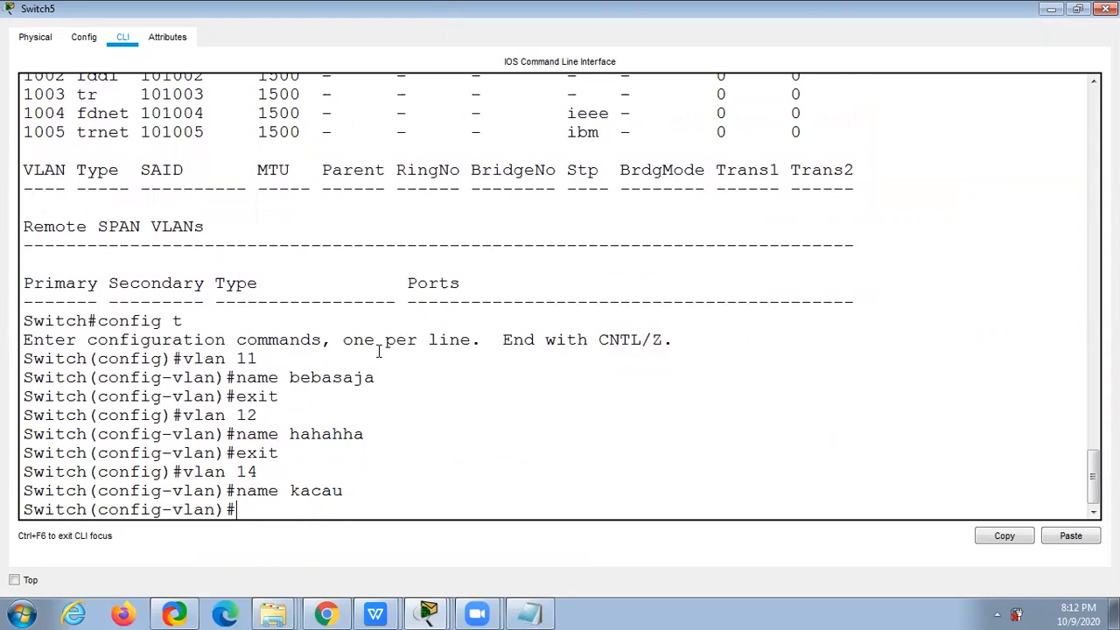
pyautogui.write('exit')
pyautogui.press('Return')
# Step: Create VLAN 15 named hohoh on Switch5 and return to privileged EXEC mode
pyautogui.write('vlan ')
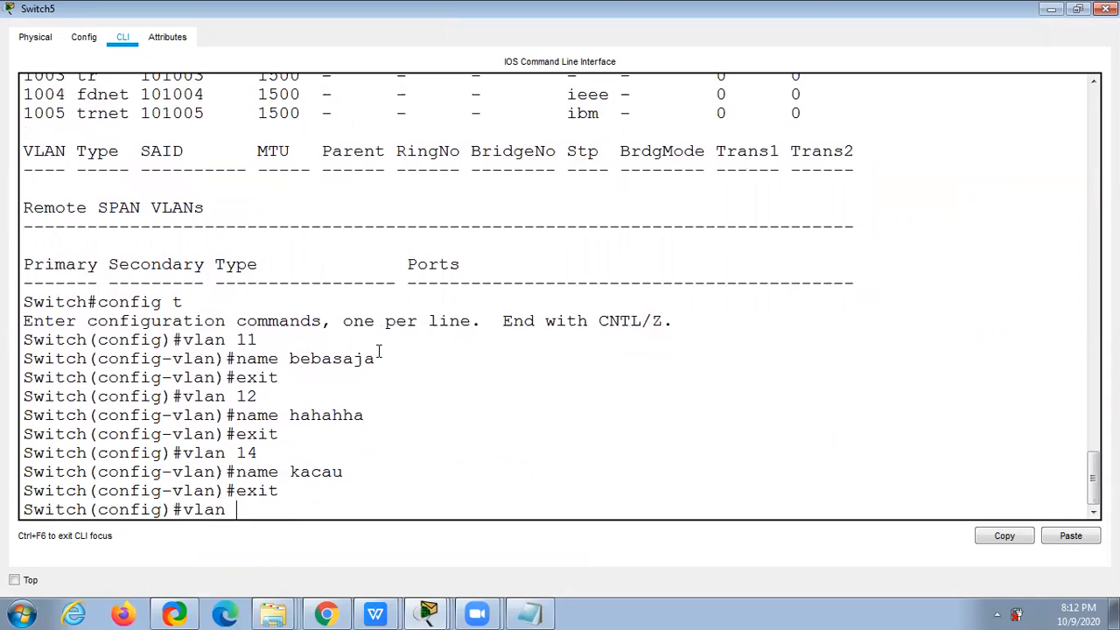
pyautogui.write('15')
pyautogui.press('Return')
pyautogui.write('name hohoh')
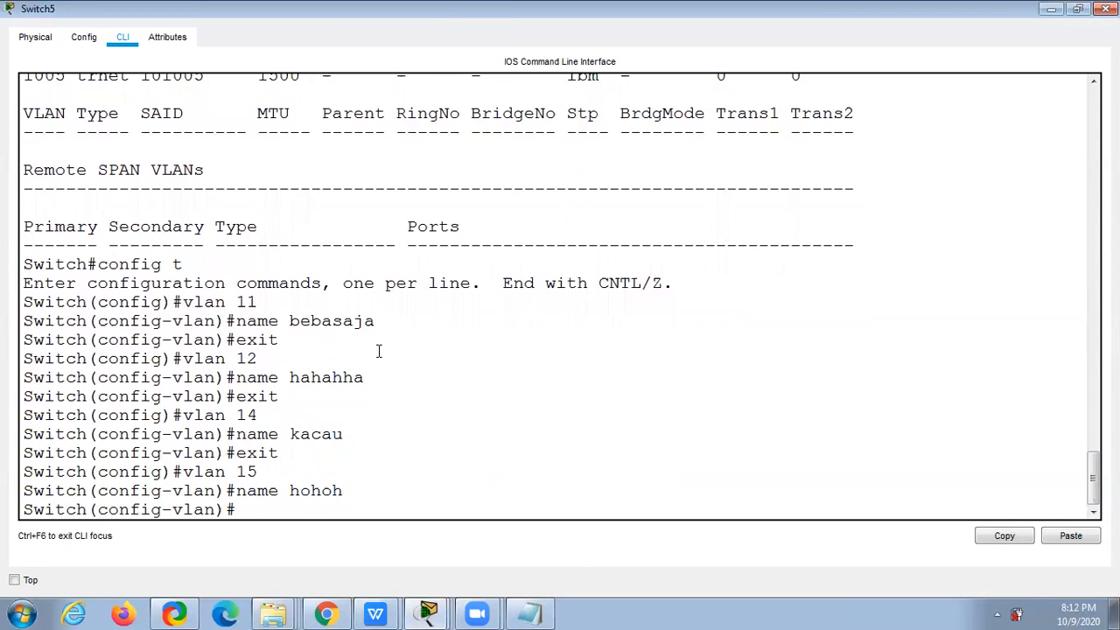
pyautogui.write('exit')
pyautogui.press('Return')
pyautogui.write('exit')
pyautogui.press('Return')
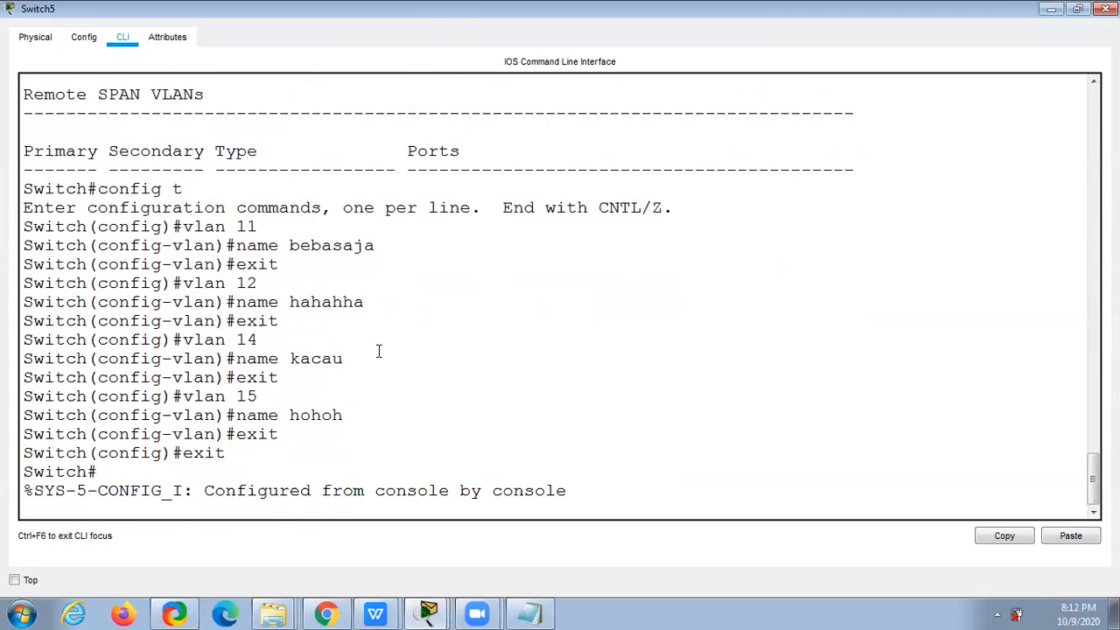
pyautogui.press('Return')
# Step: Show Switch5's VTP status again, examine the configuration revision, and close the switch's window
pyautogui.write('sh')
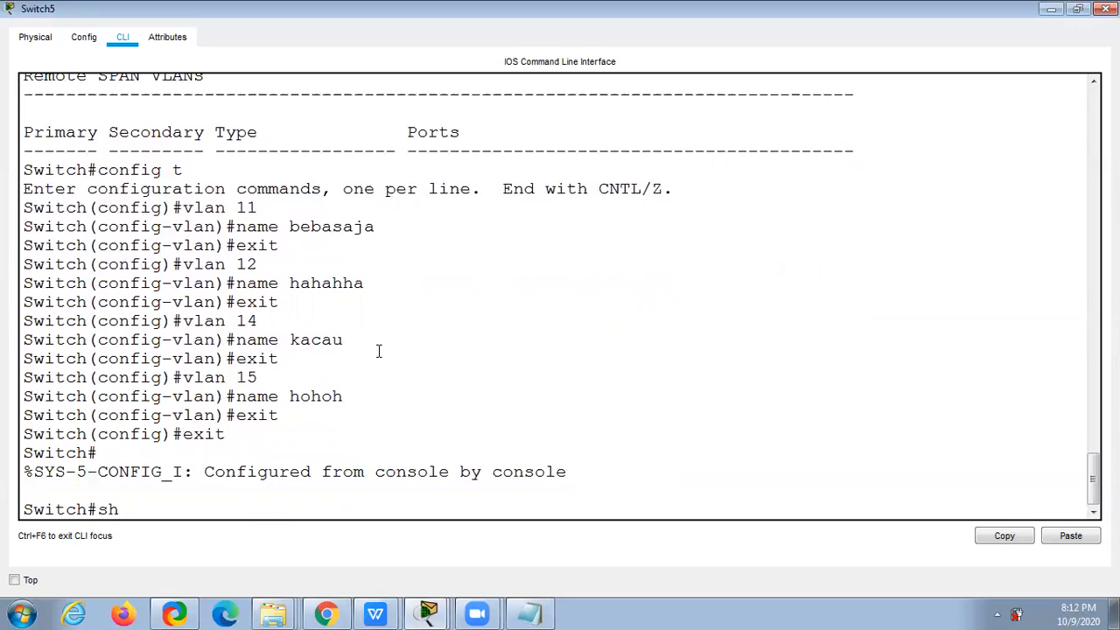
pyautogui.write('ow vtp status')
pyautogui.press('Return')
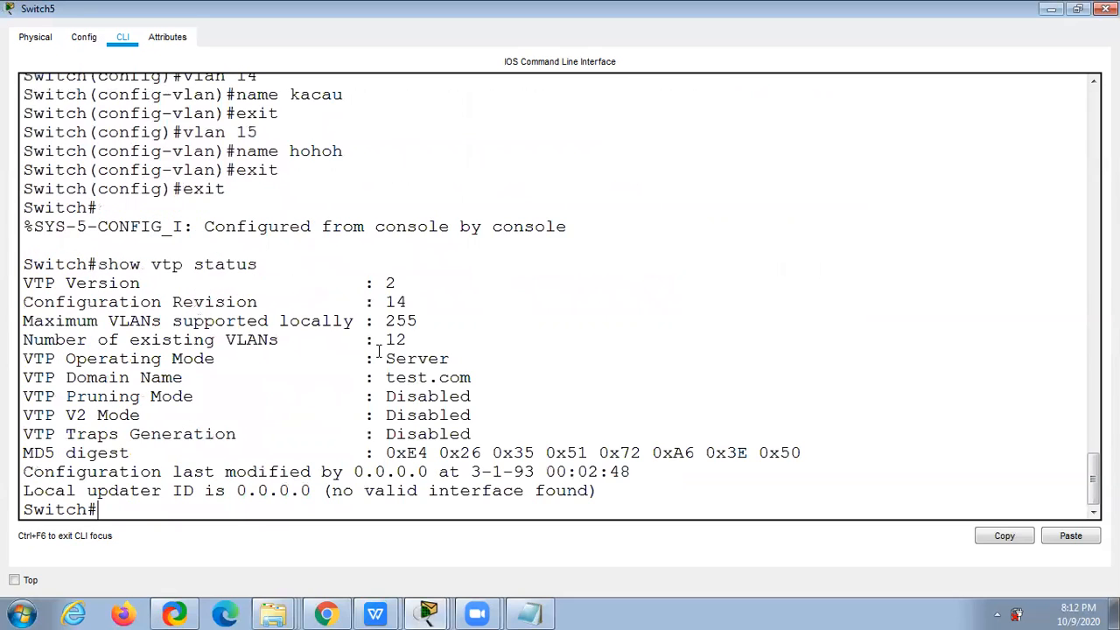
pyautogui.moveTo(420, 303); pyautogui.dragTo(374, 304)
pyautogui.click(353, 380)
pyautogui.click(1104, 9)
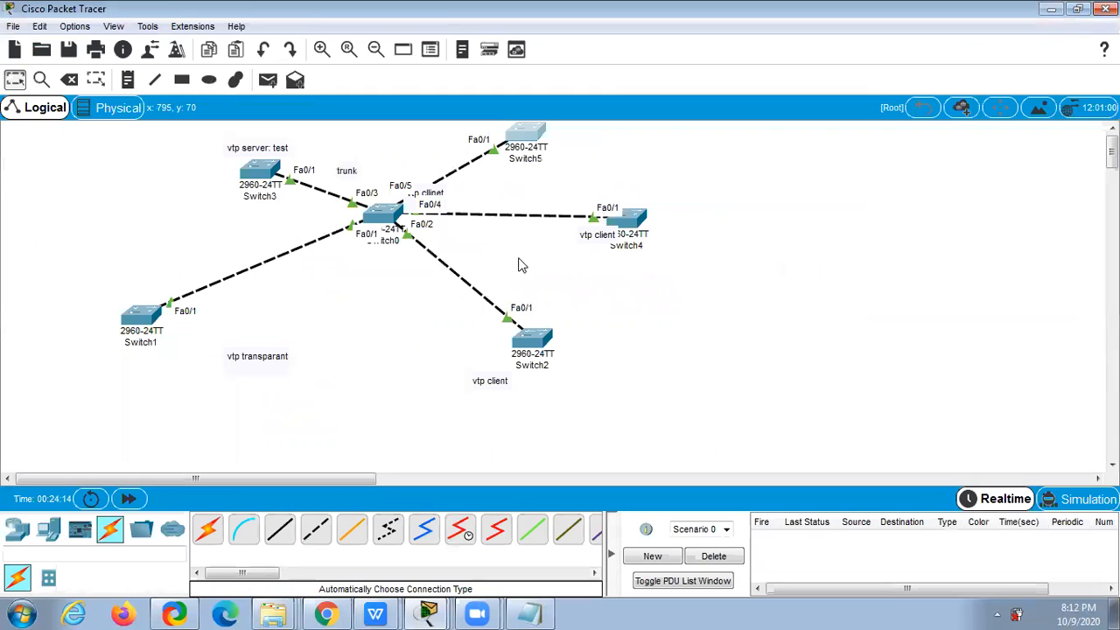
# Step: Open Switch4's CLI, maximize its window, and leave global configuration mode for privileged EXEC mode
pyautogui.click(623, 226)
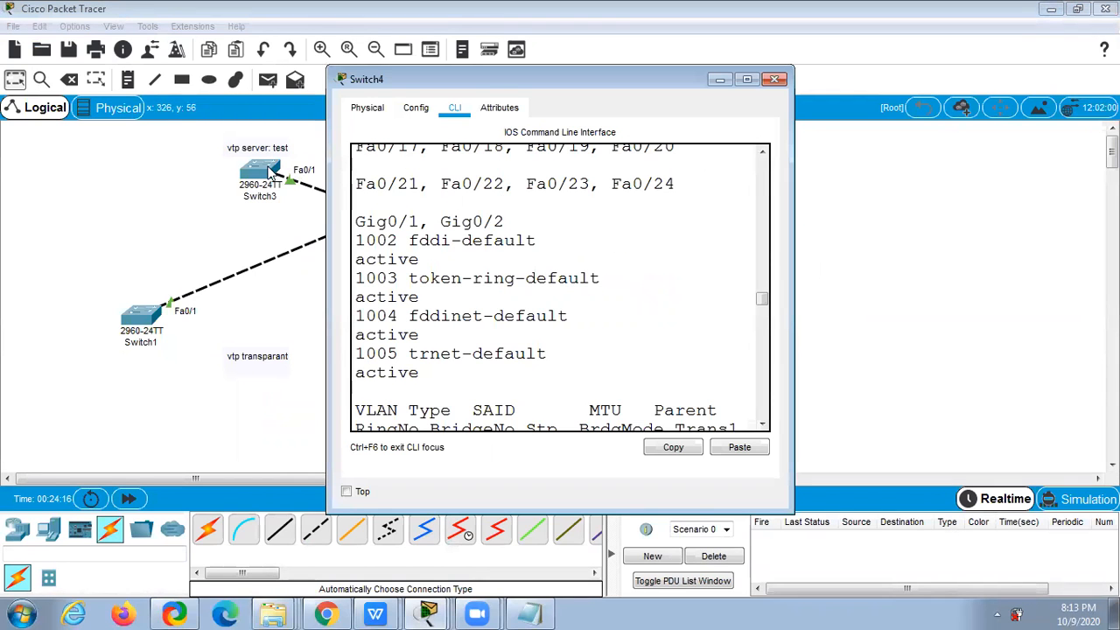
pyautogui.moveTo(504, 82); pyautogui.dragTo(580, 106)
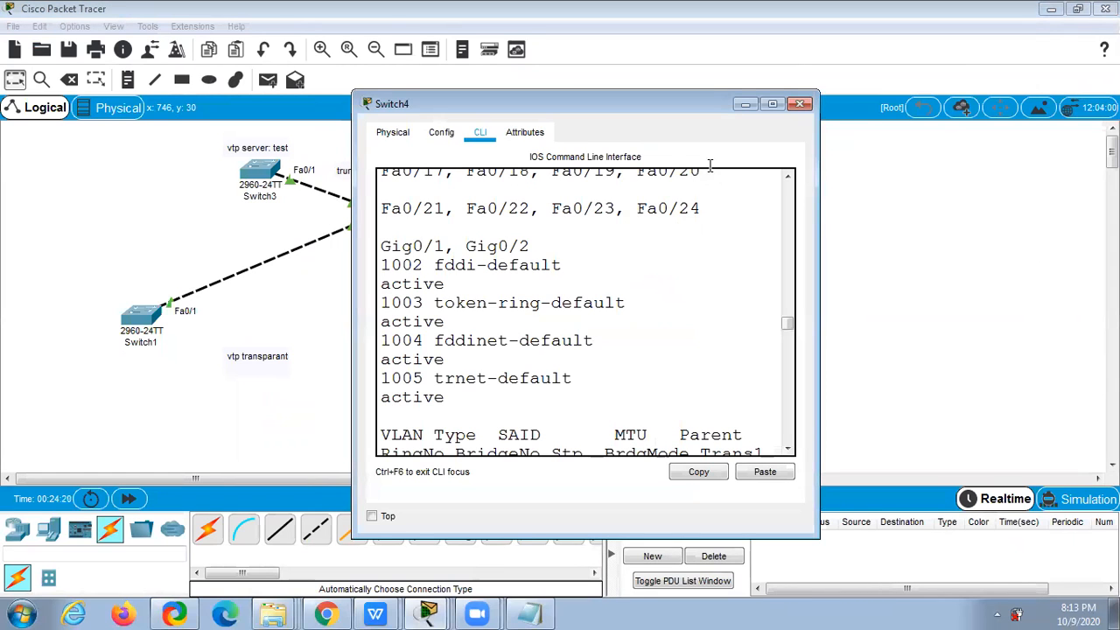
pyautogui.doubleClick(429, 104)
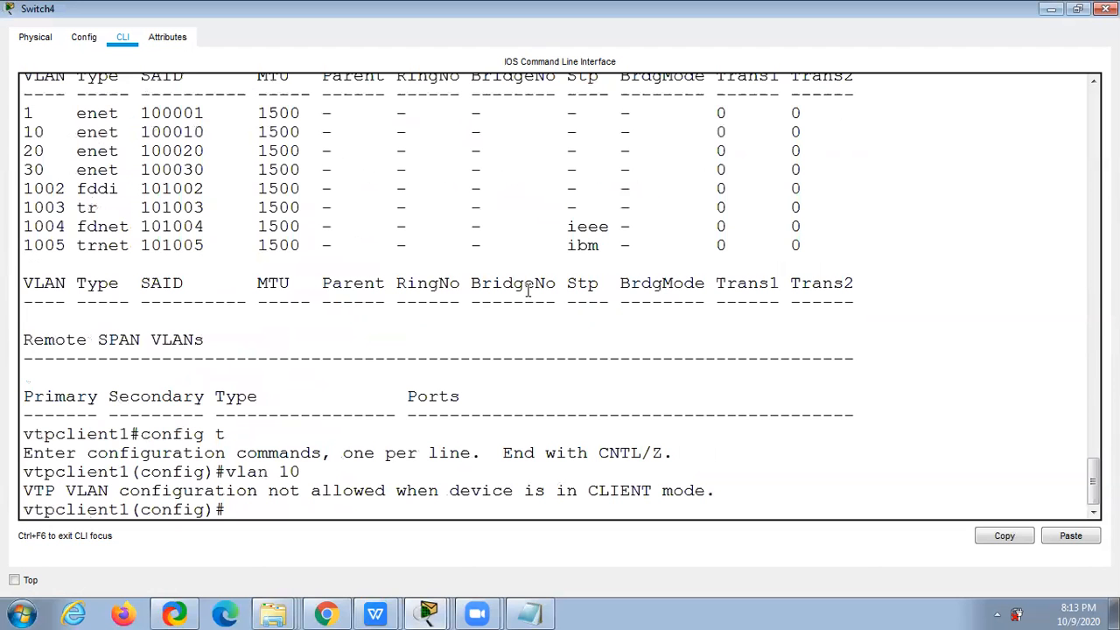
pyautogui.write('exit')
pyautogui.press('Return')
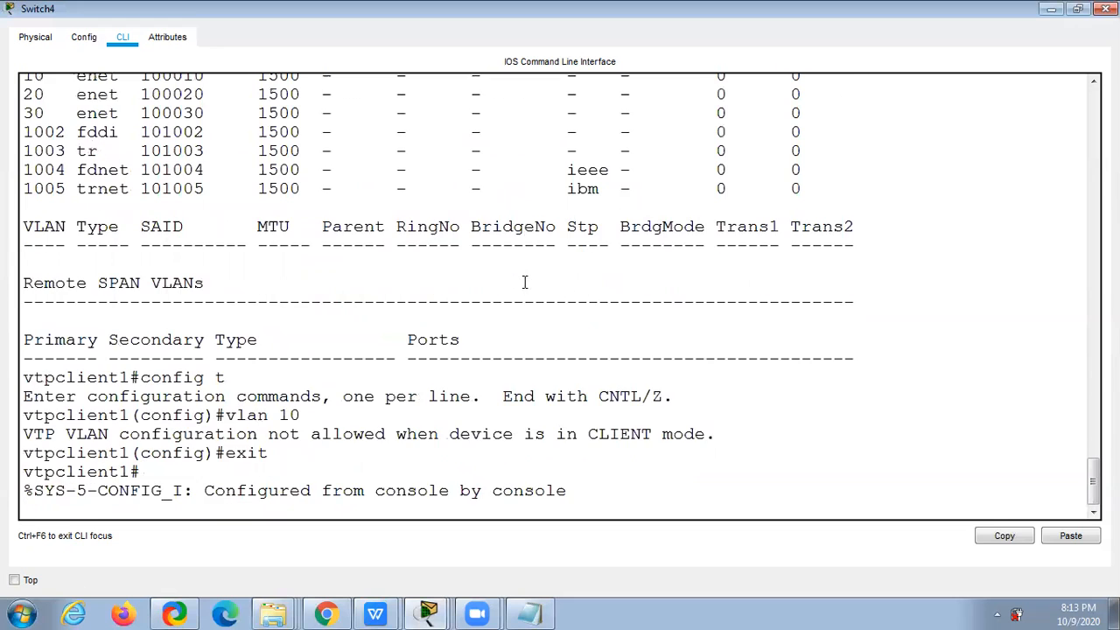
pyautogui.press('Return')
pyautogui.press('Return')
# Step: Show the VLAN table on Switch4, examine the user-defined VLANs, and return to the topology
pyautogui.write('show vlan')
pyautogui.press('Return')
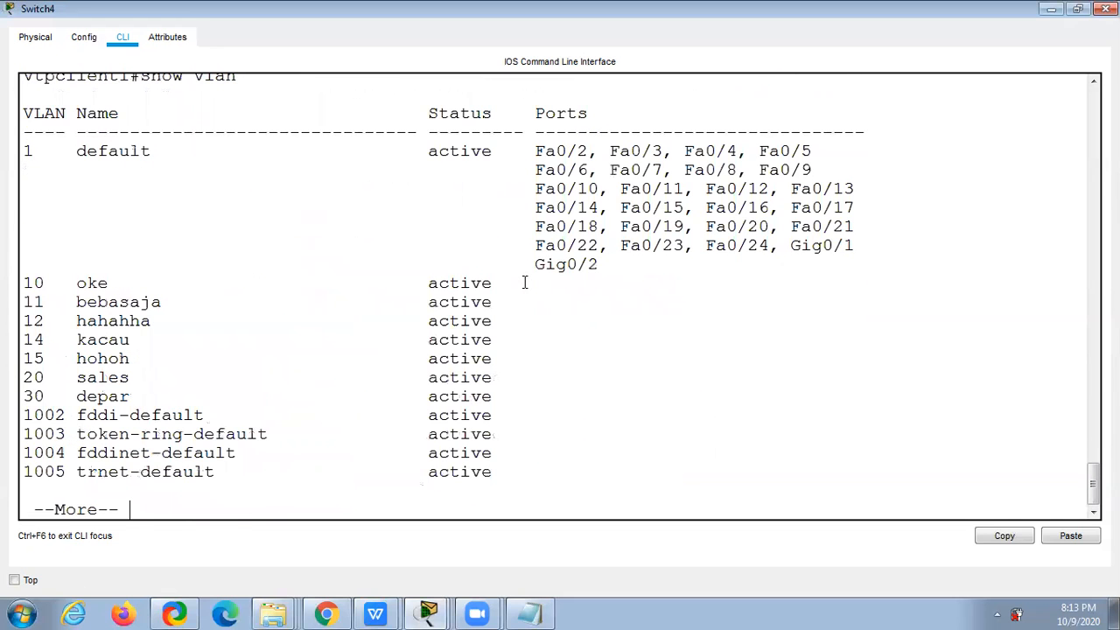
pyautogui.moveTo(77, 282); pyautogui.dragTo(218, 398)
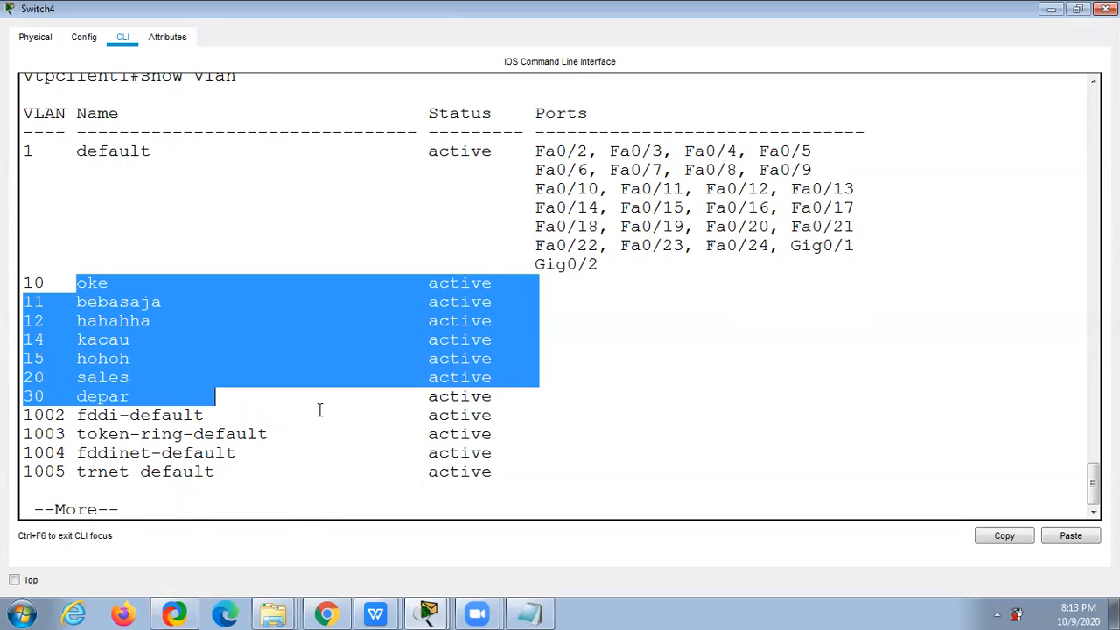
pyautogui.click(320, 337)
pyautogui.moveTo(87, 283); pyautogui.dragTo(215, 397)
pyautogui.click(1080, 11)
pyautogui.click(854, 278)
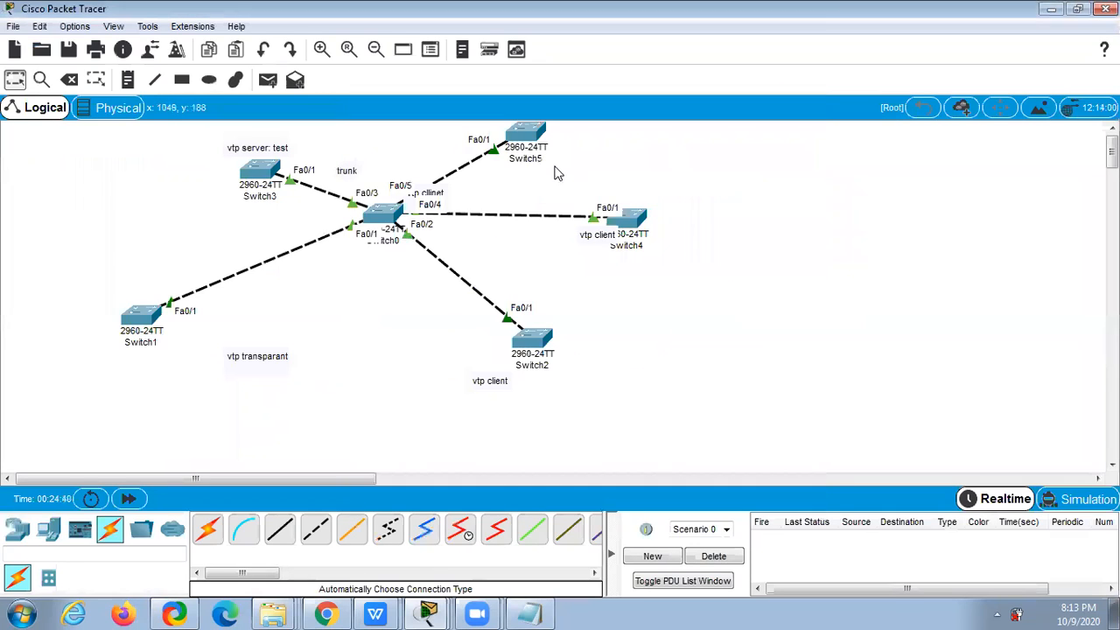
# Step: Reopen Switch5's CLI, enter global configuration mode, and delete VLAN 10
pyautogui.click(557, 172)
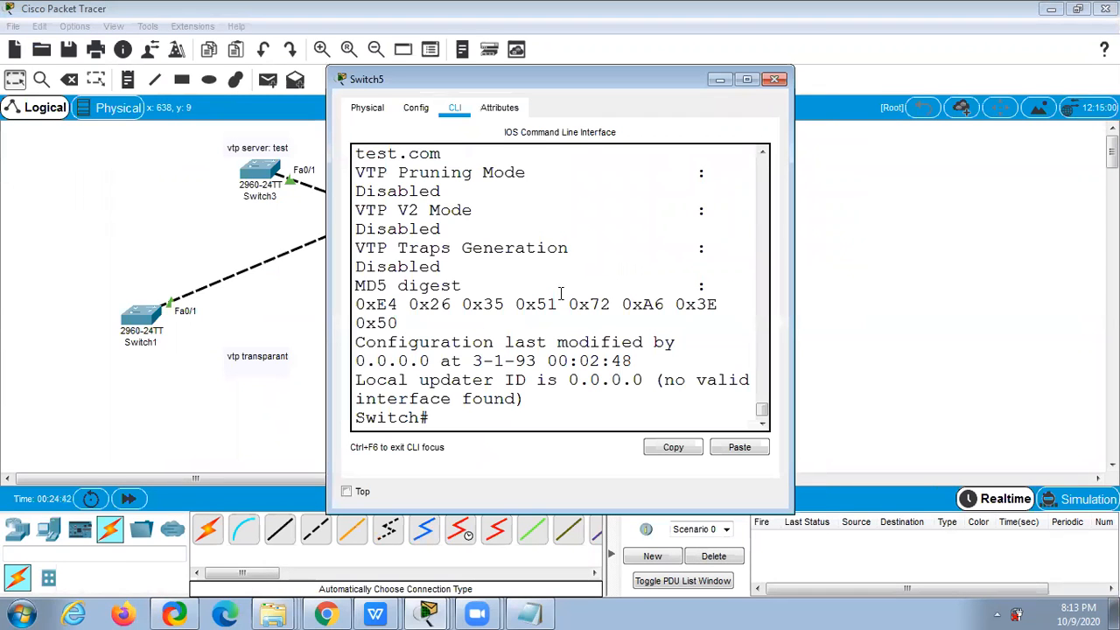
pyautogui.write('confi')
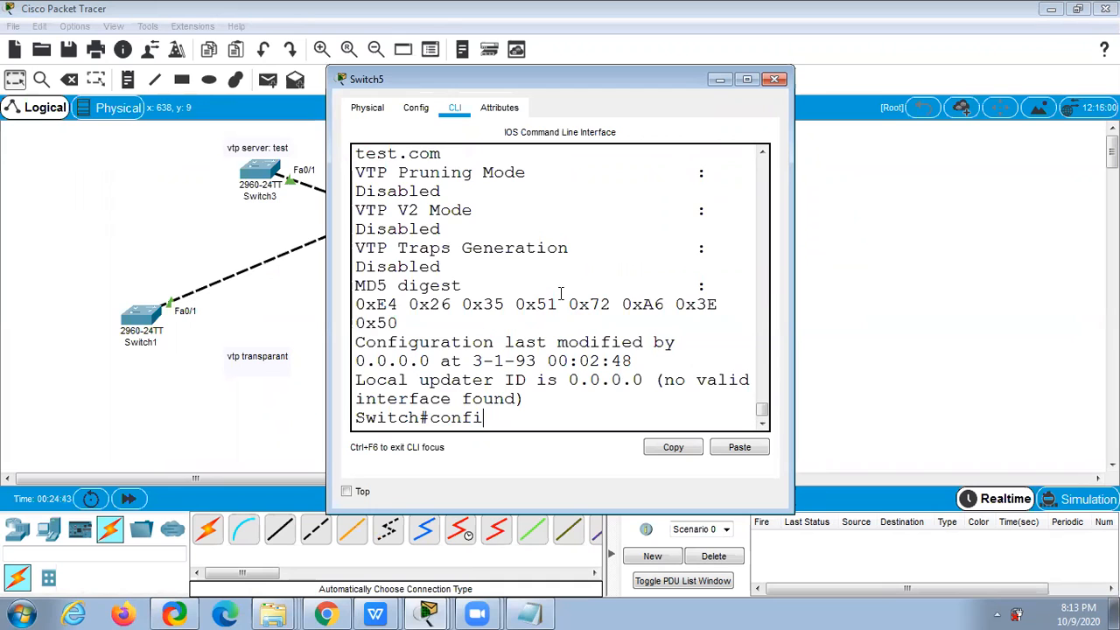
pyautogui.write('g t')
pyautogui.press('Return')
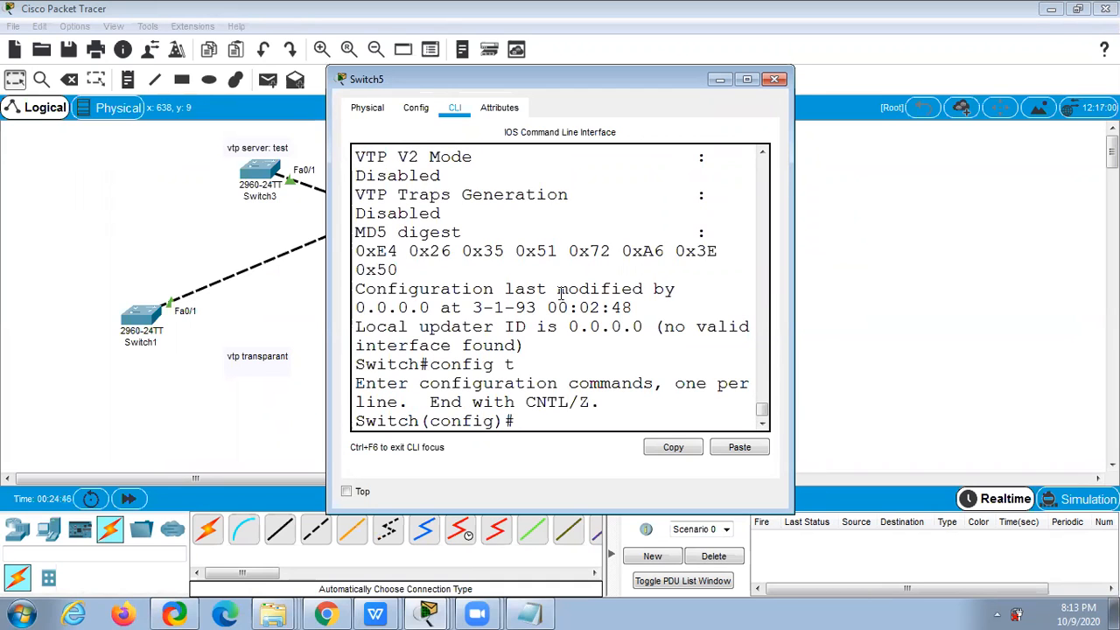
pyautogui.write('no vlan 10')
pyautogui.press('Return')
# Step: Delete VLAN 20 and VLAN 30 on Switch5 and close its window
pyautogui.write('no vlan 10')
pyautogui.press('BackSpace')
pyautogui.write('2')
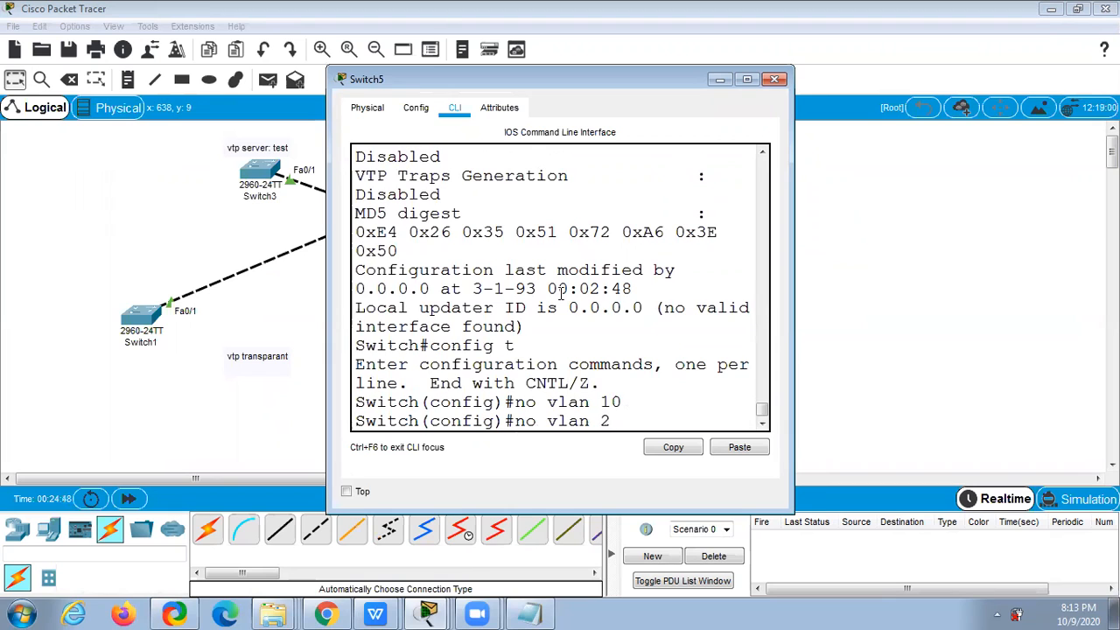
pyautogui.write('0')
pyautogui.press('Return')
pyautogui.write('no v am')
pyautogui.press('BackSpace')
pyautogui.press('BackSpace')
pyautogui.press('BackSpace')
pyautogui.write('lan 30')
pyautogui.press('Return')
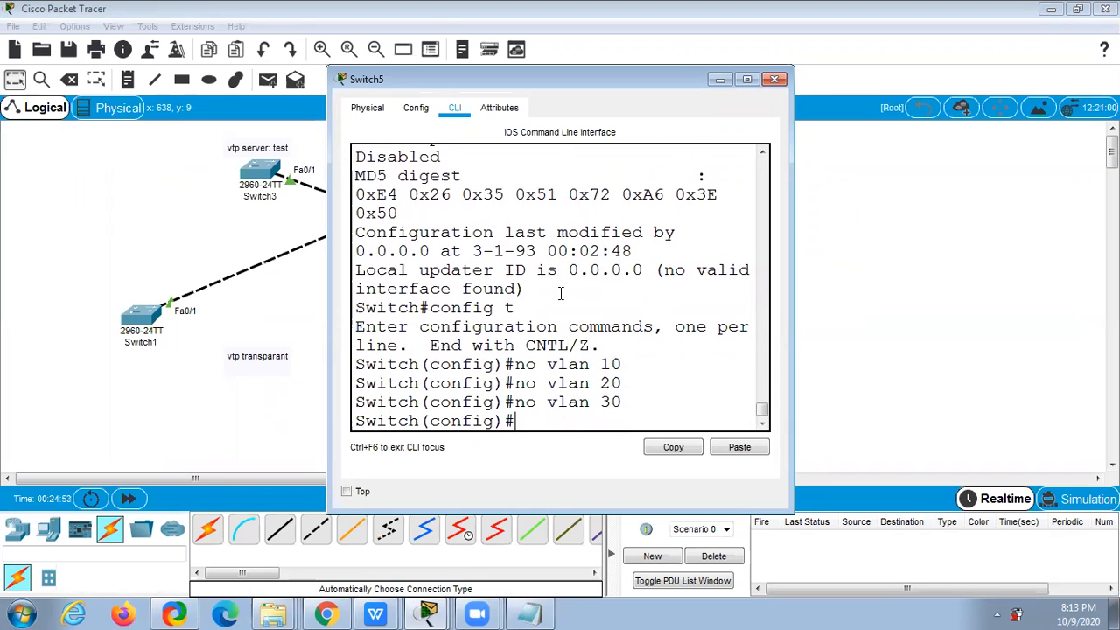
pyautogui.click(774, 79)
# Step: Reopen Switch4's CLI in a maximized window, finish the paused listing, and show the VLAN table again
pyautogui.click(628, 219)
pyautogui.moveTo(636, 246); pyautogui.dragTo(625, 265)
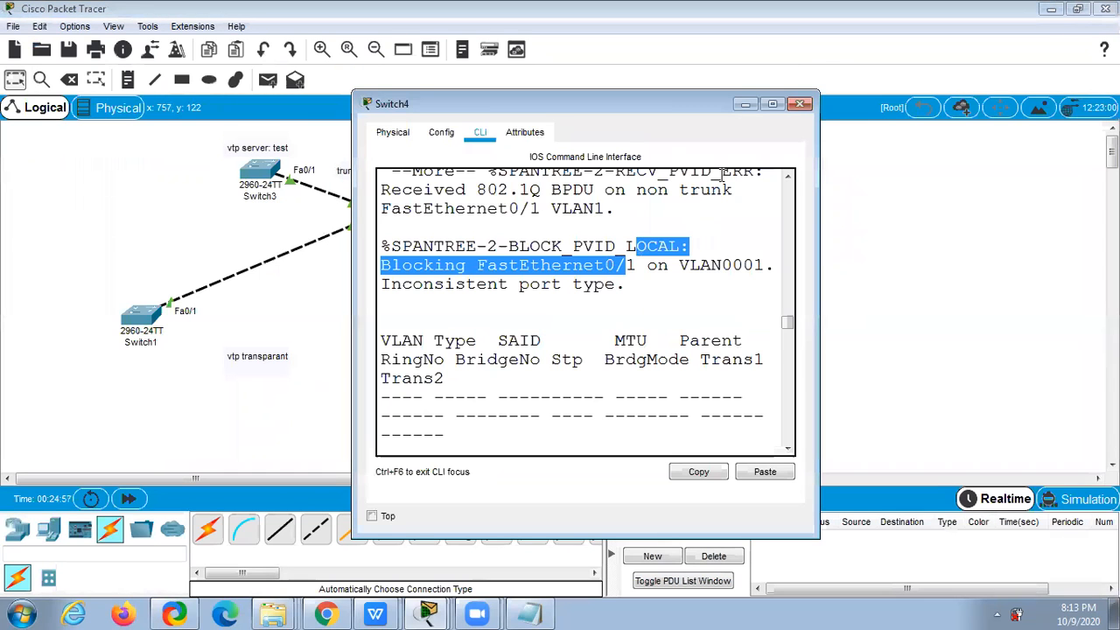
pyautogui.moveTo(513, 106); pyautogui.dragTo(396, 133)
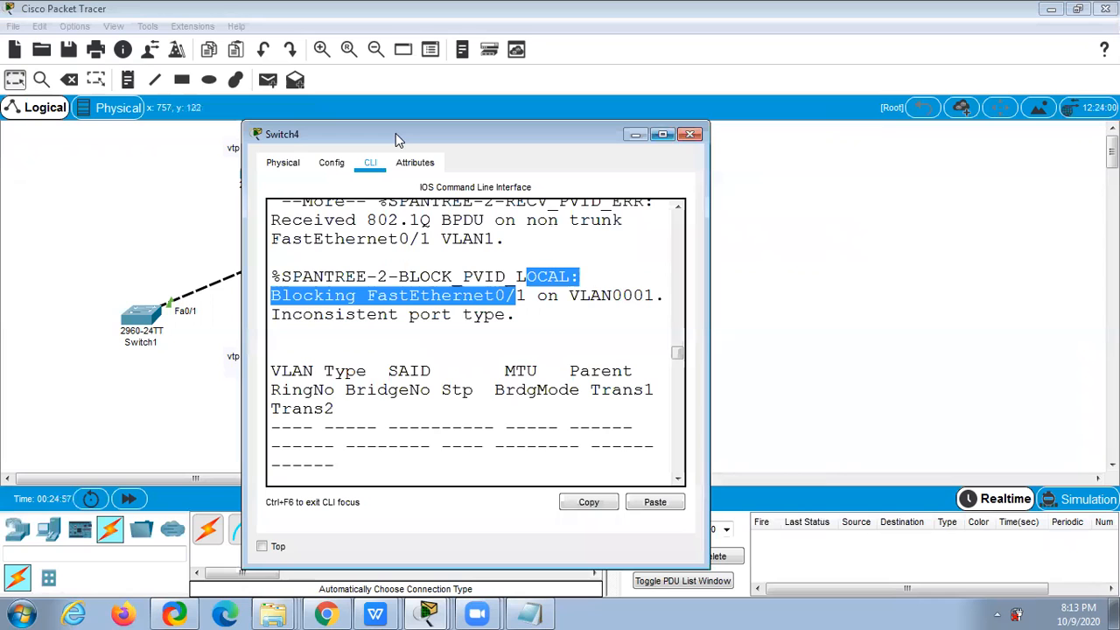
pyautogui.doubleClick(395, 133)
pyautogui.press('Return')
pyautogui.press('space')
pyautogui.press('Up')
pyautogui.press('Return')
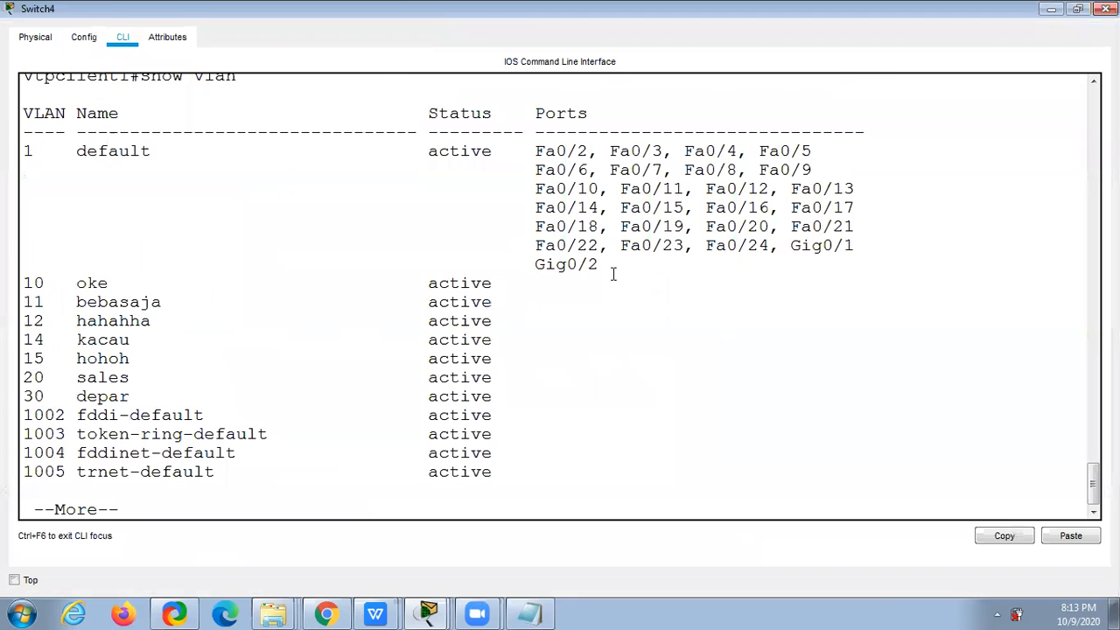
# Step: Continue the VLAN listing on Switch4, restore its window to normal size, and return to the topology
pyautogui.press('Return')
pyautogui.press('Up')
pyautogui.press('Return')
pyautogui.click(1078, 10)
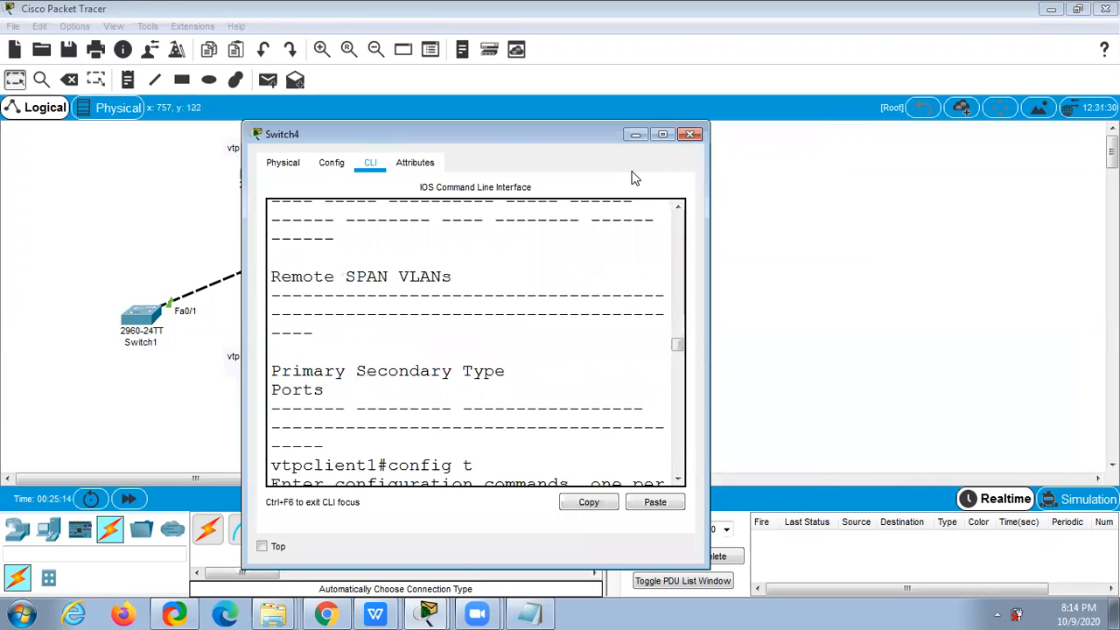
pyautogui.moveTo(544, 136); pyautogui.dragTo(625, 313)
pyautogui.click(776, 312)
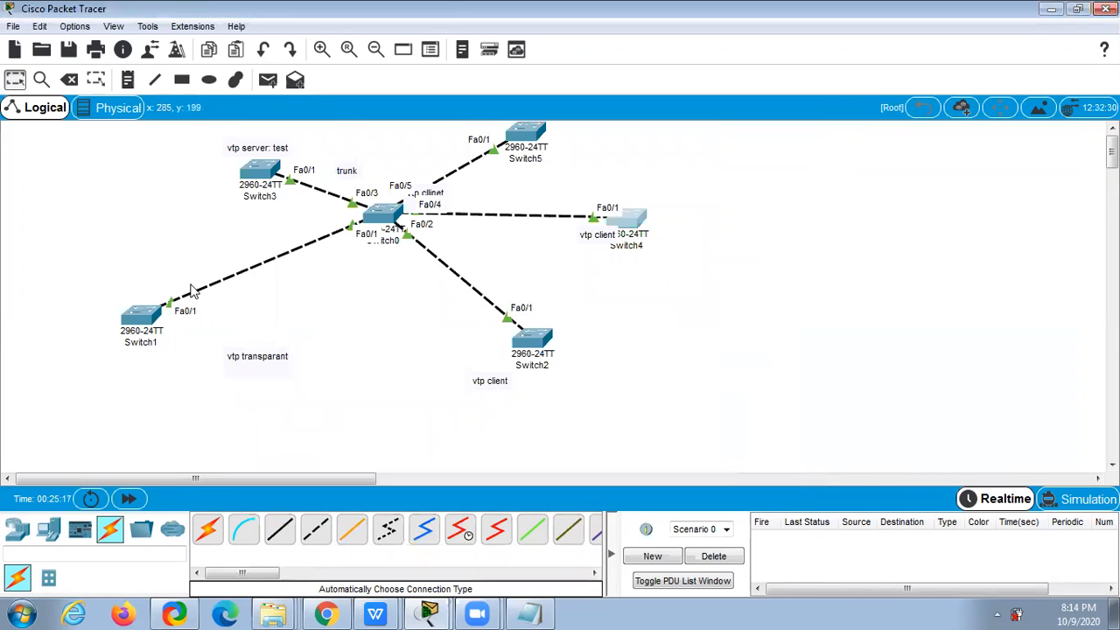
# Step: Open Switch1's CLI in a maximized window, finish the paused listing, and show its VLAN table
pyautogui.click(140, 317)
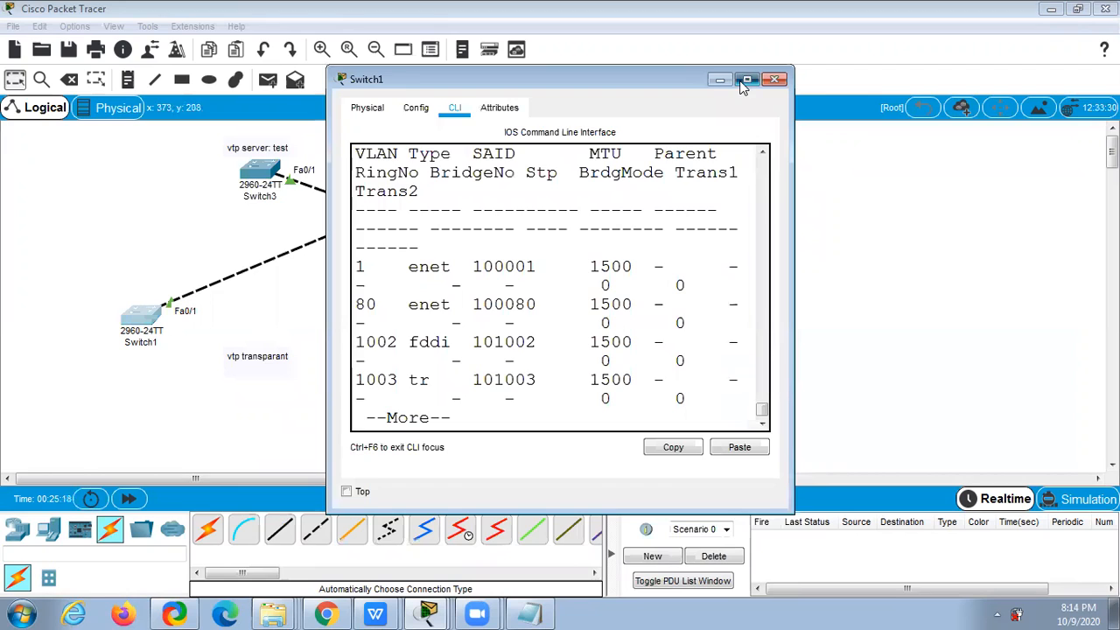
pyautogui.click(742, 81)
pyautogui.press('space')
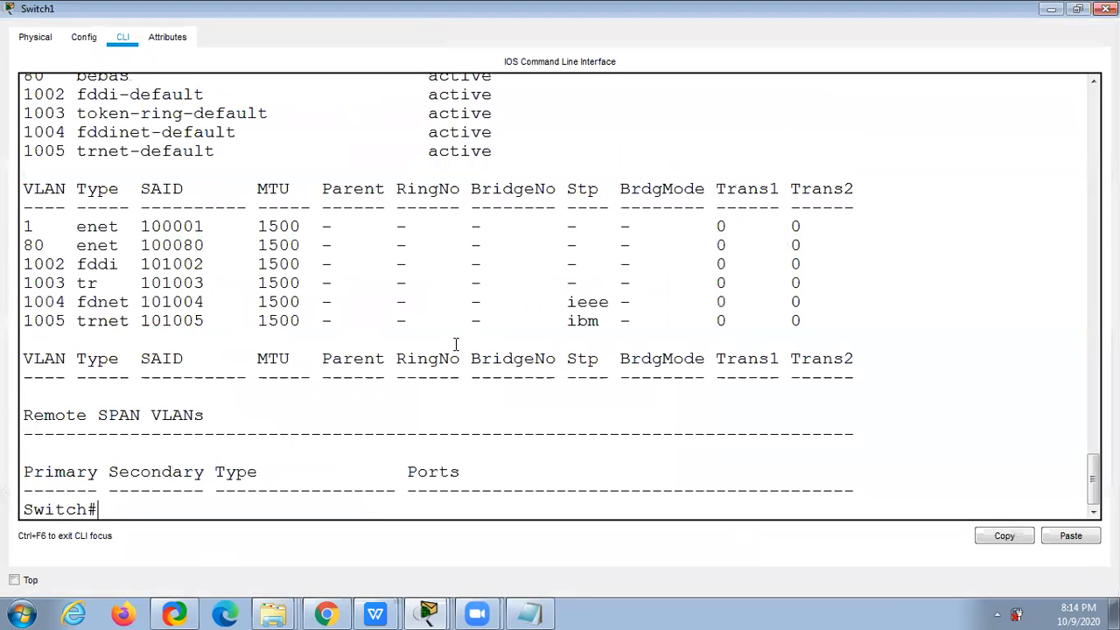
pyautogui.press('Up')
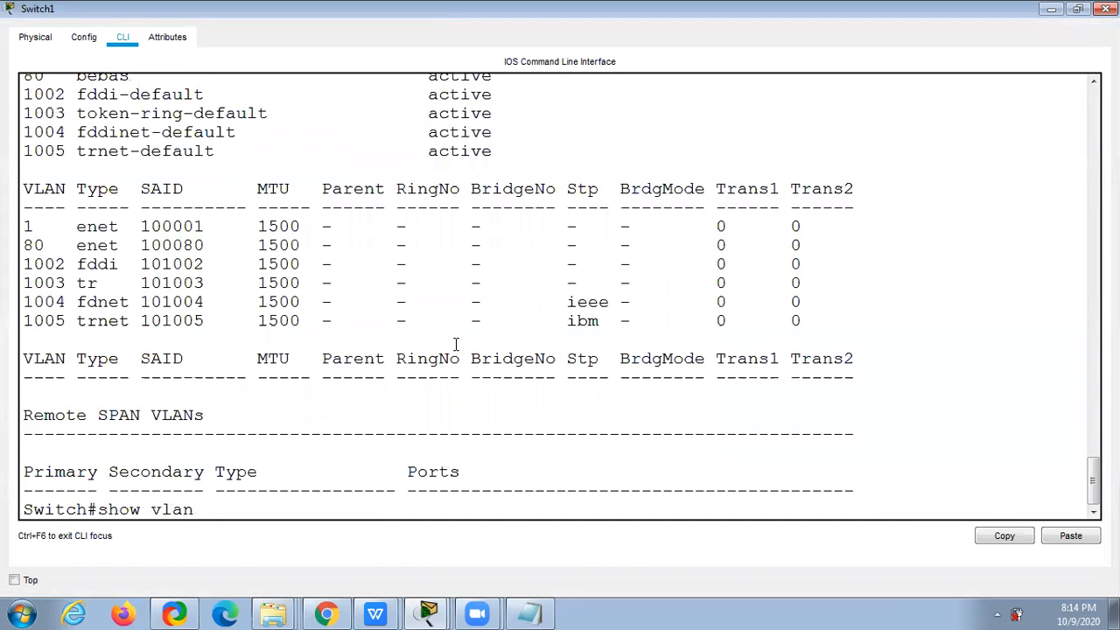
pyautogui.press('Return')
pyautogui.press('space')
# Step: Show Switch1's running configuration through to its end, restore the window size, and return to the topology
pyautogui.write('sh run')
pyautogui.press('Return')
pyautogui.press('space')
pyautogui.press('space')
pyautogui.press('space')
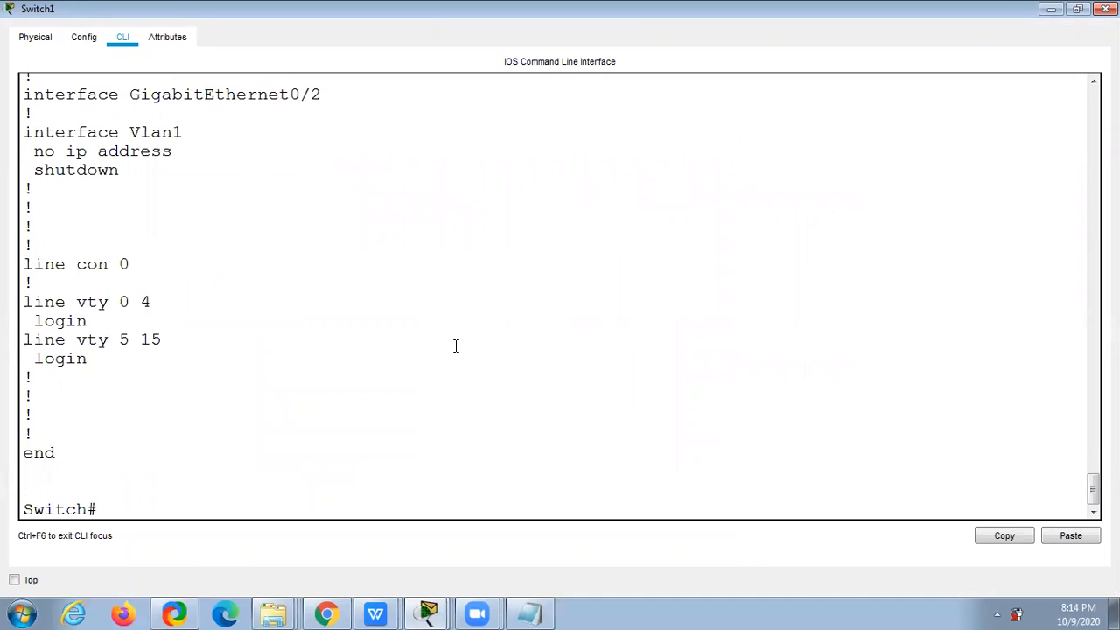
pyautogui.doubleClick(867, 278)
pyautogui.click(1079, 9)
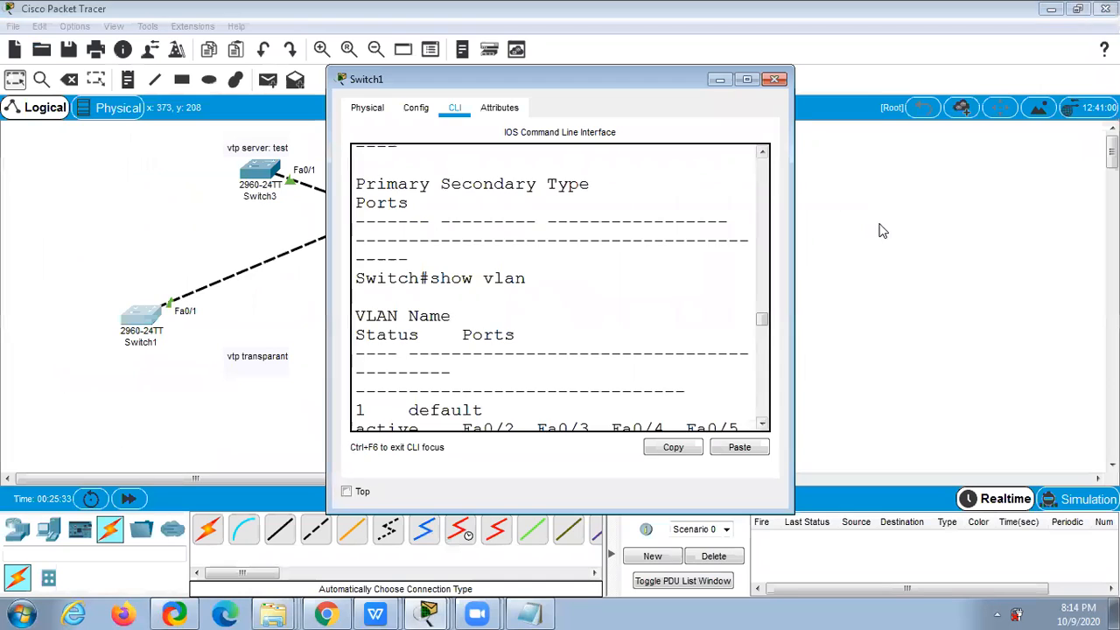
pyautogui.click(878, 230)
# Step: Open Switch3's CLI in a maximized window, leave interface configuration mode, and set the VTP password
pyautogui.click(267, 169)
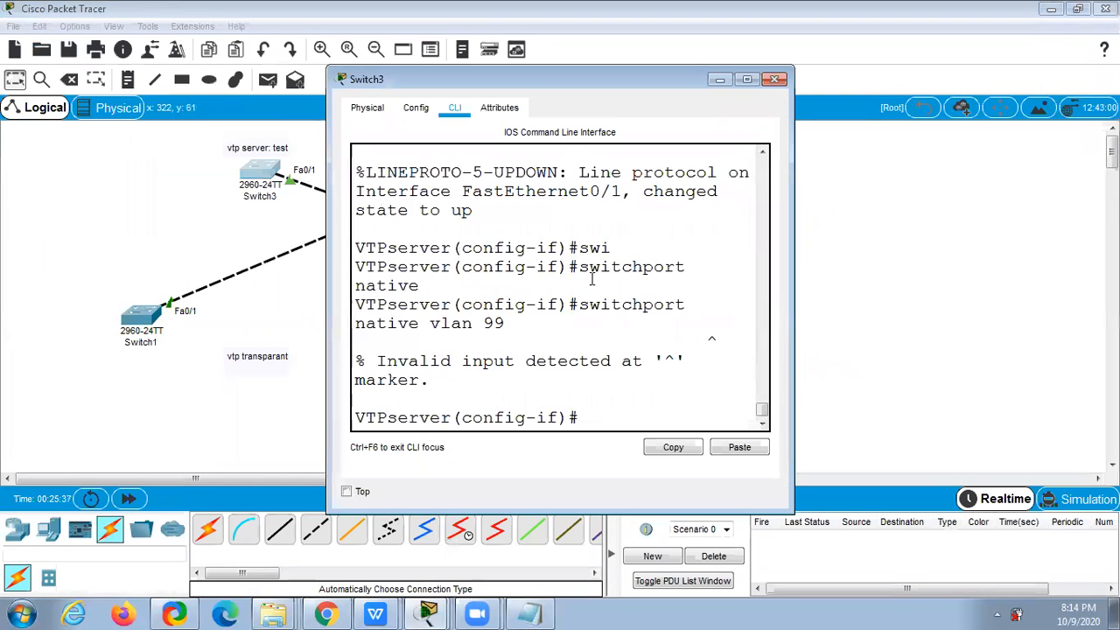
pyautogui.click(747, 79)
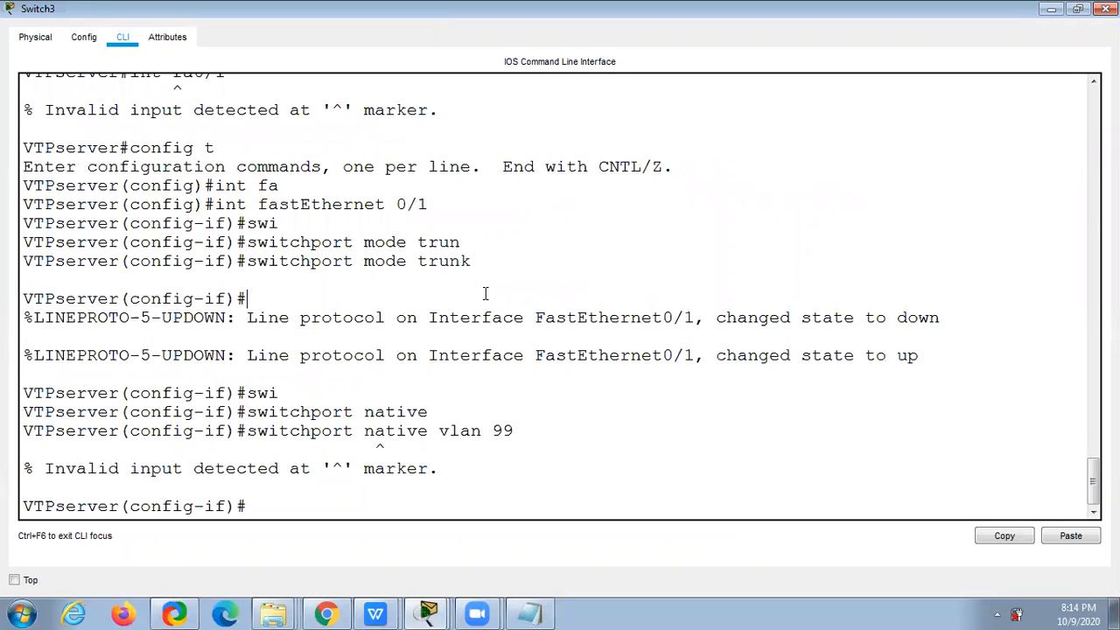
pyautogui.write('xit')
pyautogui.press('Return')
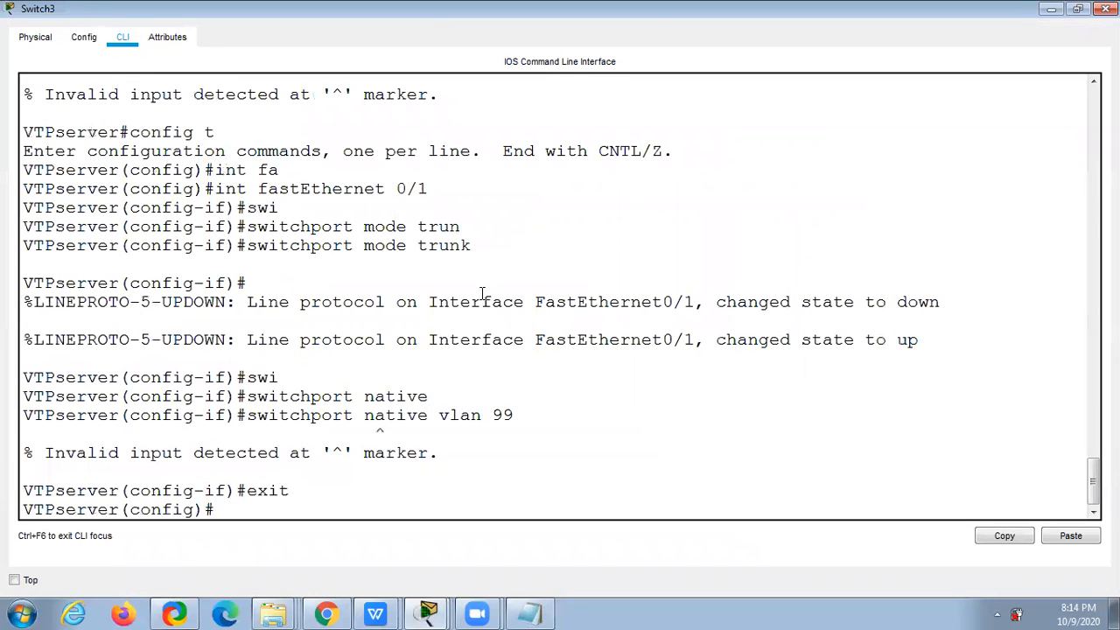
pyautogui.write('vtp password rahasia')
pyautogui.press('Return')
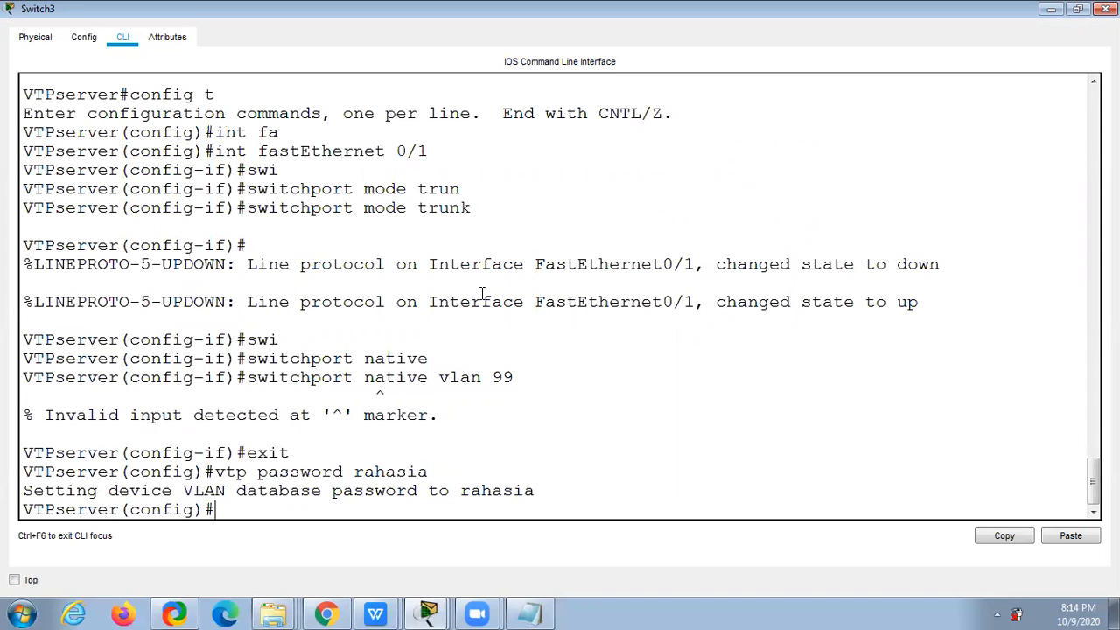
# Step: Return Switch3 to privileged mode and close its window
pyautogui.write('exit')
pyautogui.press('Return')
pyautogui.write('config t')
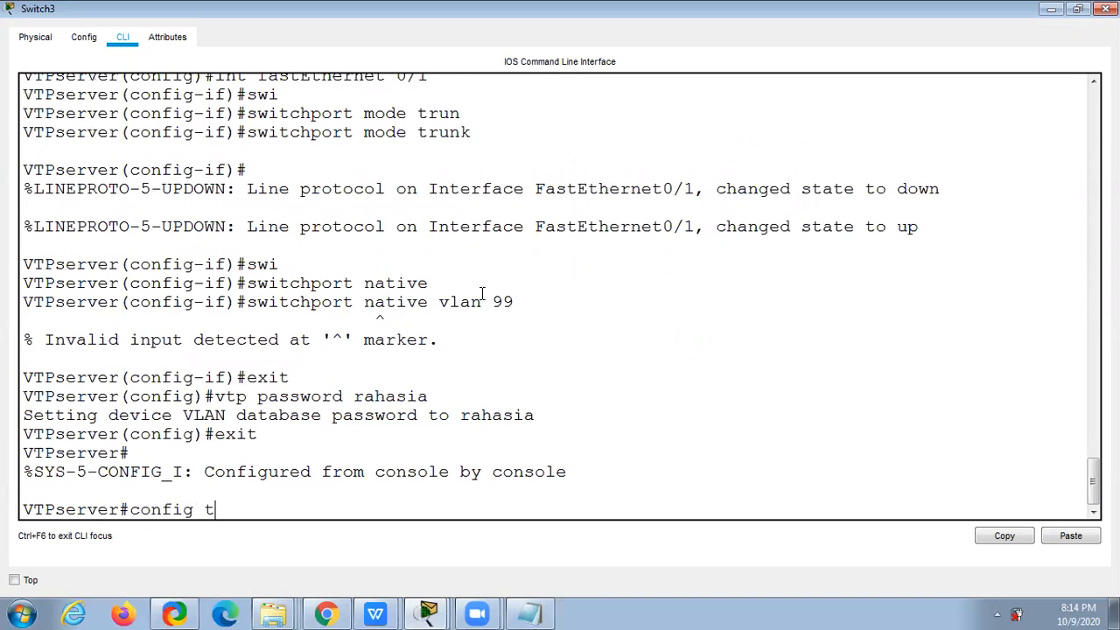
pyautogui.press('Return')
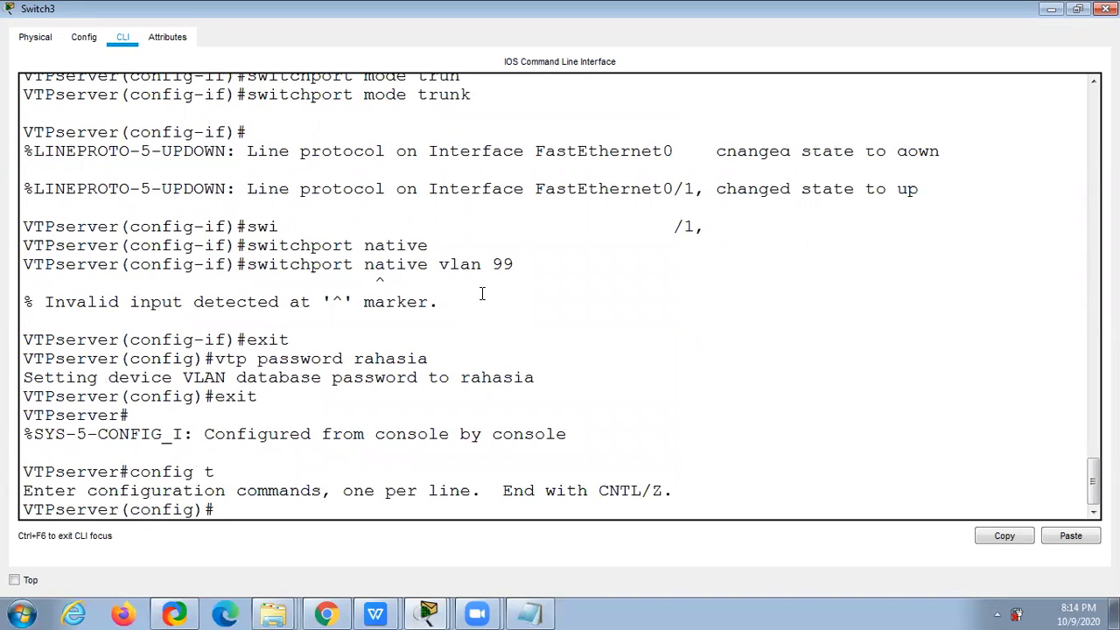
pyautogui.write('exit')
pyautogui.press('Return')
pyautogui.press('Return')
pyautogui.press('Return')
pyautogui.press('Return')
pyautogui.press('Return')
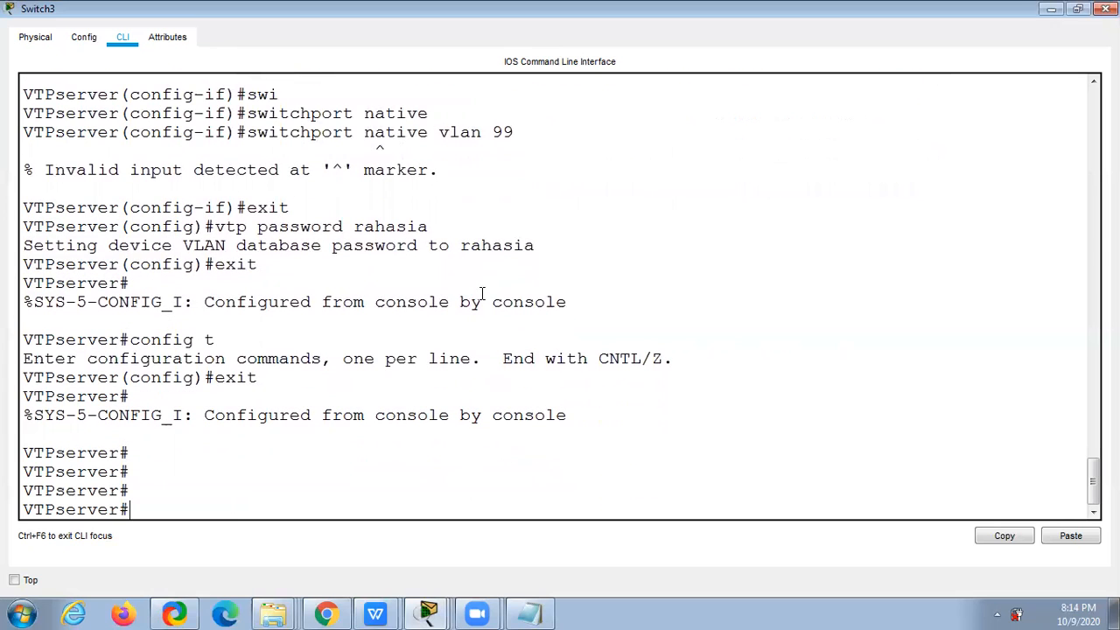
pyautogui.click(1106, 8)
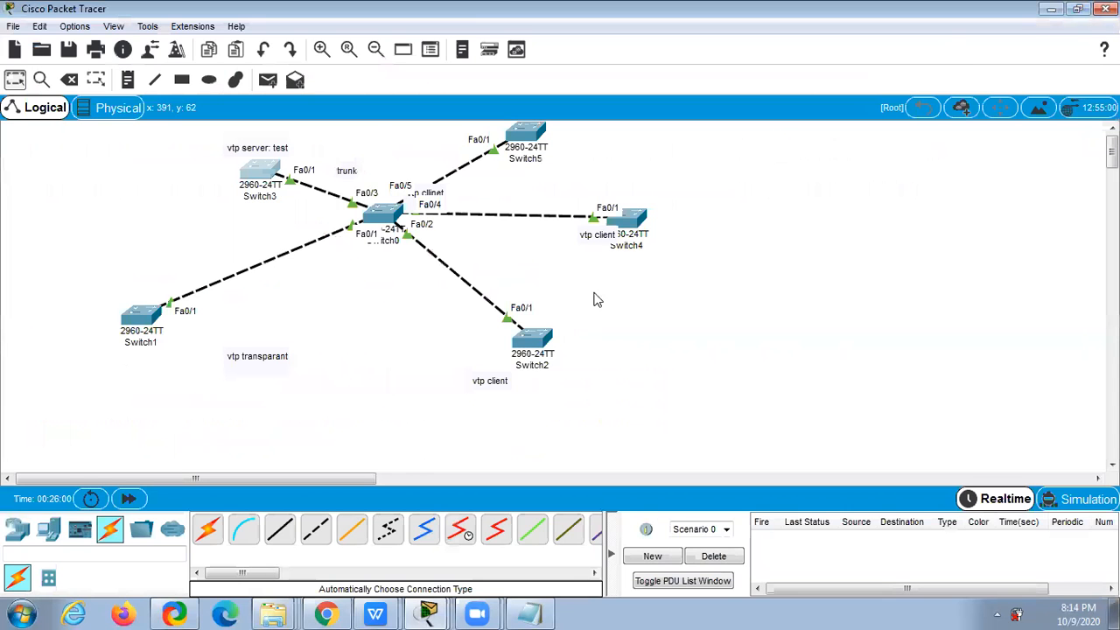
# Step: Set the same VTP password on Switch4 from global configuration mode and close its window
pyautogui.click(623, 229)
pyautogui.press('space')
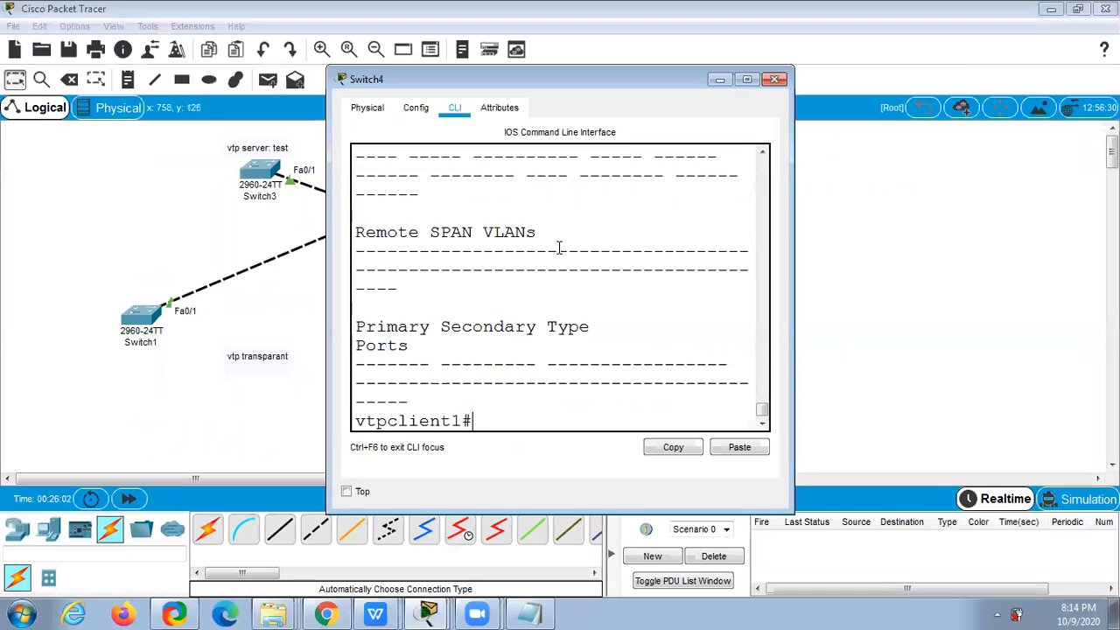
pyautogui.press('Return')
pyautogui.press('Return')
pyautogui.press('Return')
pyautogui.write('config t')
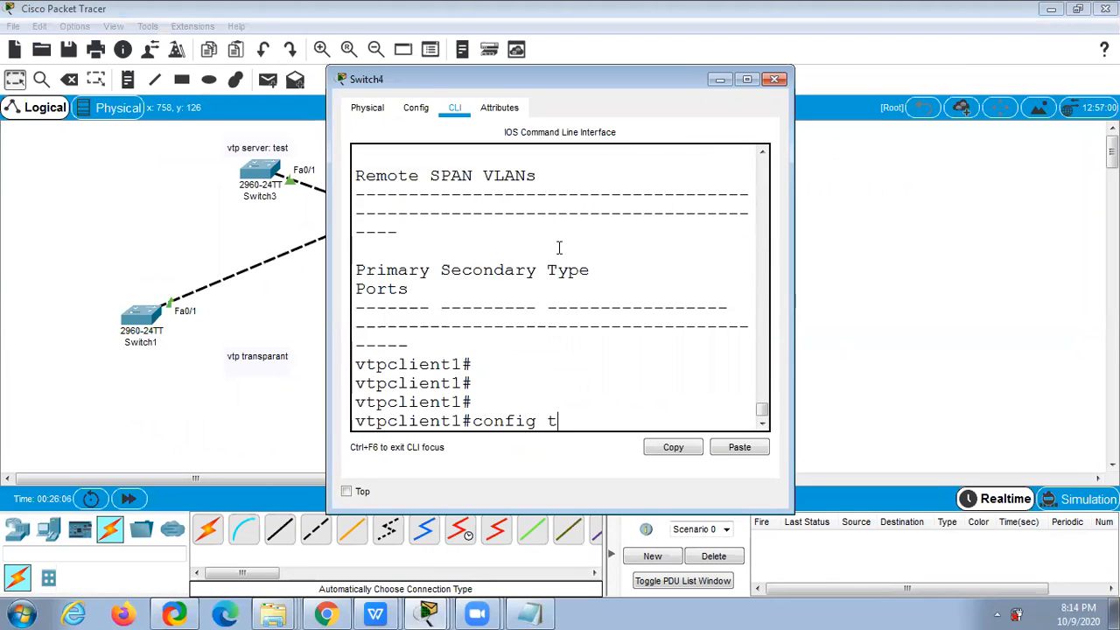
pyautogui.press('Return')
pyautogui.write('vtp passwo')
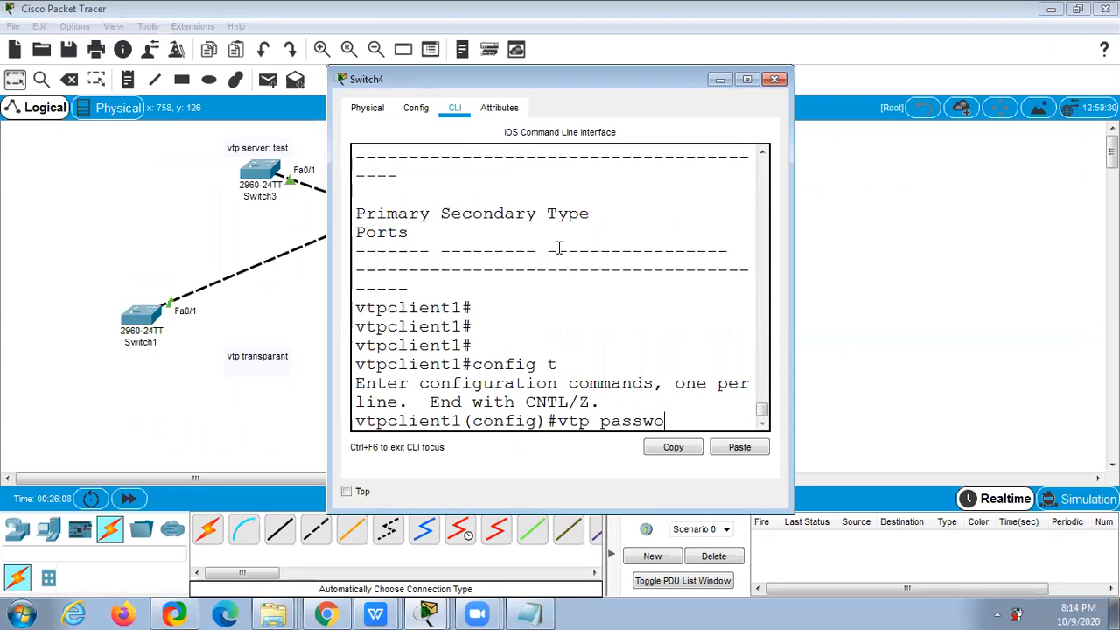
pyautogui.write('r rahasia')
pyautogui.press('Return')
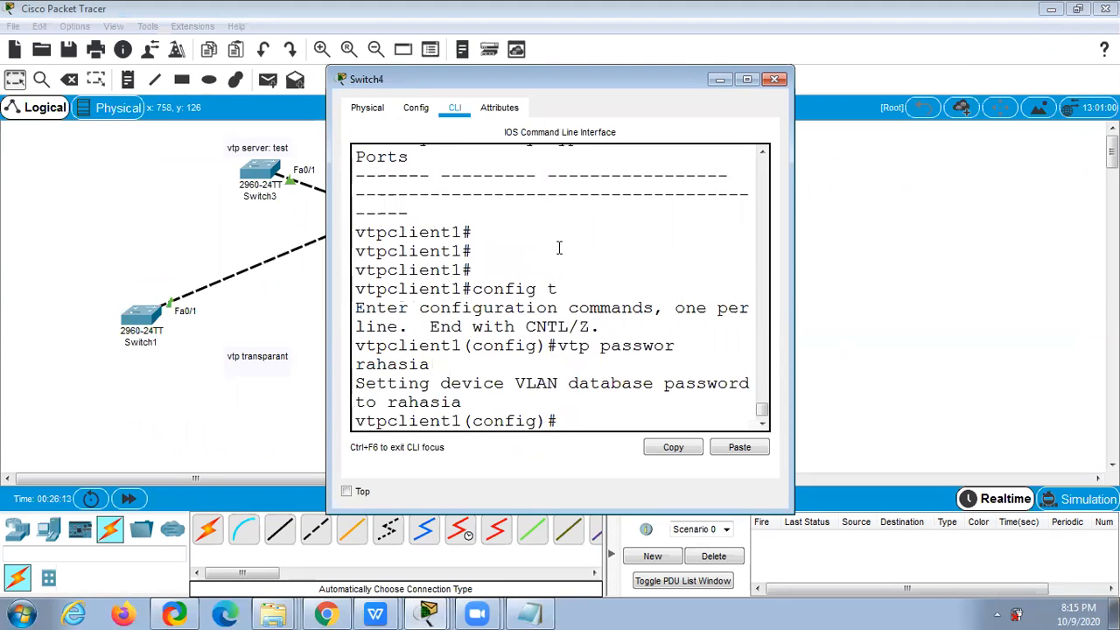
pyautogui.click(775, 80)
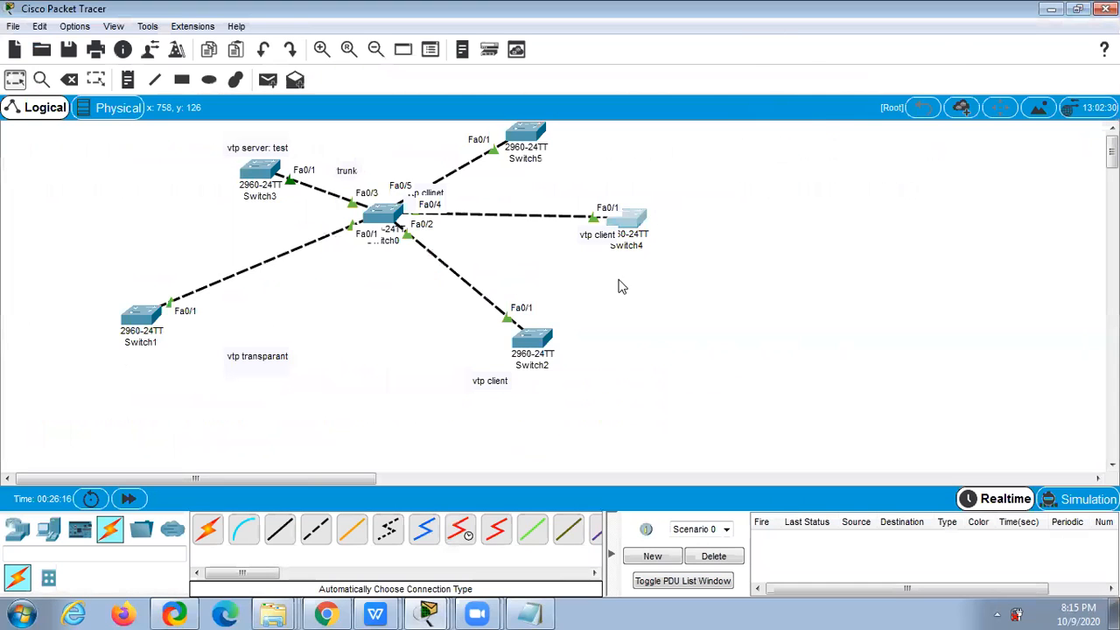
# Step: Set the same VTP password on Switch2 from global configuration mode and close its window
pyautogui.click(529, 341)
pyautogui.scroll(-8, 622, 282)
pyautogui.scroll(8, 628, 278)
pyautogui.scroll(-15, 627, 278)
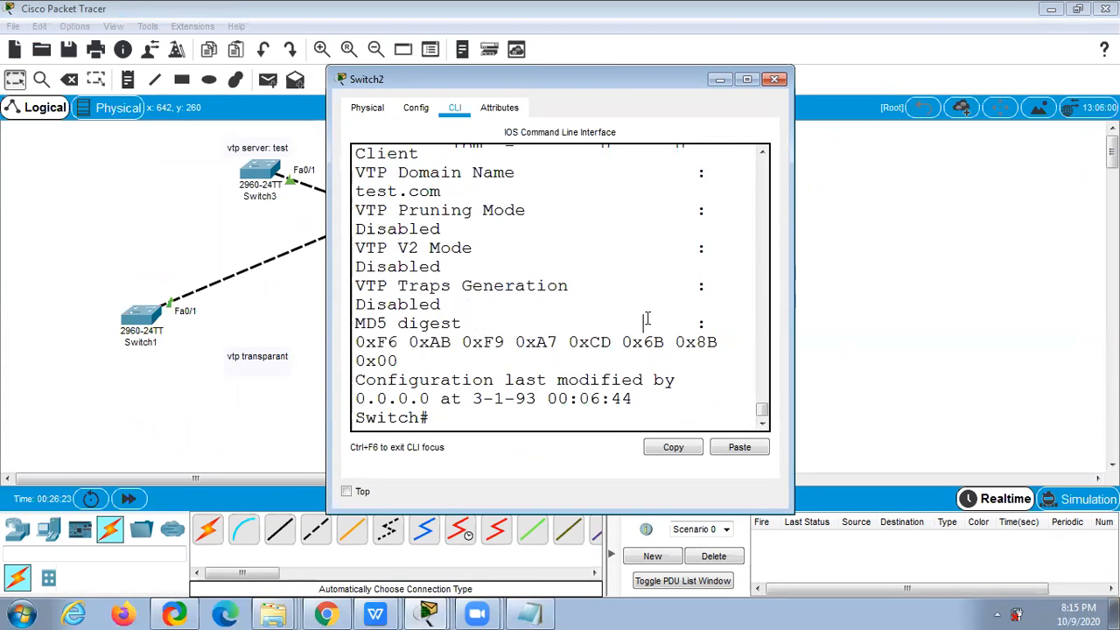
pyautogui.write('config t')
pyautogui.press('Return')
pyautogui.write('vt  p')
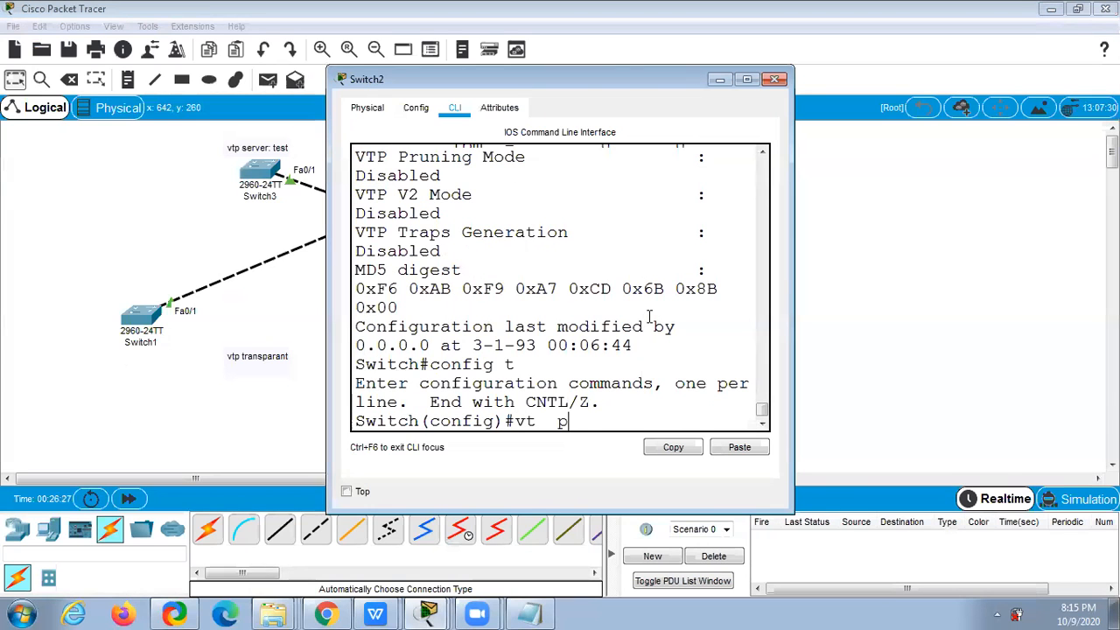
pyautogui.write('assword rahasia')
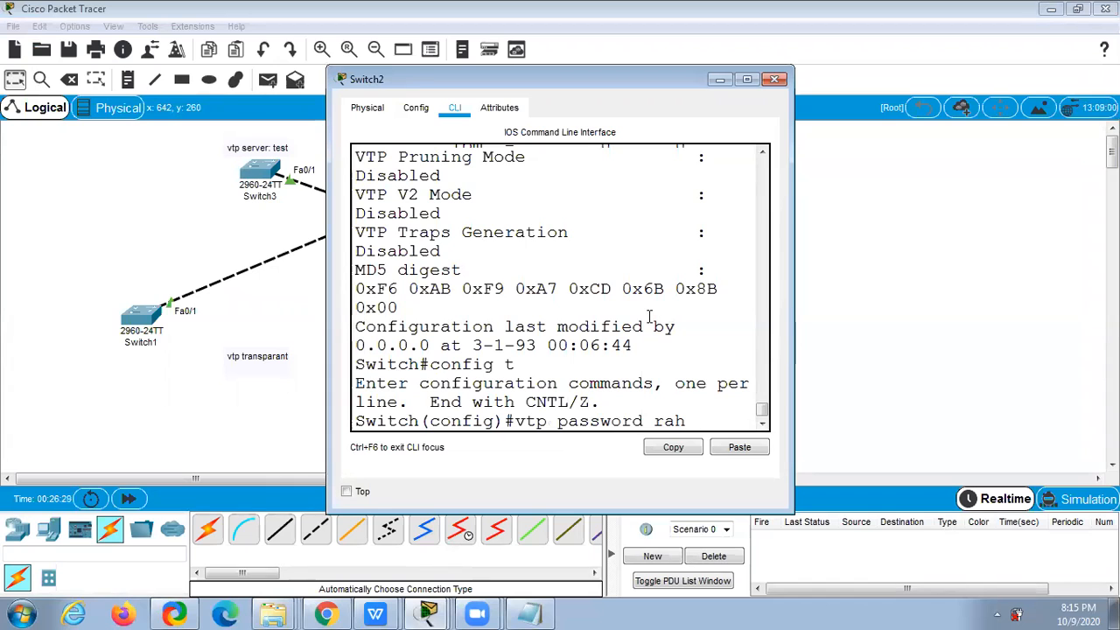
pyautogui.press('Return')
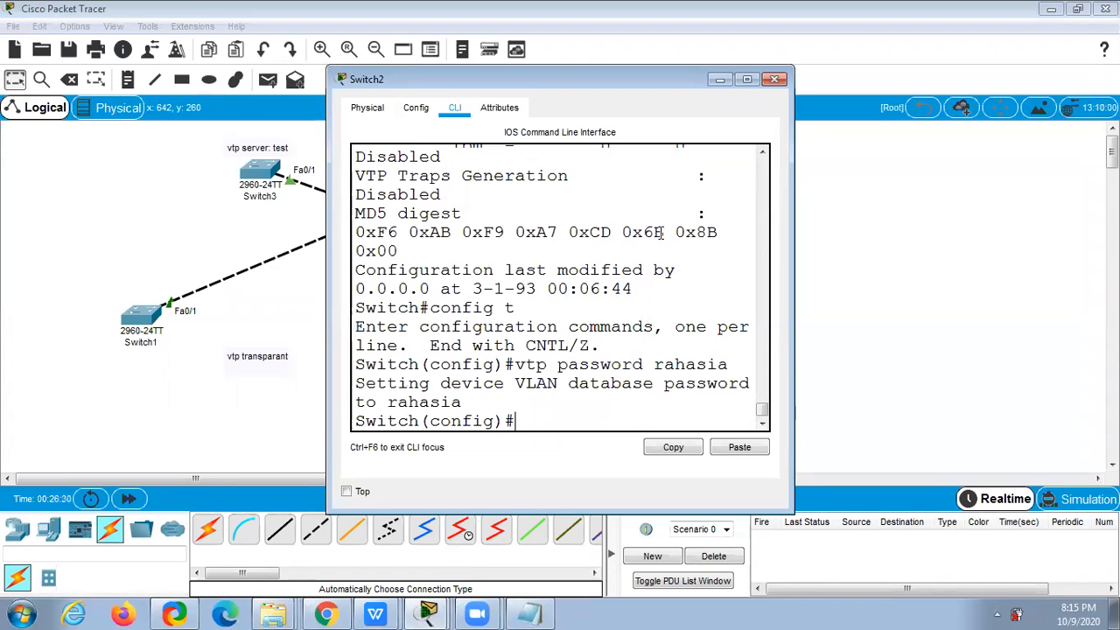
pyautogui.click(773, 81)
# Step: Show the VLAN table on Switch3 in a maximized CLI window and examine the user-defined VLANs
pyautogui.click(259, 175)
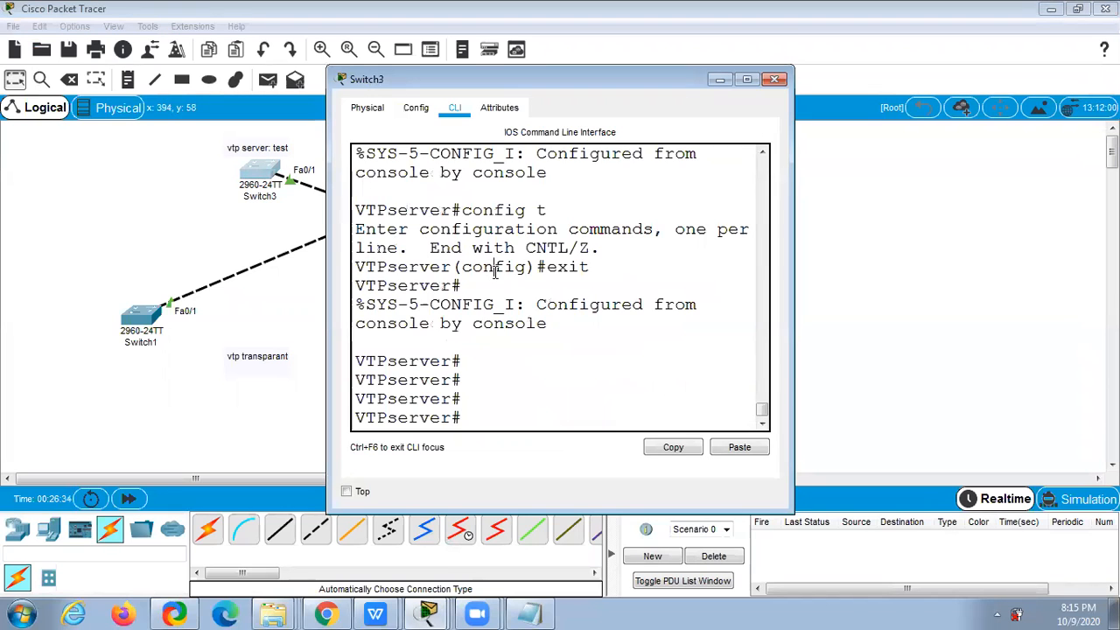
pyautogui.write('show vlan')
pyautogui.press('Return')
pyautogui.press('space')
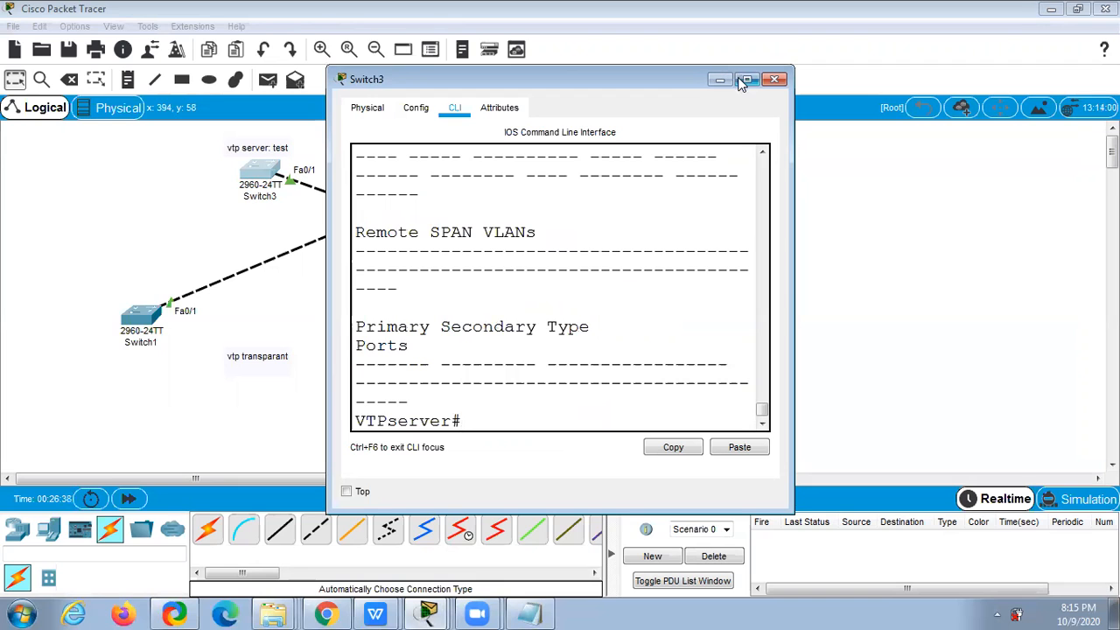
pyautogui.click(744, 79)
pyautogui.scroll(3, 357, 287)
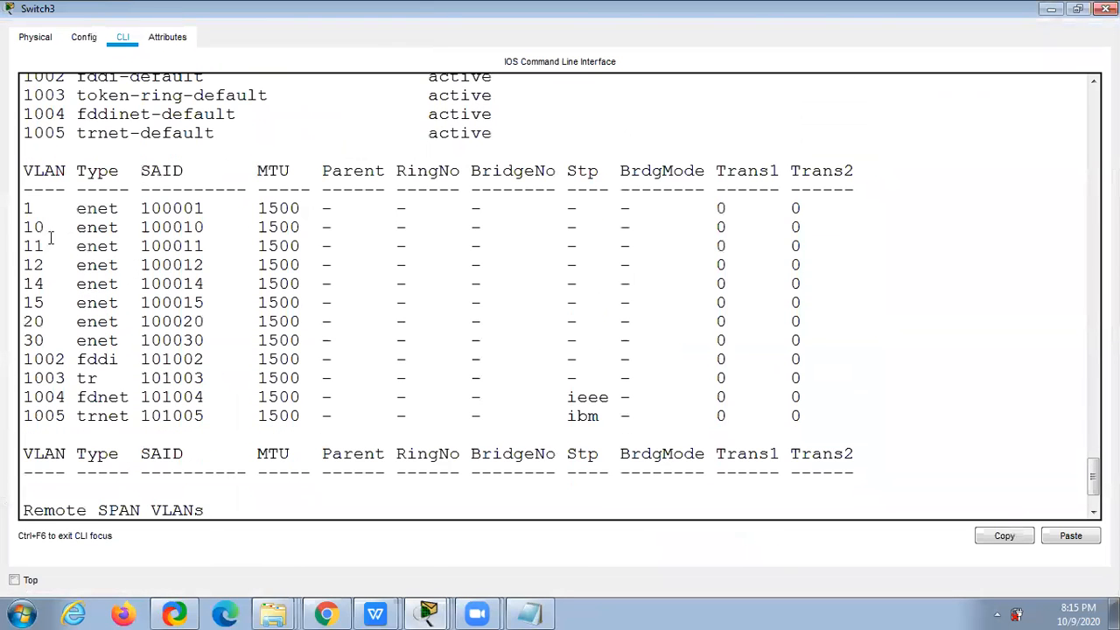
pyautogui.moveTo(289, 341); pyautogui.dragTo(21, 226)
pyautogui.scroll(-2, 389, 394)
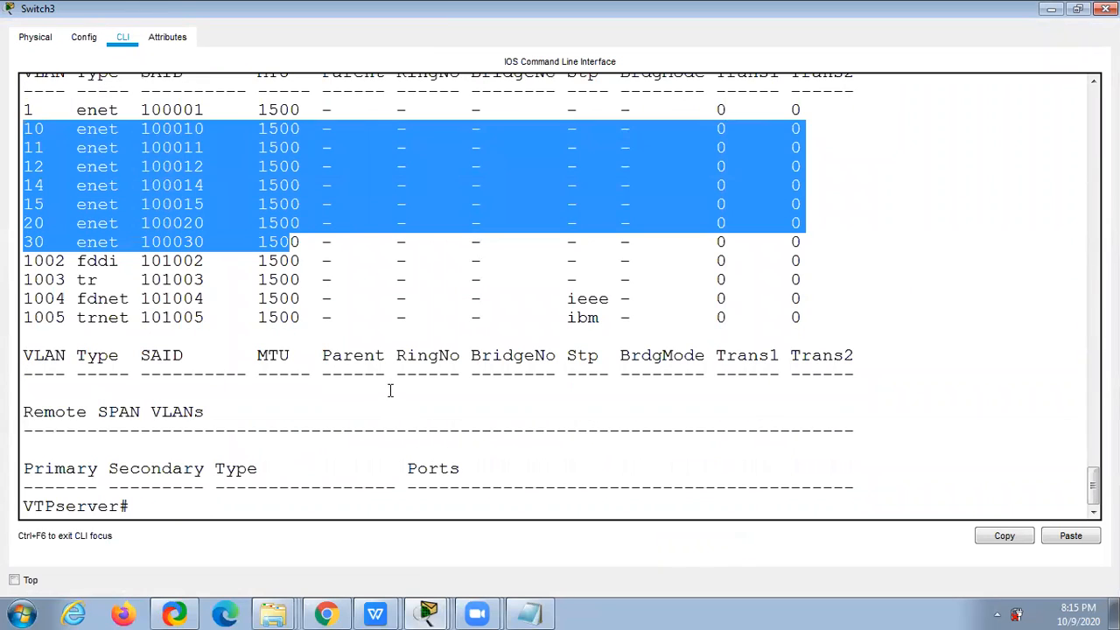
pyautogui.click(361, 385)
pyautogui.write('vtp mdo')
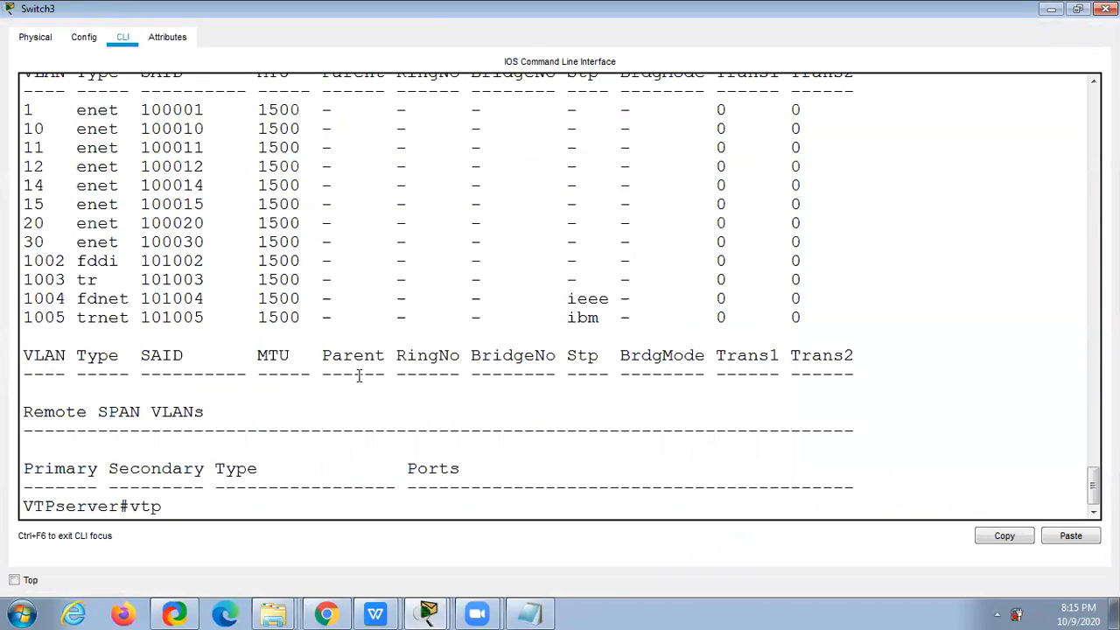
pyautogui.press('BackSpace')
pyautogui.press('BackSpace')
pyautogui.press('BackSpace')
pyautogui.write('do')
pyautogui.press('BackSpace')
pyautogui.press('BackSpace')
pyautogui.press('BackSpace')
pyautogui.press('BackSpace')
pyautogui.press('BackSpace')
pyautogui.press('BackSpace')
# Step: Create VLAN 25 on Switch3 from global configuration mode and minimize its window
pyautogui.write('config t')
pyautogui.press('Return')
pyautogui.write('vt')
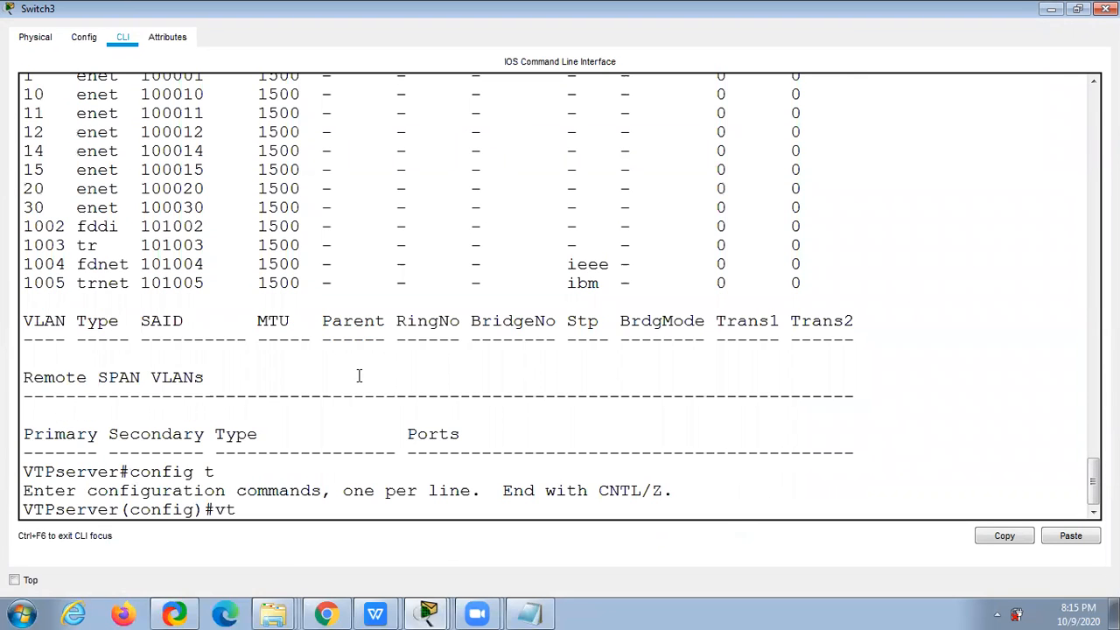
pyautogui.write('p')
pyautogui.press('BackSpace')
pyautogui.press('BackSpace')
pyautogui.press('BackSpace')
pyautogui.write('vlan 25')
pyautogui.press('Return')
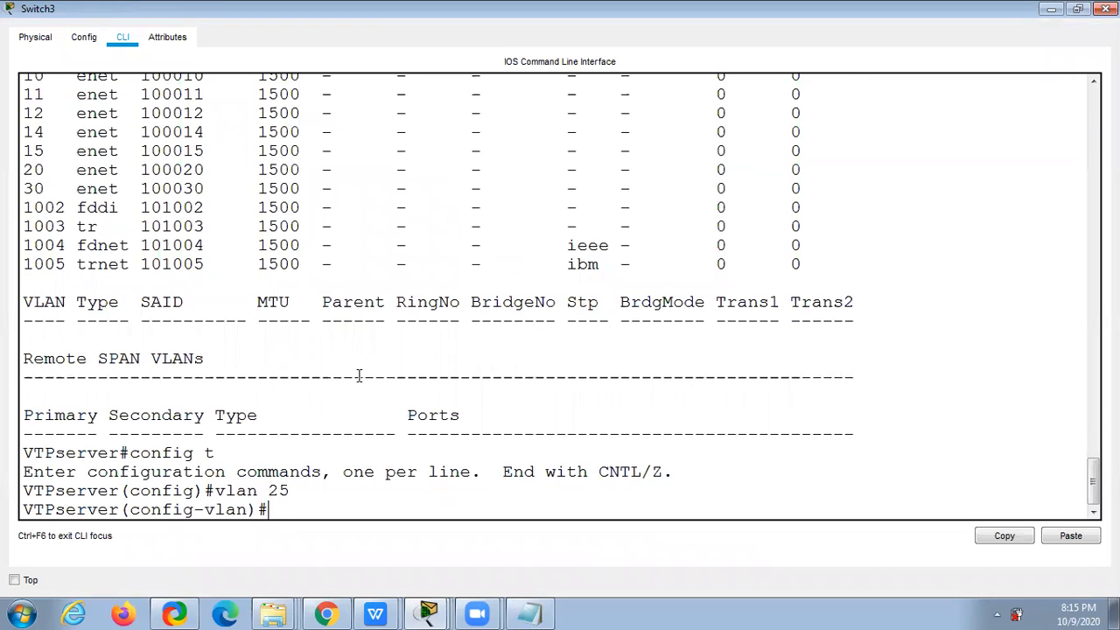
pyautogui.click(1052, 9)
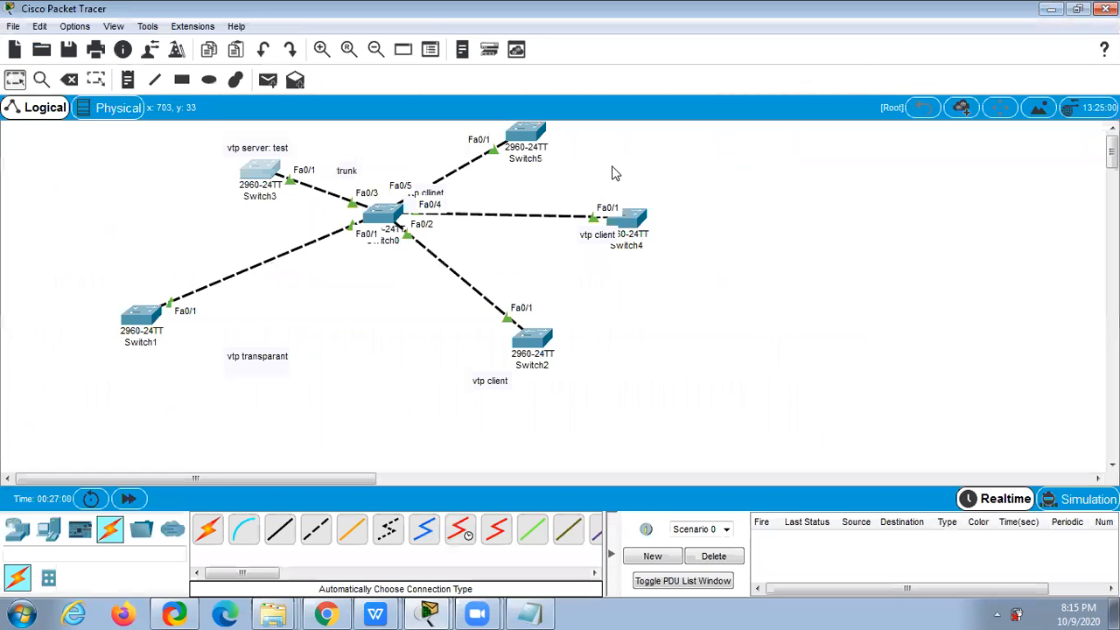
# Step: Create VLAN 27 on Switch5 from global configuration mode and close its window
pyautogui.click(525, 142)
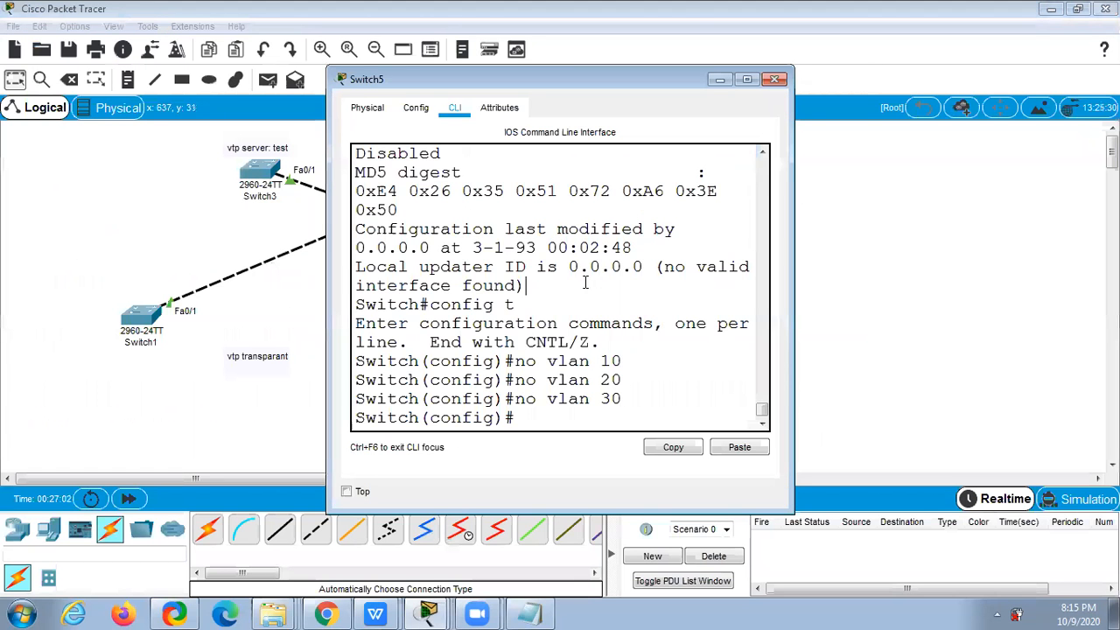
pyautogui.write('exit')
pyautogui.press('Return')
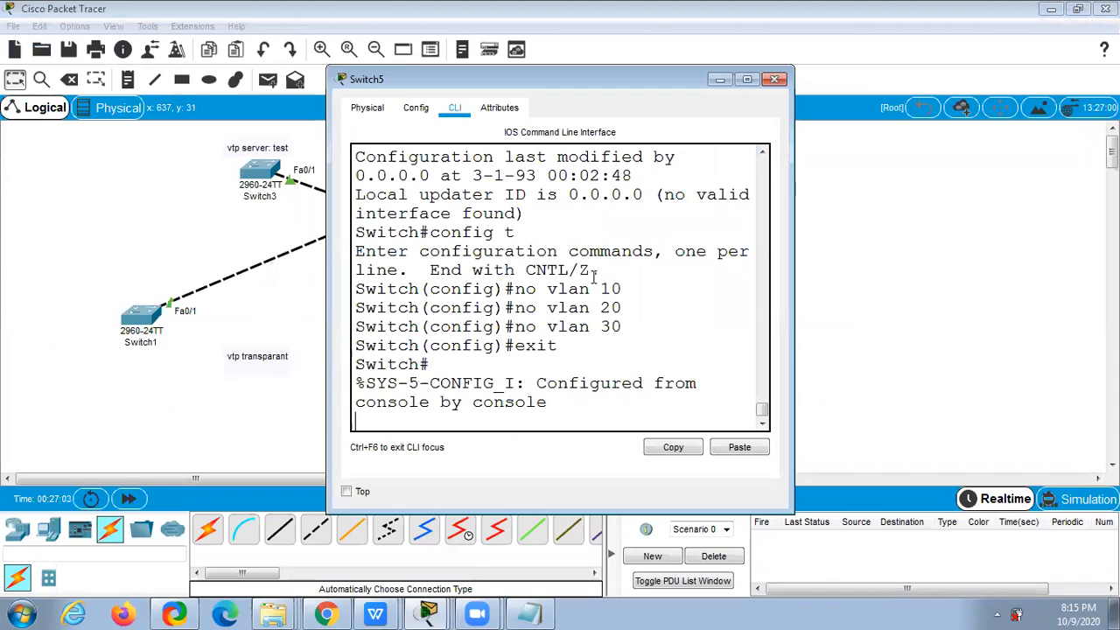
pyautogui.press('Return')
pyautogui.write('config t')
pyautogui.press('Return')
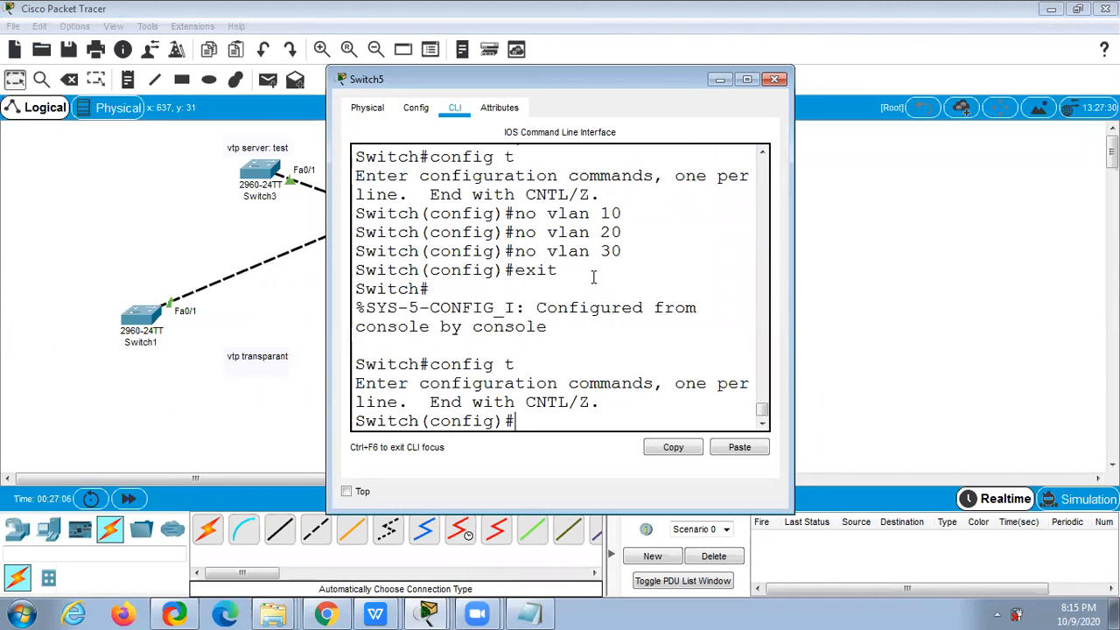
pyautogui.write('vlan 27')
pyautogui.press('Return')
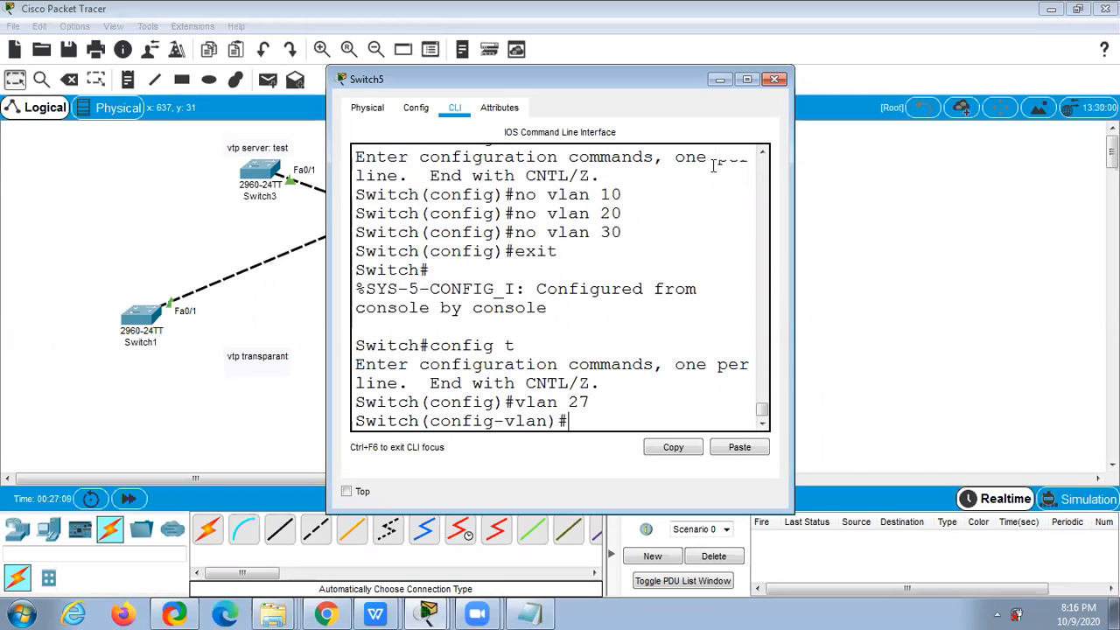
pyautogui.click(775, 79)
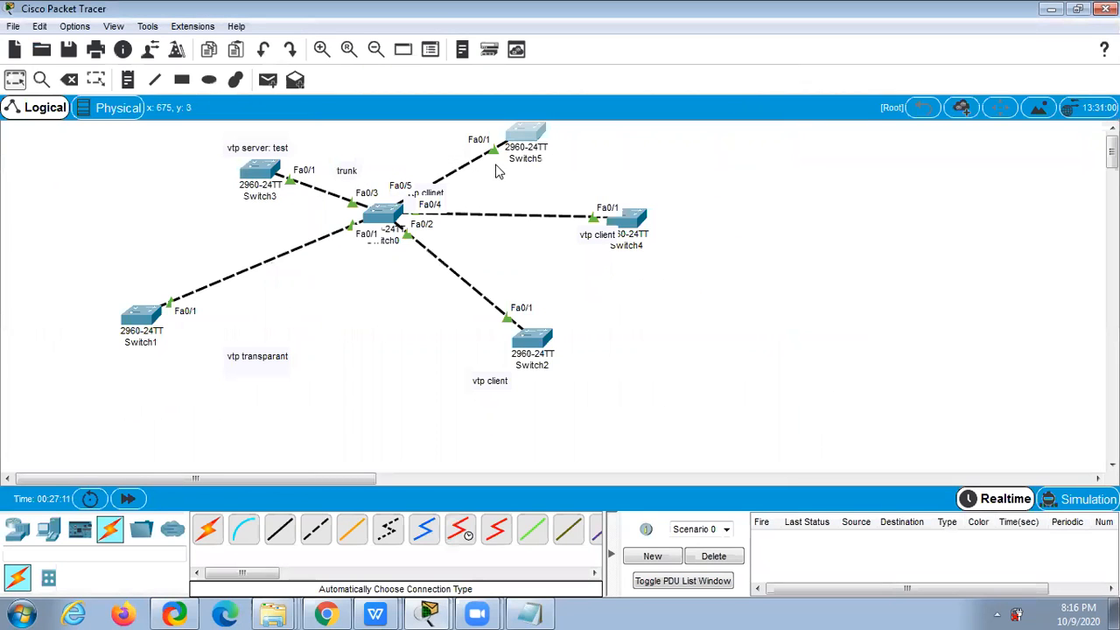
# Step: Return Switch4 to privileged EXEC mode and show its VLAN table in a maximized CLI window
pyautogui.click(623, 220)
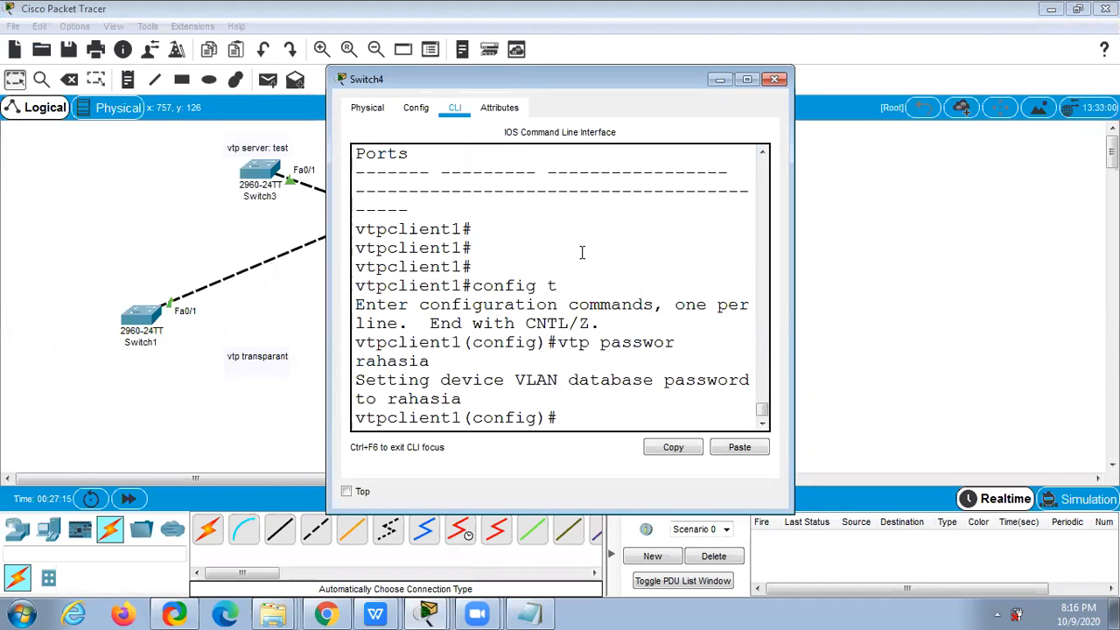
pyautogui.write('exit')
pyautogui.press('Return')
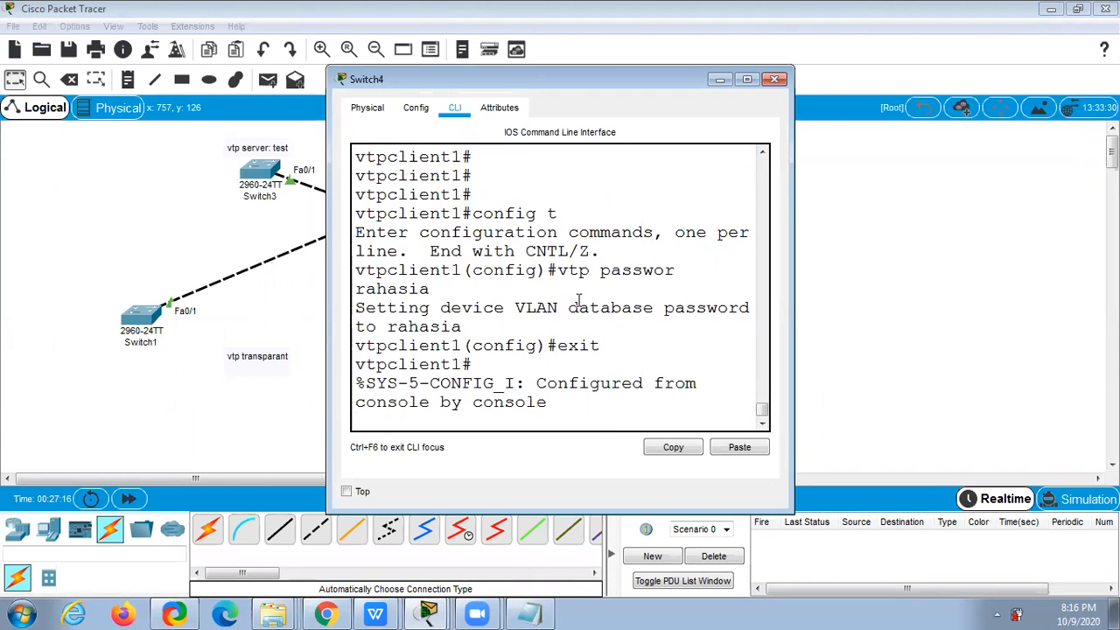
pyautogui.press('Return')
pyautogui.press('Return')
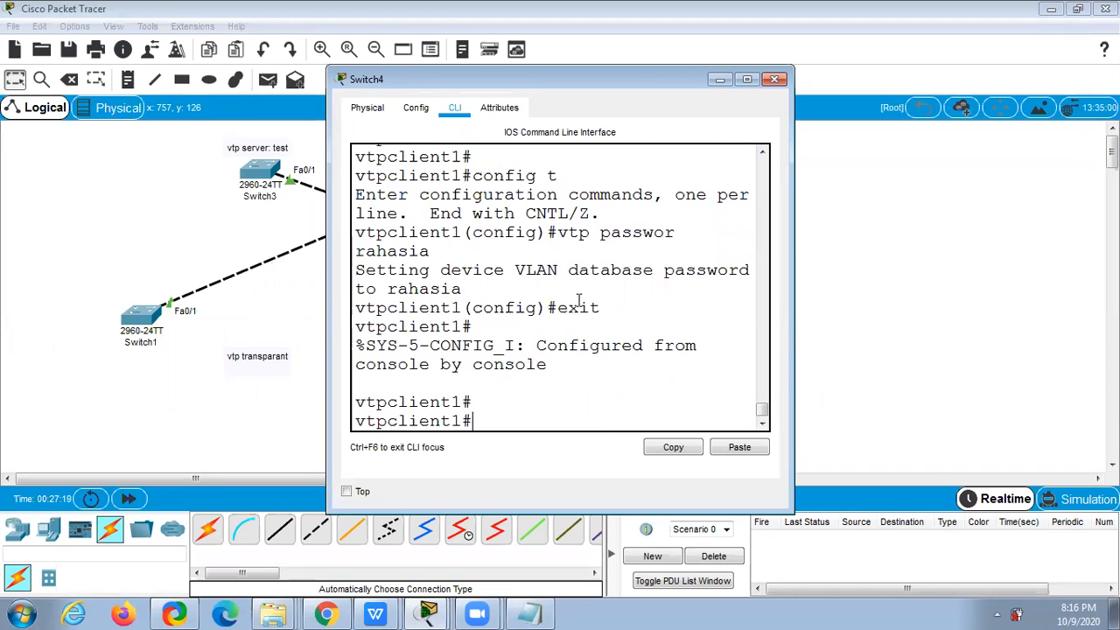
pyautogui.press('Up')
pyautogui.press('Up')
pyautogui.press('Return')
pyautogui.press('space')
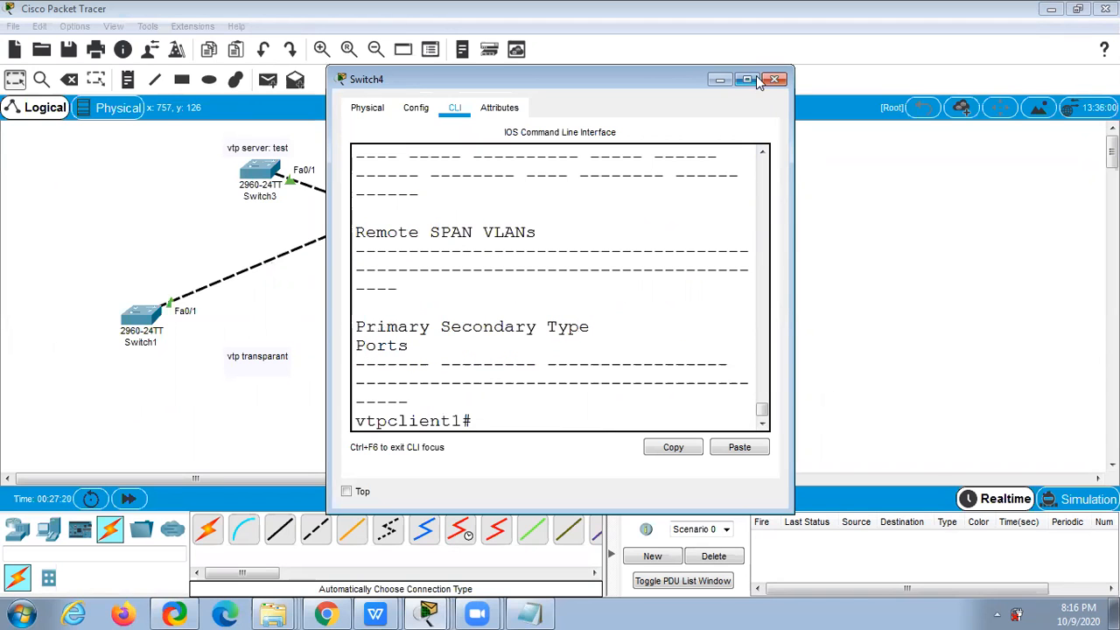
pyautogui.click(747, 78)
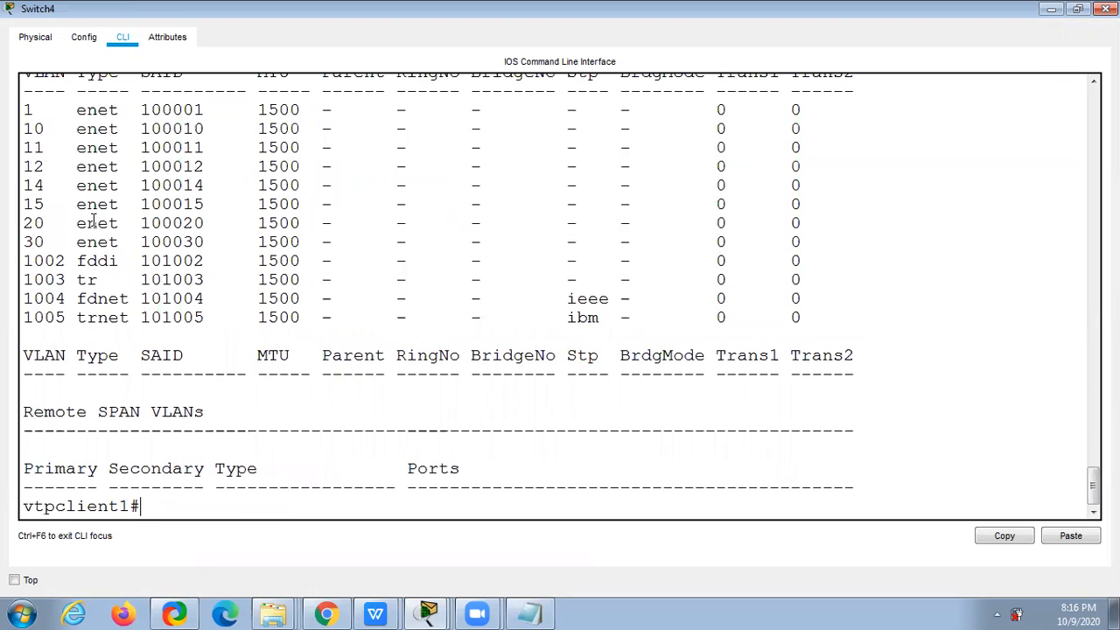
# Step: Examine the user-defined VLANs and the preceding VTP password configuration in Switch4's CLI output, and close its window
pyautogui.scroll(2, 58, 223)
pyautogui.scroll(1, 72, 276)
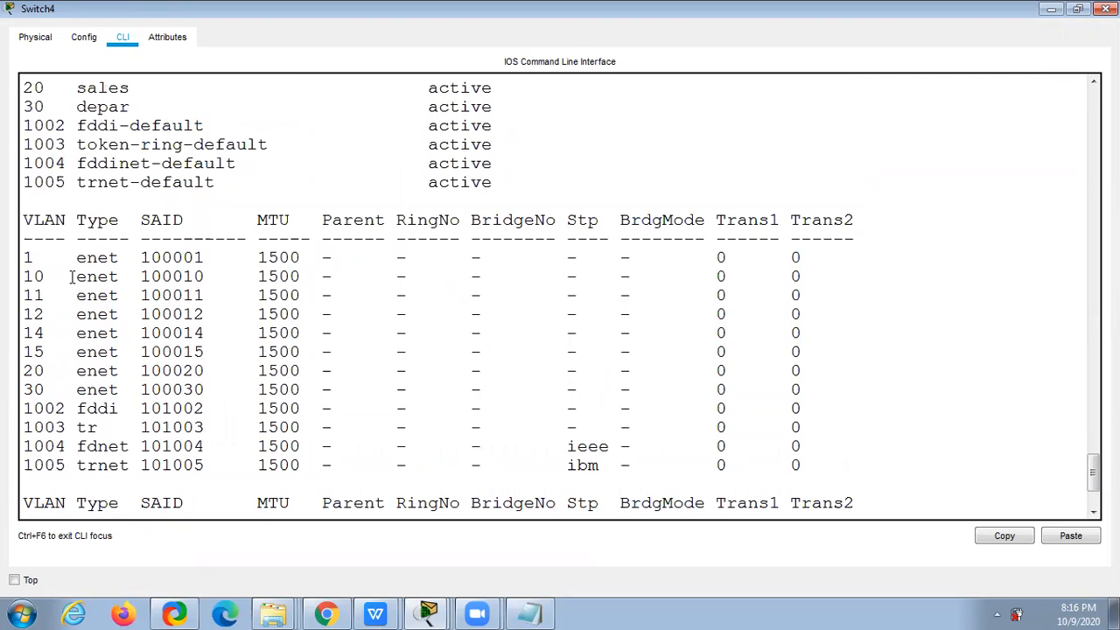
pyautogui.scroll(5, 70, 280)
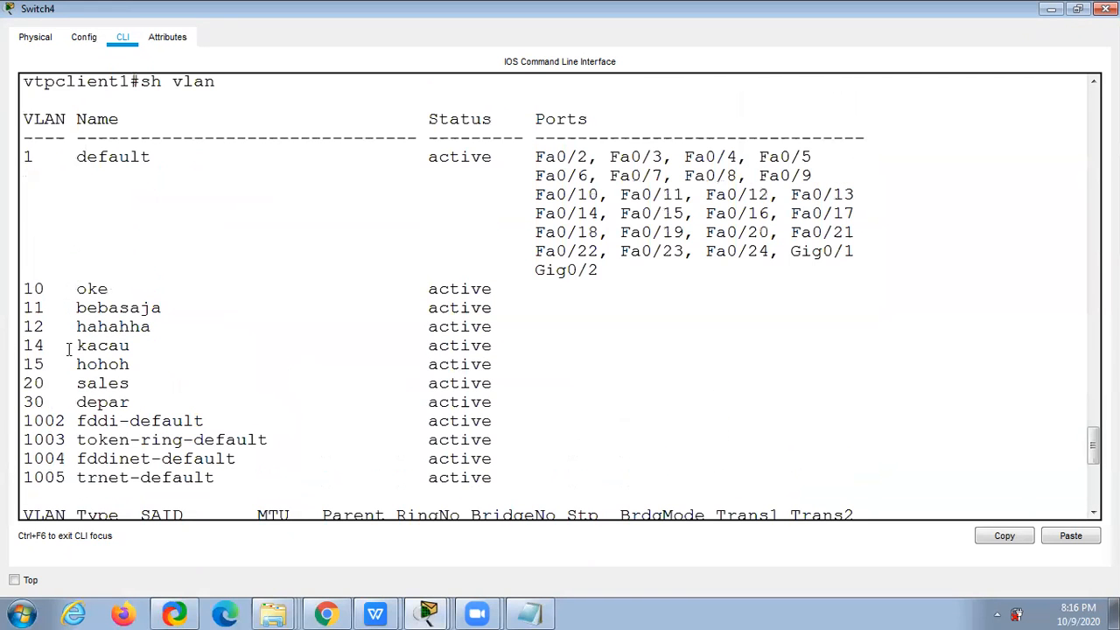
pyautogui.moveTo(67, 292); pyautogui.dragTo(162, 405)
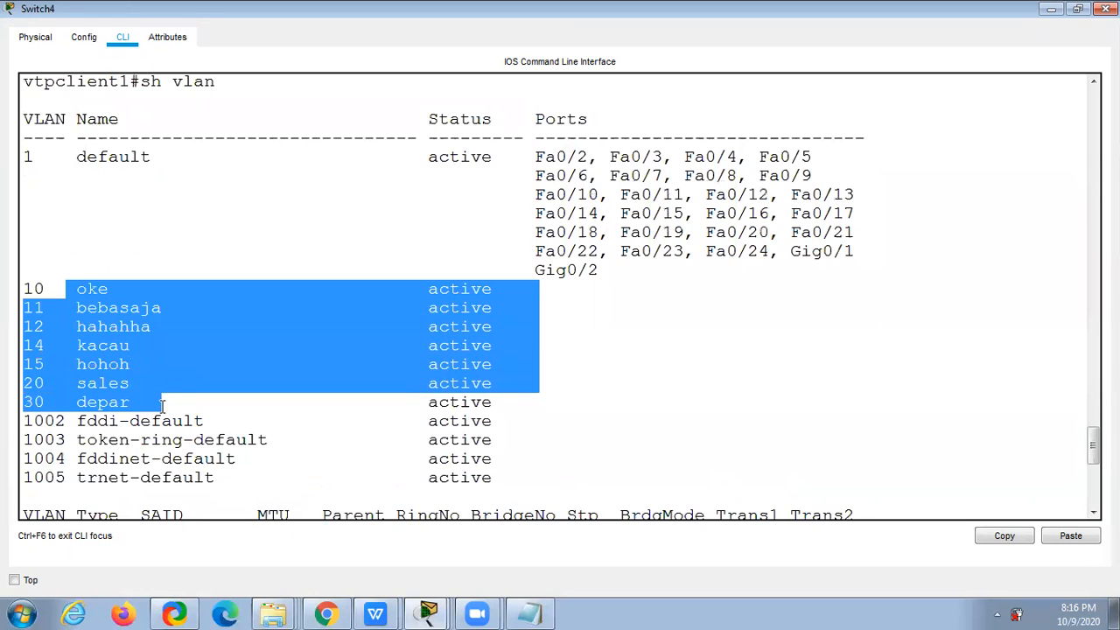
pyautogui.scroll(2, 162, 405)
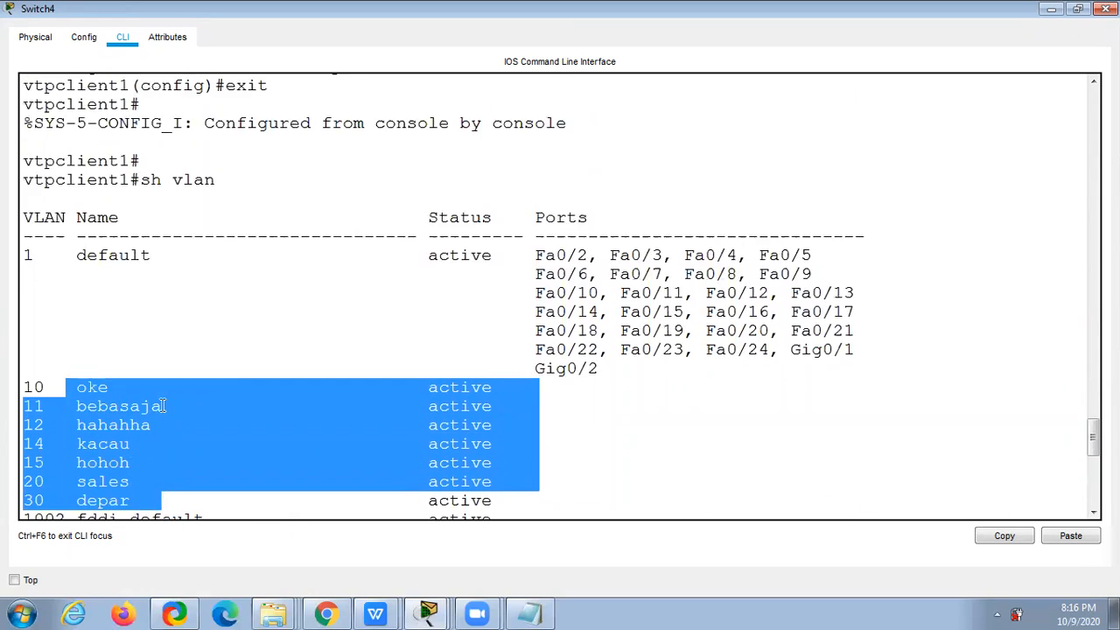
pyautogui.scroll(2, 162, 405)
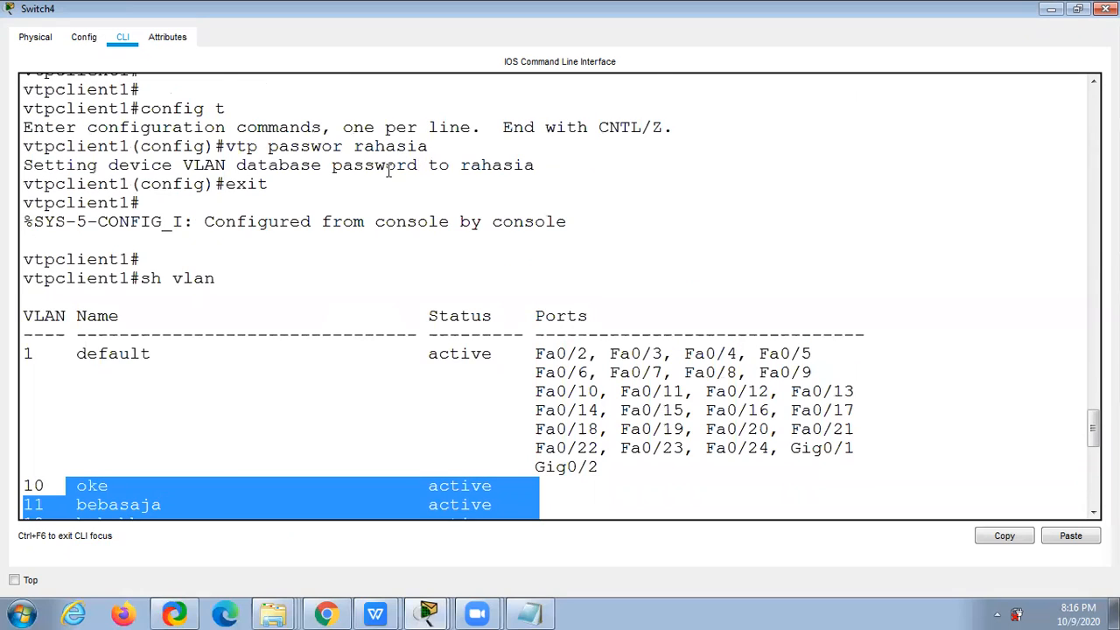
pyautogui.scroll(-4, 341, 298)
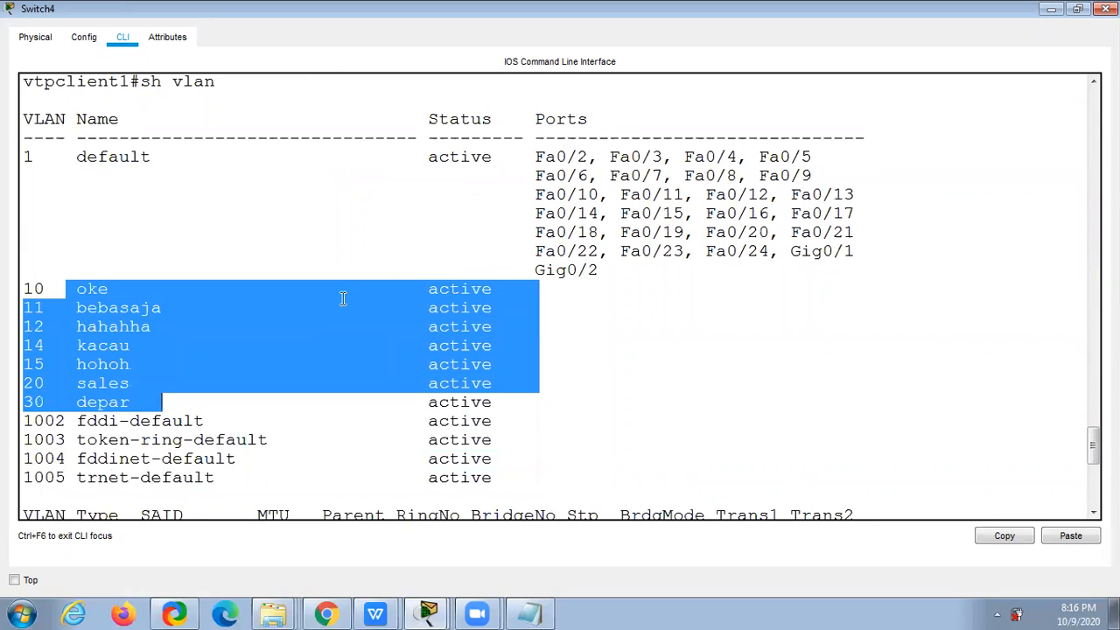
pyautogui.click(1106, 8)
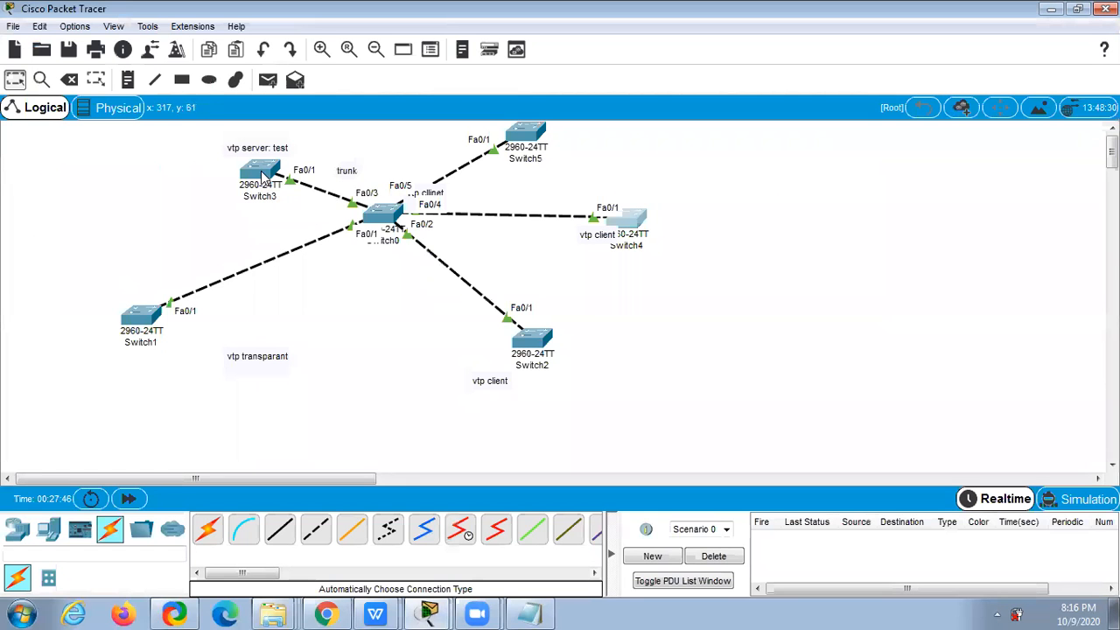
# Step: Set the same VTP password on Switch0 from global configuration mode and return to privileged EXEC mode
pyautogui.click(377, 218)
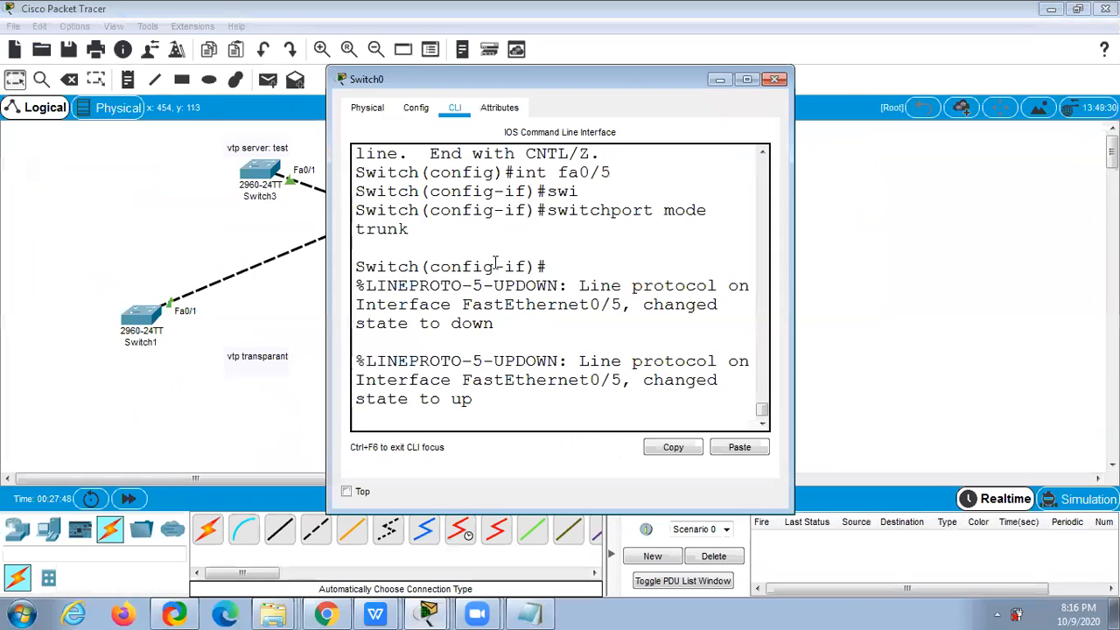
pyautogui.press('Return')
pyautogui.press('Return')
pyautogui.press('Return')
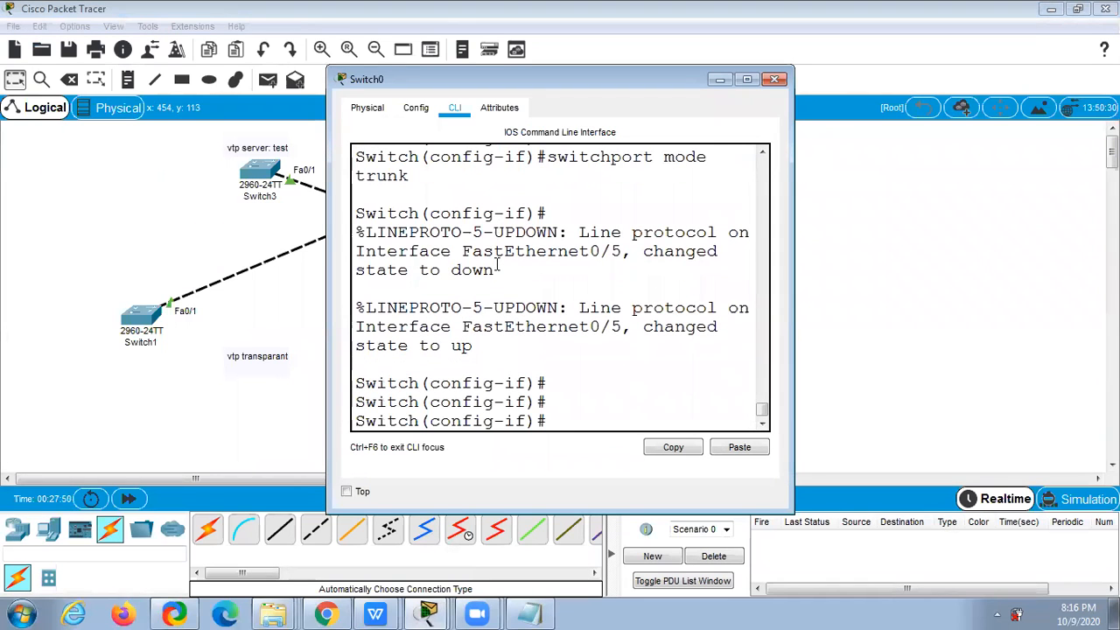
pyautogui.write('exit')
pyautogui.press('Return')
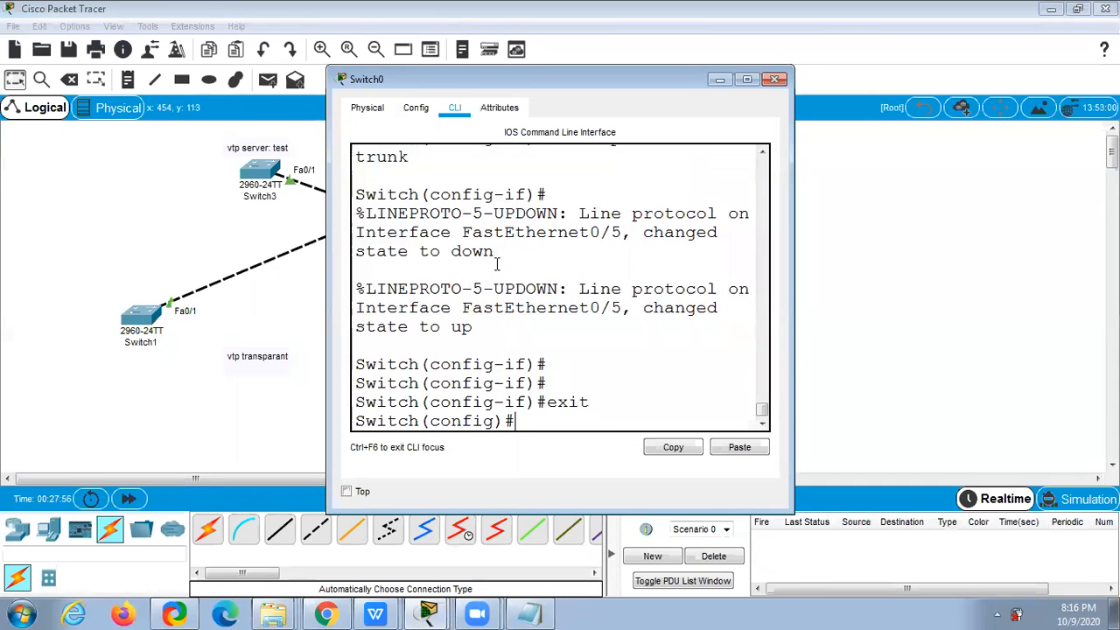
pyautogui.write('vtp password ')
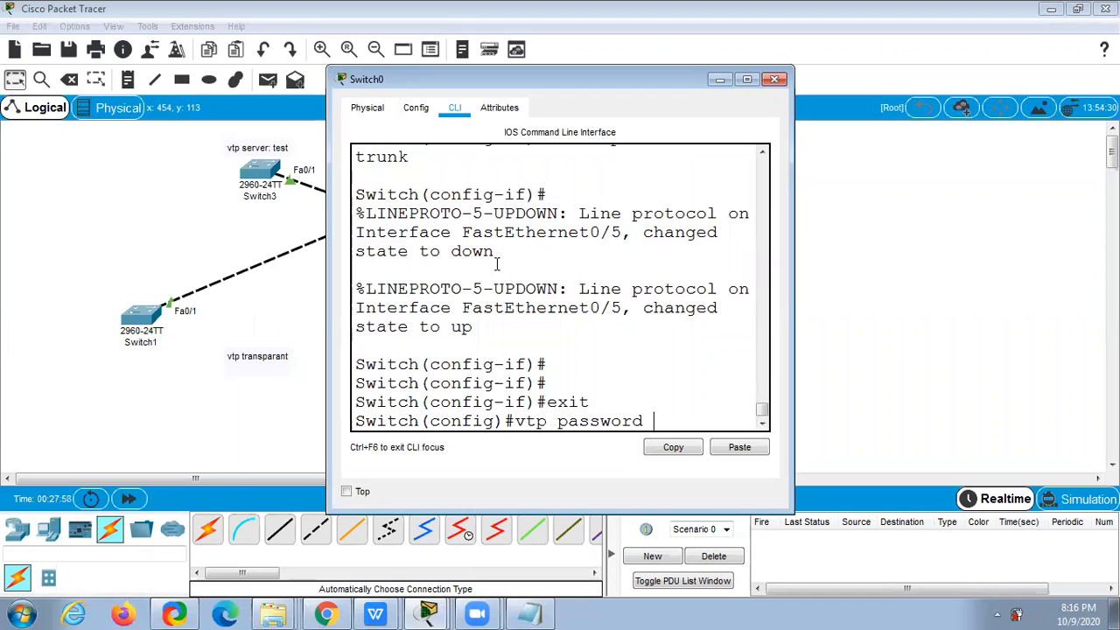
pyautogui.write('rahasia')
pyautogui.press('Return')
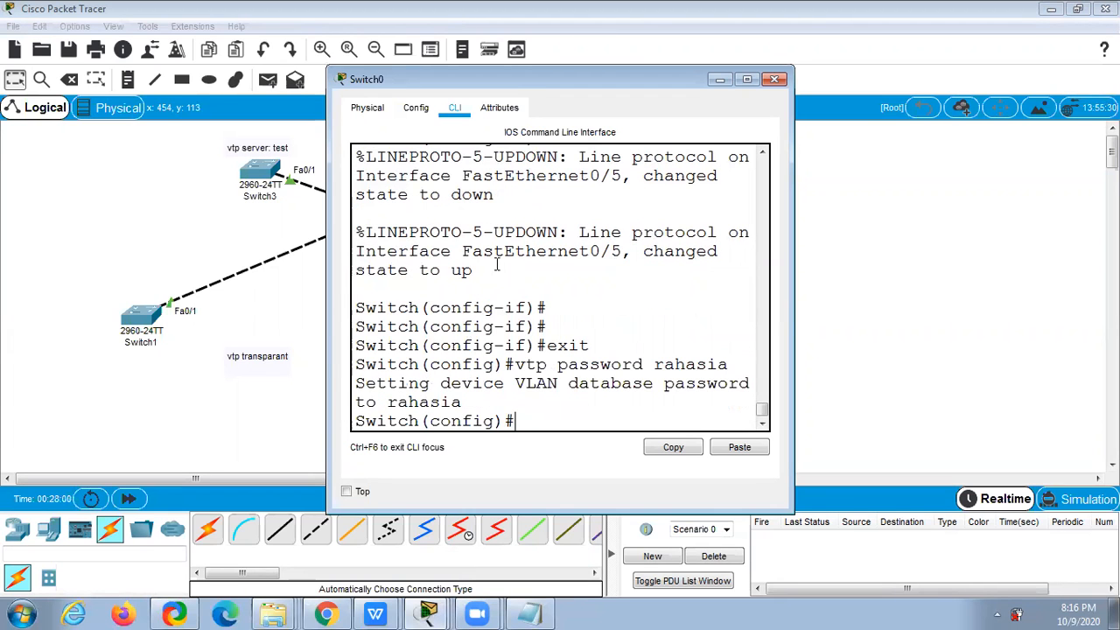
pyautogui.write('exit')
pyautogui.press('Return')
pyautogui.press('Return')
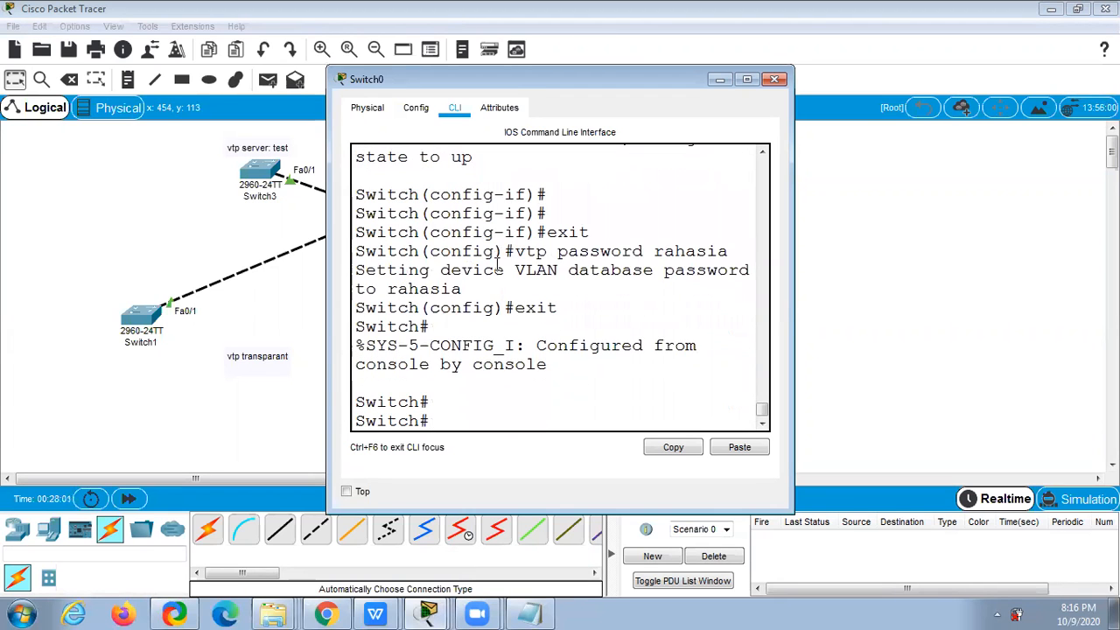
pyautogui.write('config t')
pyautogui.press('Return')
pyautogui.write('exit')
pyautogui.press('Return')
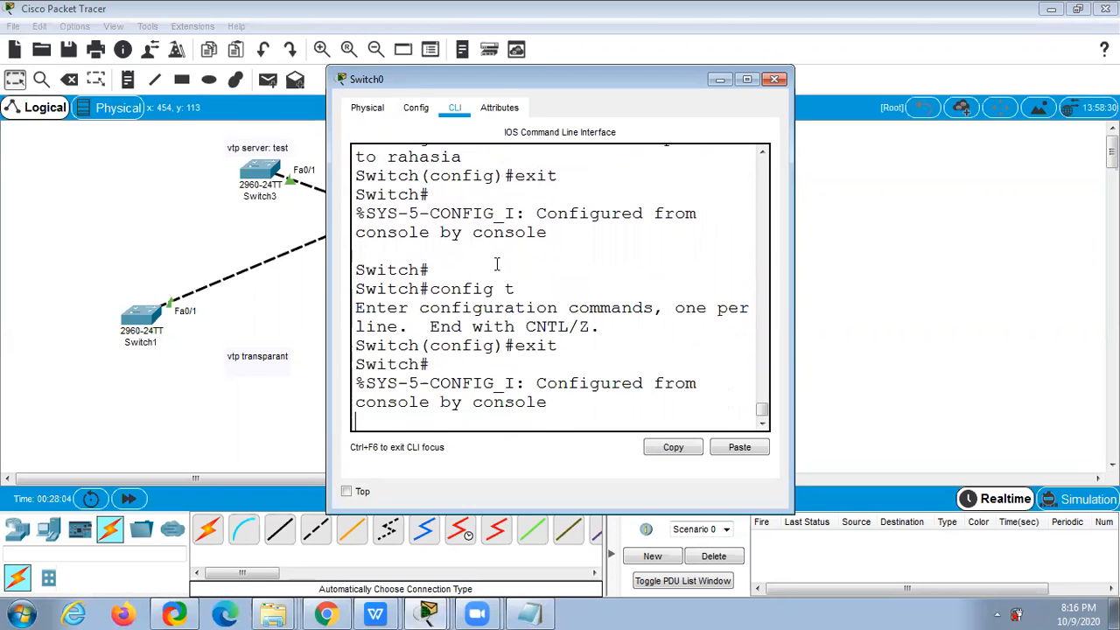
# Step: Show the VLAN table on Switch0, examine its user-defined VLANs in a maximized CLI window, and close it
pyautogui.press('Return')
pyautogui.write('sh vlan')
pyautogui.press('Return')
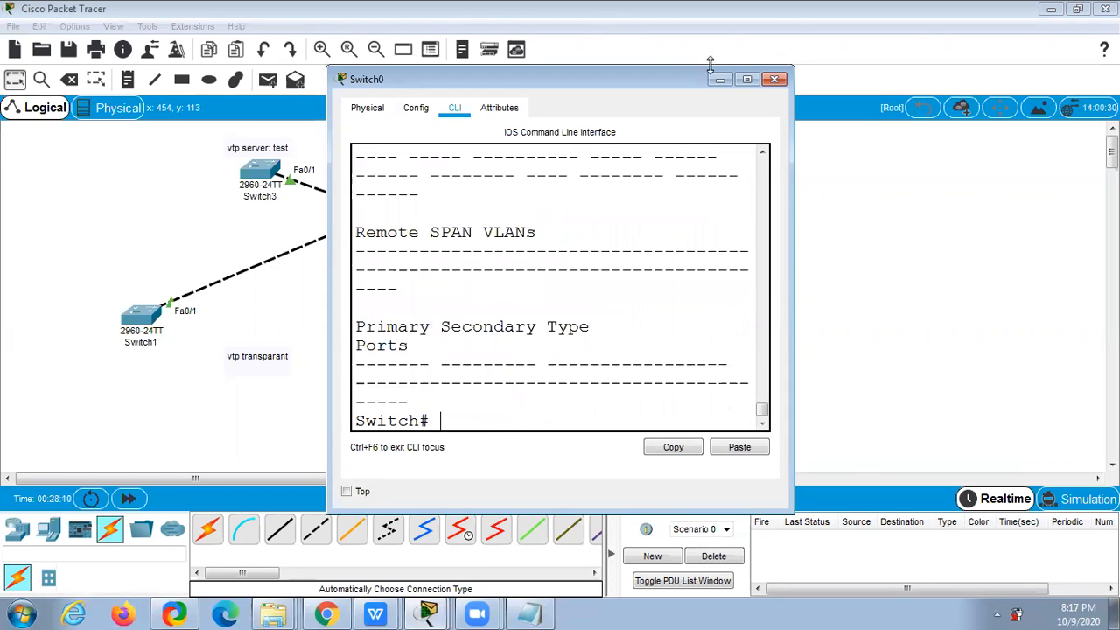
pyautogui.click(747, 79)
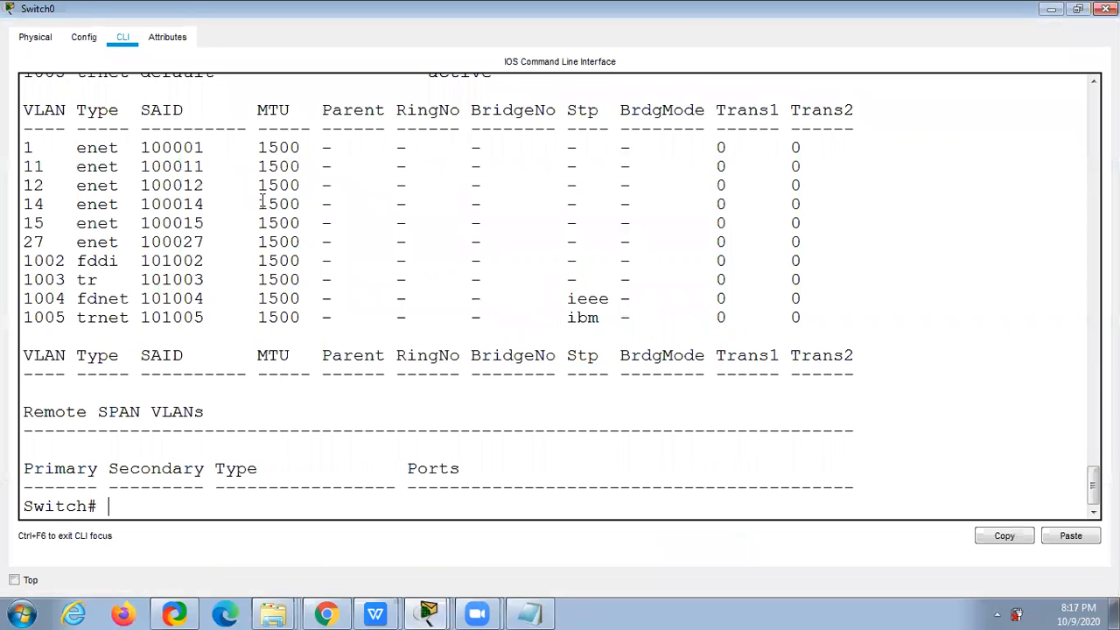
pyautogui.moveTo(140, 242); pyautogui.dragTo(33, 147)
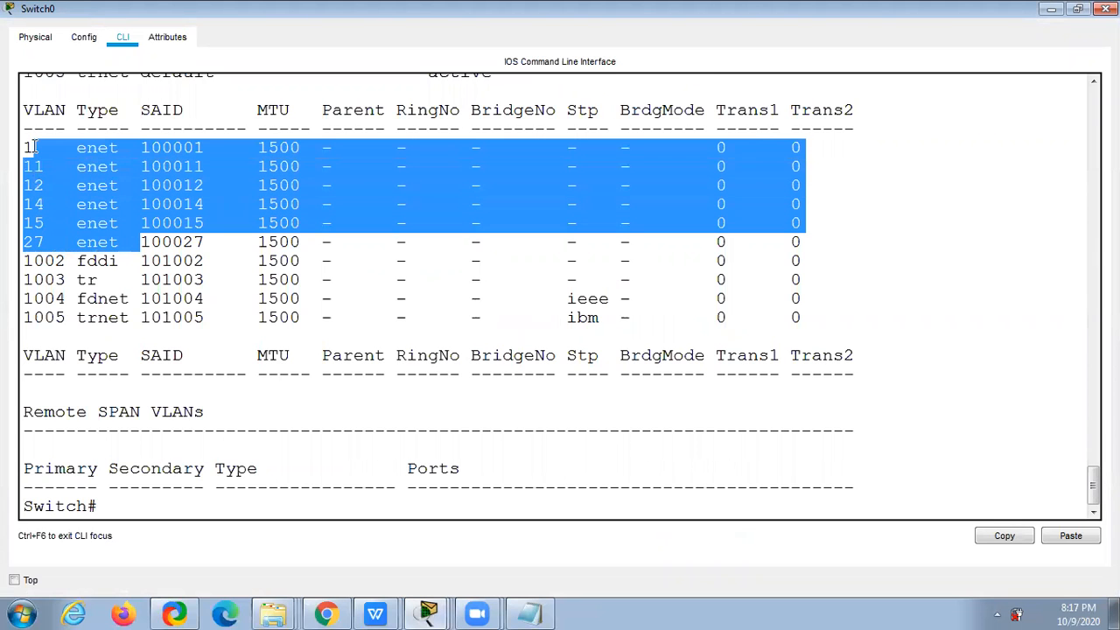
pyautogui.click(630, 258)
pyautogui.doubleClick(626, 9)
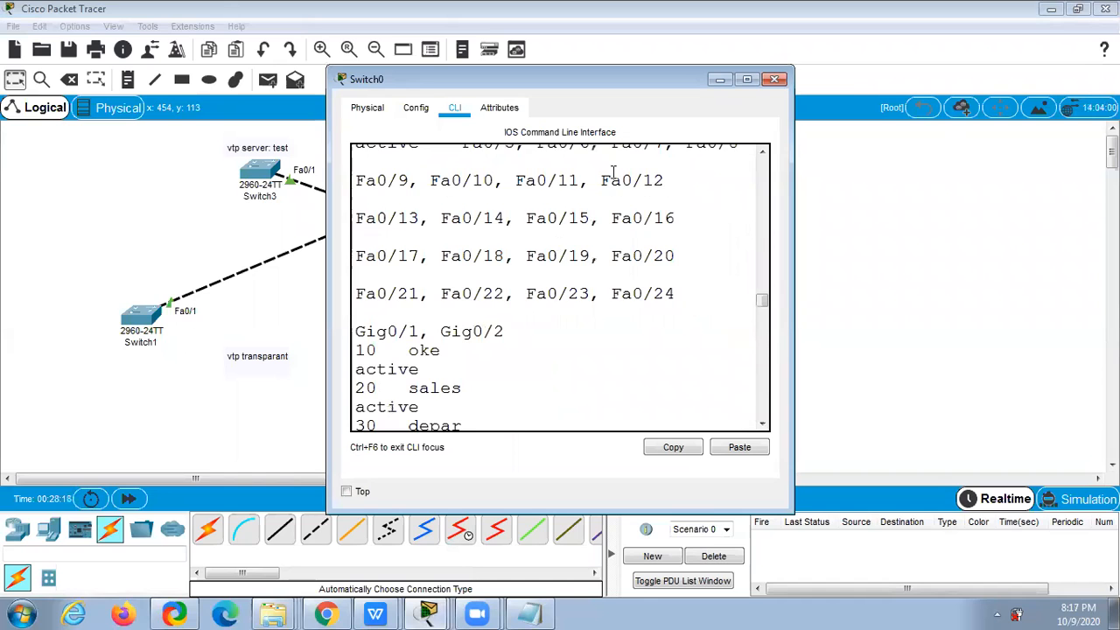
pyautogui.click(779, 84)
# Step: Show the VTP status on Switch3 from privileged EXEC mode, examine its configuration revision, and close the window
pyautogui.click(267, 179)
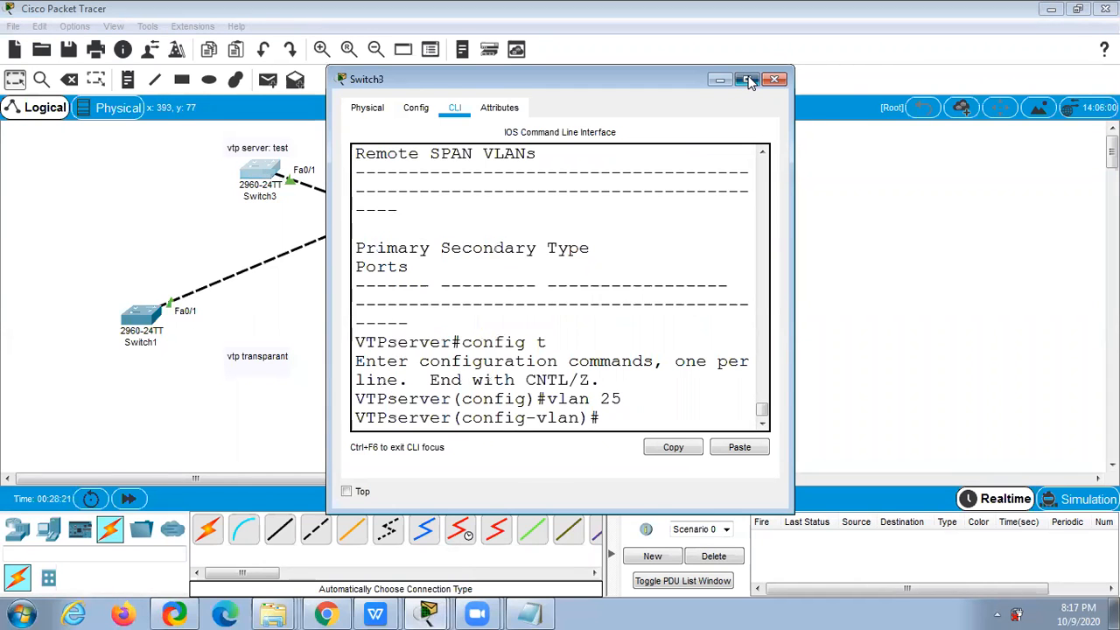
pyautogui.click(747, 80)
pyautogui.write('exit')
pyautogui.press('Return')
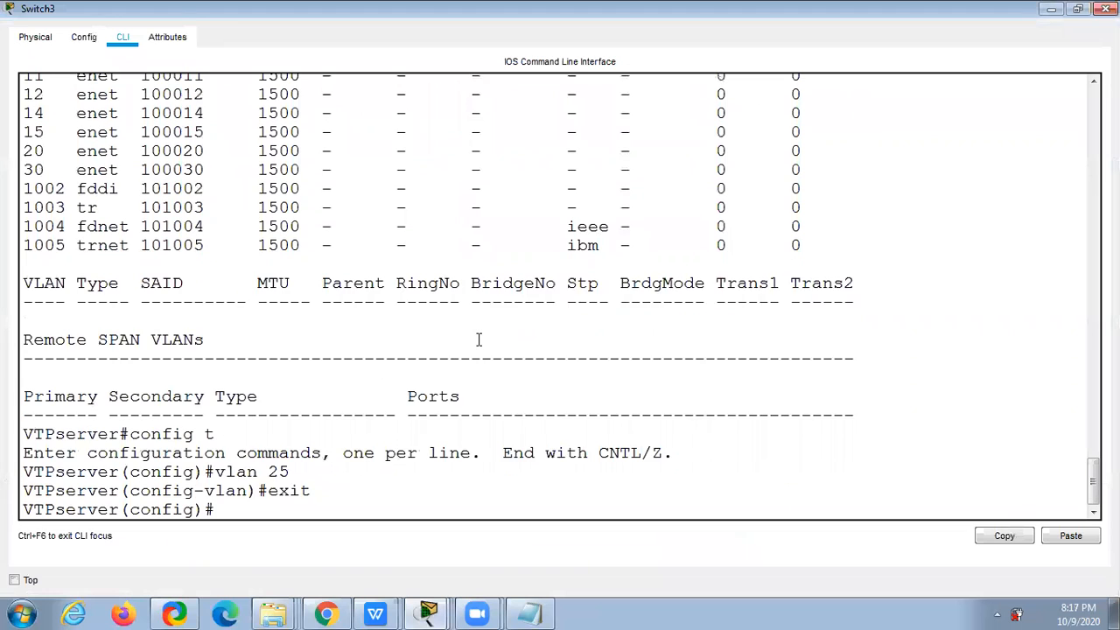
pyautogui.press('Return')
pyautogui.write('exit')
pyautogui.press('Return')
pyautogui.press('Return')
pyautogui.write('sh vtp status')
pyautogui.press('Return')
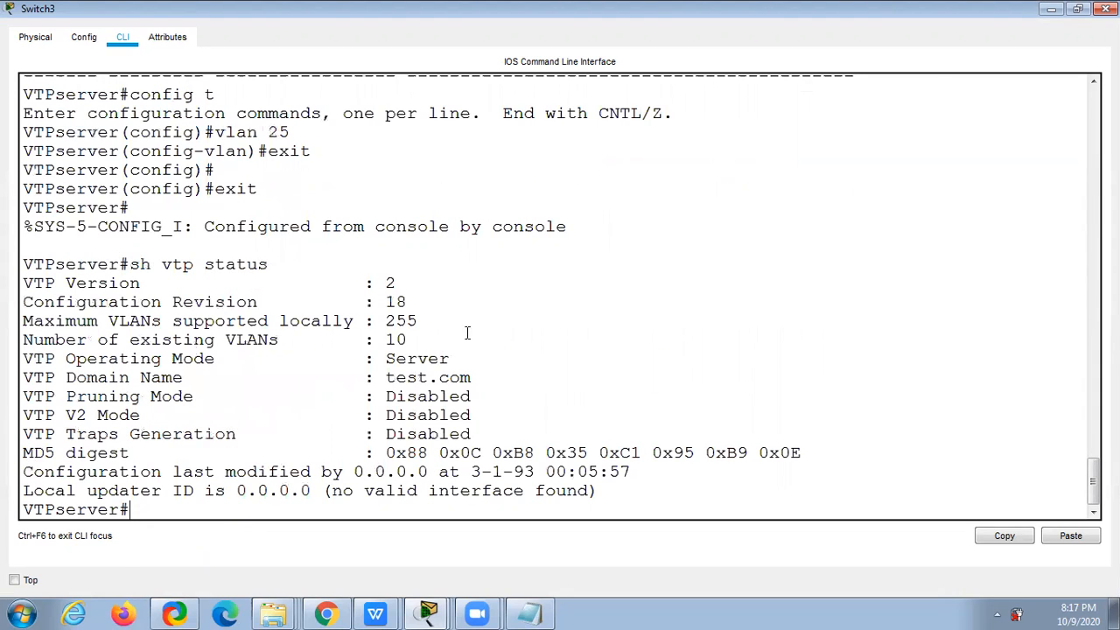
pyautogui.click(415, 307)
pyautogui.moveTo(415, 304); pyautogui.dragTo(385, 305)
pyautogui.click(1105, 8)
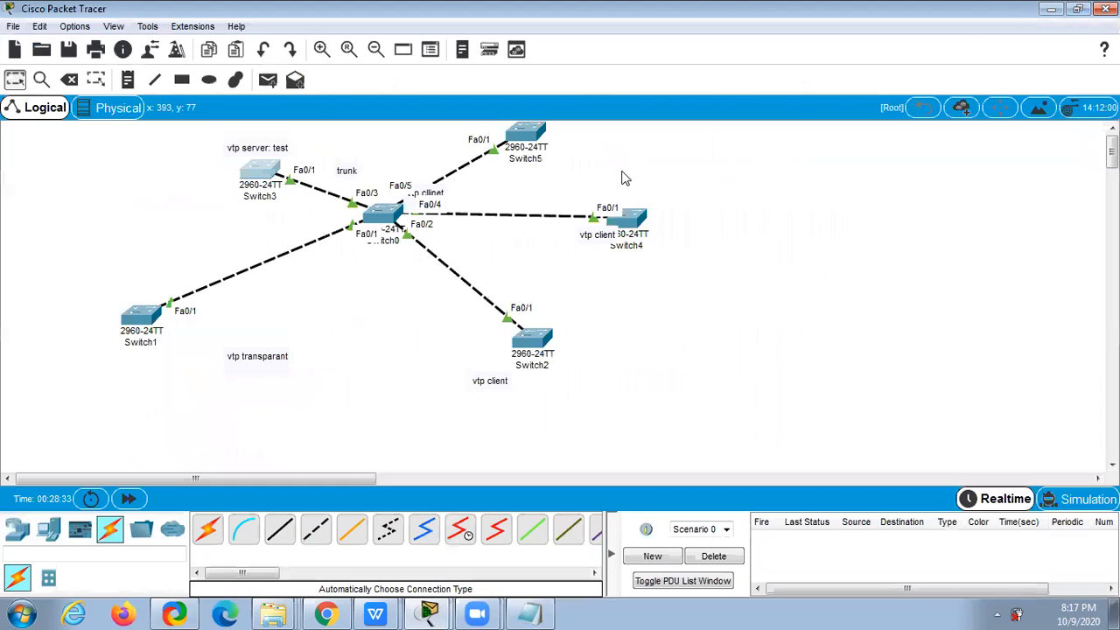
# Step: Open Switch5's CLI and leave VLAN and global configuration modes to return to privileged EXEC mode
pyautogui.click(525, 136)
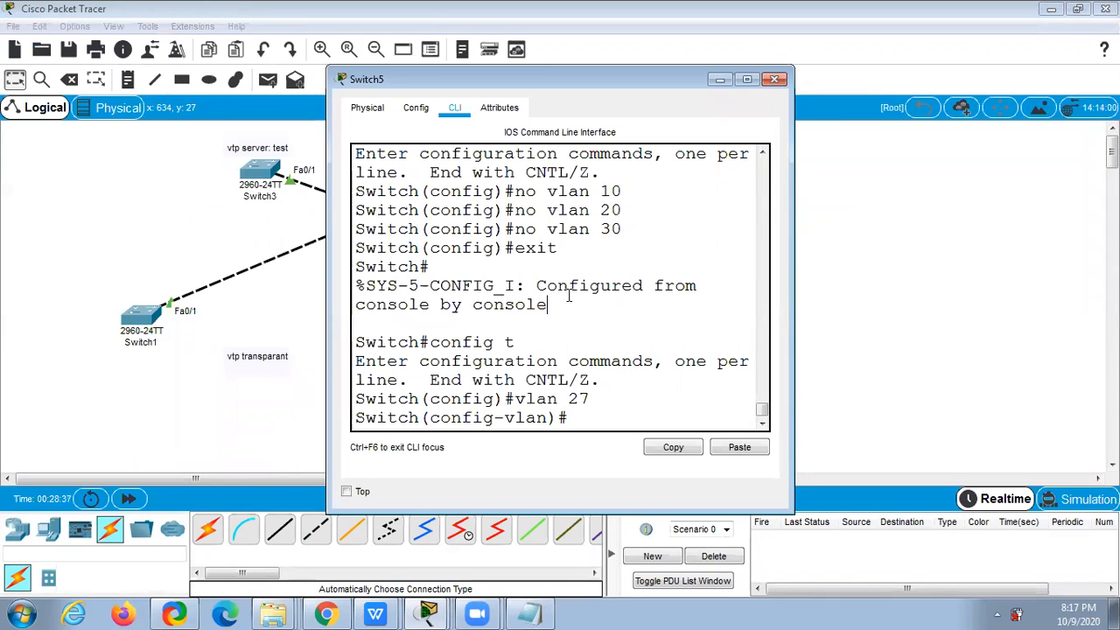
pyautogui.write('exit')
pyautogui.press('Return')
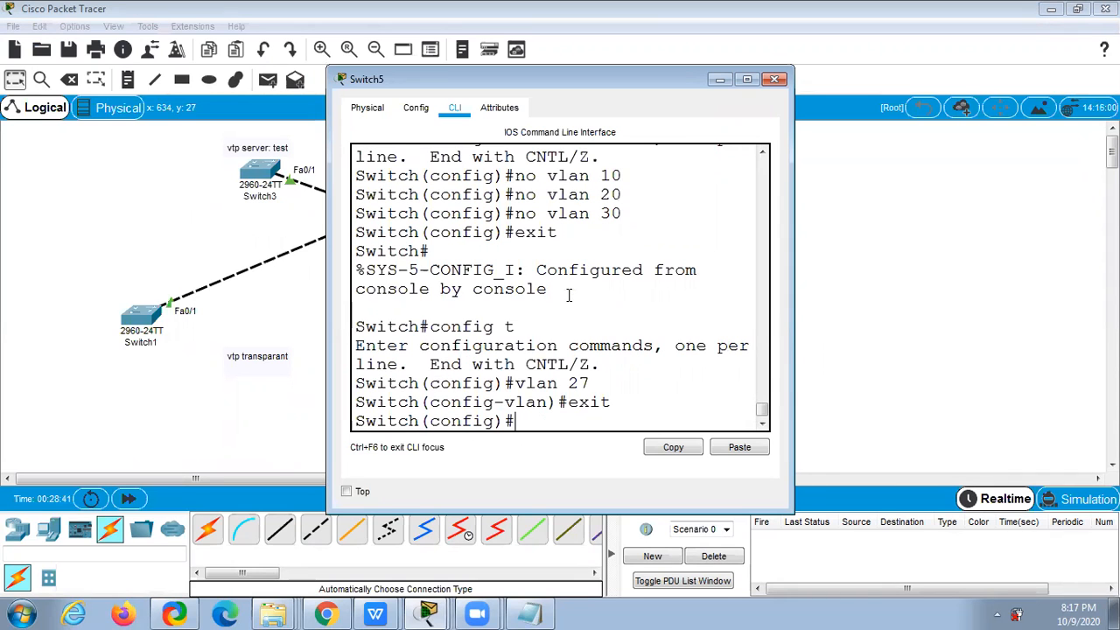
pyautogui.write('exit')
pyautogui.press('Return')
pyautogui.press('Return')
# Step: Show the VTP status on Switch5, examine its configuration revision, and close the window
pyautogui.write('sh vr')
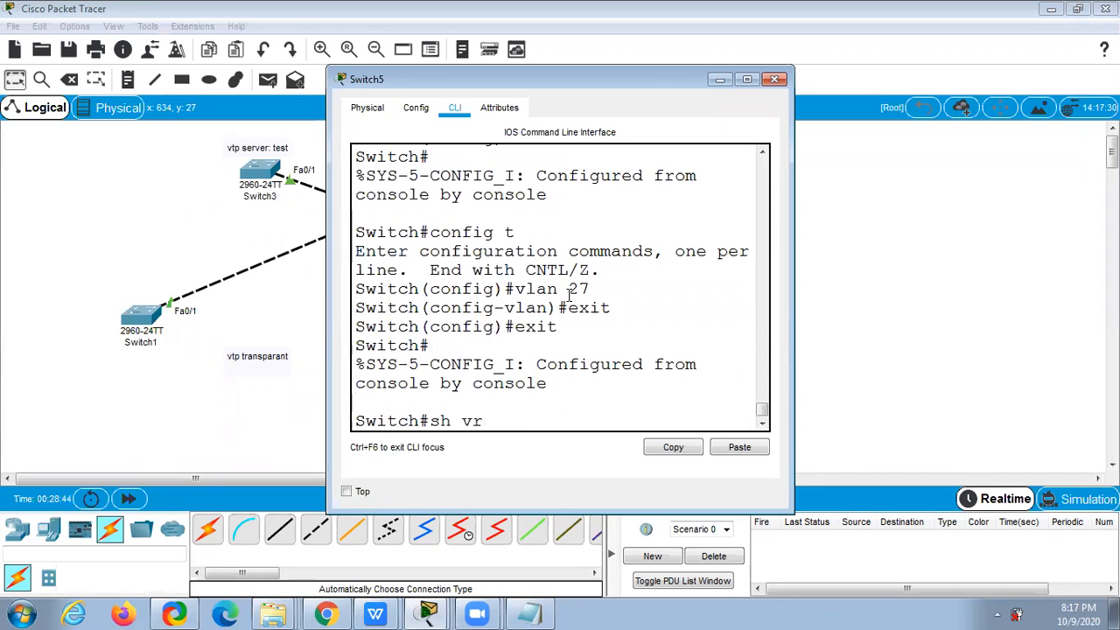
pyautogui.press('BackSpace')
pyautogui.write('tp status')
pyautogui.press('Return')
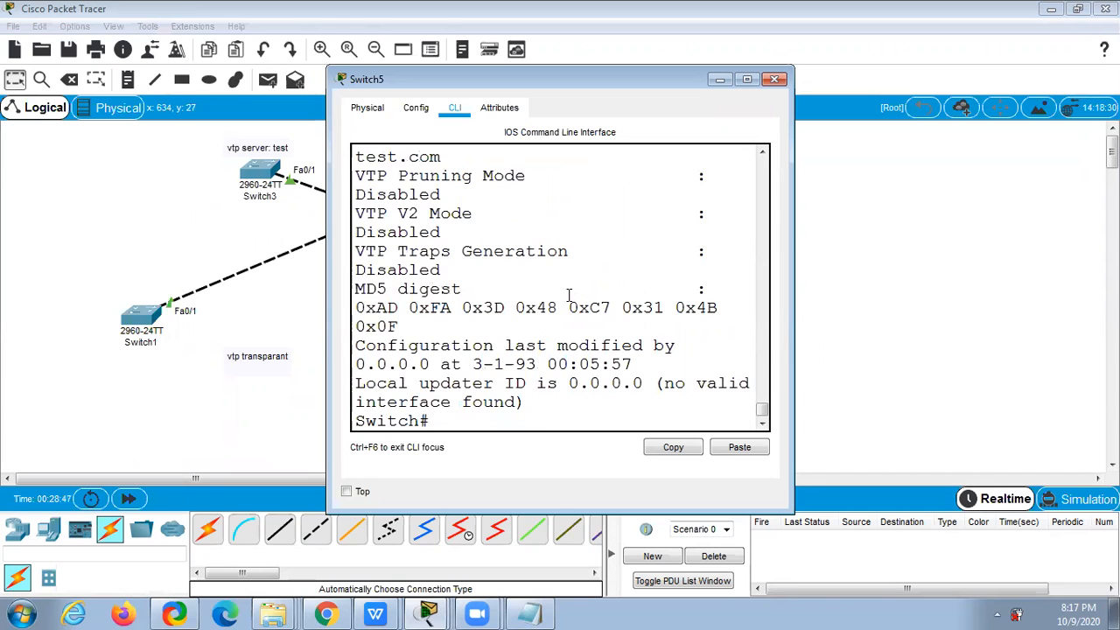
pyautogui.scroll(2, 656, 251)
pyautogui.scroll(2, 655, 251)
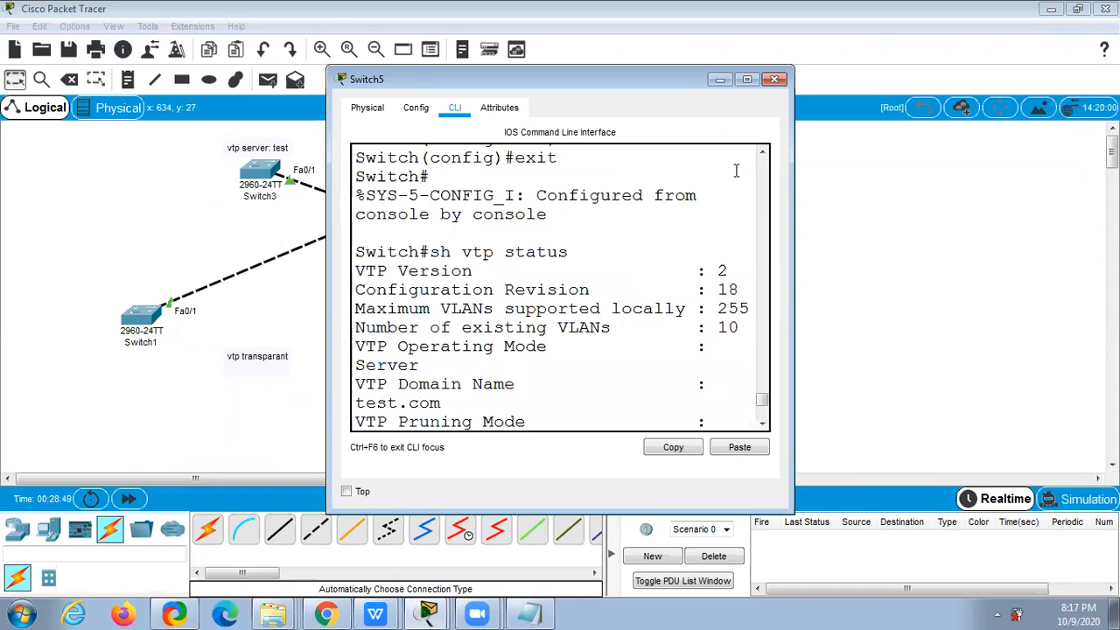
pyautogui.click(775, 79)
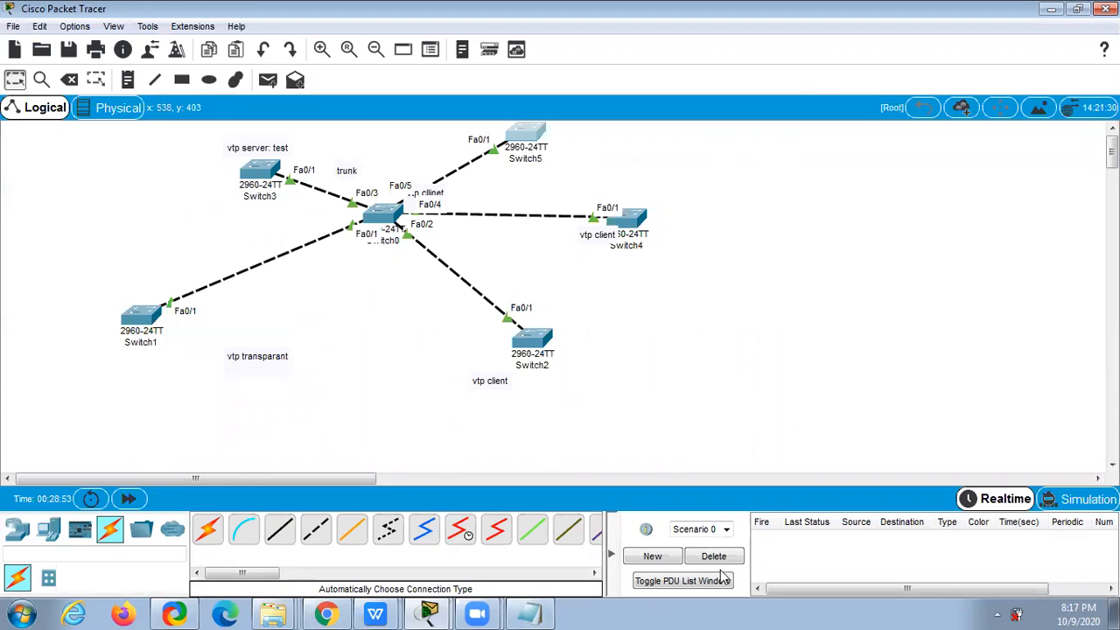
# Step: Set the VTP domain on Switch3 to benar from global configuration mode in a maximized CLI window
pyautogui.click(262, 173)
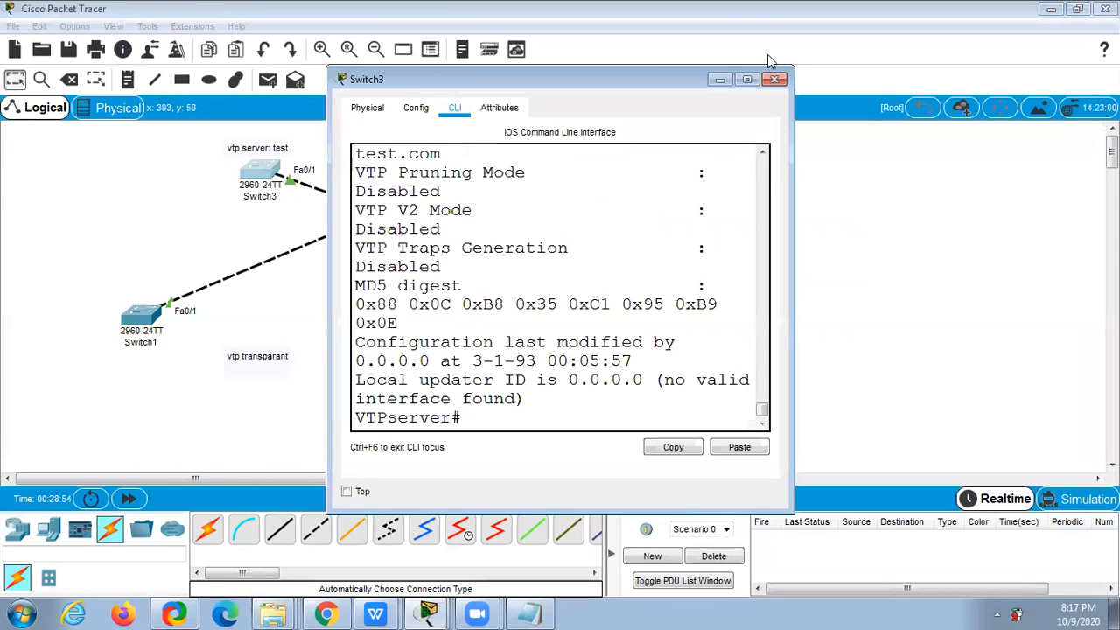
pyautogui.click(748, 79)
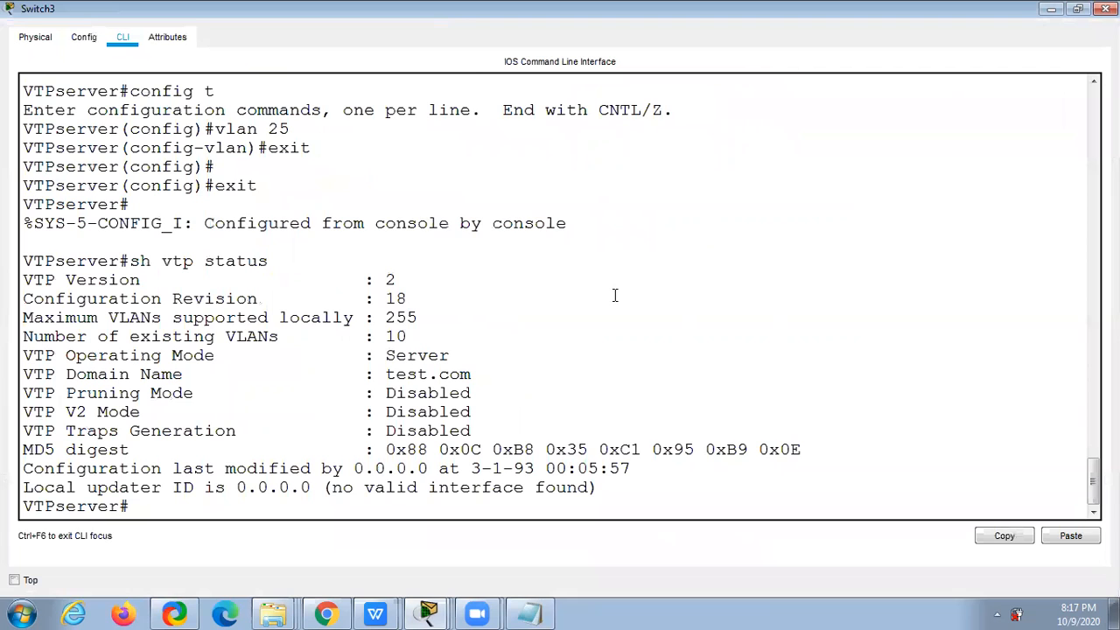
pyautogui.write('config t')
pyautogui.press('Return')
pyautogui.write('vtp domain ')
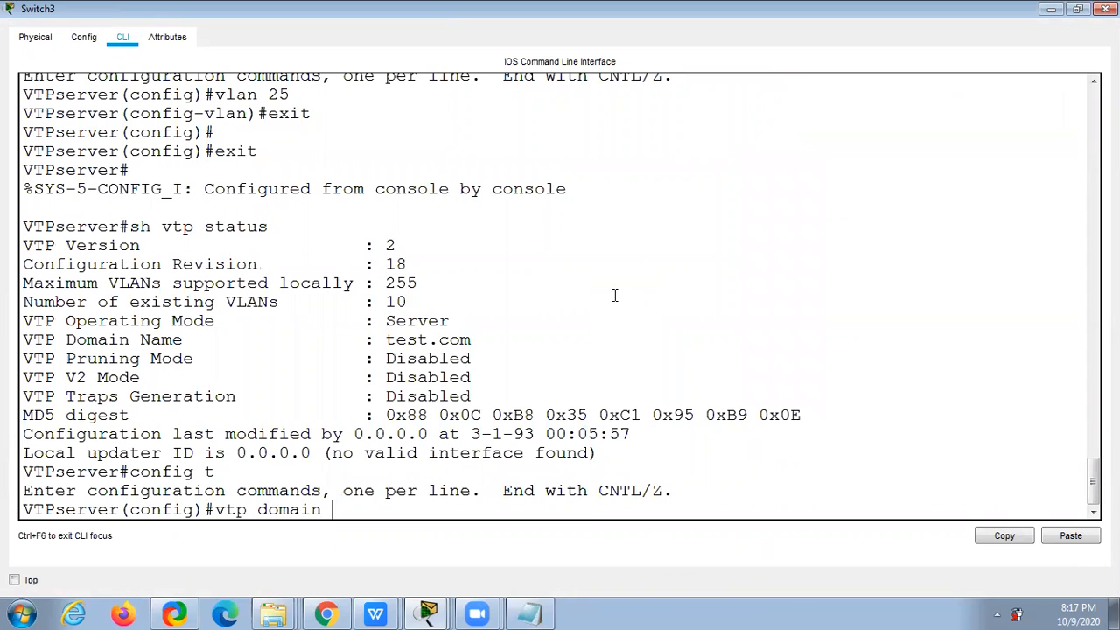
pyautogui.write('benar')
pyautogui.press('Return')
# Step: Set a new VTP password on Switch3
pyautogui.write('vtp passwor')
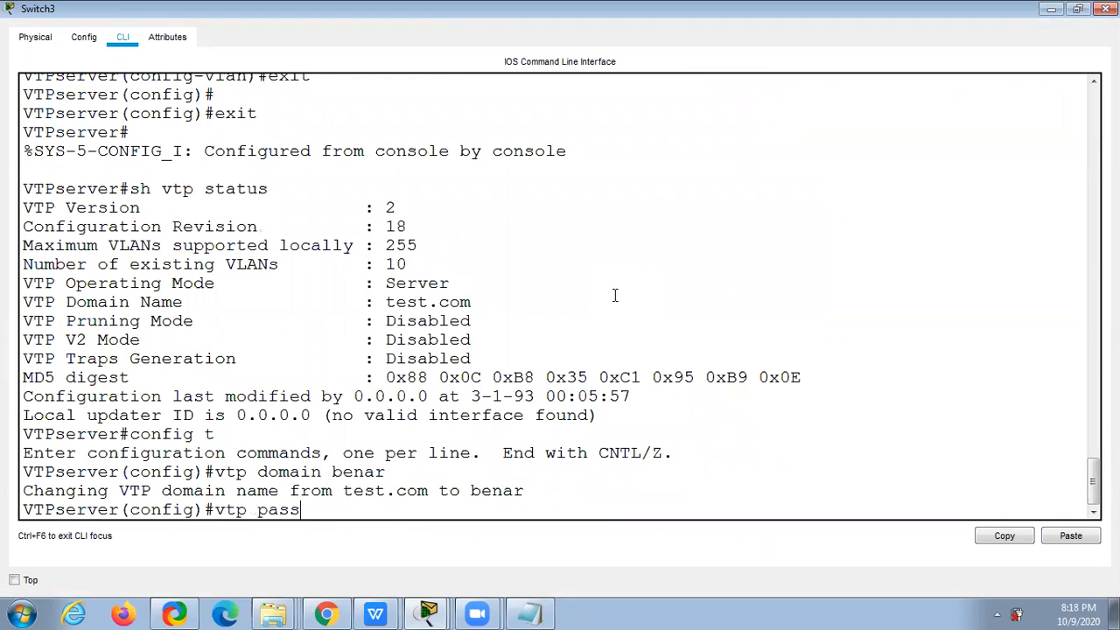
pyautogui.write('d oe')
pyautogui.press('BackSpace')
pyautogui.press('BackSpace')
pyautogui.write('benarjuga')
pyautogui.press('Return')
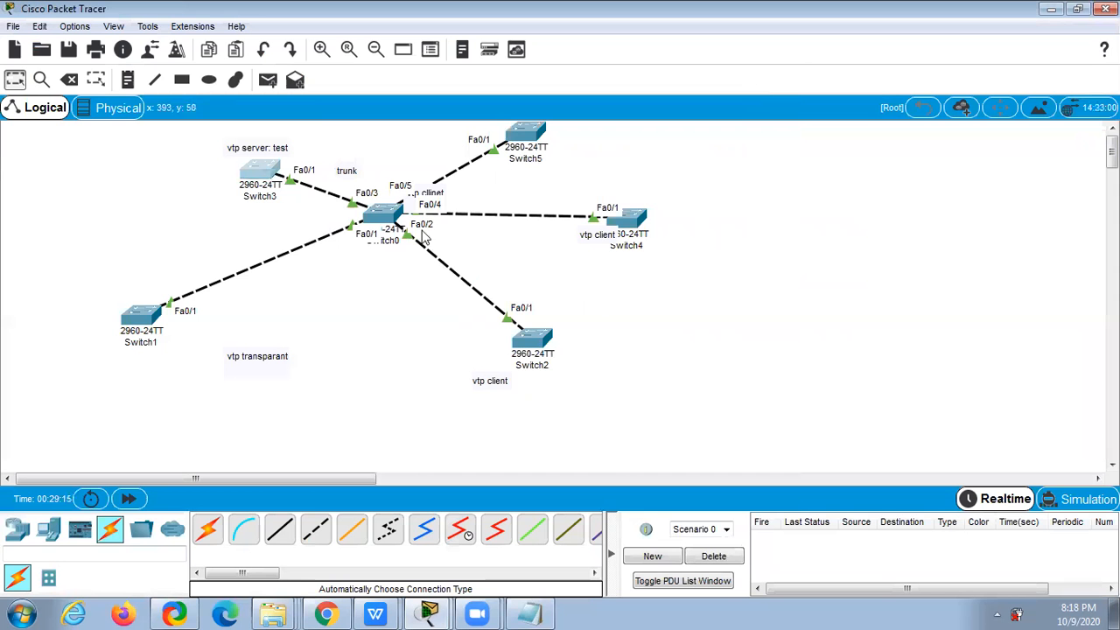
# Step: Set the VTP domain on Switch0 to benar from global configuration mode in a maximized CLI window
pyautogui.click(387, 215)
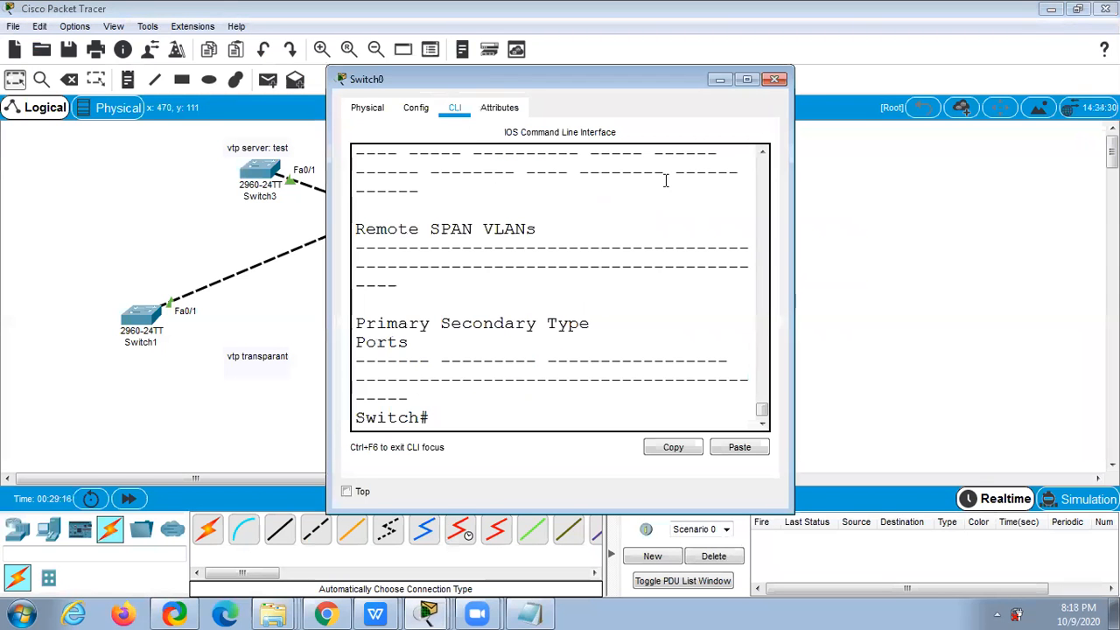
pyautogui.click(747, 79)
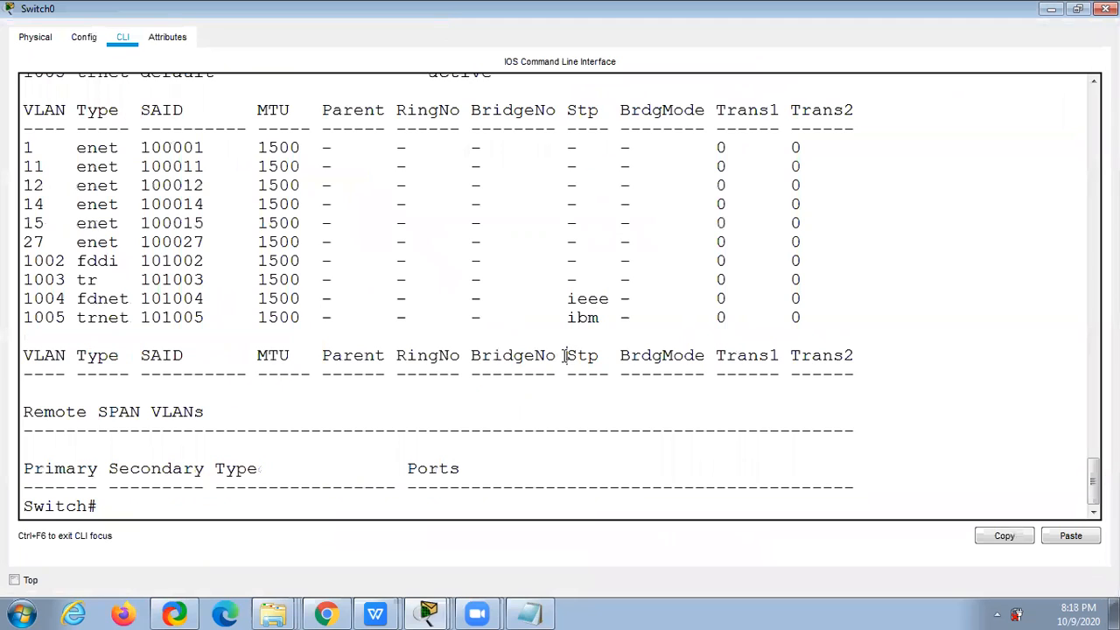
pyautogui.write('coni')
pyautogui.write('fig t')
pyautogui.press('Return')
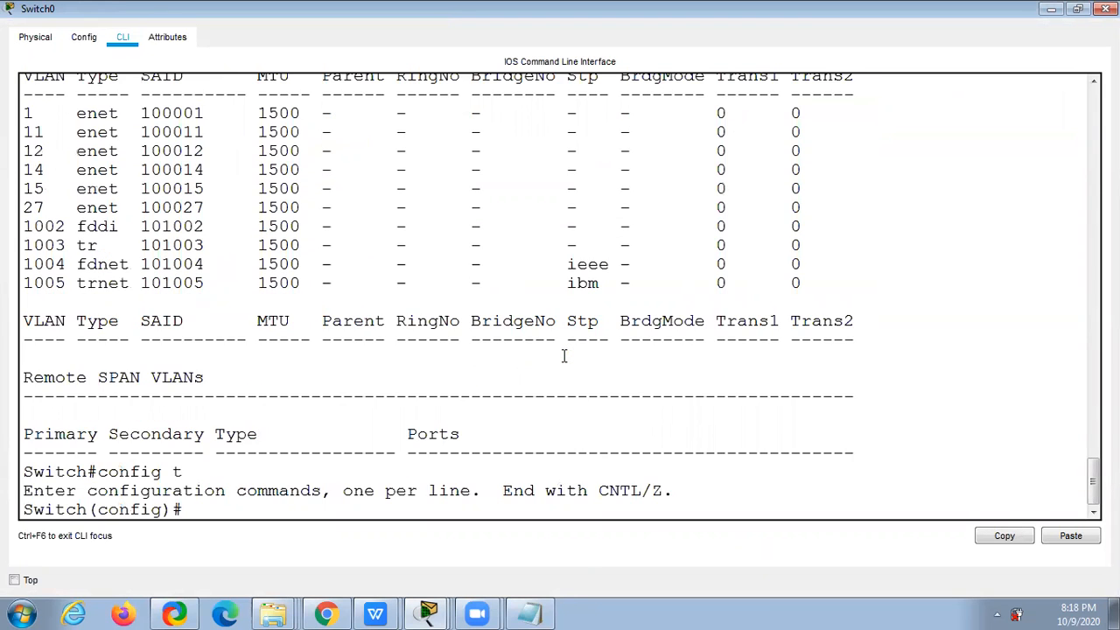
pyautogui.write('vtp domain benar')
pyautogui.press('Return')
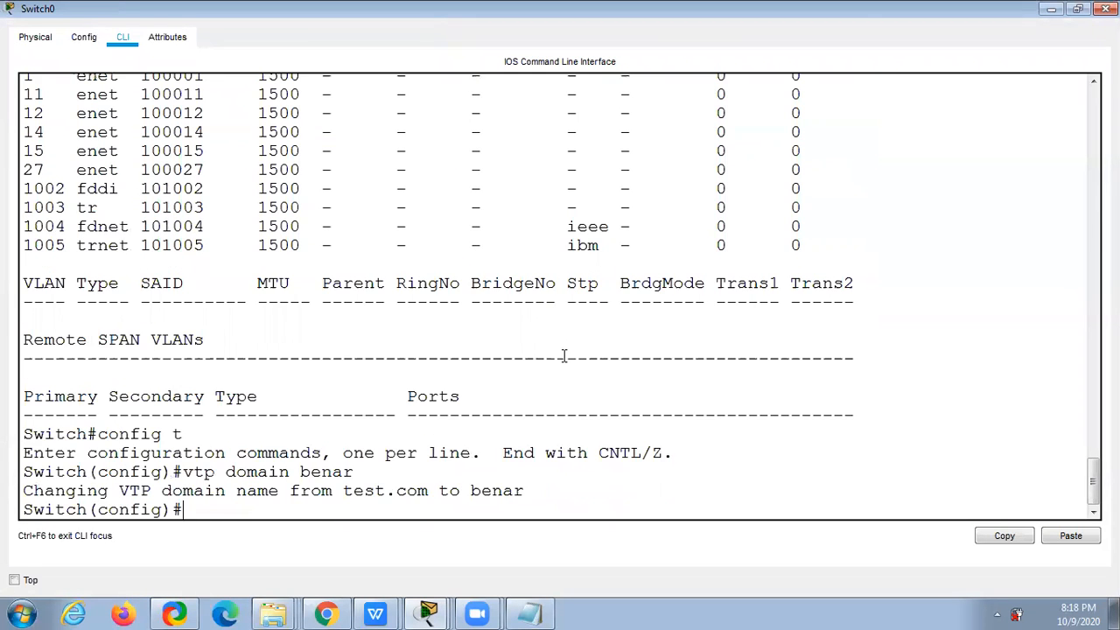
pyautogui.write('v')
pyautogui.press('BackSpace')
pyautogui.press('Return')
pyautogui.press('Return')
pyautogui.press('Return')
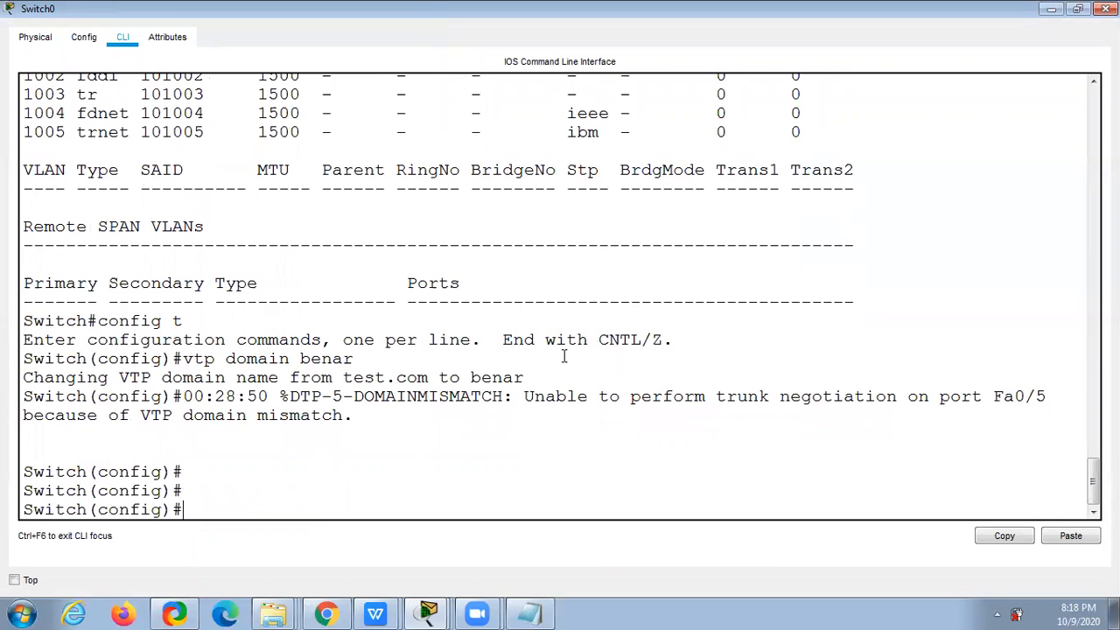
pyautogui.write('vtp')
pyautogui.press('Return')
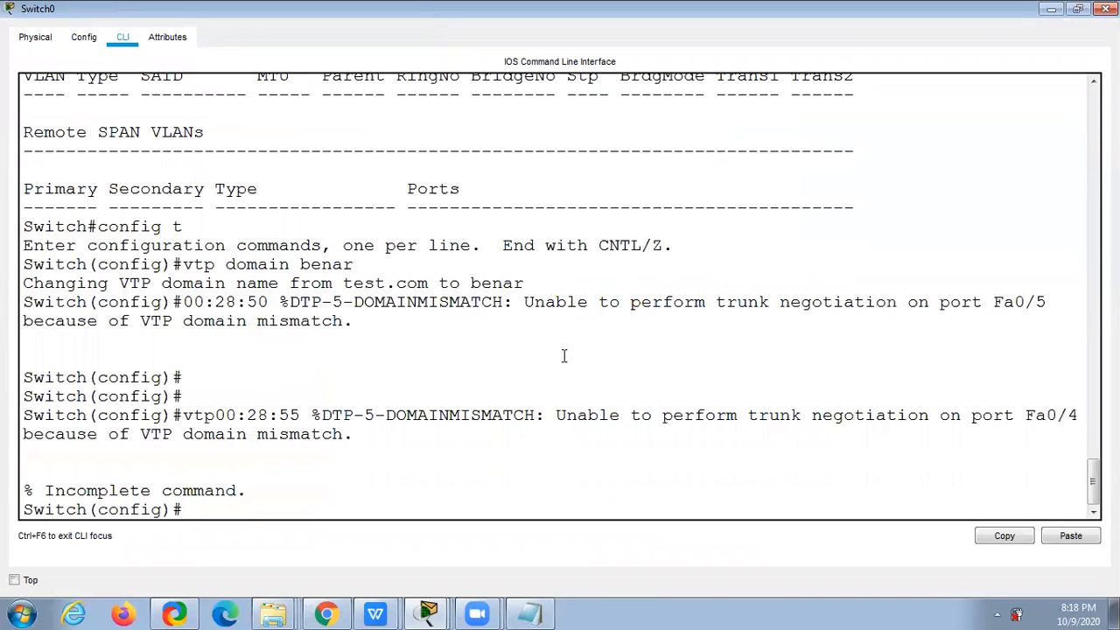
pyautogui.press('Return')
pyautogui.write('vtp')
pyautogui.press('Return')
pyautogui.press('Return')
pyautogui.press('Return')
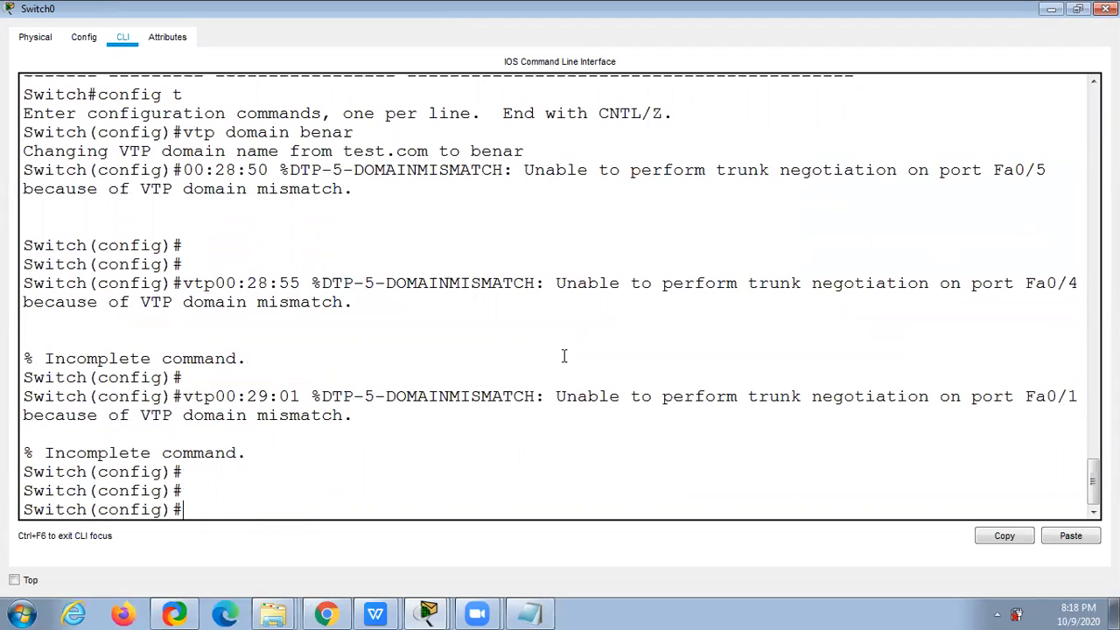
pyautogui.write('no')
pyautogui.press('BackSpace')
pyautogui.press('BackSpace')
pyautogui.press('BackSpace')
pyautogui.write('v')
pyautogui.press('Return')
pyautogui.press('Return')
pyautogui.press('Return')
# Step: Set the VTP mode of Switch0 to server
pyautogui.write('vtp do')
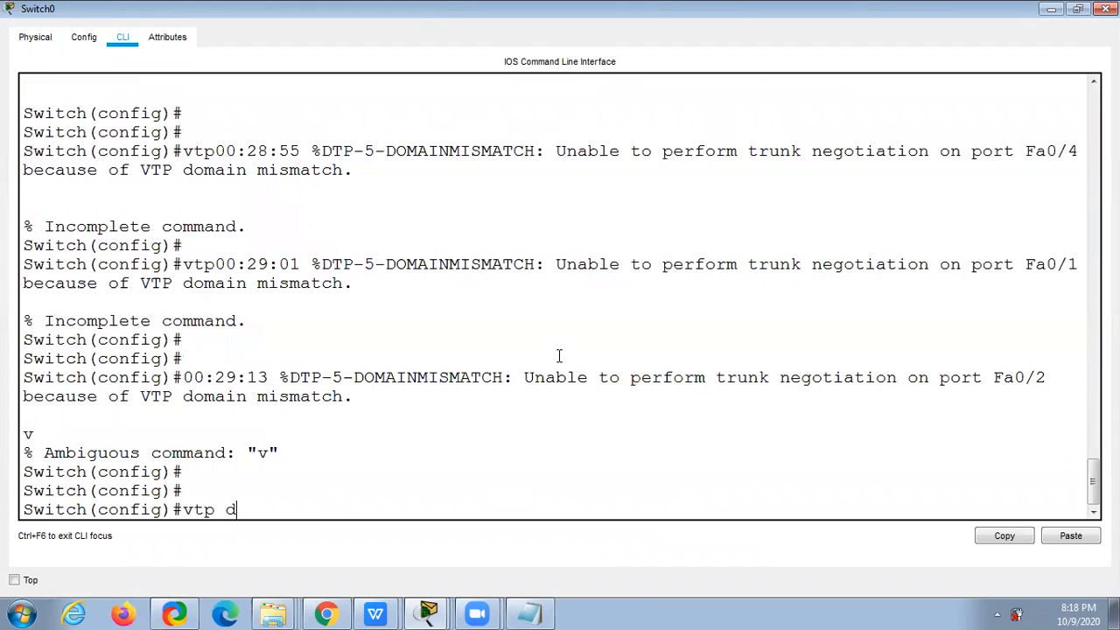
pyautogui.press('BackSpace')
pyautogui.press('BackSpace')
pyautogui.write('mode server')
pyautogui.press('Return')
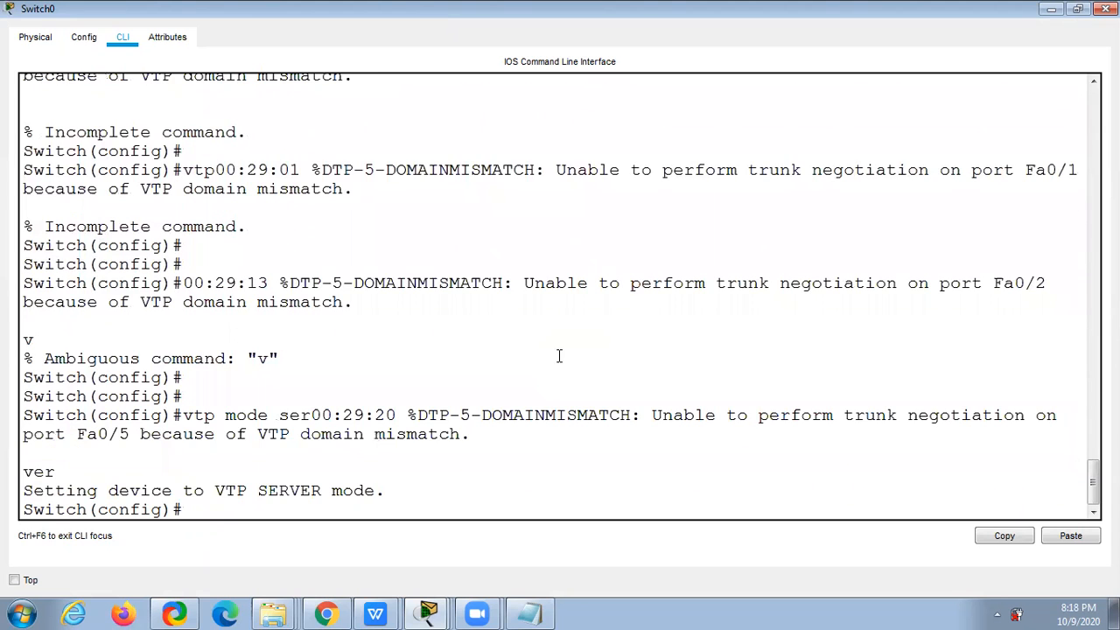
# Step: Change Switch0 to VTP client mode with the vtp mode client command
pyautogui.write('vtp clien')
pyautogui.write('t')
pyautogui.press('Return')
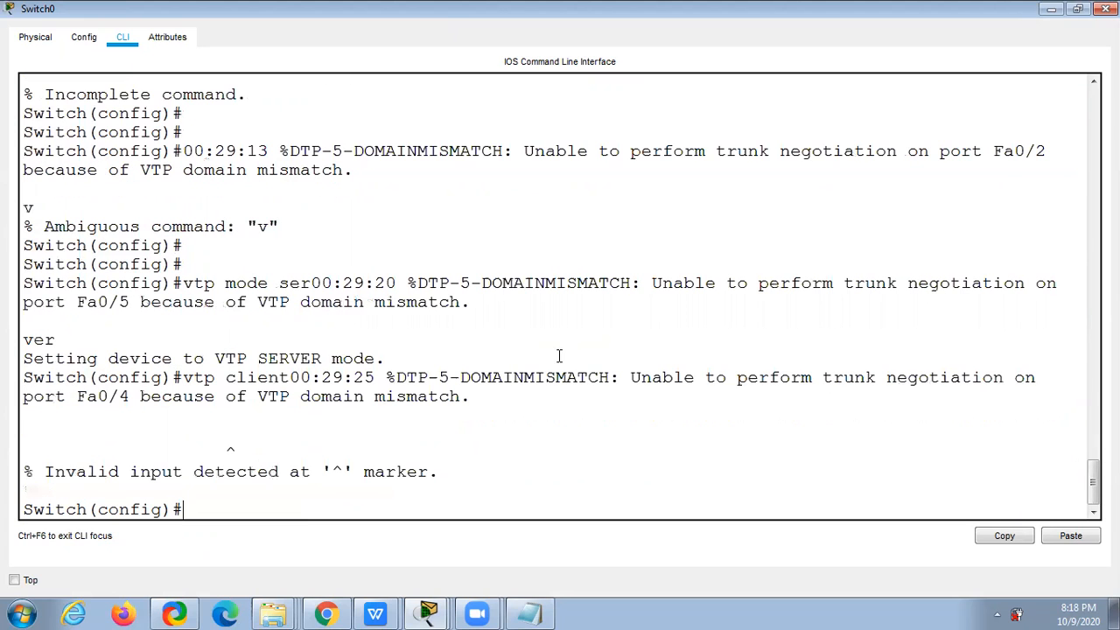
pyautogui.press('Up')
pyautogui.press('BackSpace')
pyautogui.press('BackSpace')
pyautogui.press('BackSpace')
pyautogui.press('BackSpace')
pyautogui.press('BackSpace')
pyautogui.press('BackSpace')
pyautogui.write('mode client')
pyautogui.press('Return')
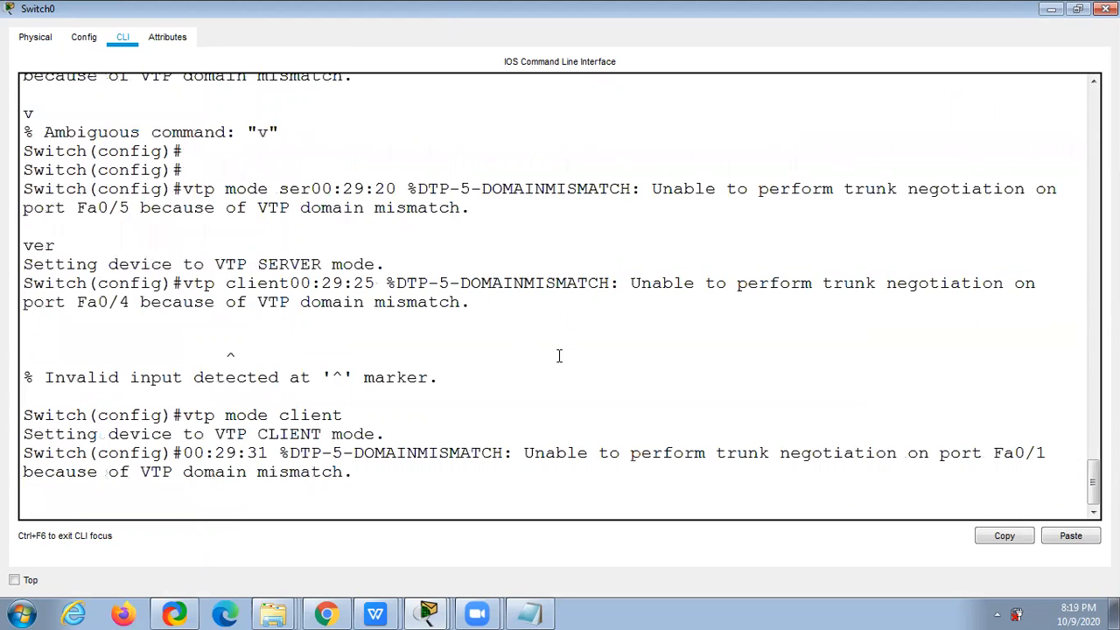
pyautogui.press('Return')
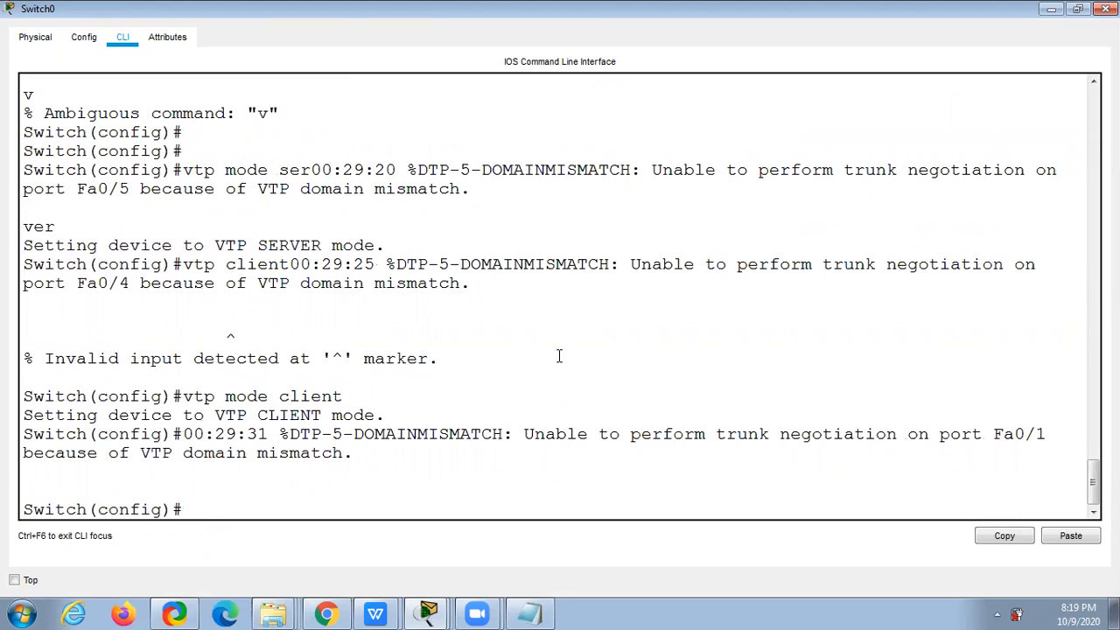
pyautogui.press('Return')
pyautogui.press('Return')
pyautogui.press('Return')
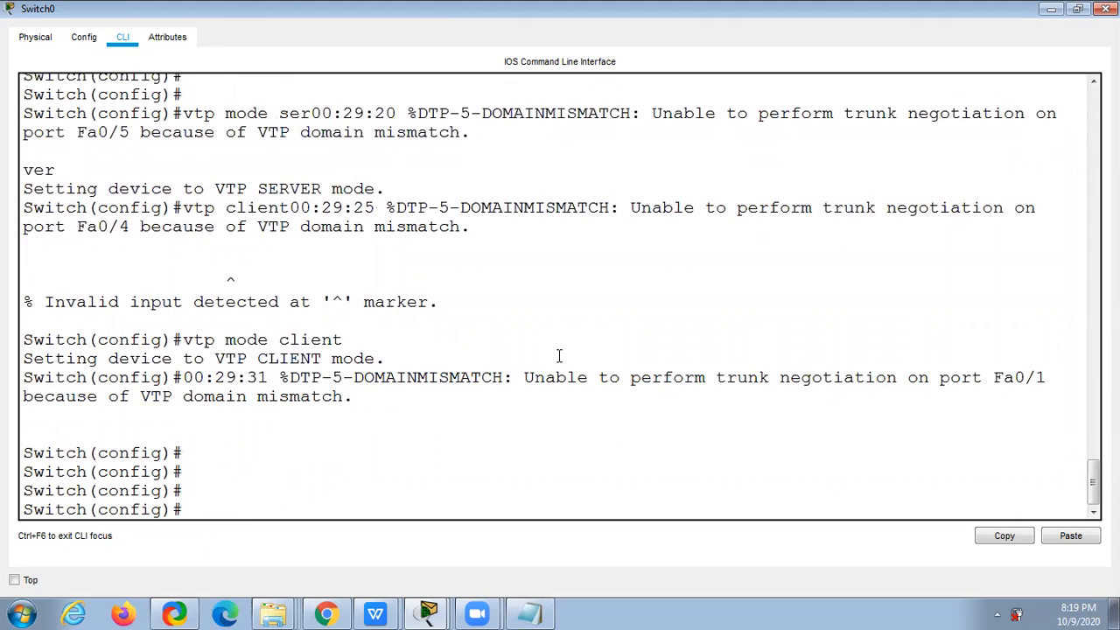
pyautogui.write('e')
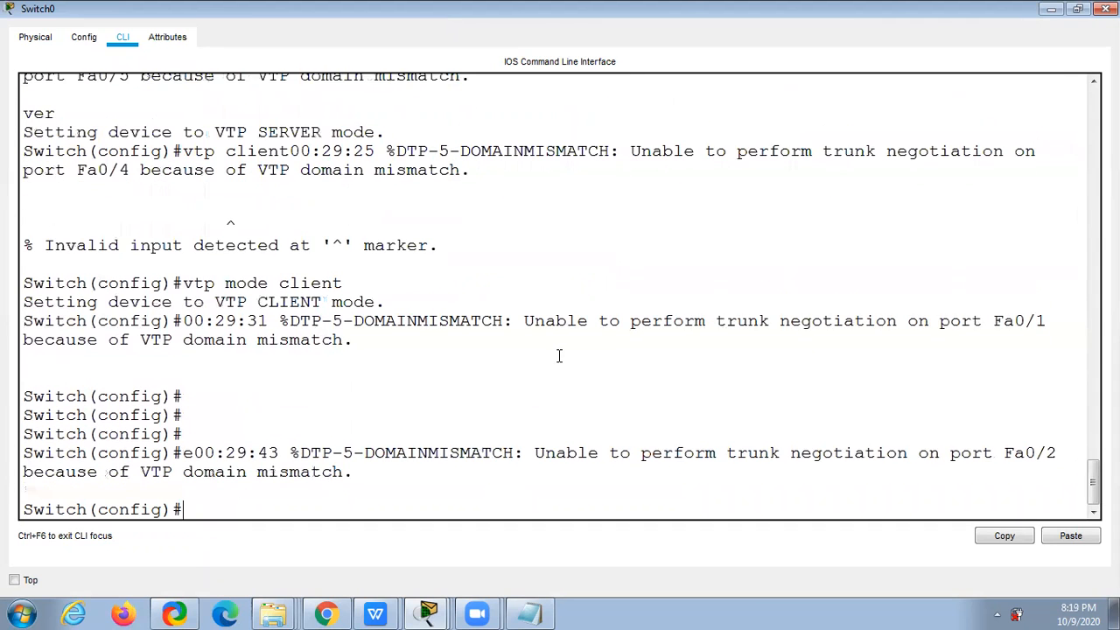
# Step: Switch Switch0 back to VTP server mode and return to privileged EXEC mode
pyautogui.press('Return')
pyautogui.write('vtp mode server')
pyautogui.press('Return')
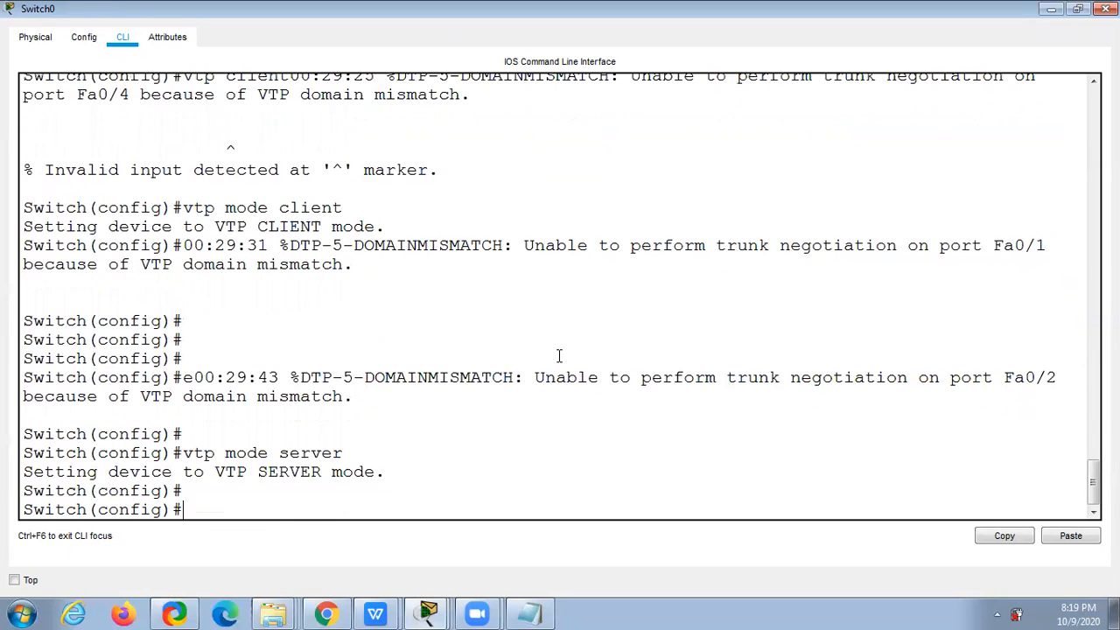
pyautogui.press('Return')
pyautogui.press('Return')
pyautogui.write('exit')
pyautogui.press('Return')
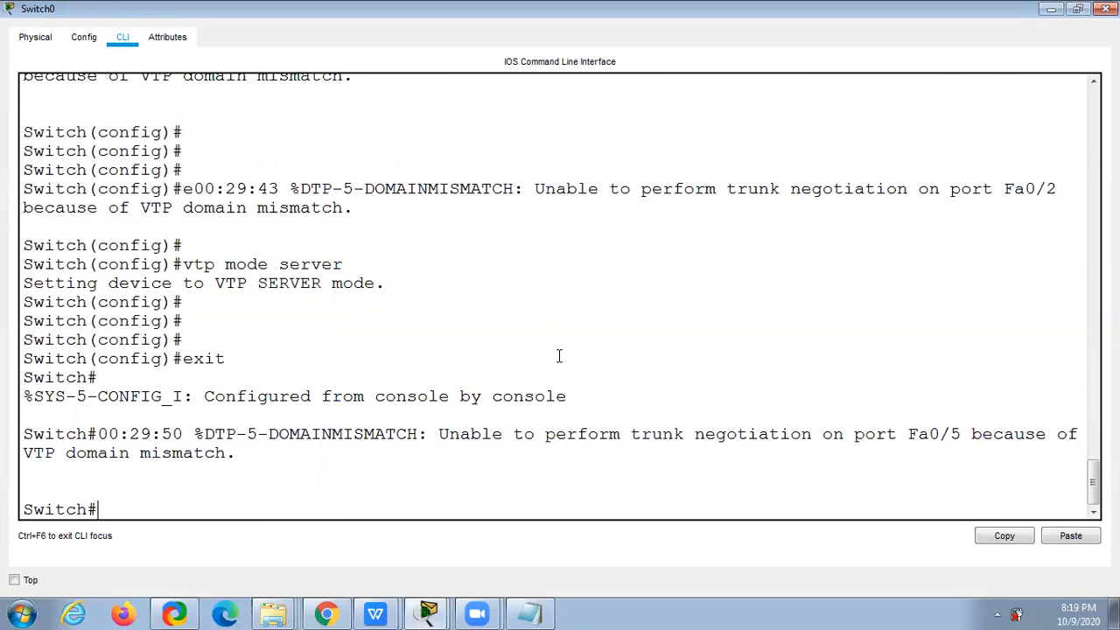
# Step: Try to show the VTP information on Switch0, and restore its CLI window to the smaller size
pyautogui.write('sh vlan')
pyautogui.press('BackSpace')
pyautogui.write('t')
pyautogui.press('Return')
pyautogui.press('Return')
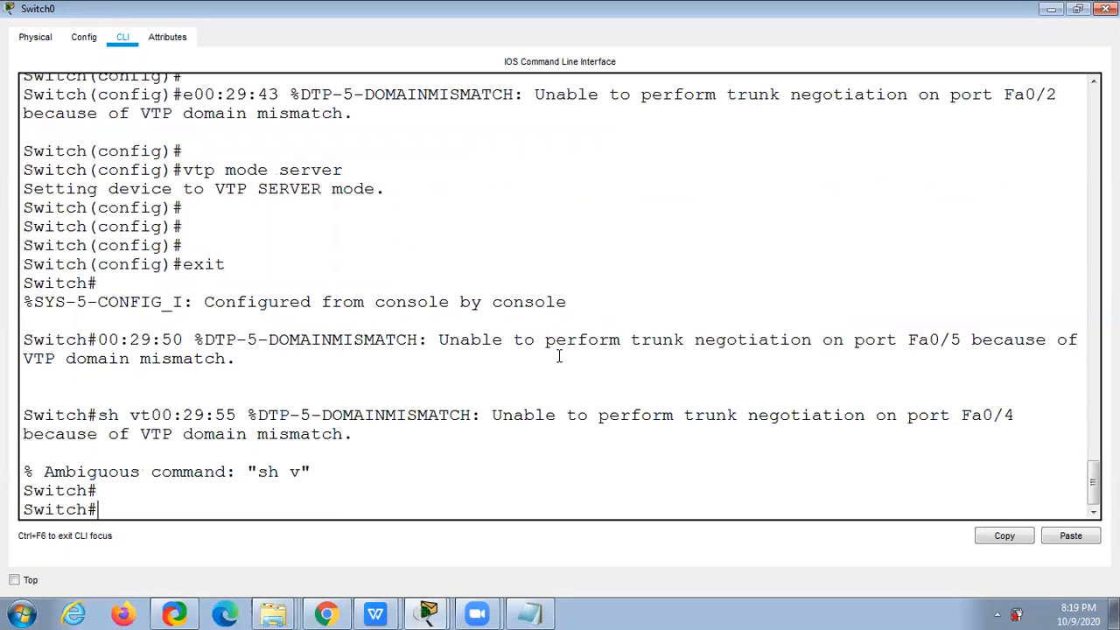
pyautogui.click(1078, 9)
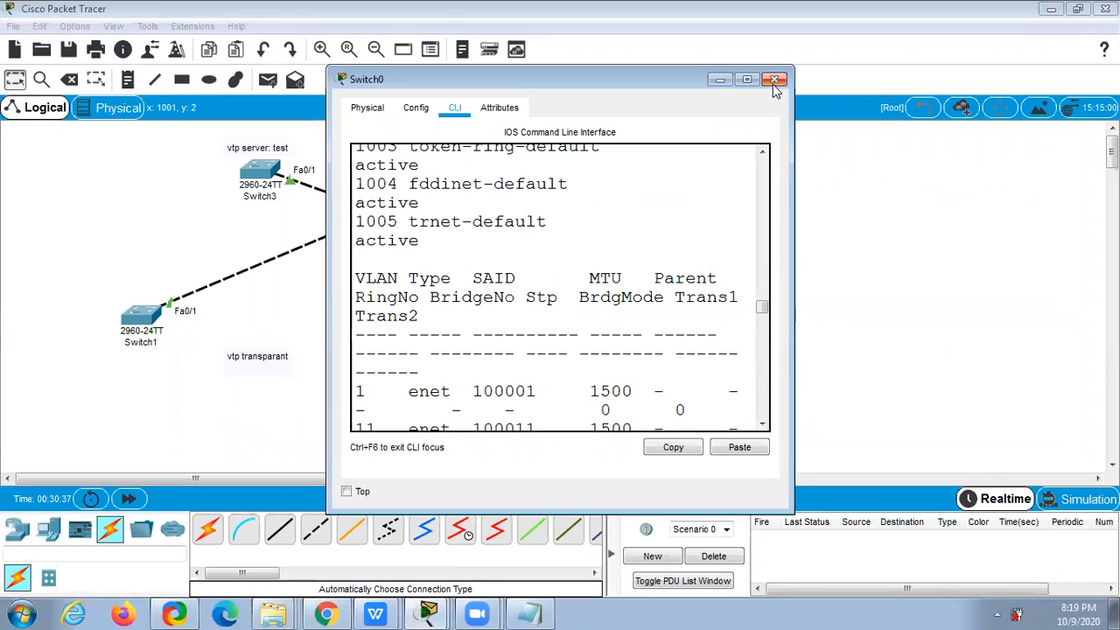
# Step: Switch to the Notepad notes, move the window over the topology, and highlight the vlan server and vlan client lines in turn
pyautogui.click(532, 613)
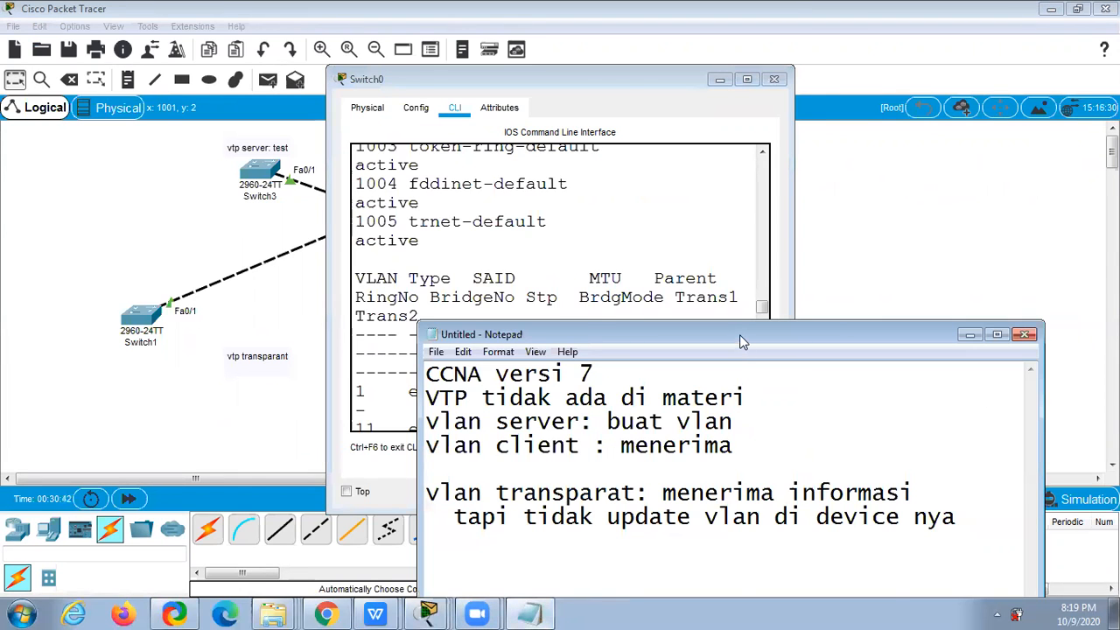
pyautogui.moveTo(739, 334); pyautogui.dragTo(617, 218)
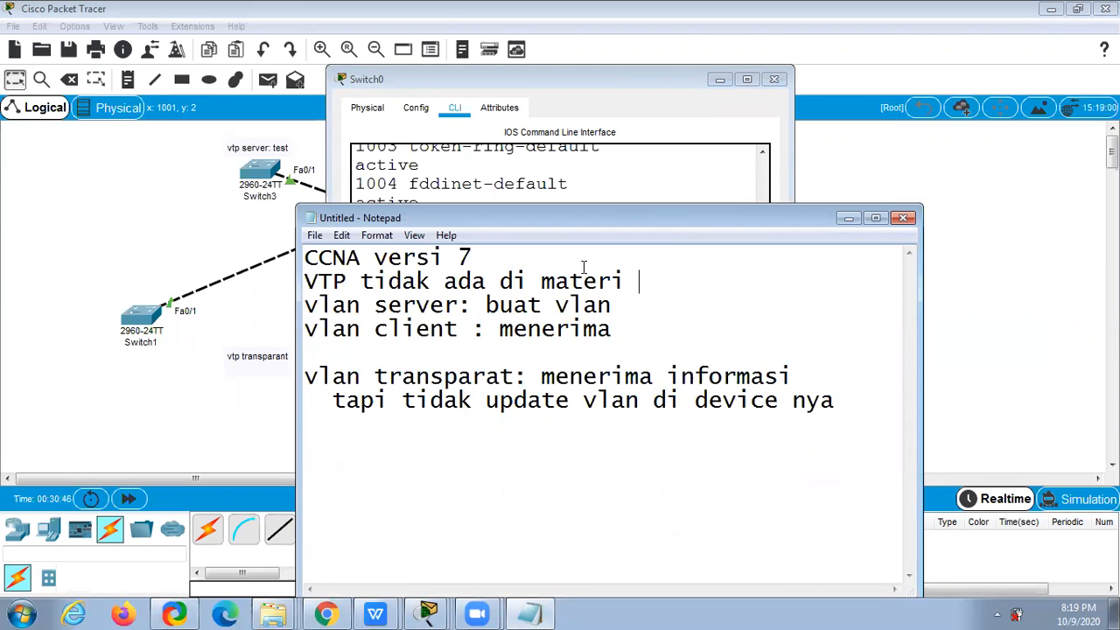
pyautogui.moveTo(624, 305); pyautogui.dragTo(300, 304)
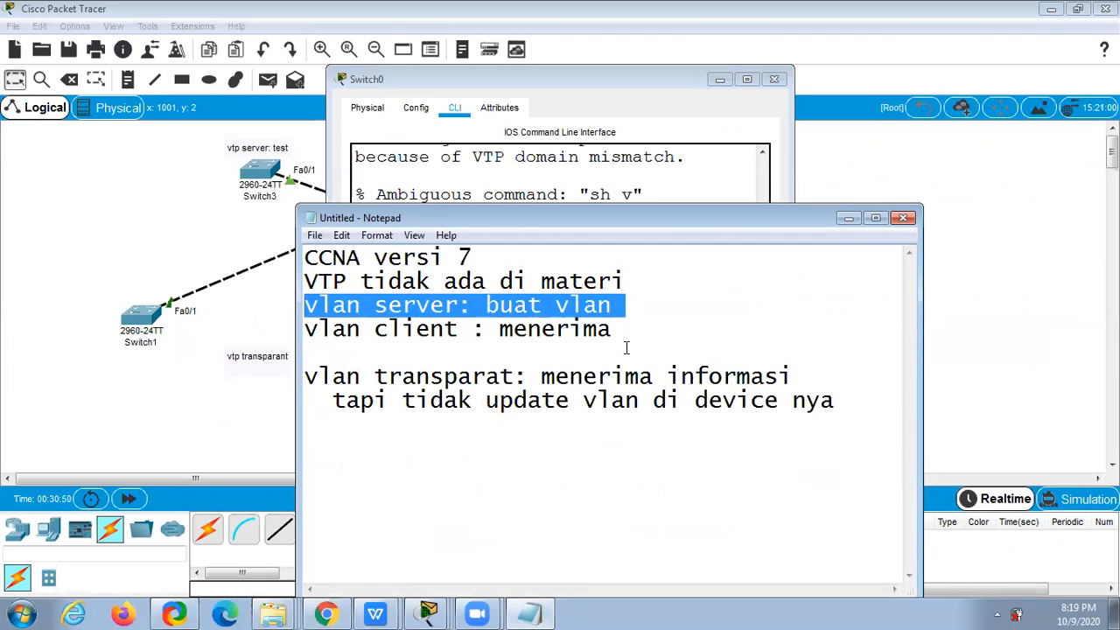
pyautogui.moveTo(640, 331); pyautogui.dragTo(349, 331)
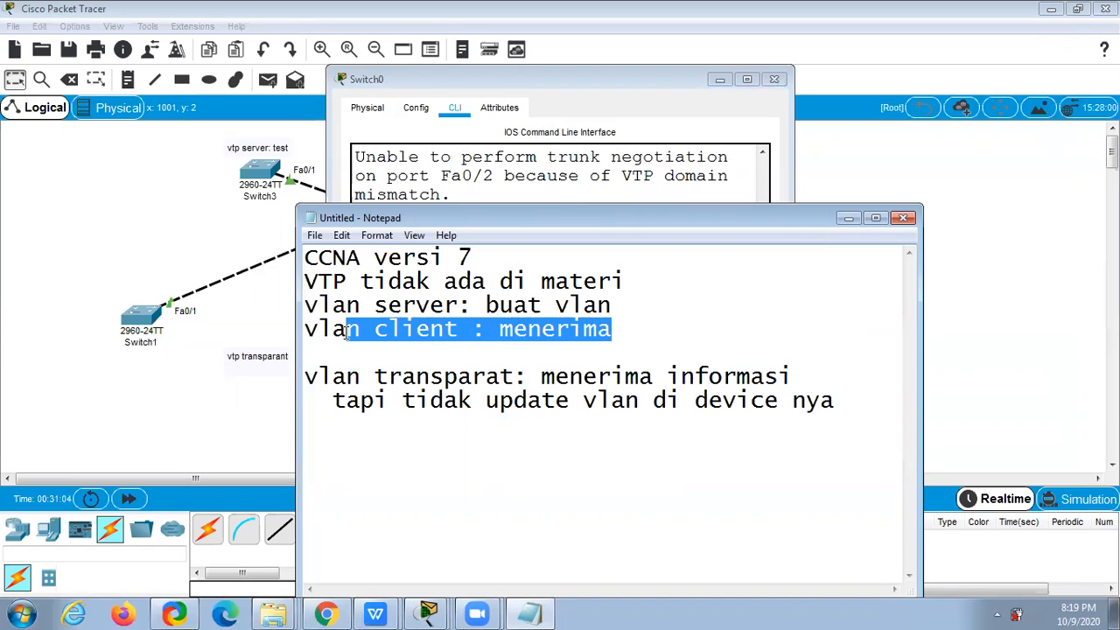
pyautogui.moveTo(459, 305); pyautogui.dragTo(402, 304)
pyautogui.moveTo(472, 329); pyautogui.dragTo(403, 336)
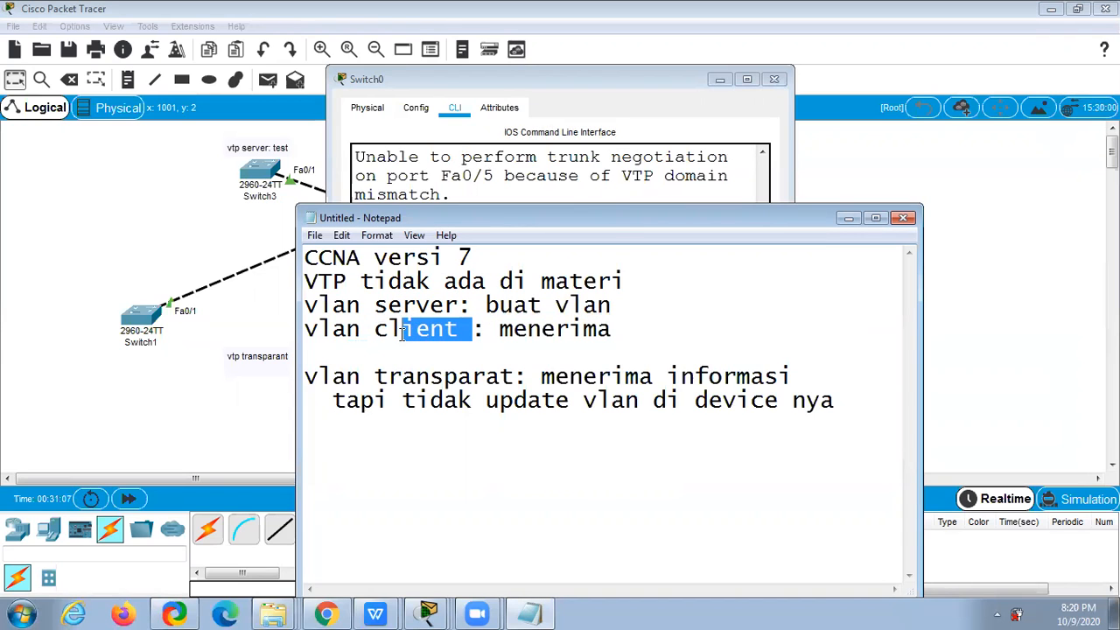